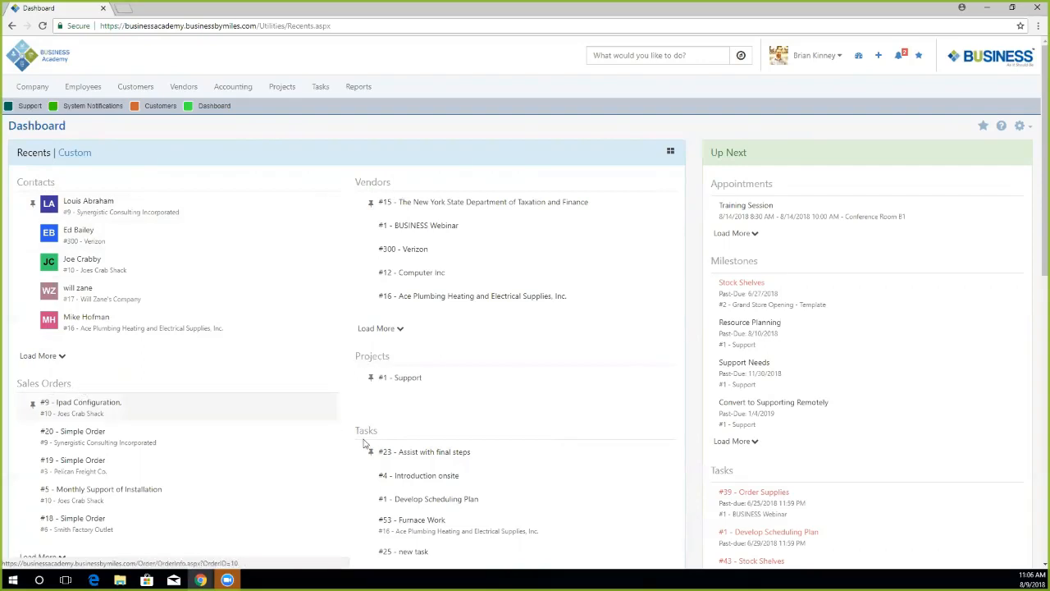
Step: Look through the dashboard's Recents sections, from Contacts and Vendors down to Employees, Candidates and Opportunities
scroll(369, 435, down, 3)
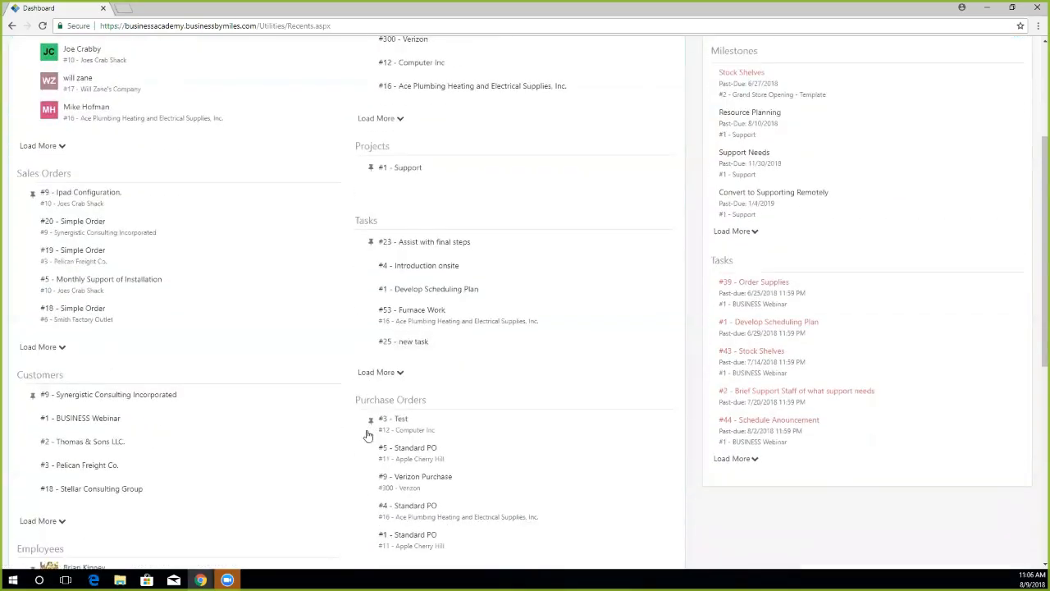
scroll(368, 435, down, 3)
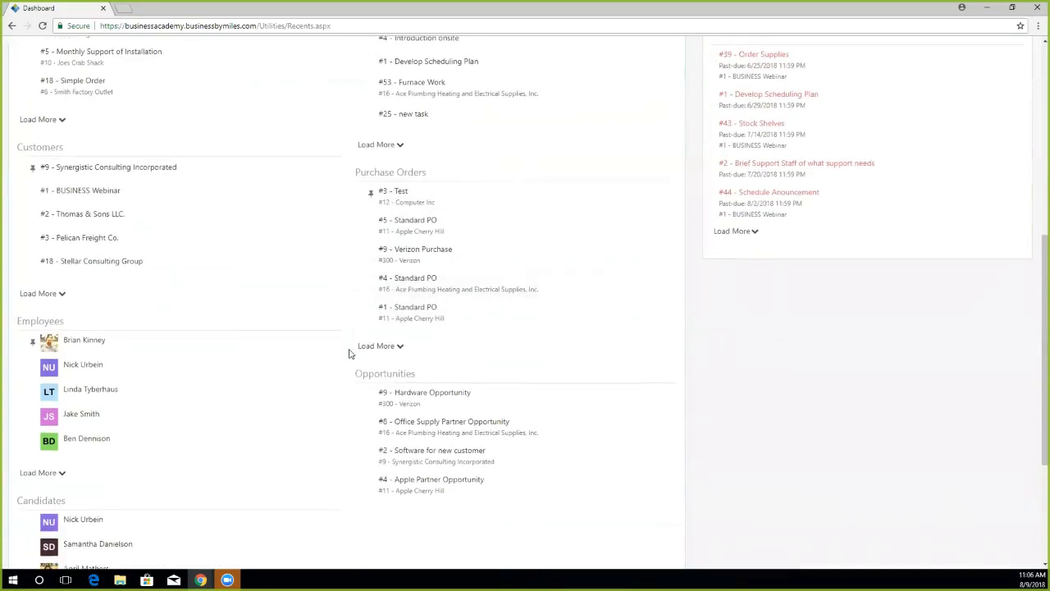
mouse_move(335, 398)
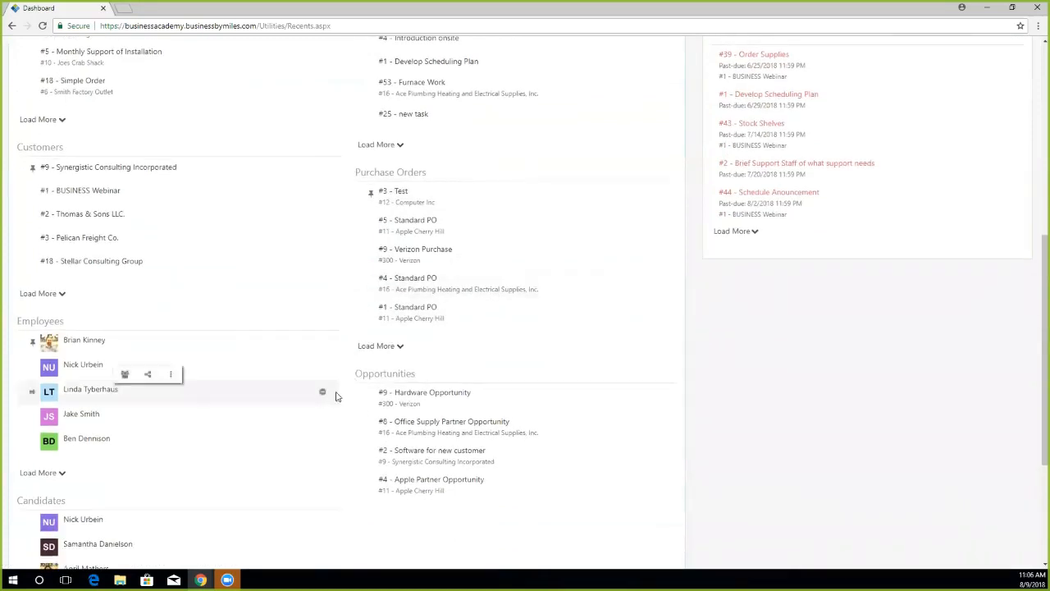
mouse_move(527, 399)
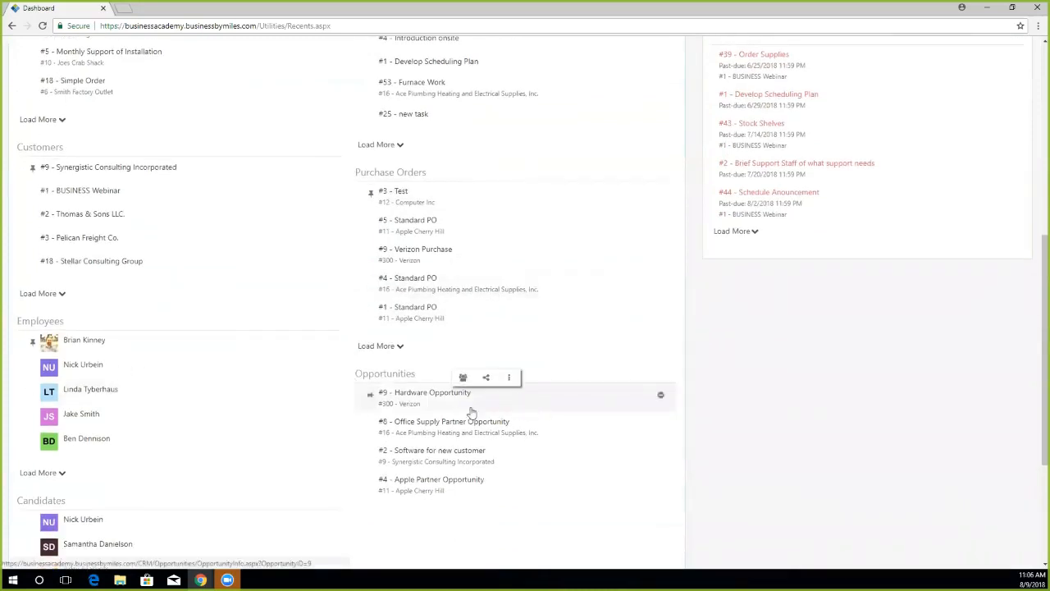
mouse_move(322, 415)
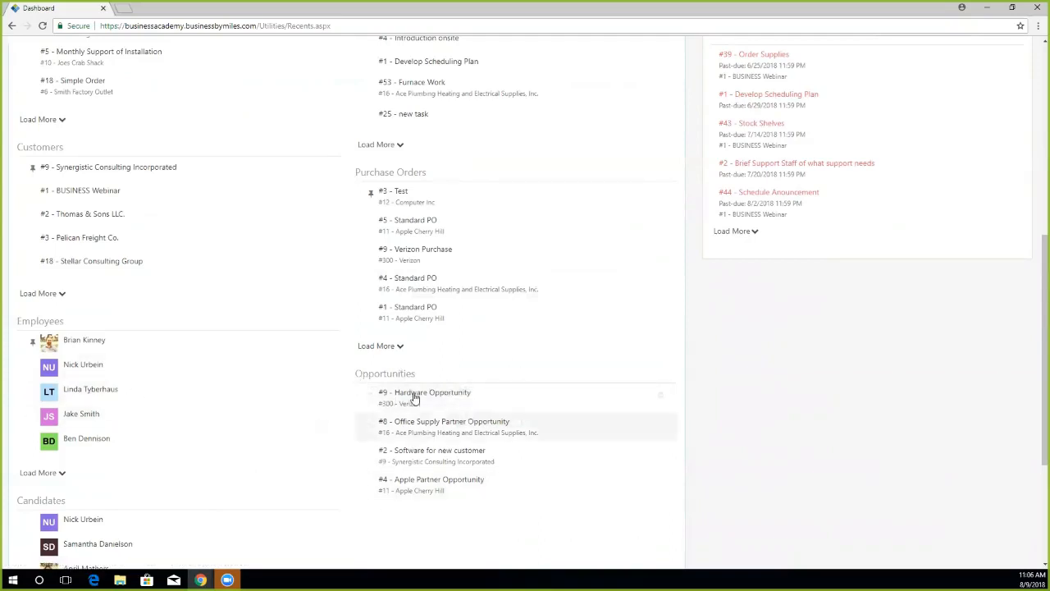
scroll(410, 398, up, 3)
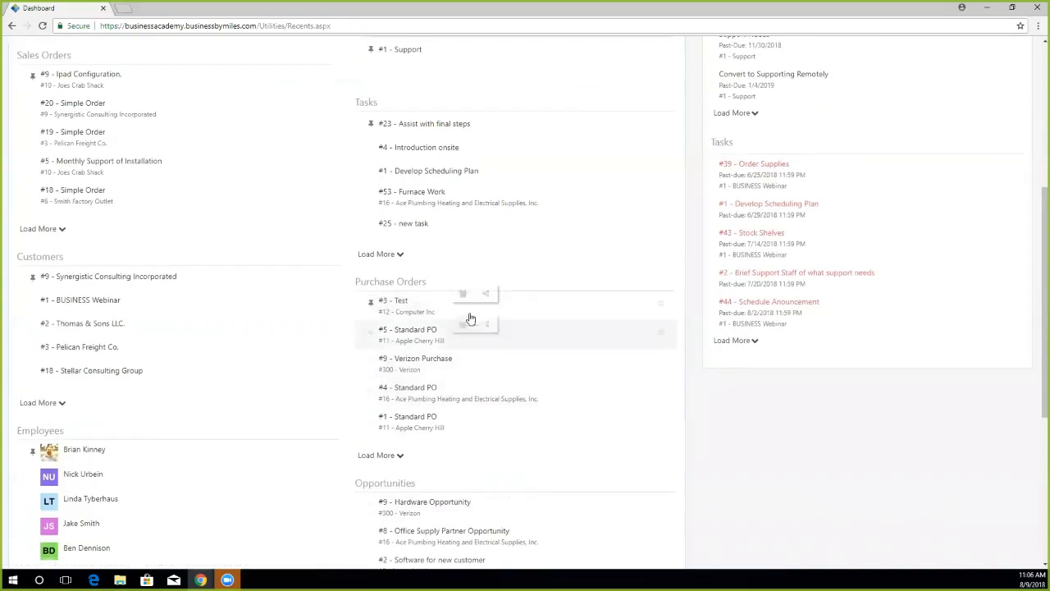
scroll(206, 317, up, 5)
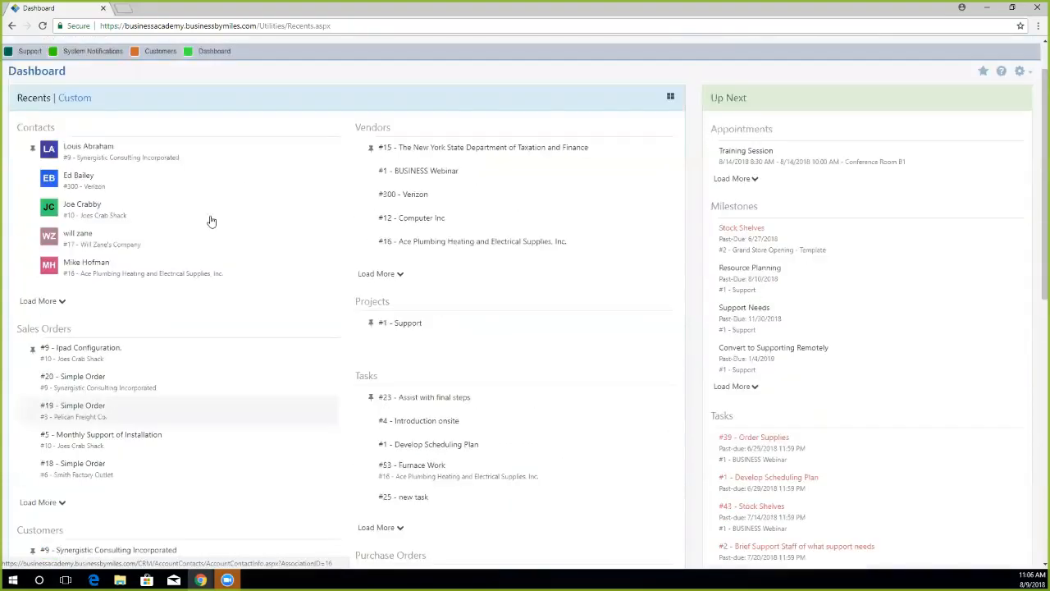
scroll(211, 221, up, 1)
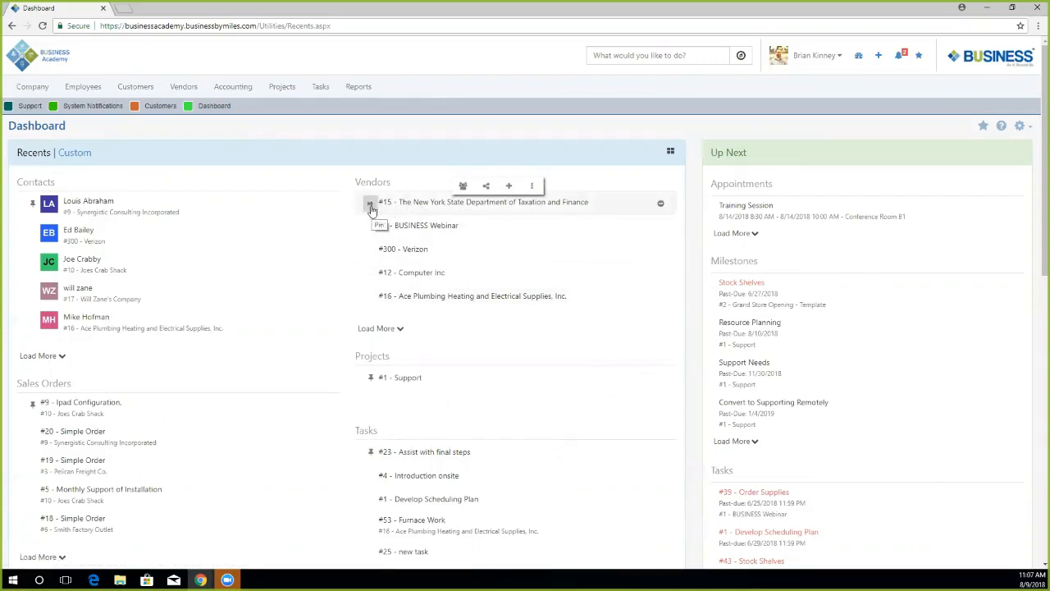
Step: Pin The New York State Department of Taxation and Finance in the recent Vendors list
click(370, 204)
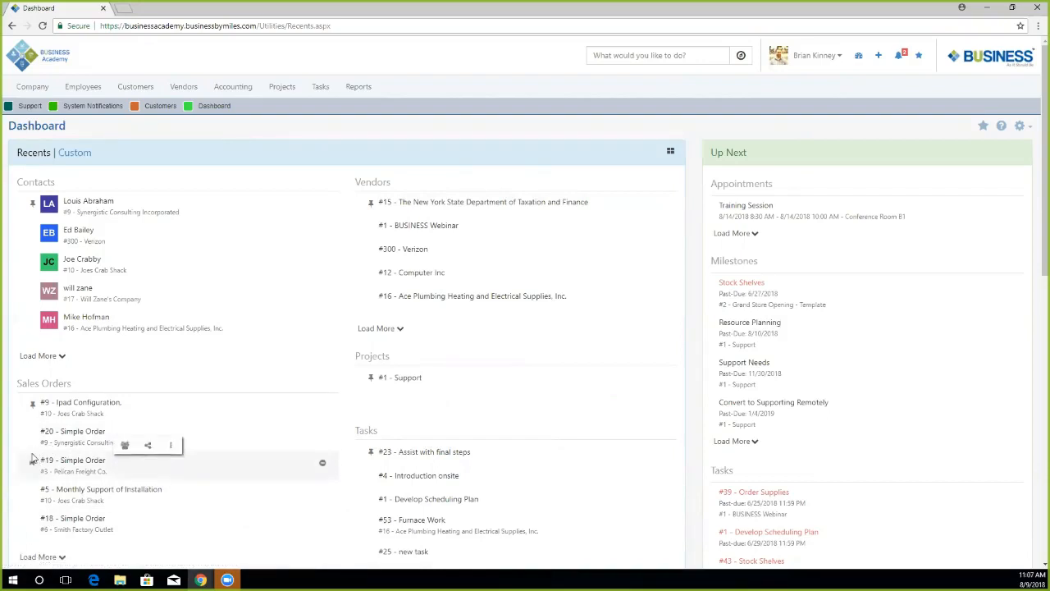
scroll(33, 460, down, 1)
scroll(167, 274, up, 1)
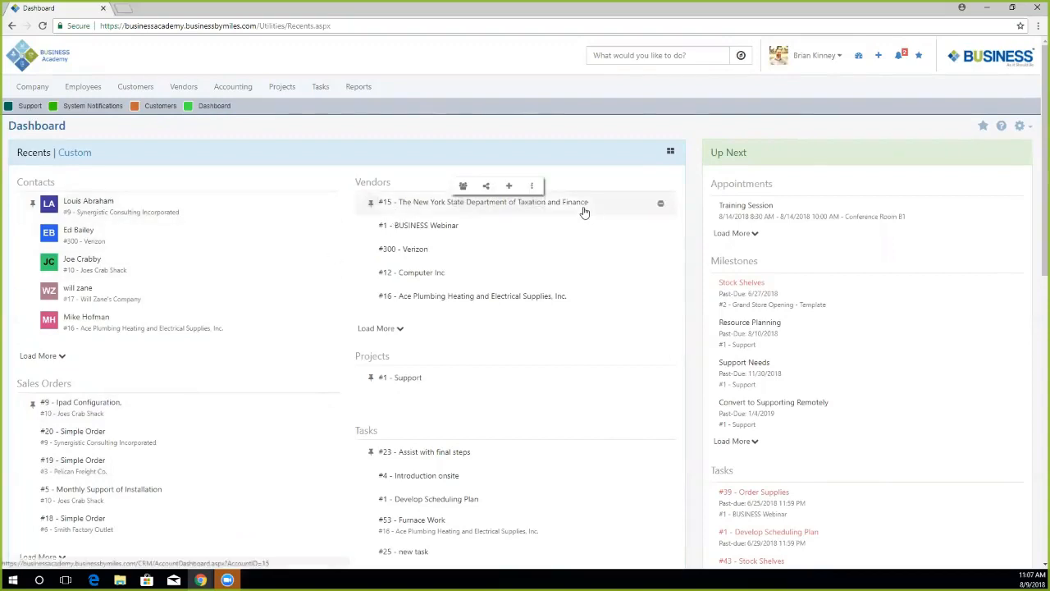
Step: Open the Manage Recents settings and turn off the record numbers for Customers
click(670, 153)
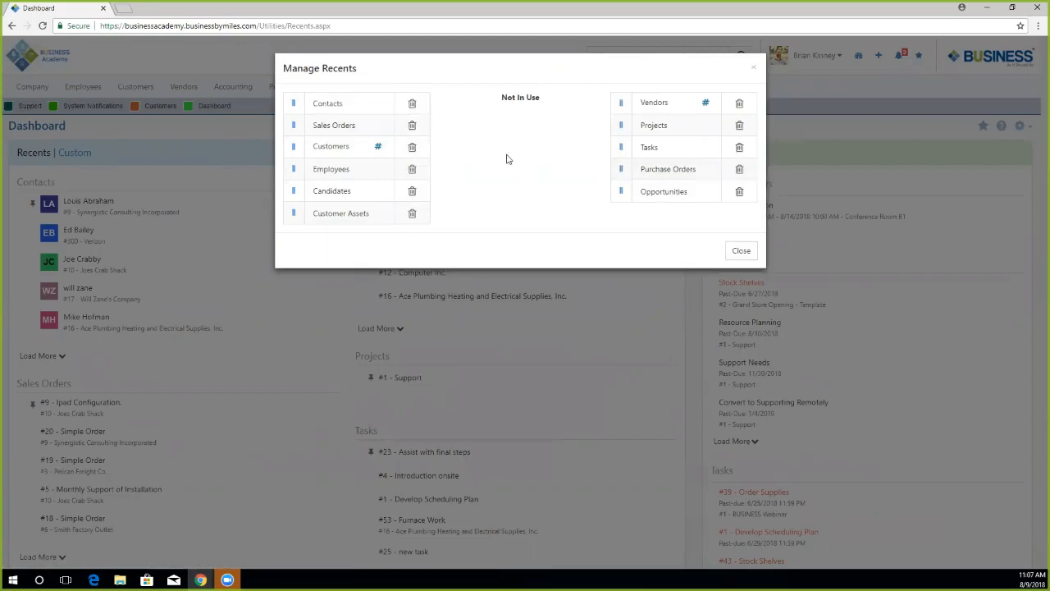
click(378, 148)
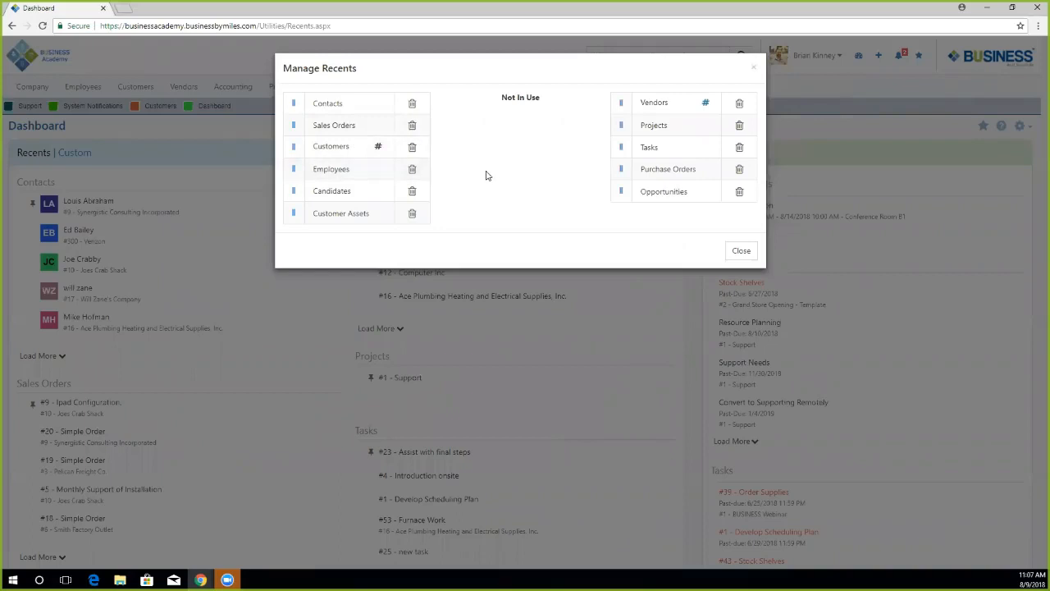
click(377, 146)
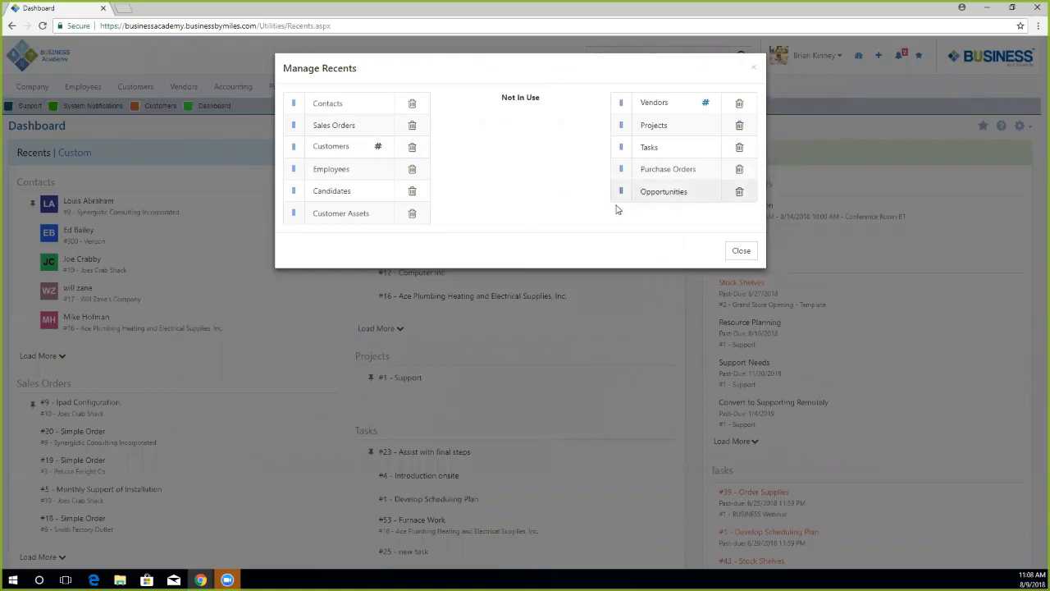
Step: Place Opportunities above Tasks in the Recents layout, and remove Purchase Orders and add it back at the end of the same column
drag(621, 191, 618, 145)
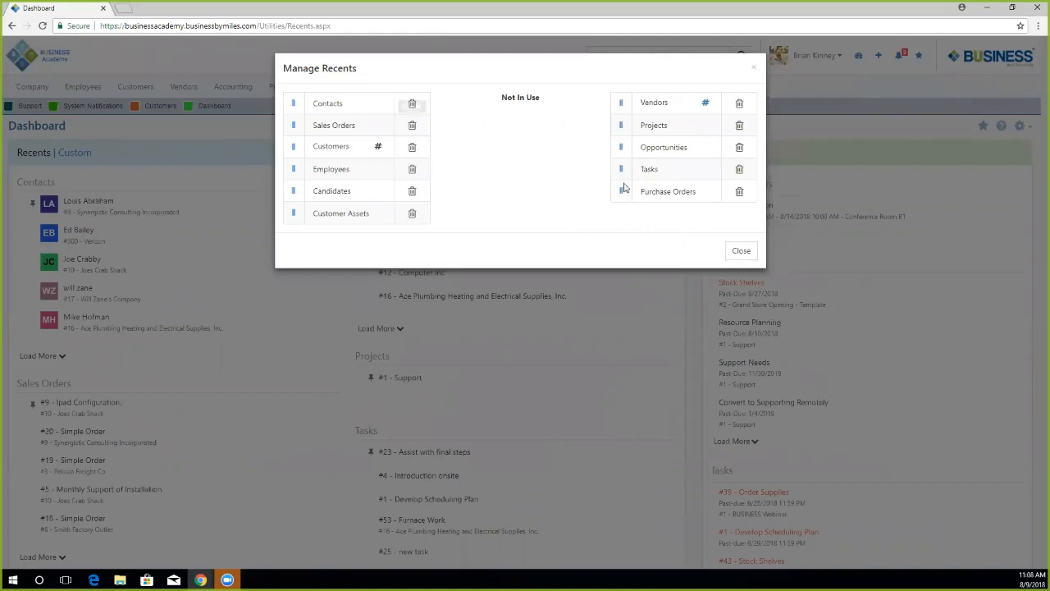
click(739, 191)
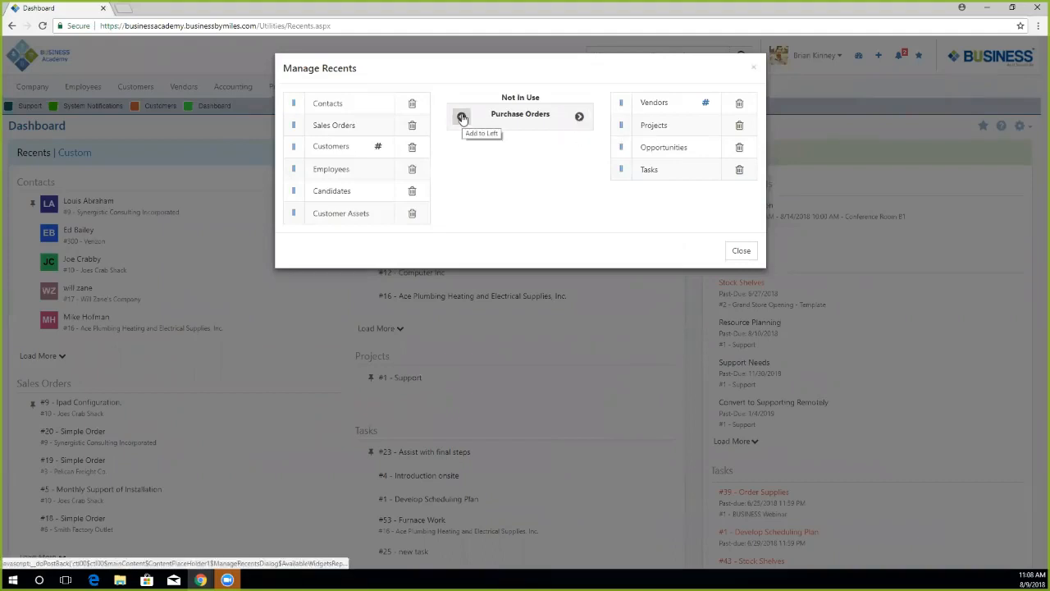
click(579, 118)
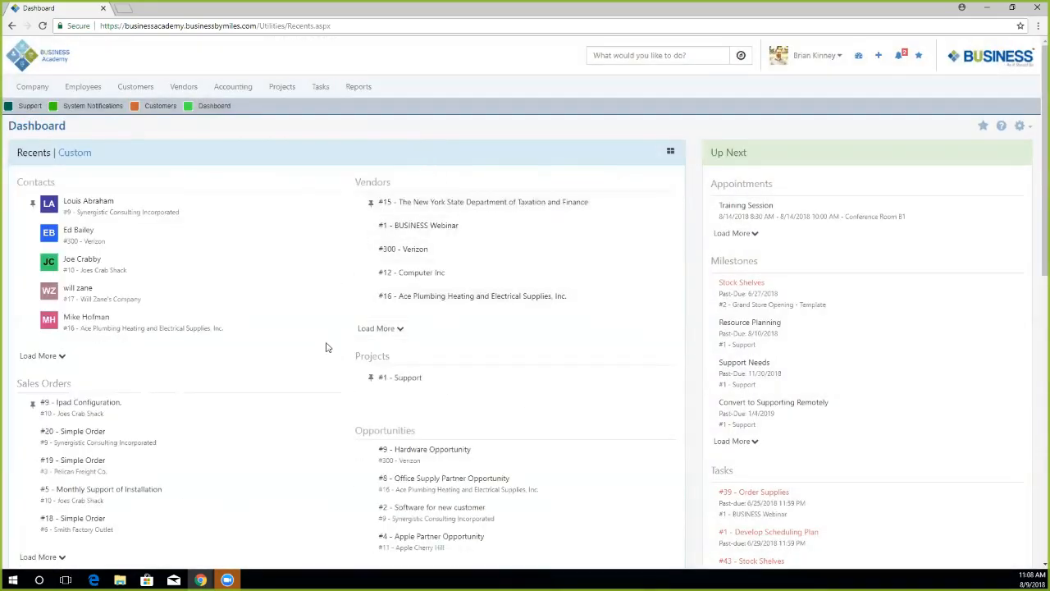
Step: View the Viewed By log and the share link of the recent task "Assist with final steps", closing each dialog
scroll(272, 392, down, 1)
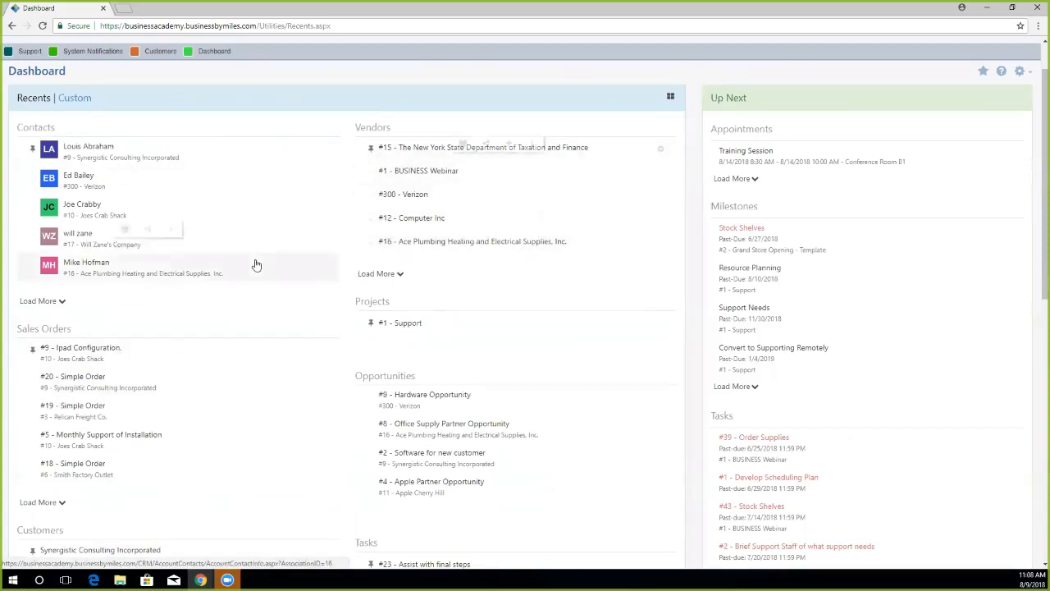
scroll(210, 358, down, 3)
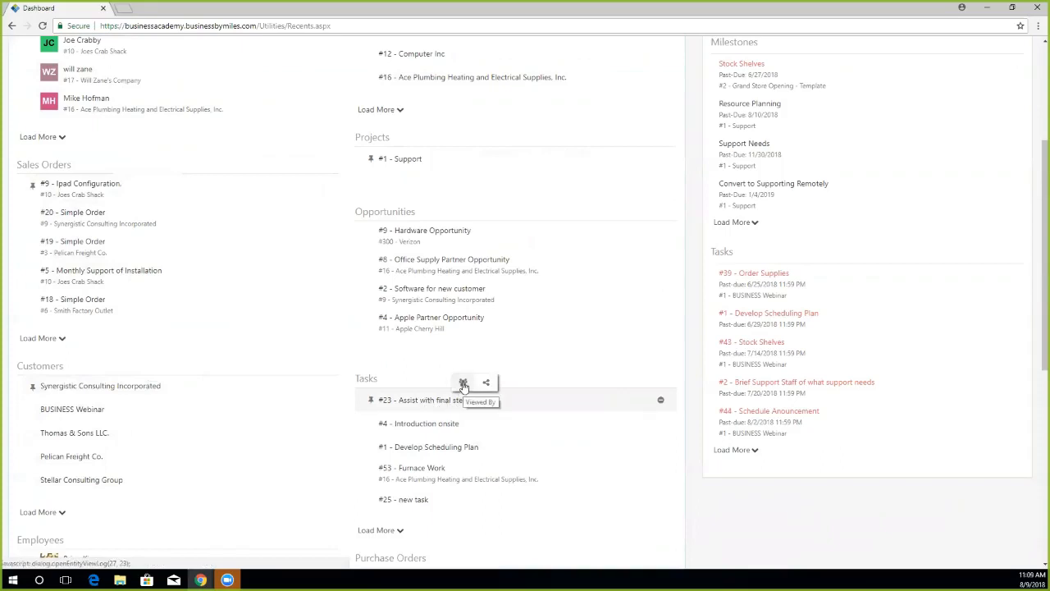
click(464, 384)
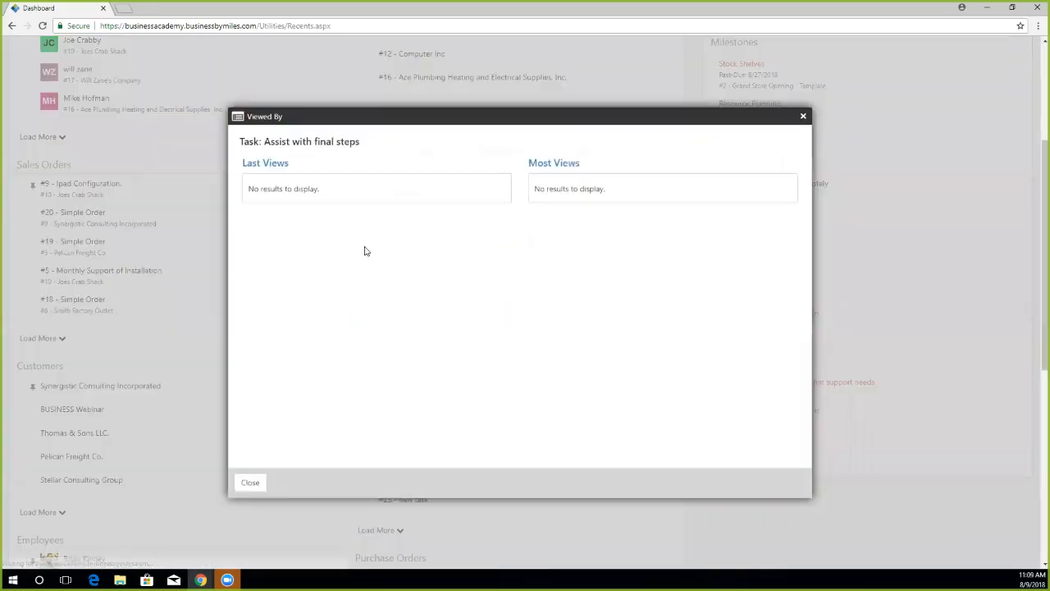
click(249, 483)
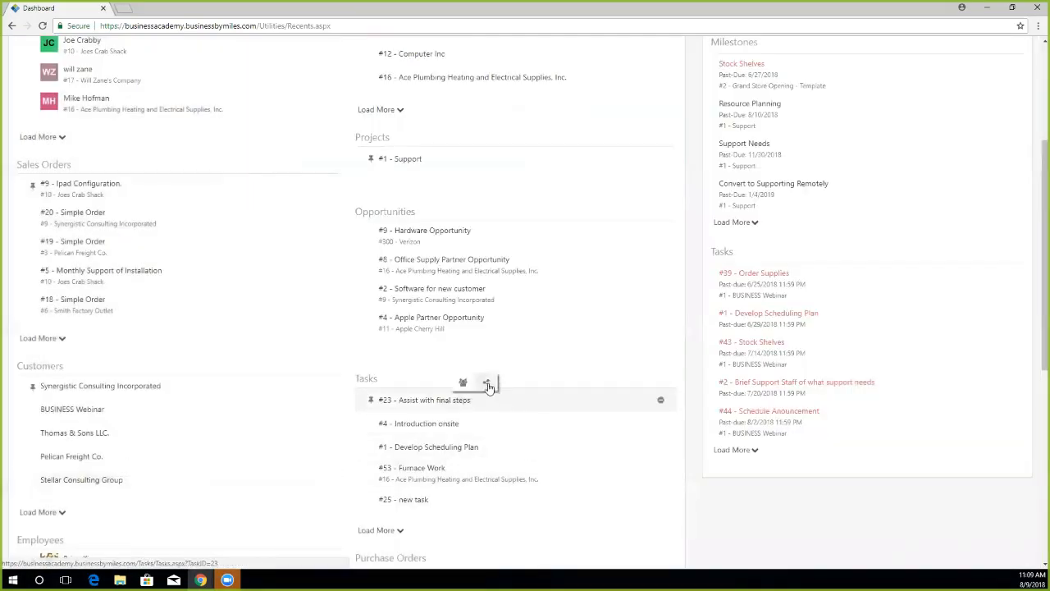
click(488, 384)
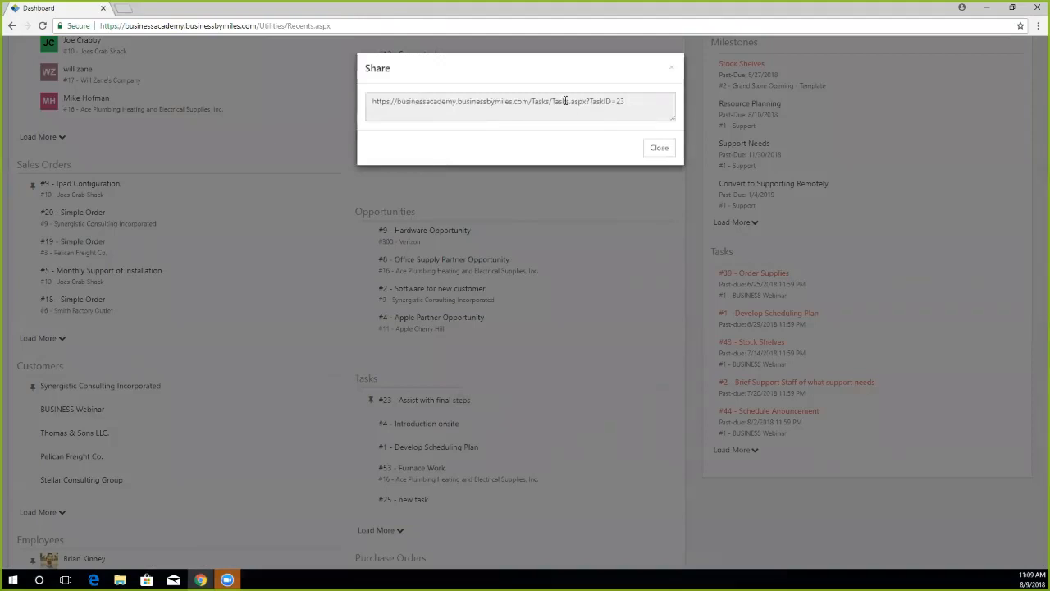
click(672, 69)
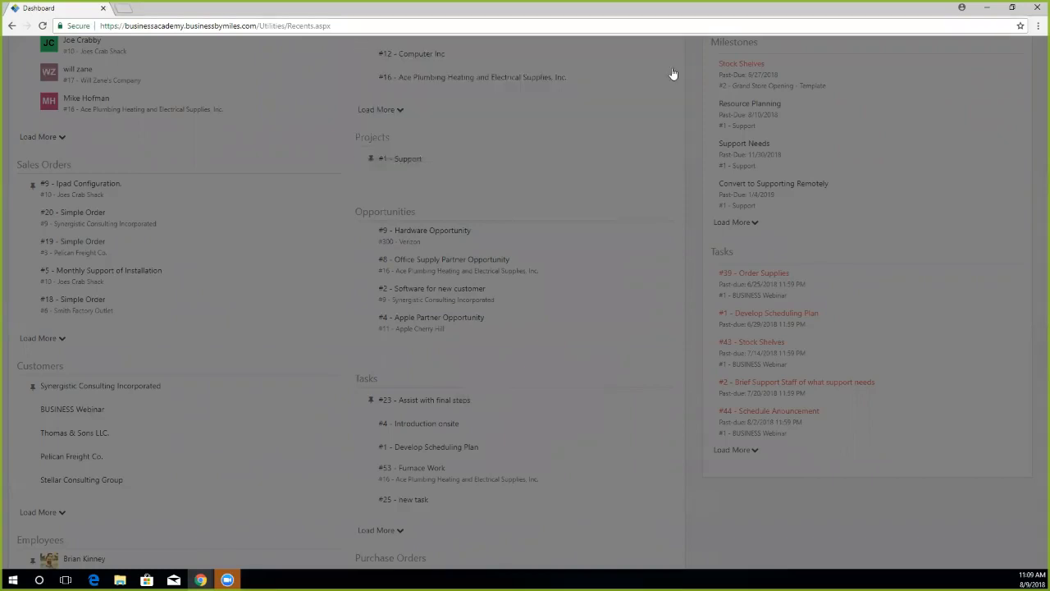
Step: Check the create options for customer Synergistic Consulting Incorporated, and view its Locations page before returning to the dashboard
mouse_move(91, 387)
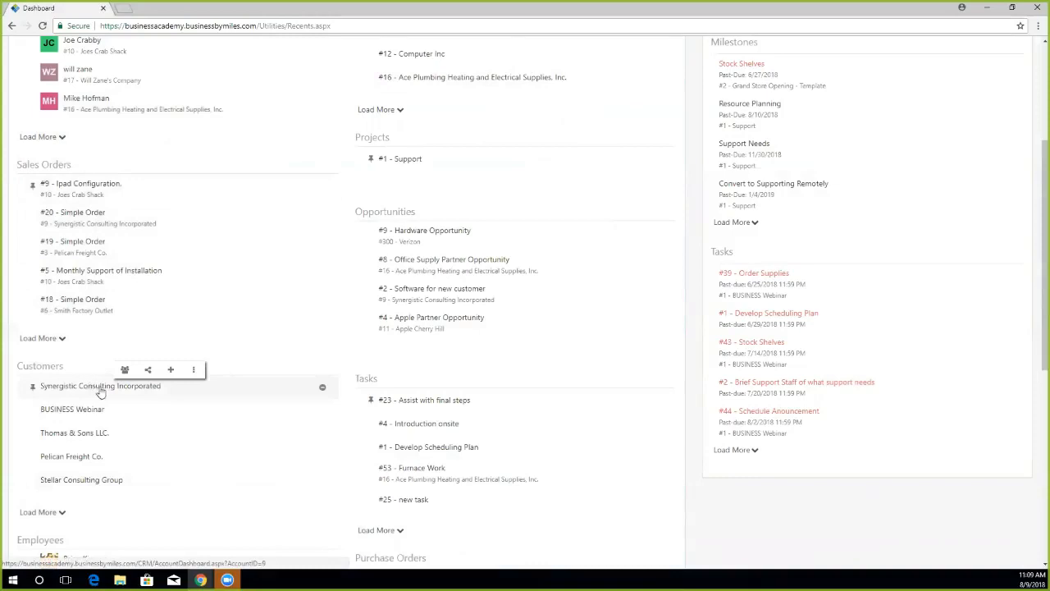
click(171, 371)
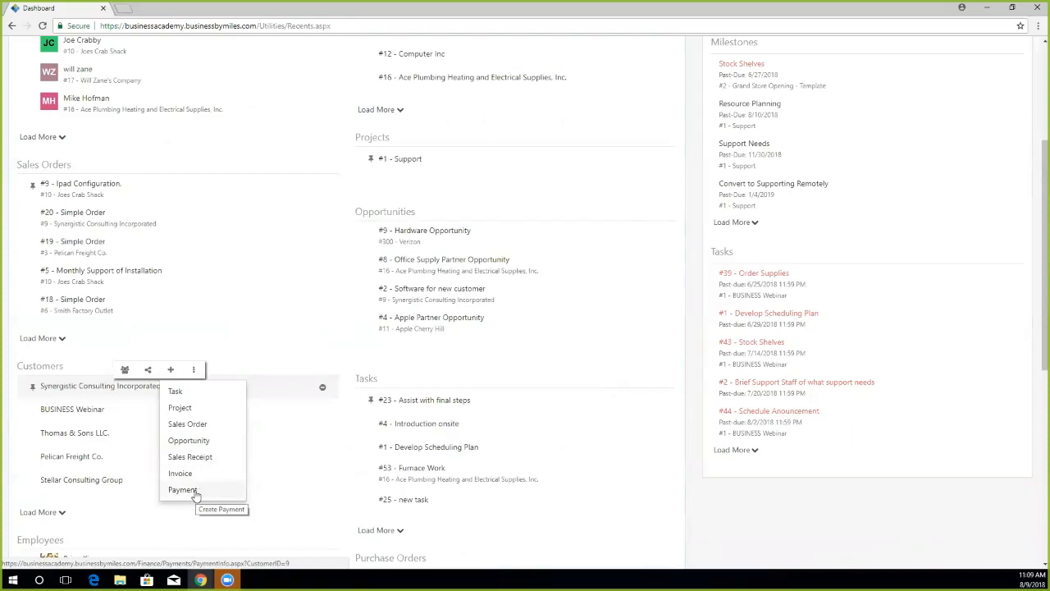
click(196, 370)
mouse_move(215, 413)
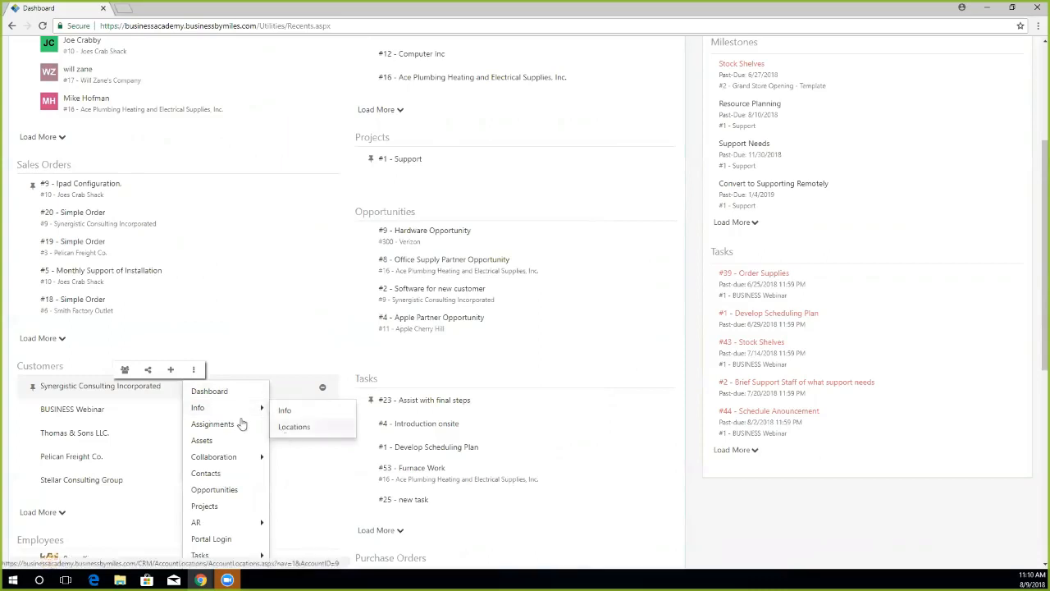
click(288, 428)
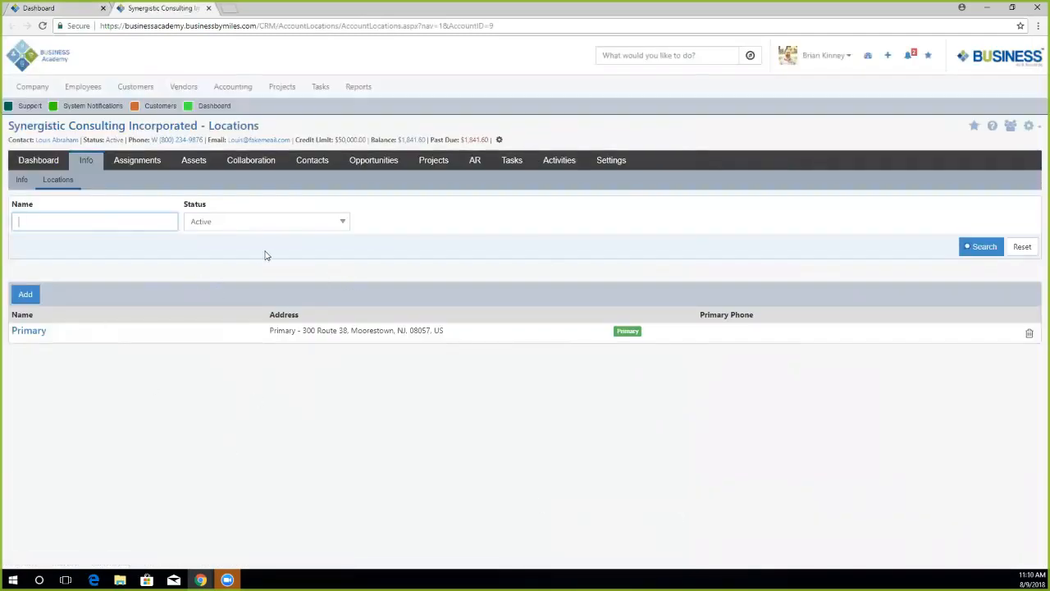
click(208, 8)
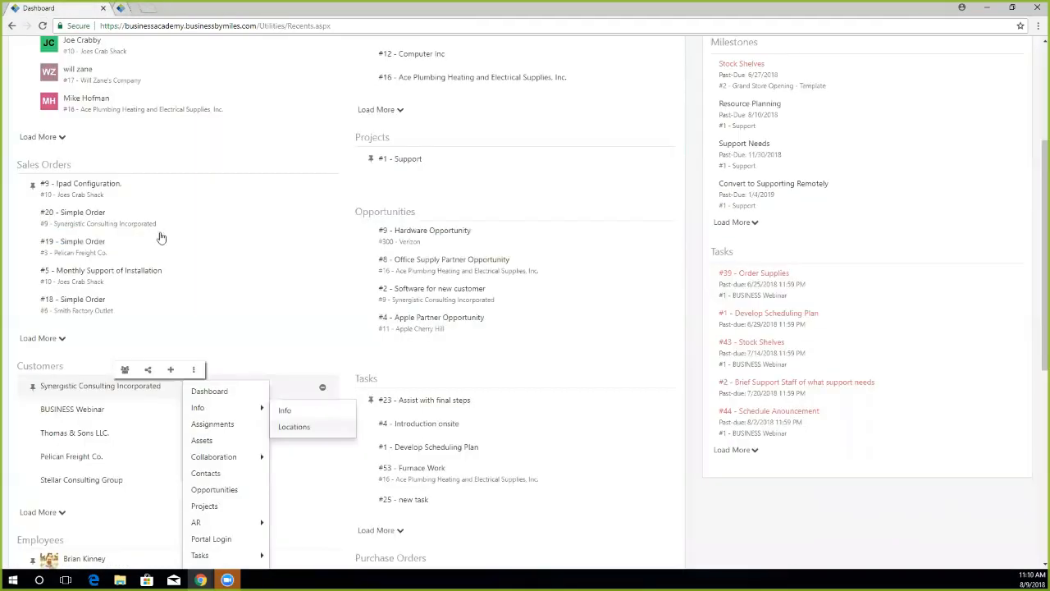
Step: View the AR Transactions page of Synergistic Consulting Incorporated from its recent Customers entry, and return to the dashboard
click(197, 371)
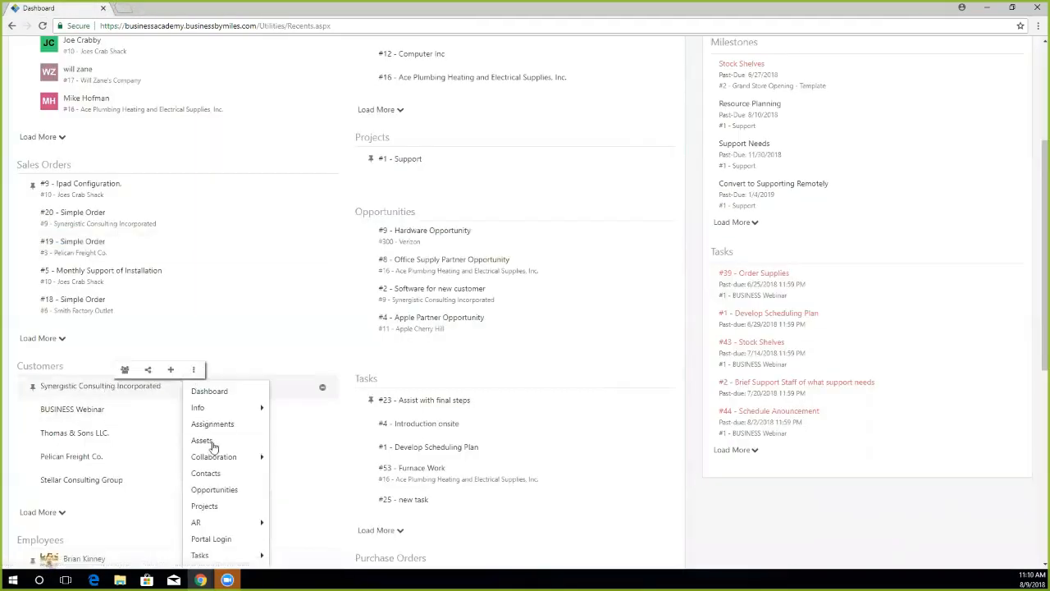
mouse_move(202, 524)
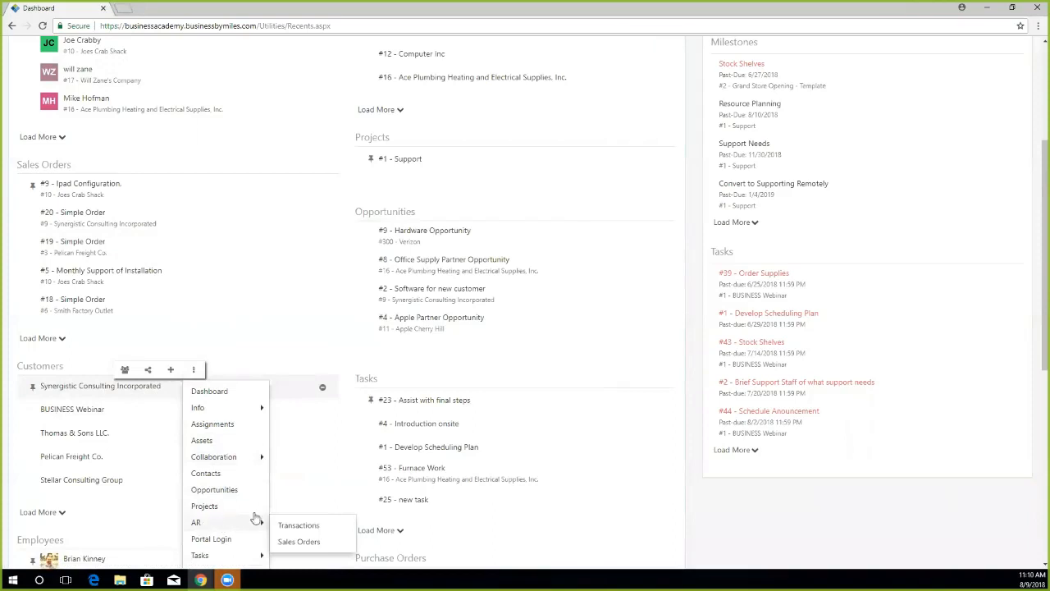
click(298, 527)
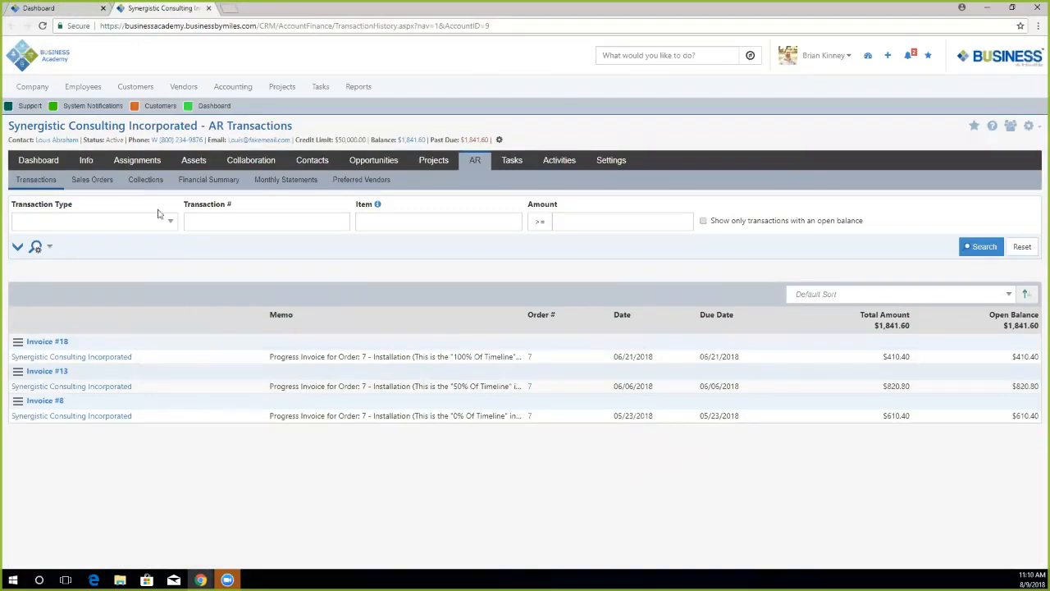
click(209, 9)
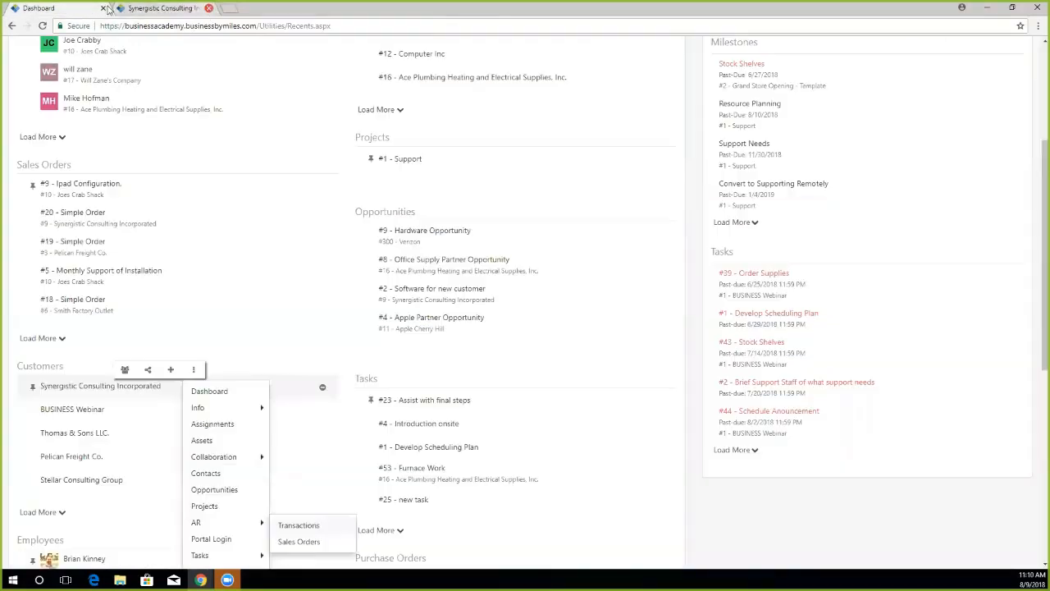
mouse_move(273, 398)
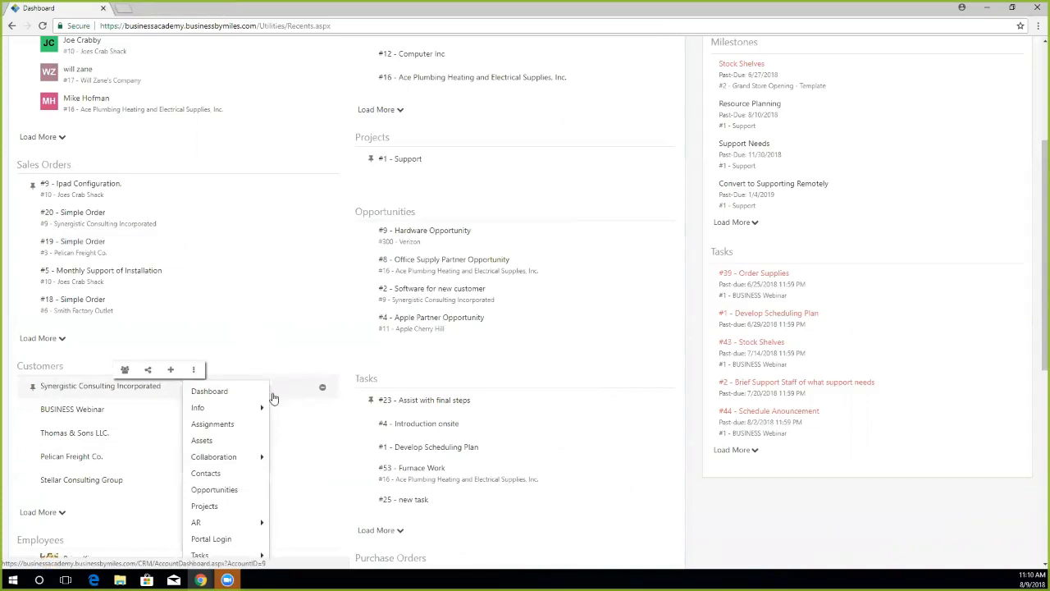
mouse_move(440, 240)
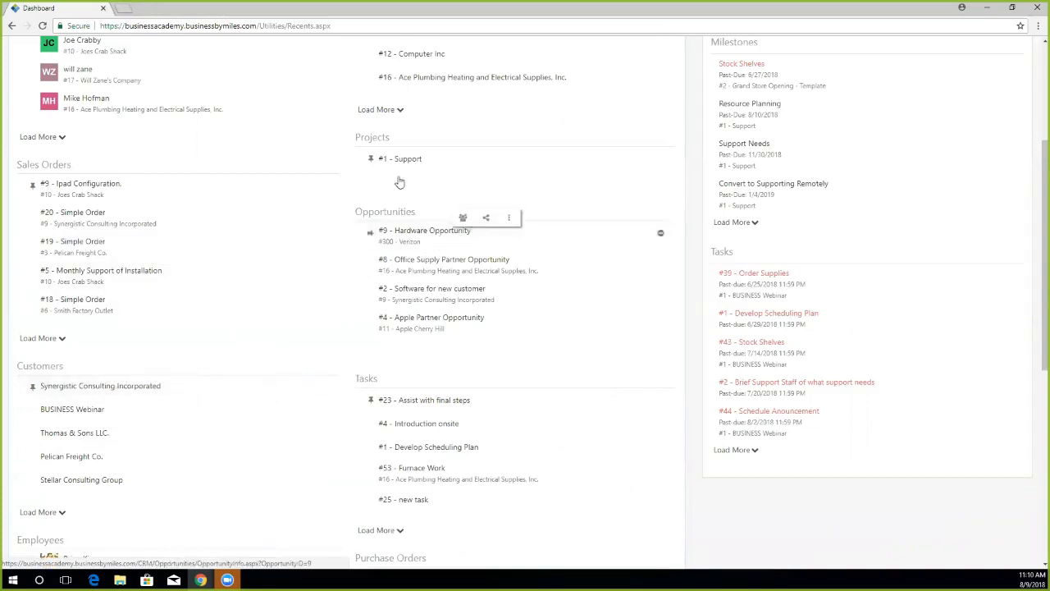
mouse_move(400, 162)
scroll(422, 134, up, 2)
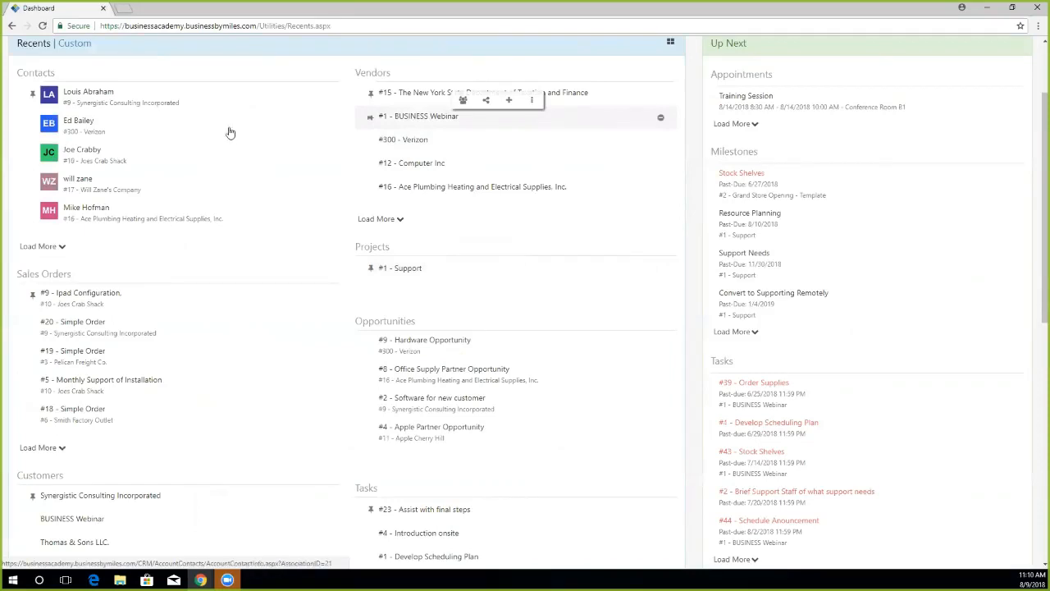
mouse_move(119, 131)
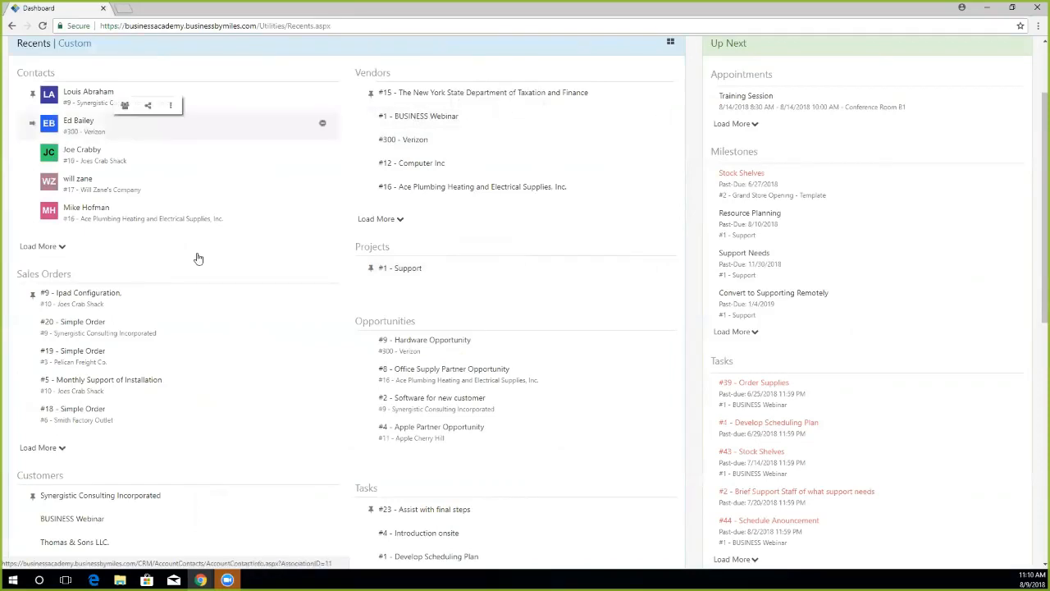
Step: Load more tasks in the Up Next area and look through the extended task list
scroll(528, 332, up, 1)
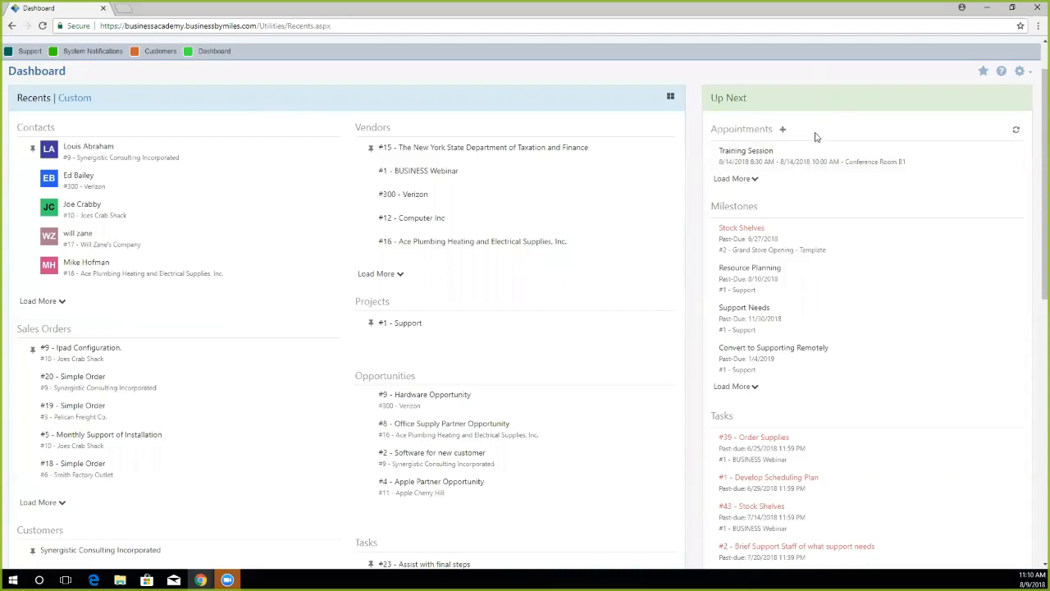
scroll(825, 155, down, 2)
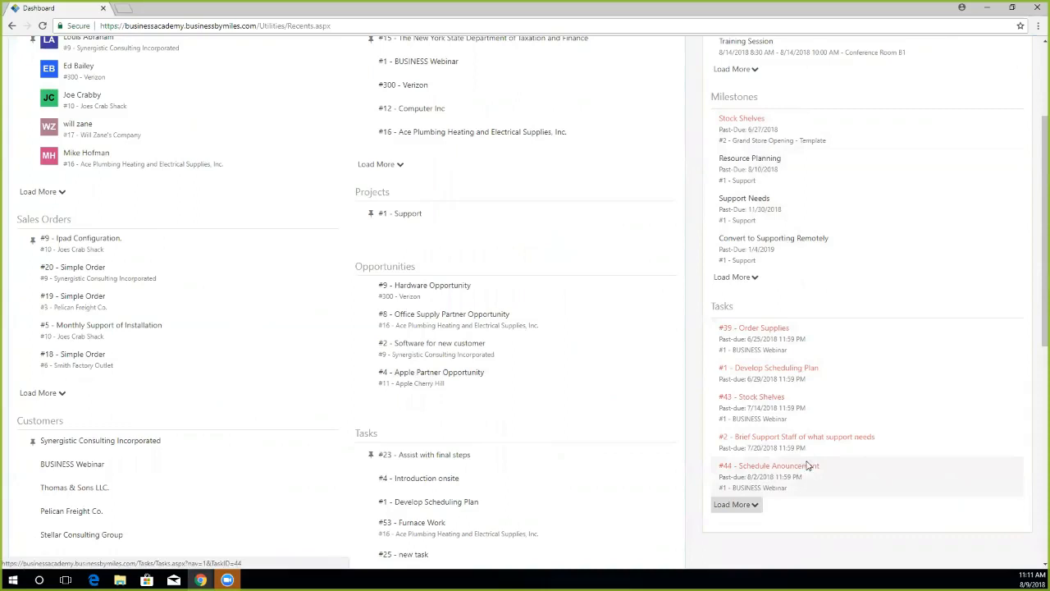
click(738, 504)
scroll(821, 504, down, 1)
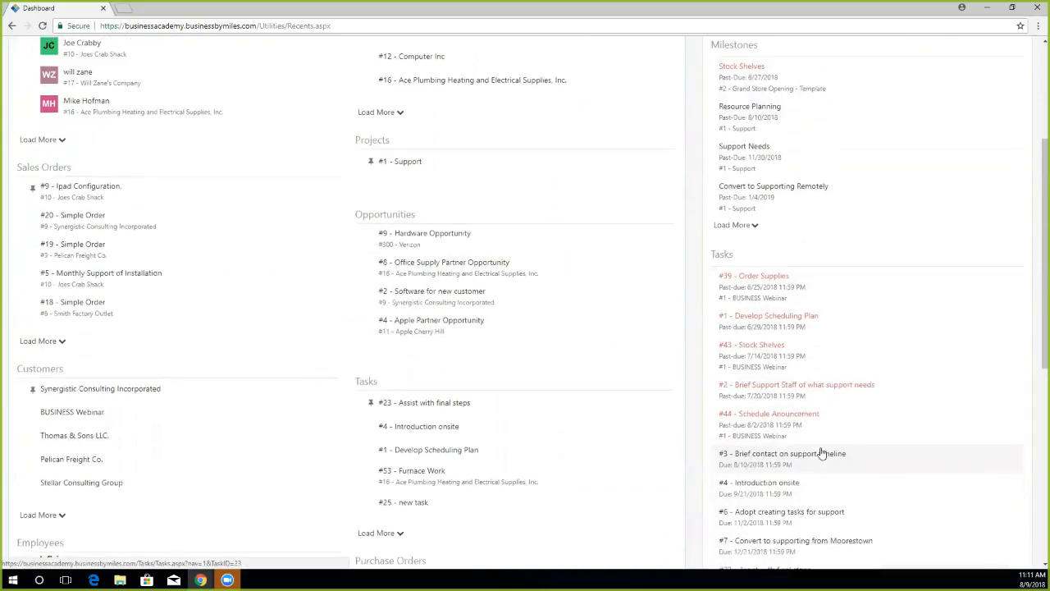
scroll(820, 453, down, 1)
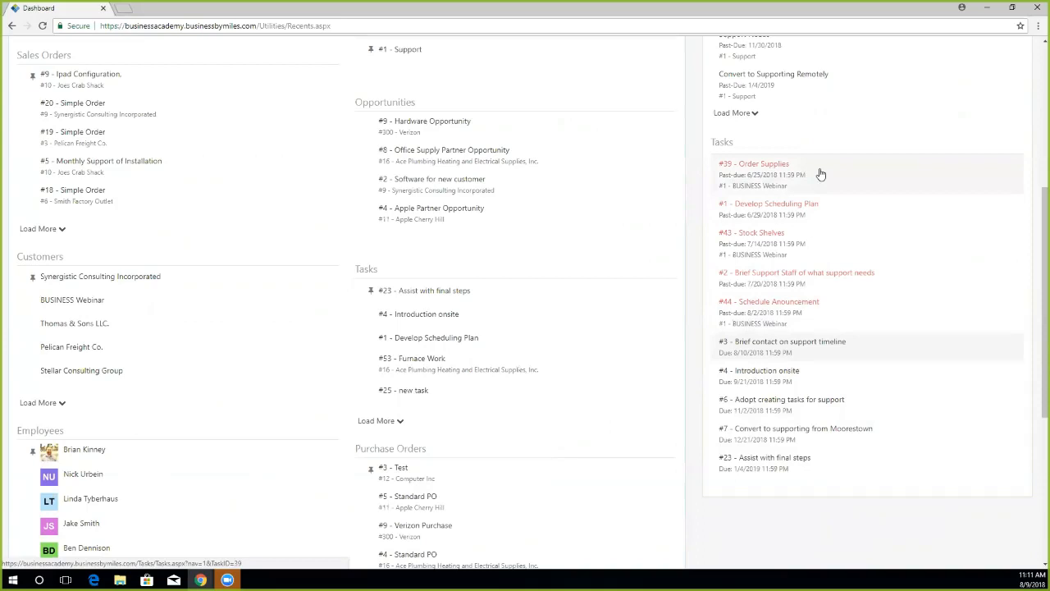
scroll(837, 193, up, 2)
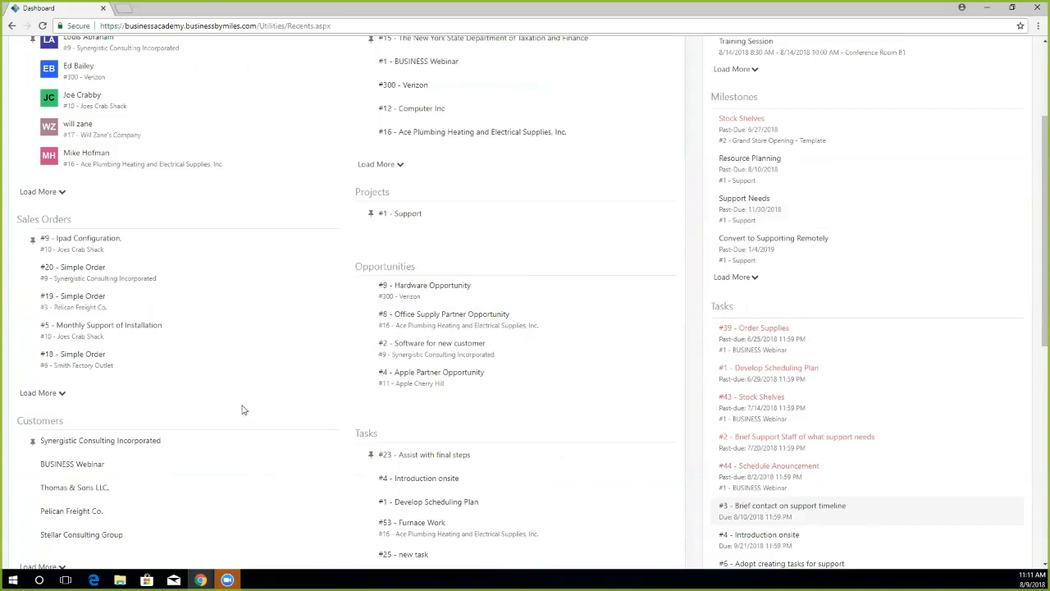
scroll(665, 393, up, 1)
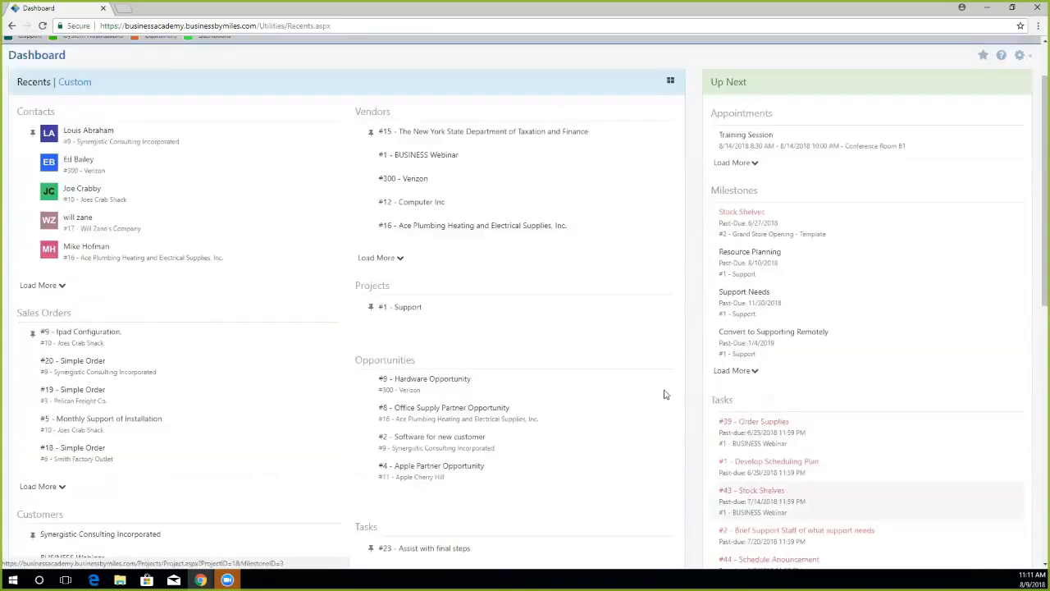
scroll(664, 393, up, 1)
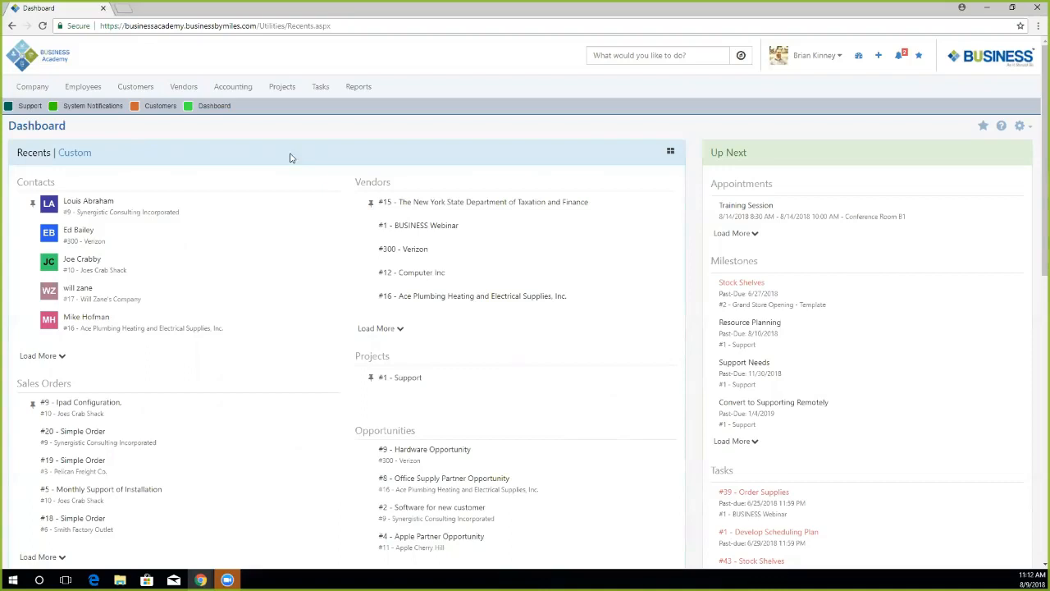
Step: Load more entries for the Up Next appointments and for the recent Vendors and Contacts
click(734, 233)
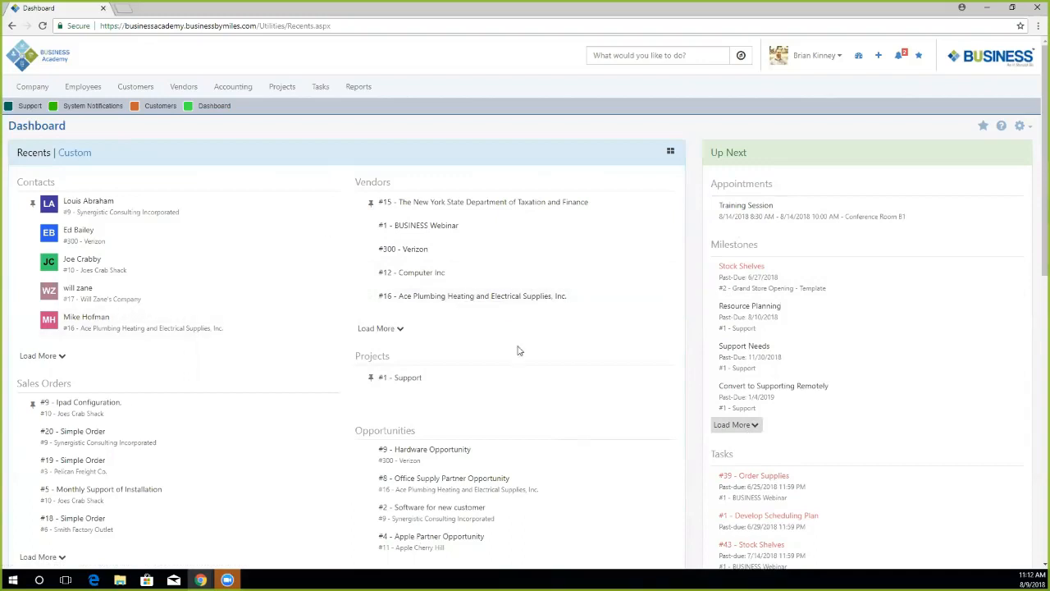
click(379, 328)
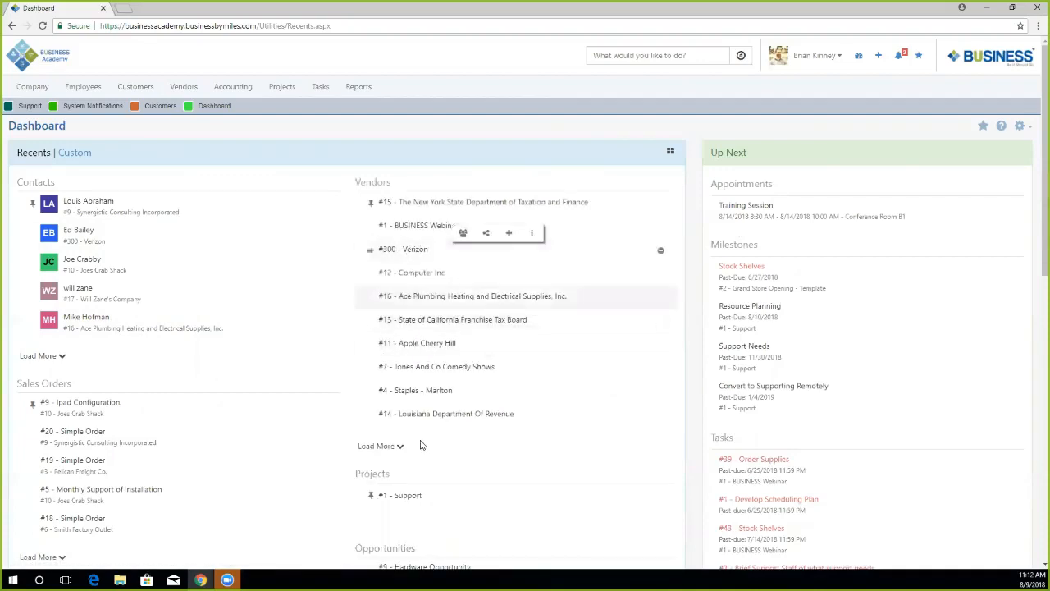
click(45, 356)
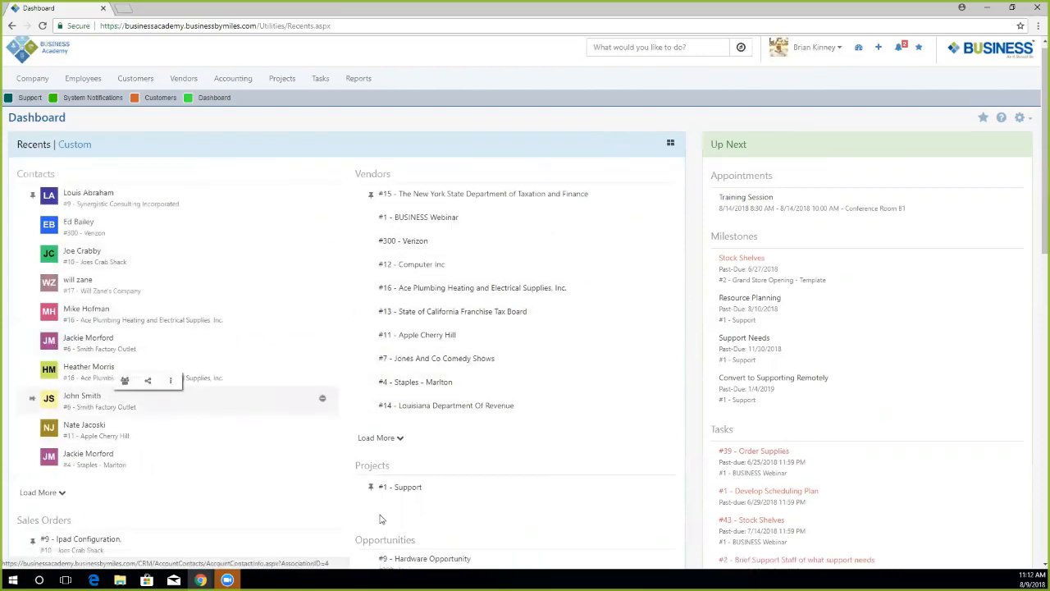
scroll(378, 516, down, 2)
scroll(370, 512, up, 2)
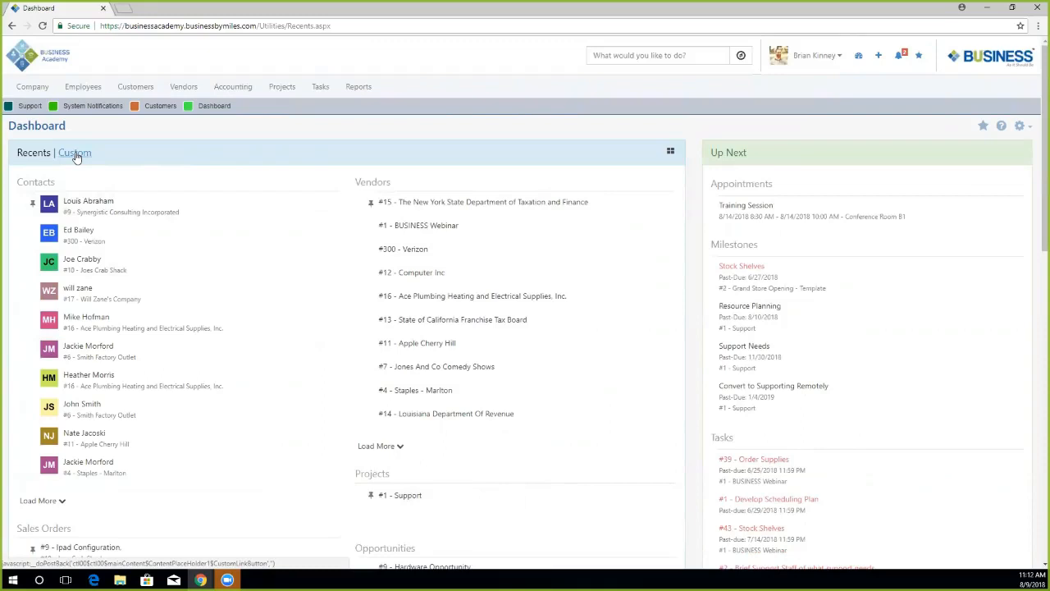
Step: Switch to the Custom dashboard and add a Tasks widget at the end of its right widgets
click(76, 156)
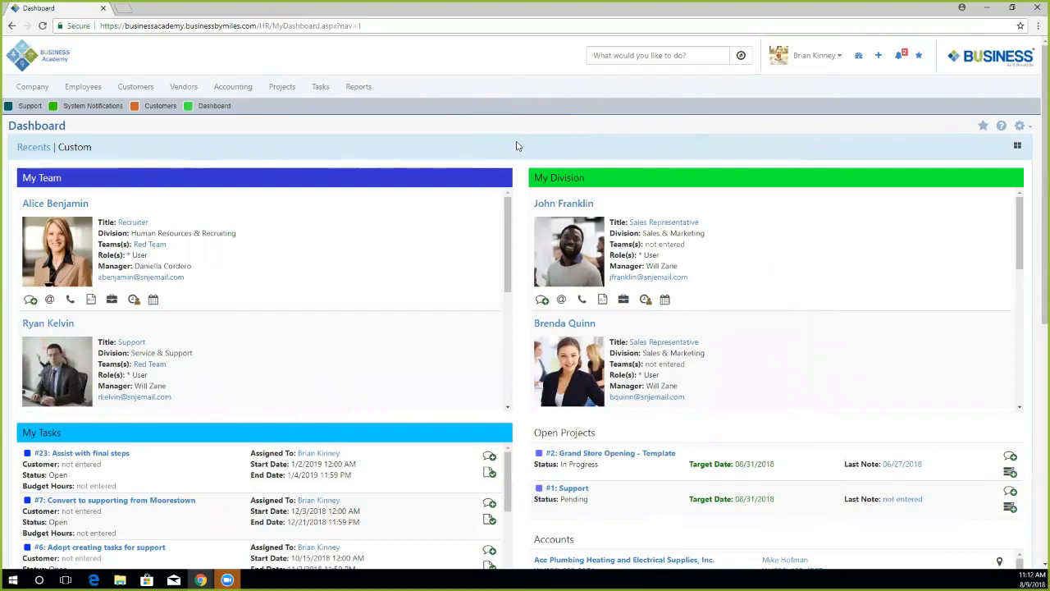
click(1018, 147)
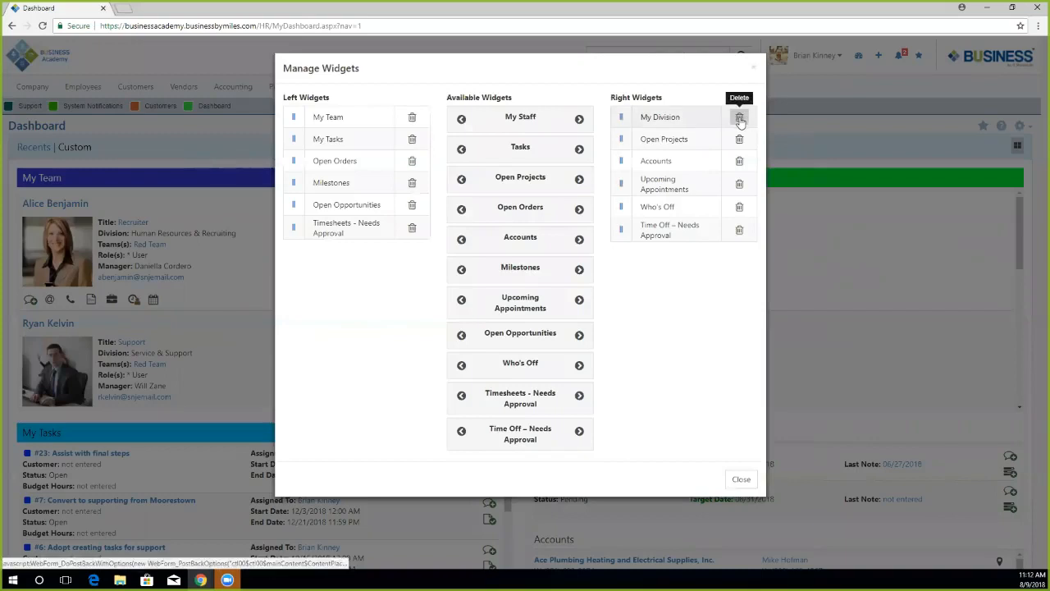
click(753, 73)
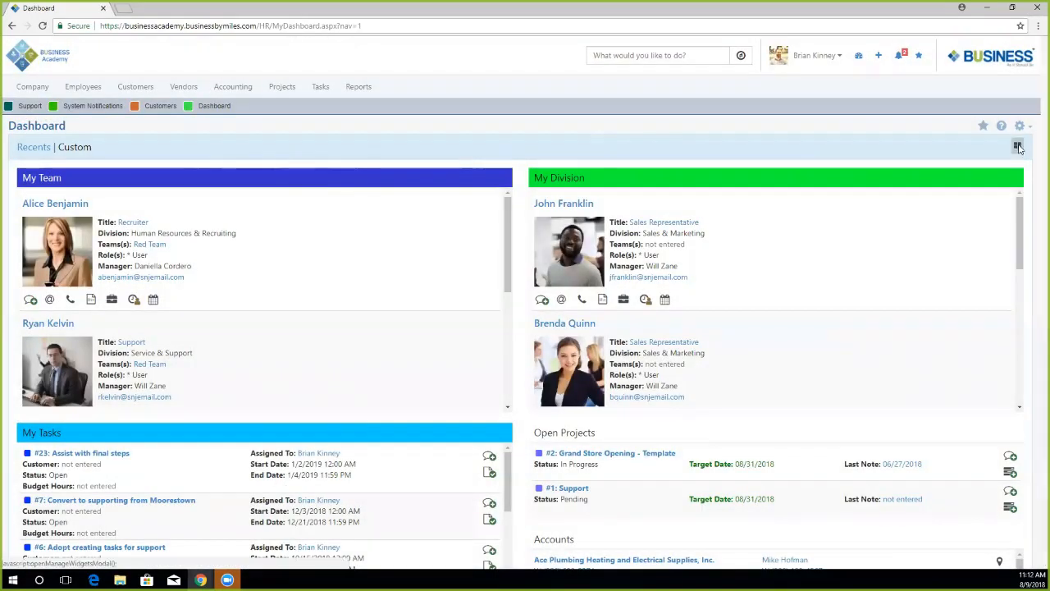
click(1017, 147)
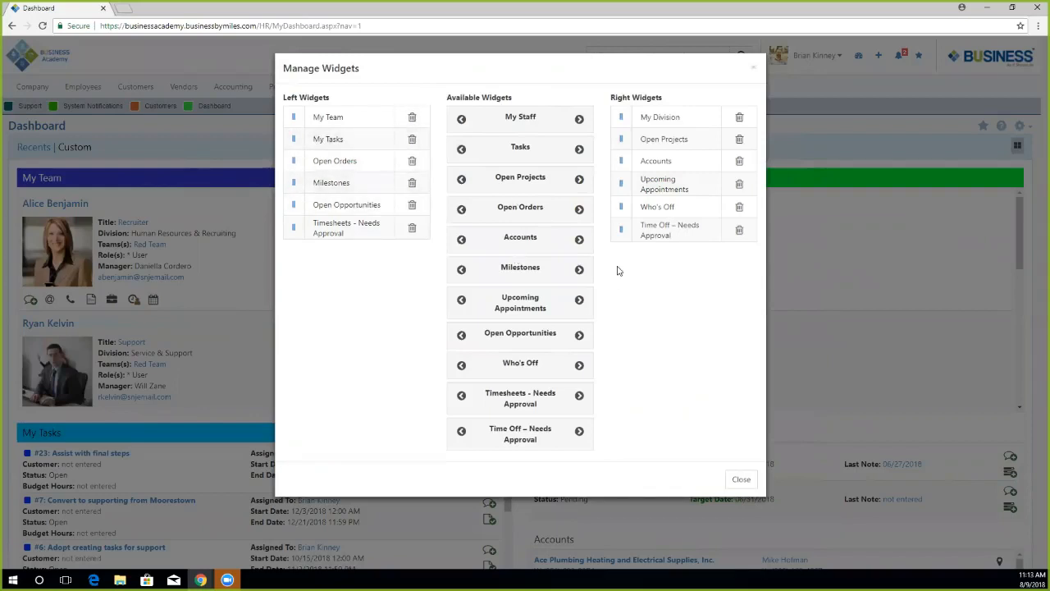
click(579, 152)
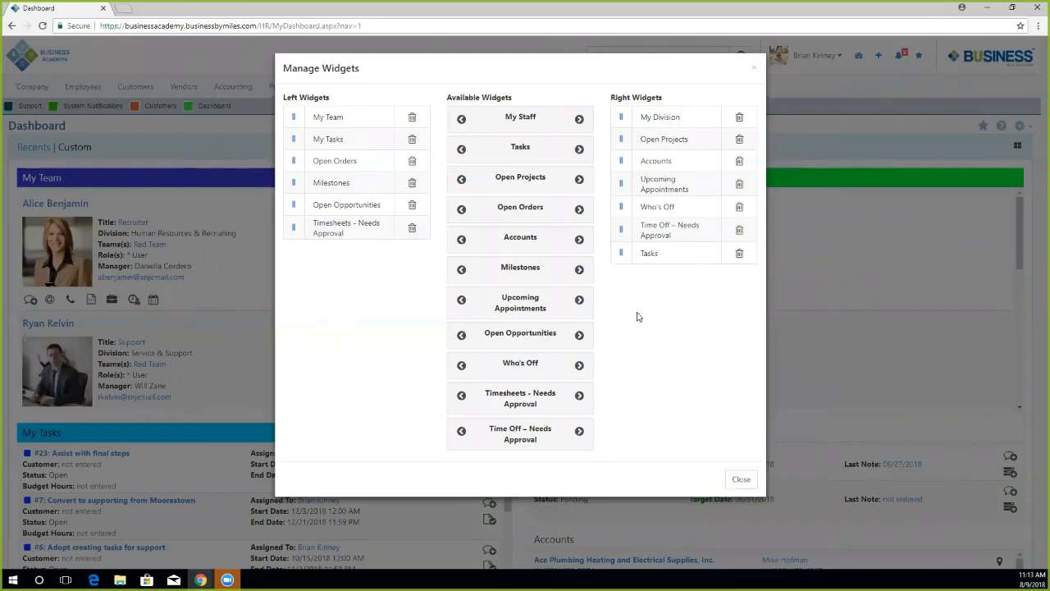
click(742, 481)
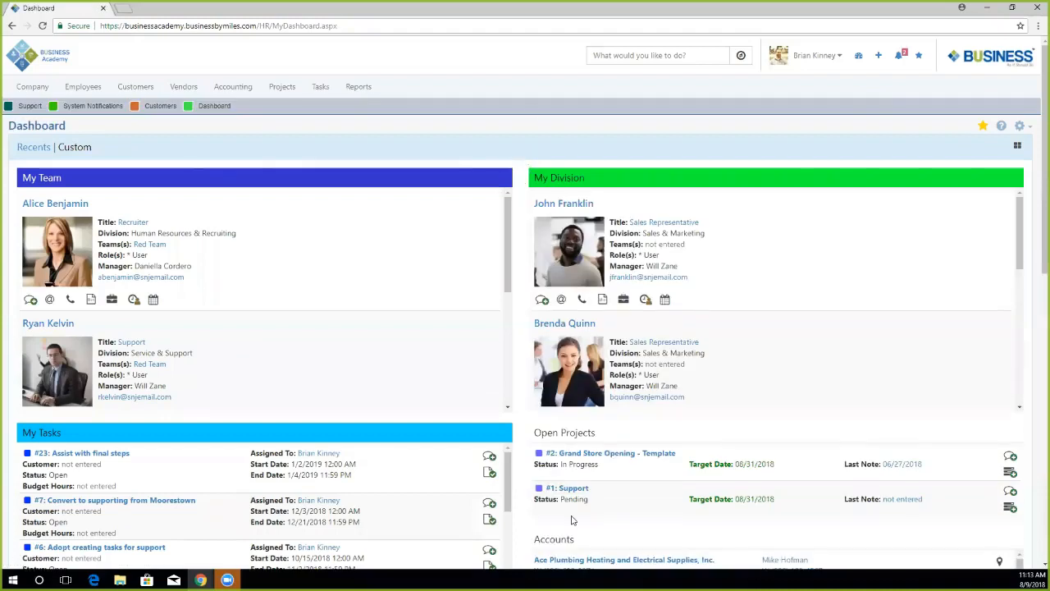
Step: Examine the Custom dashboard's widgets, from the My Division list down to the added Tasks widget
scroll(538, 156, down, 5)
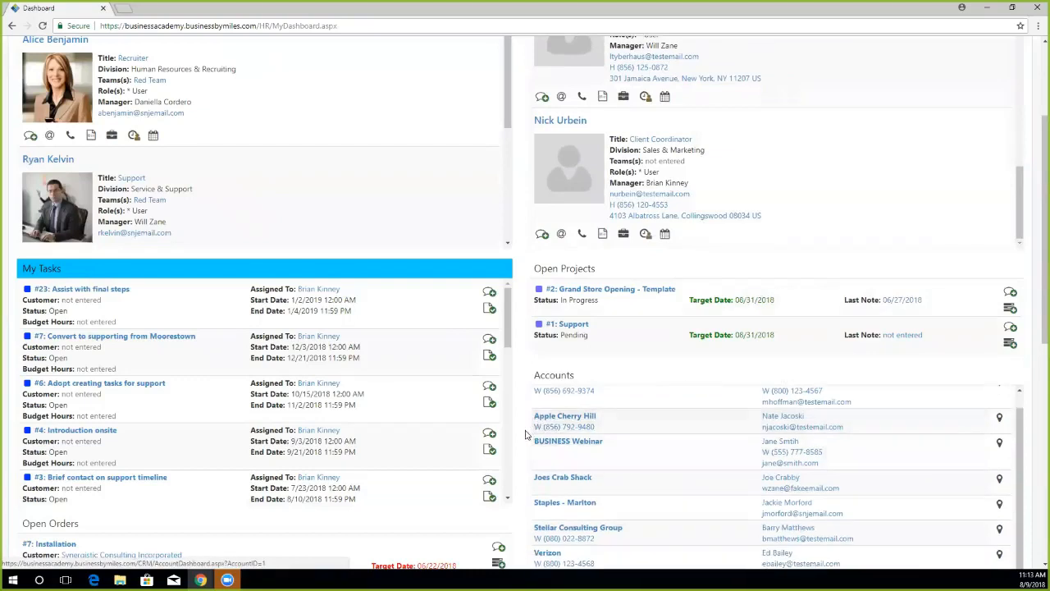
scroll(529, 439, down, 6)
scroll(558, 436, down, 1)
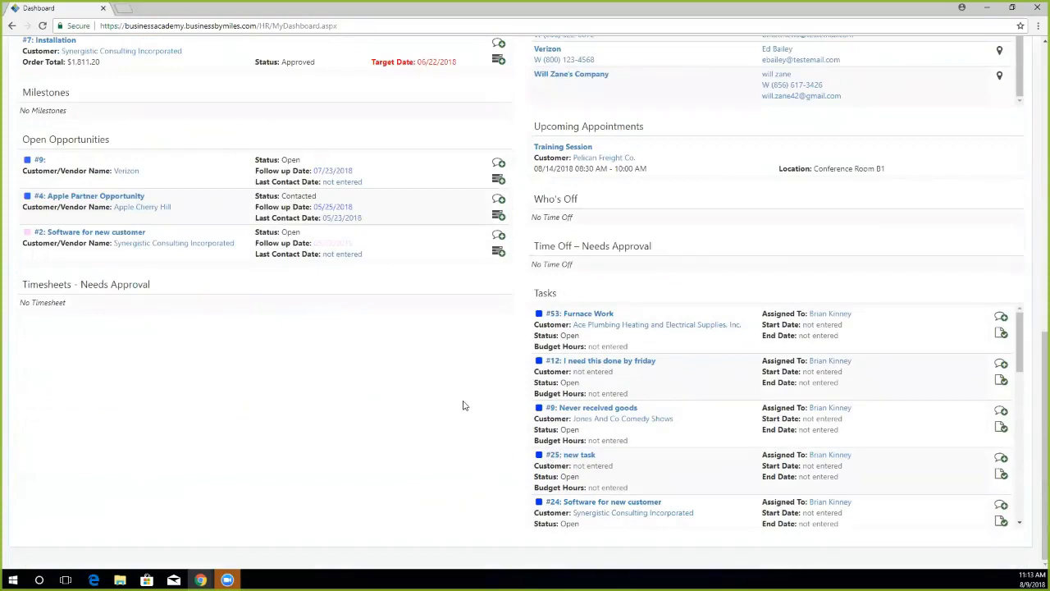
scroll(462, 406, up, 4)
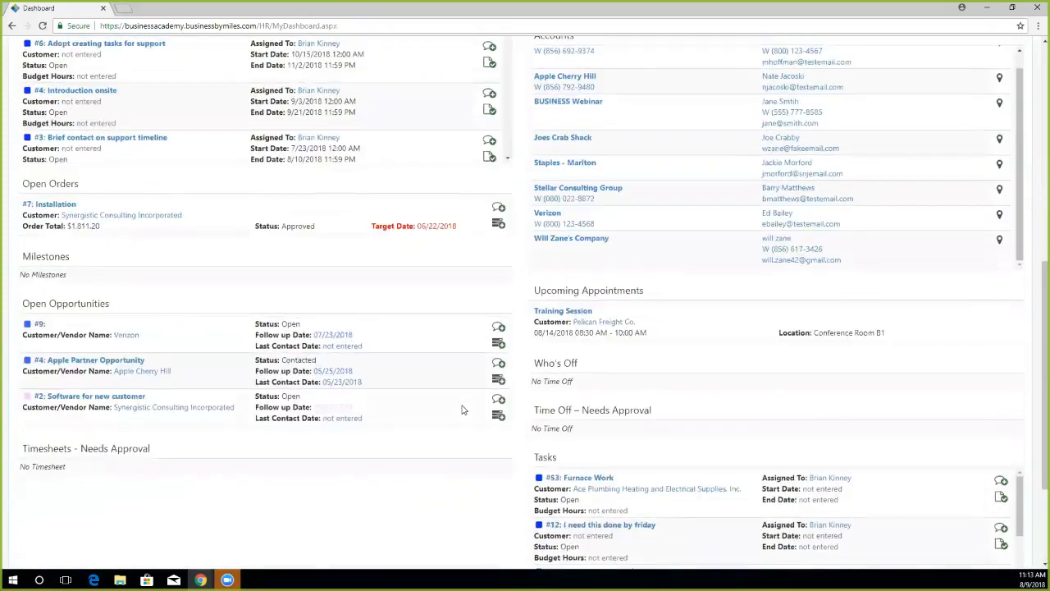
scroll(461, 409, up, 4)
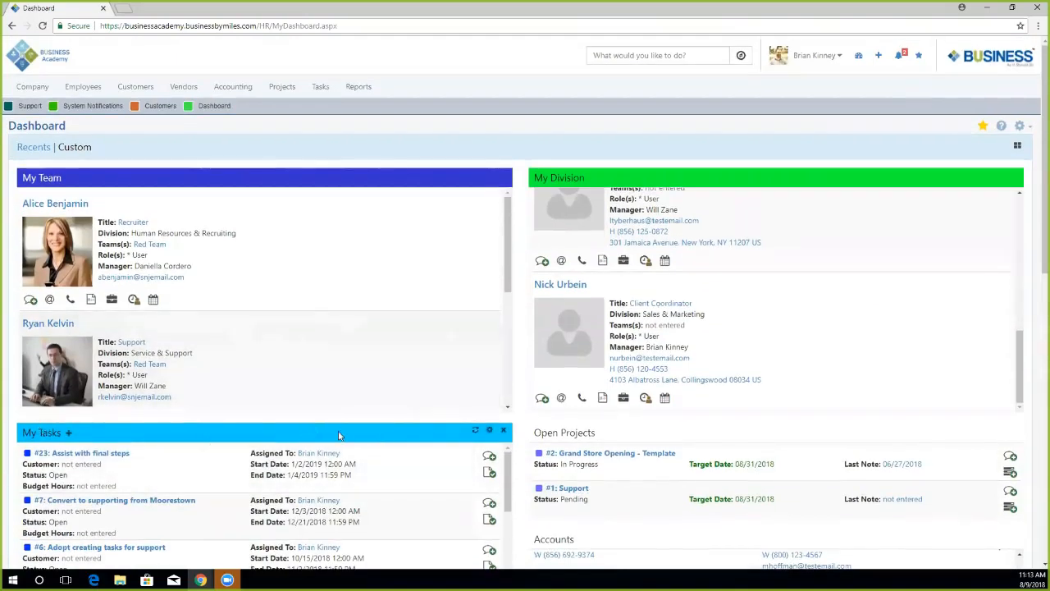
mouse_move(655, 183)
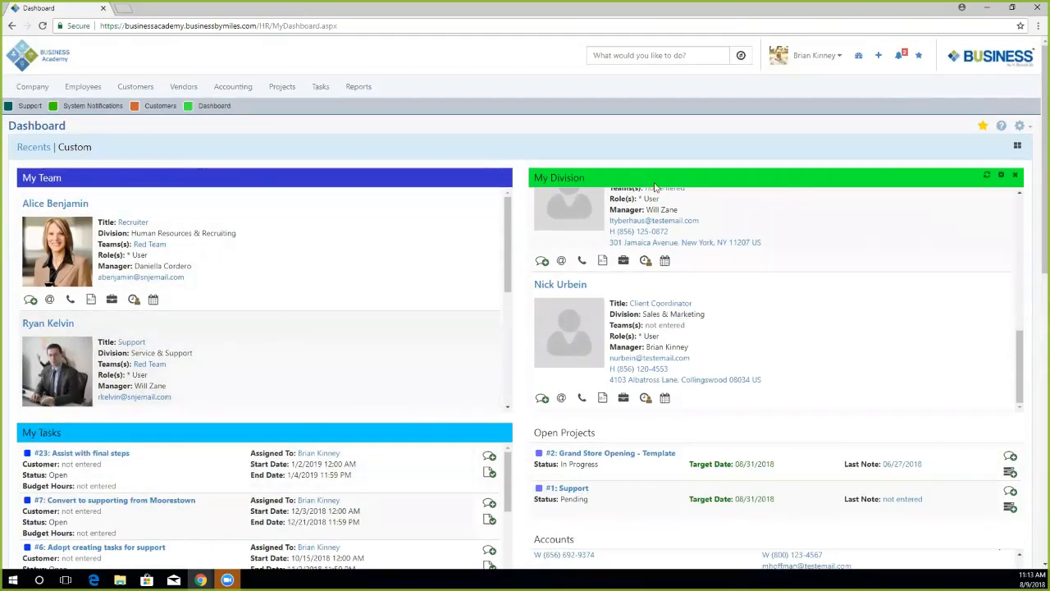
scroll(711, 328, up, 5)
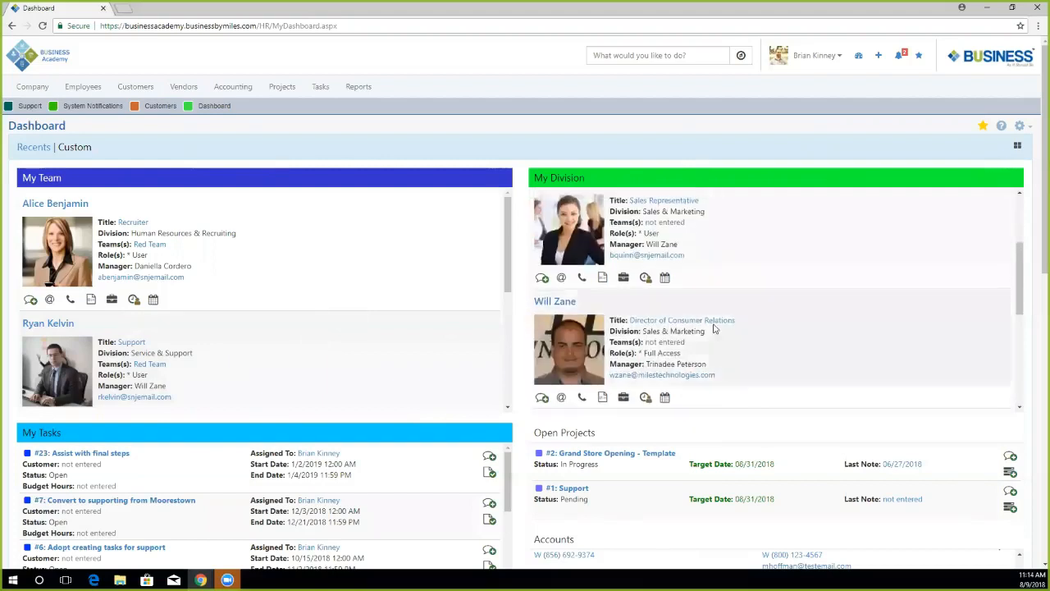
mouse_move(670, 437)
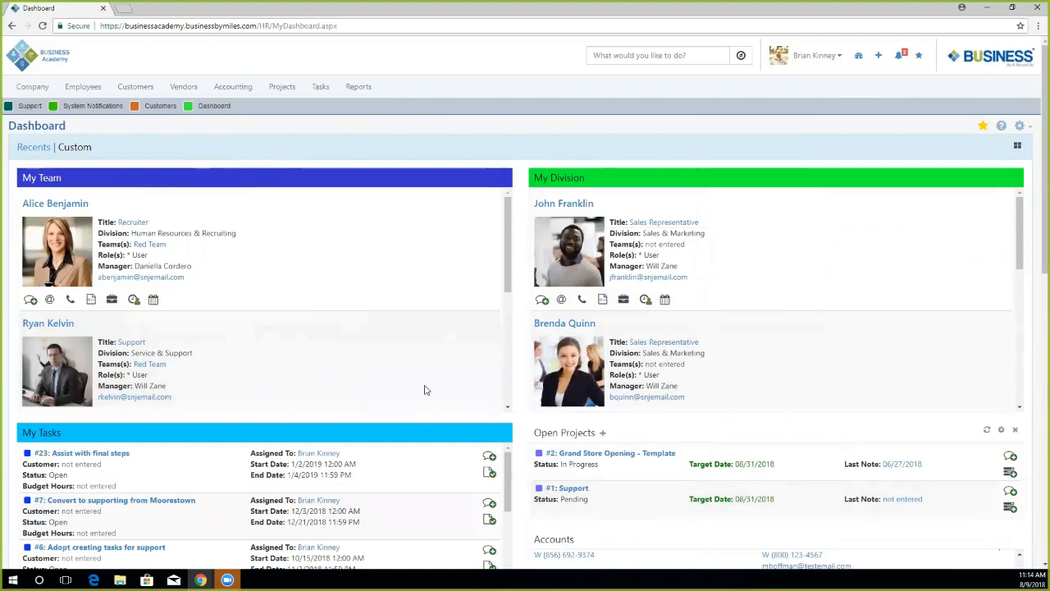
Step: Open the settings of the My Tasks widget and filter it by Team, assigned to Red Team
scroll(392, 470, down, 1)
scroll(199, 279, down, 2)
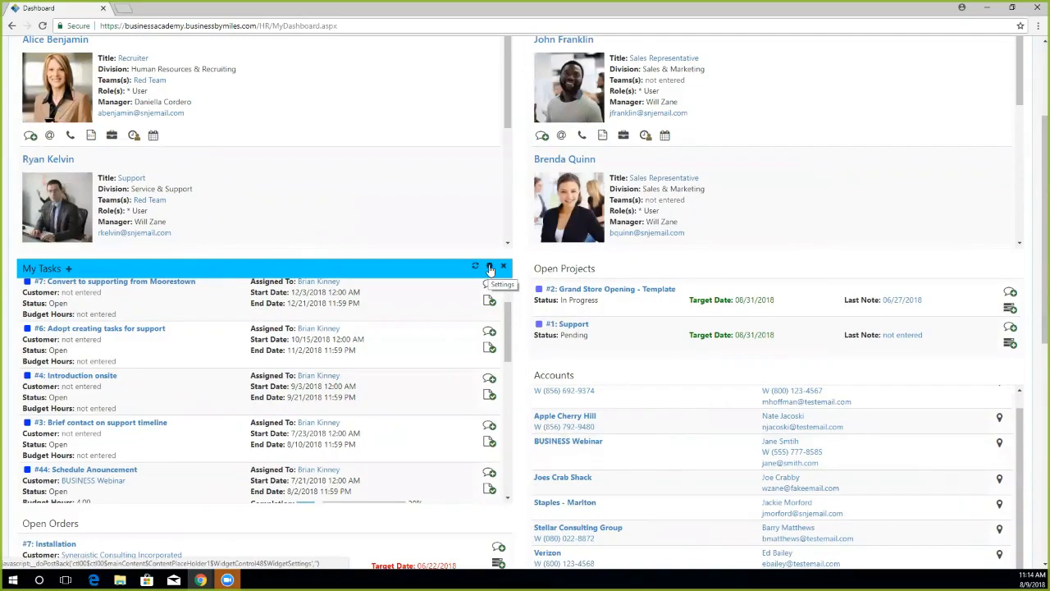
click(490, 269)
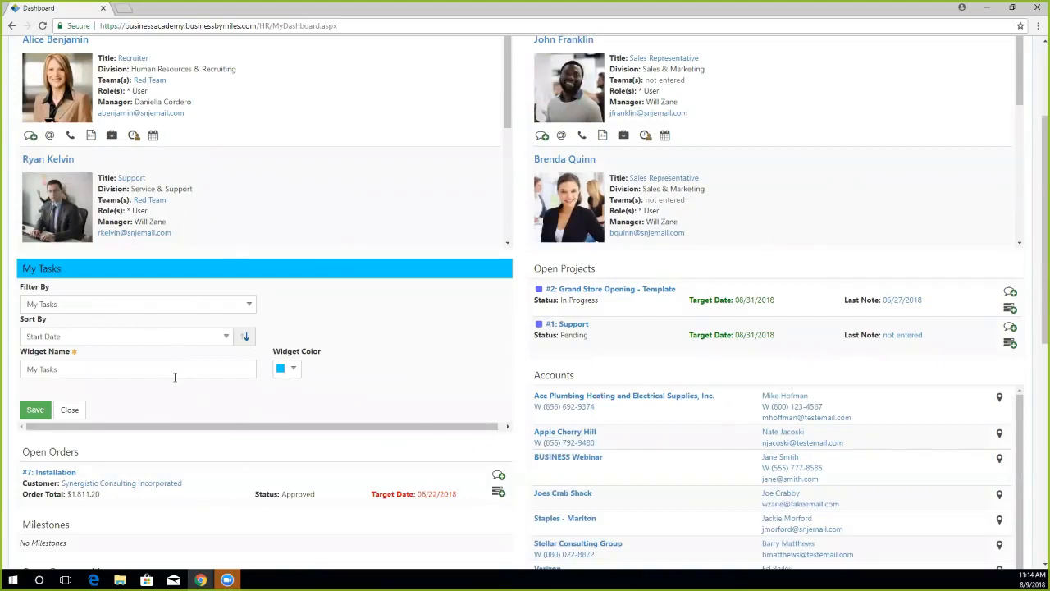
click(121, 305)
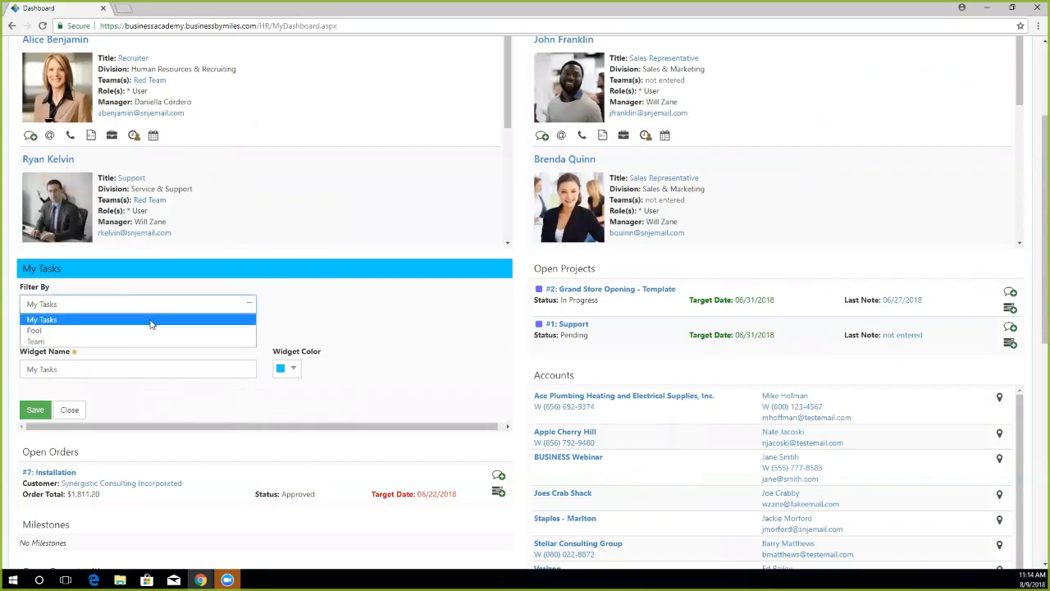
click(71, 343)
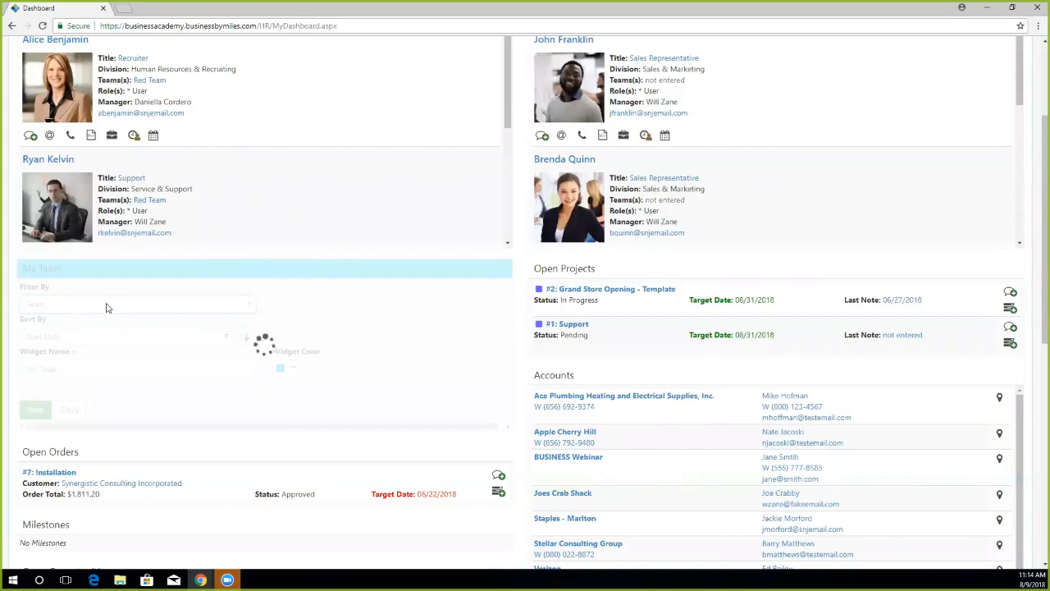
click(336, 309)
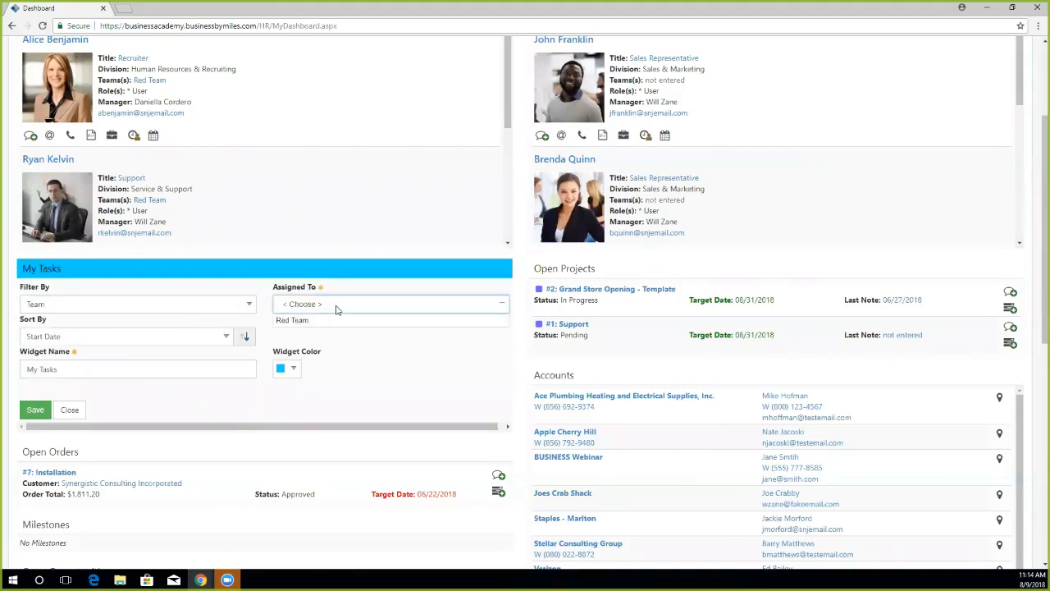
click(328, 334)
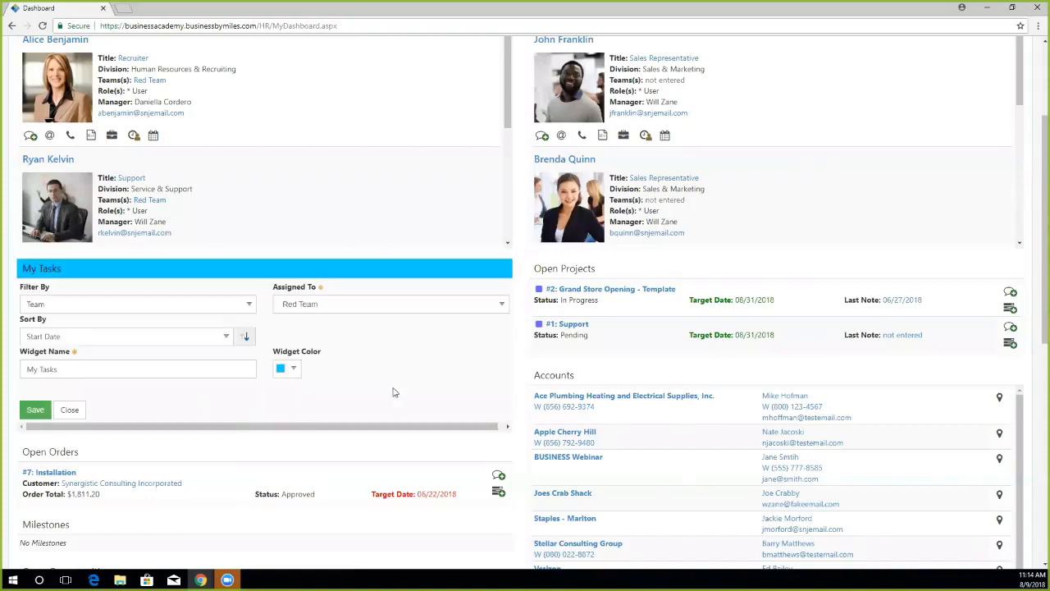
Step: Change the My Tasks widget's filter to Pool, assigned to Customer Advocates
click(182, 309)
click(139, 332)
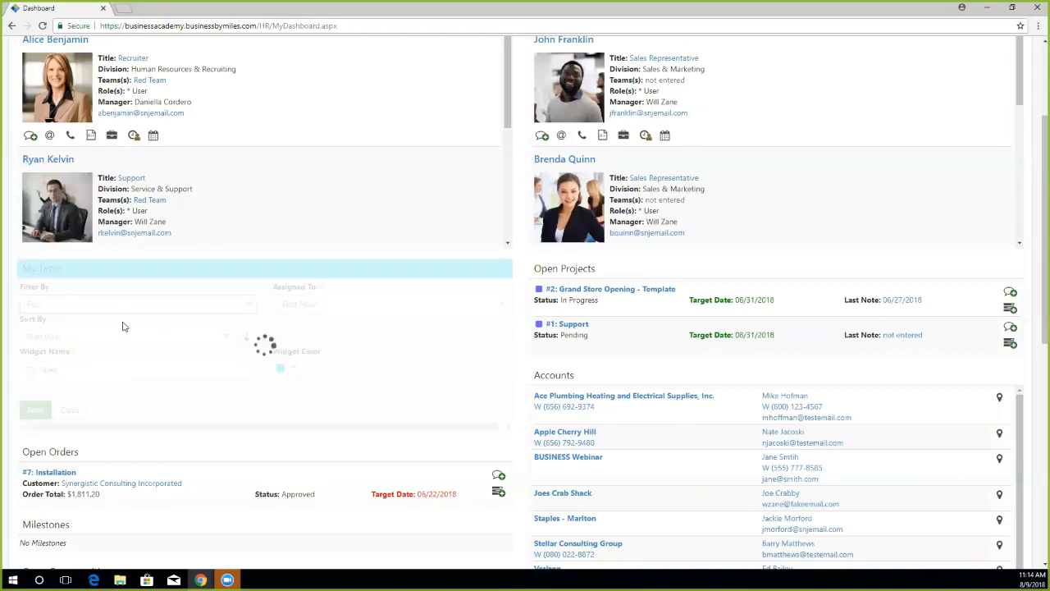
click(353, 308)
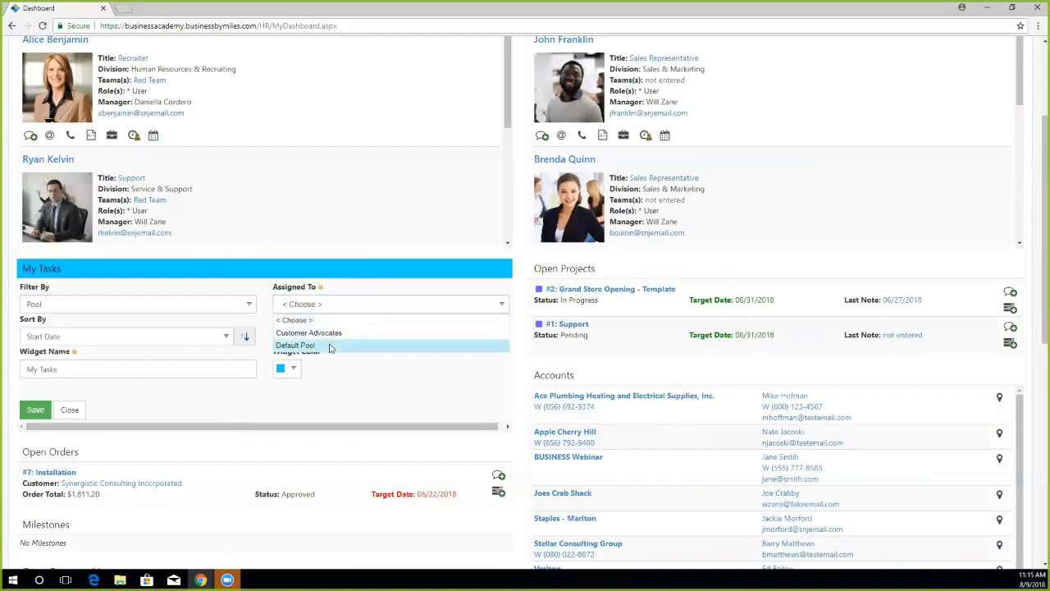
click(328, 333)
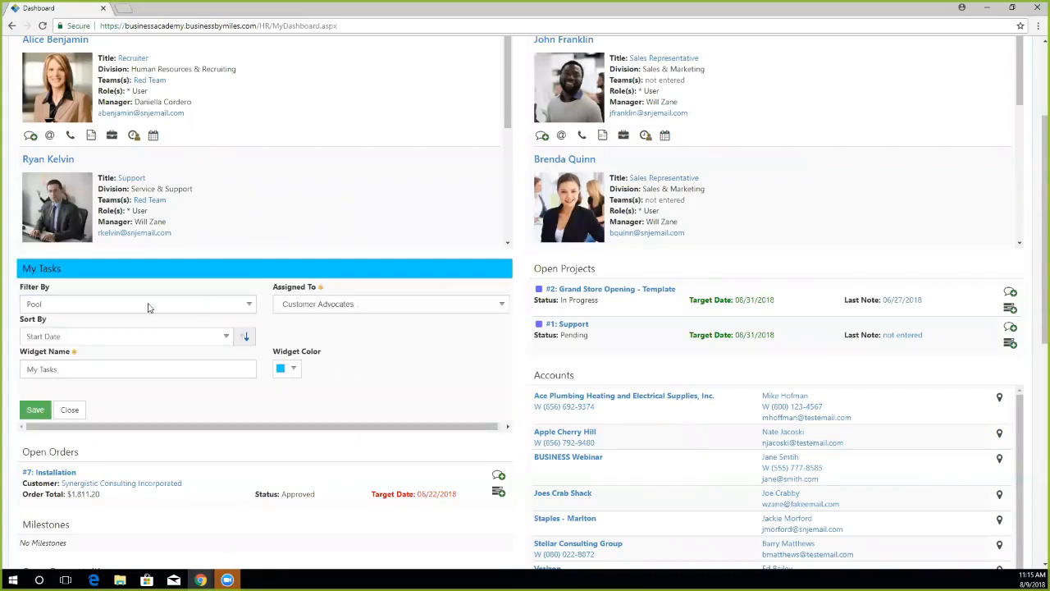
Step: Sort the My Tasks widget by End Date and set its widget name to Customer Advocate Tasks
click(220, 339)
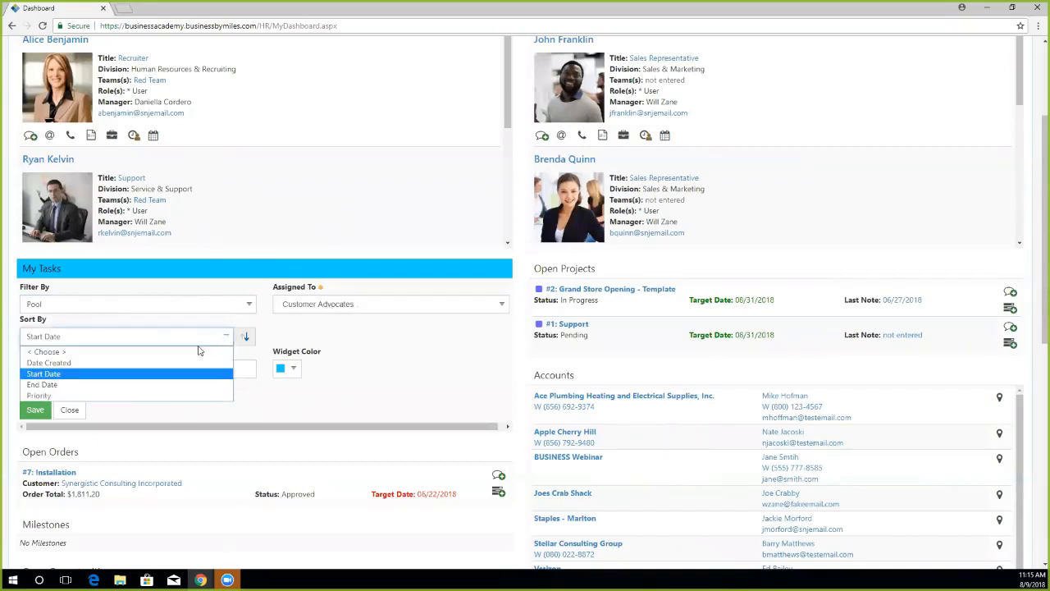
click(138, 384)
click(176, 339)
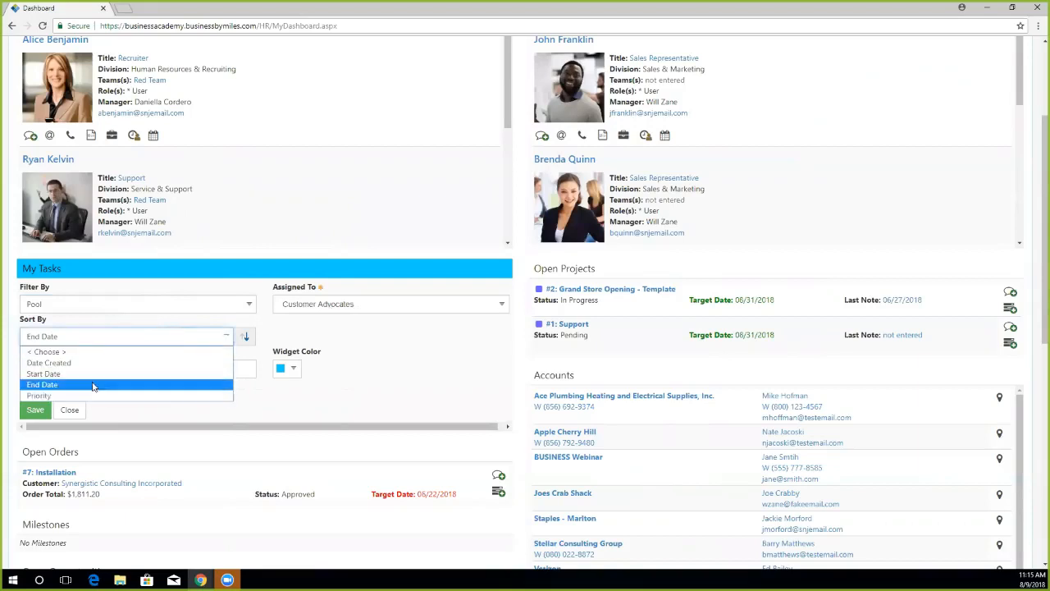
click(344, 341)
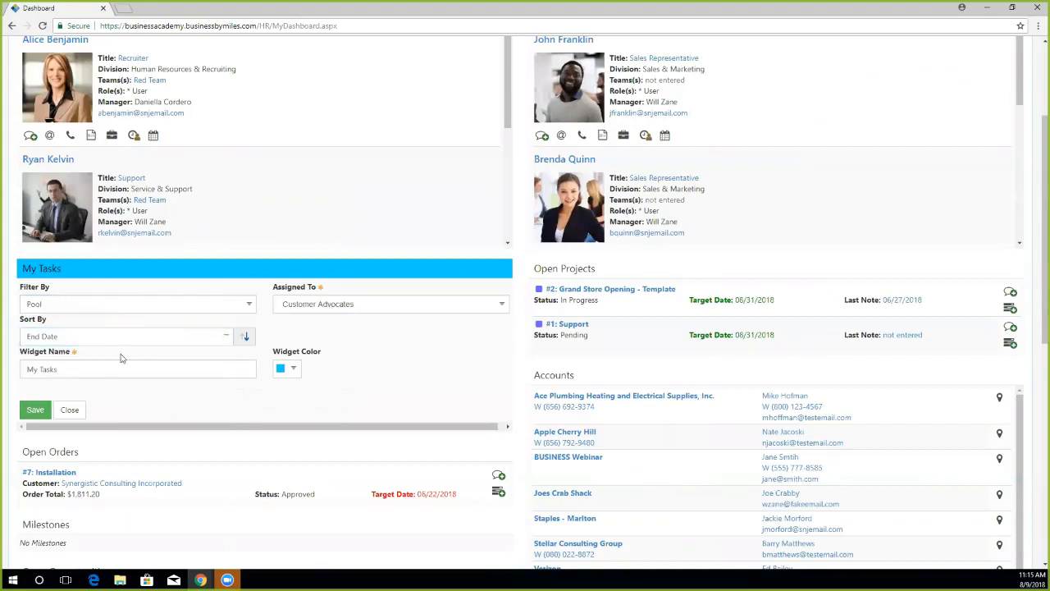
text(Customer)
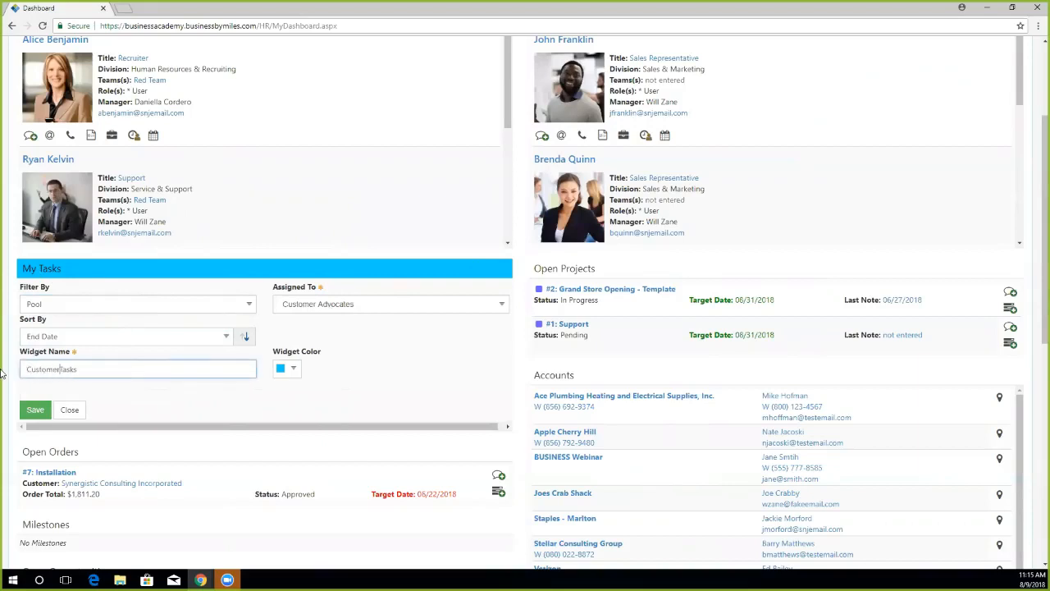
text( Advocate)
click(413, 399)
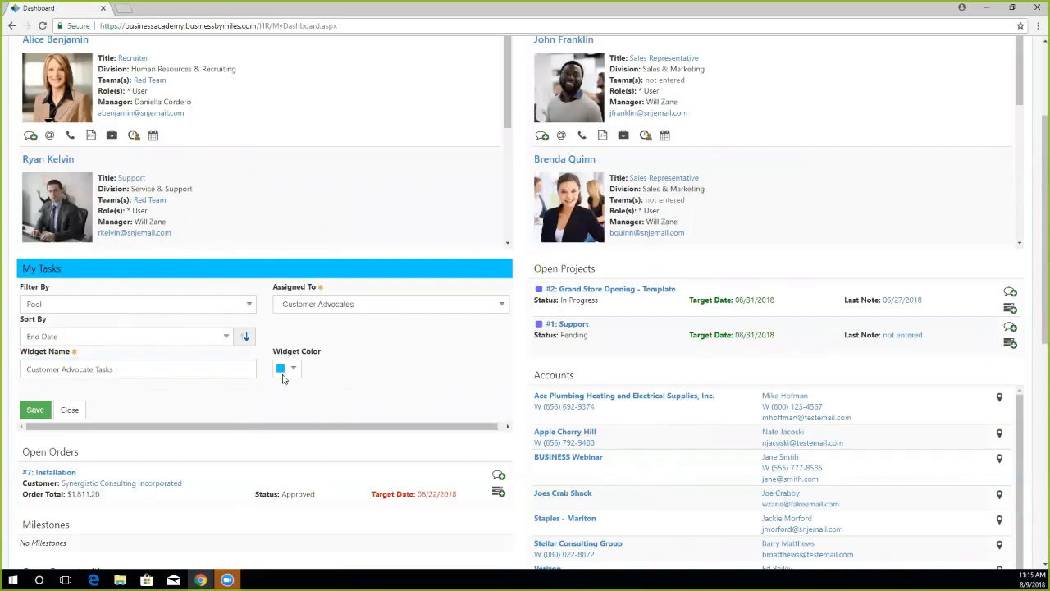
Step: Set the Customer Advocate Tasks widget's color to green and save its settings
click(293, 369)
scroll(443, 354, down, 1)
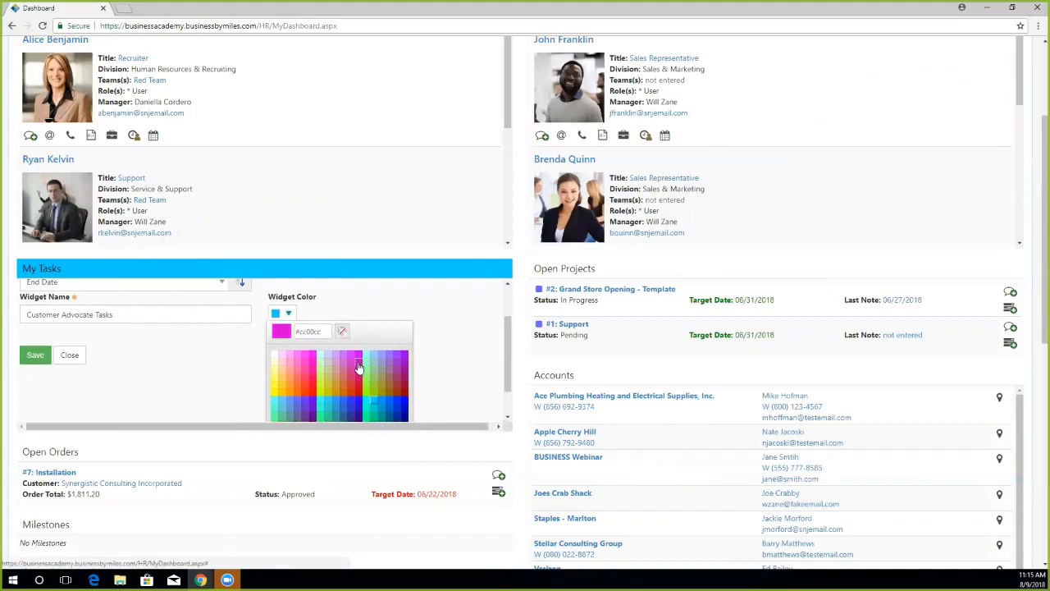
scroll(358, 367, down, 1)
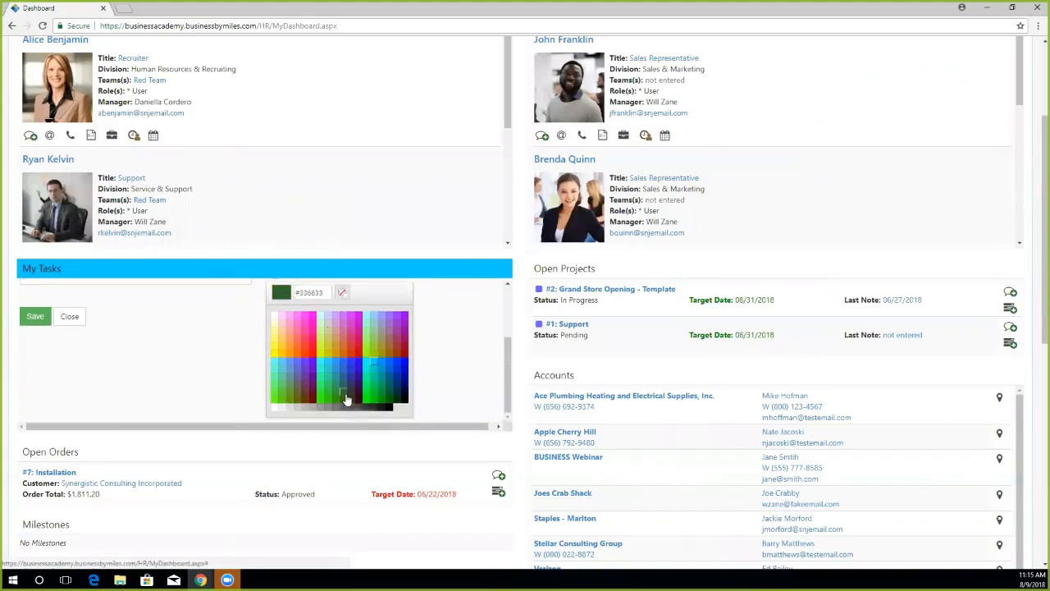
click(373, 384)
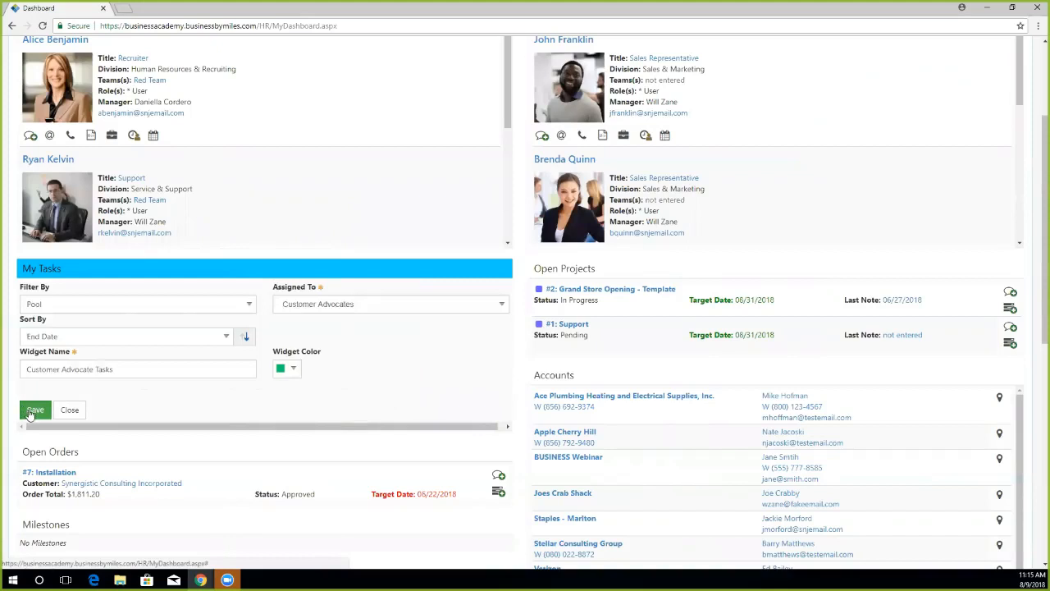
click(34, 410)
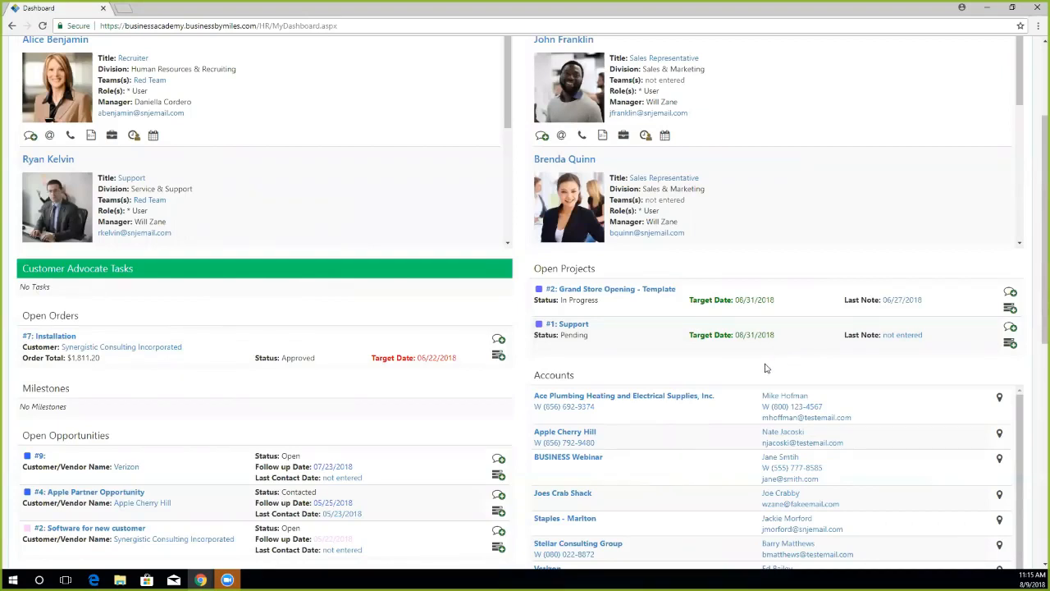
Step: Open the settings of the Tasks widget below Time Off – Needs Approval and sort it by Start Date
scroll(411, 308, down, 1)
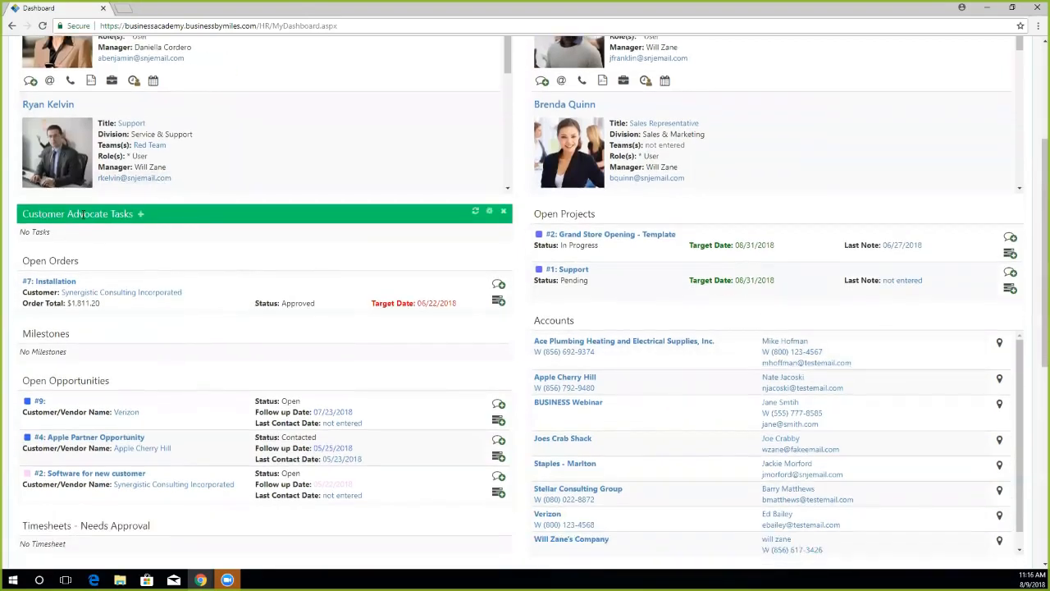
scroll(718, 312, down, 5)
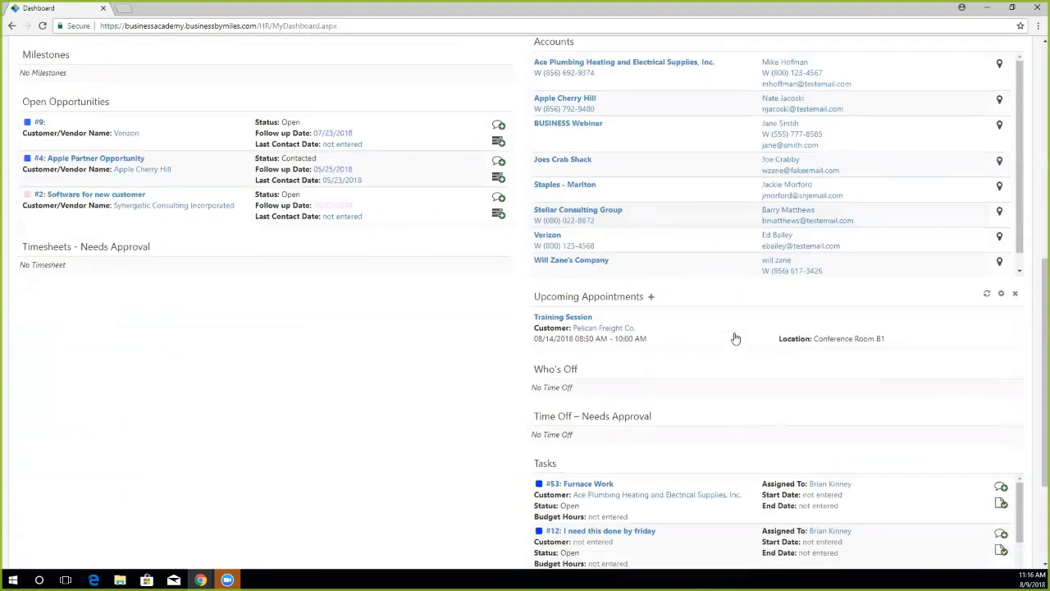
mouse_move(1002, 294)
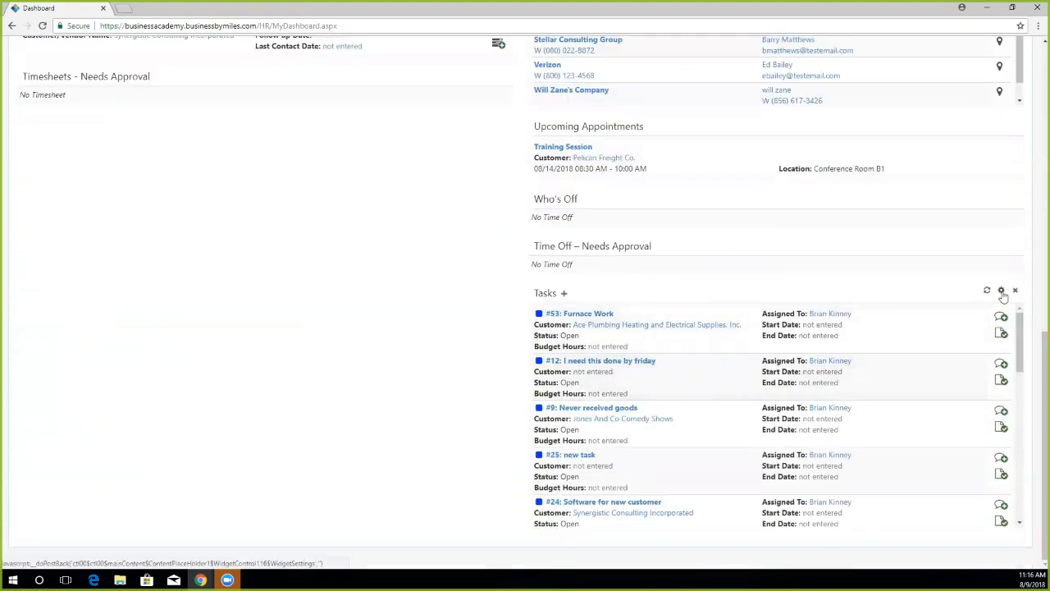
click(1001, 292)
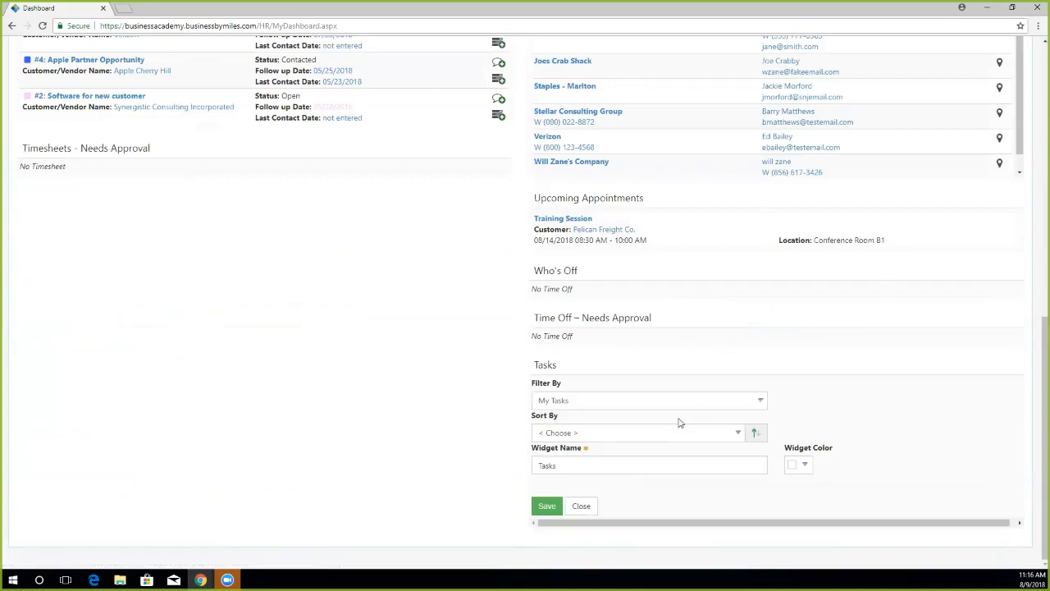
click(732, 435)
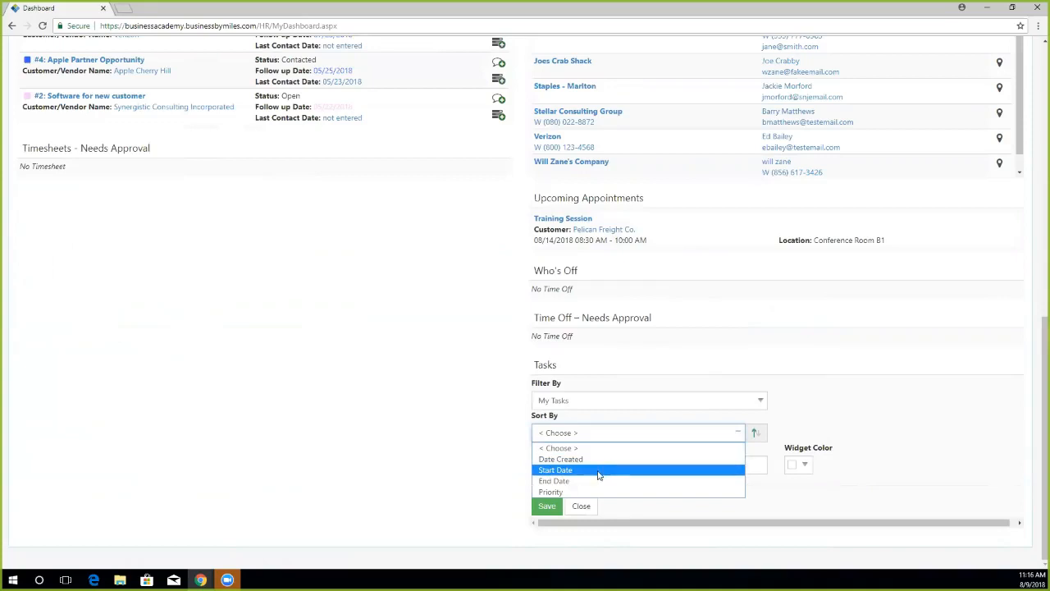
click(595, 470)
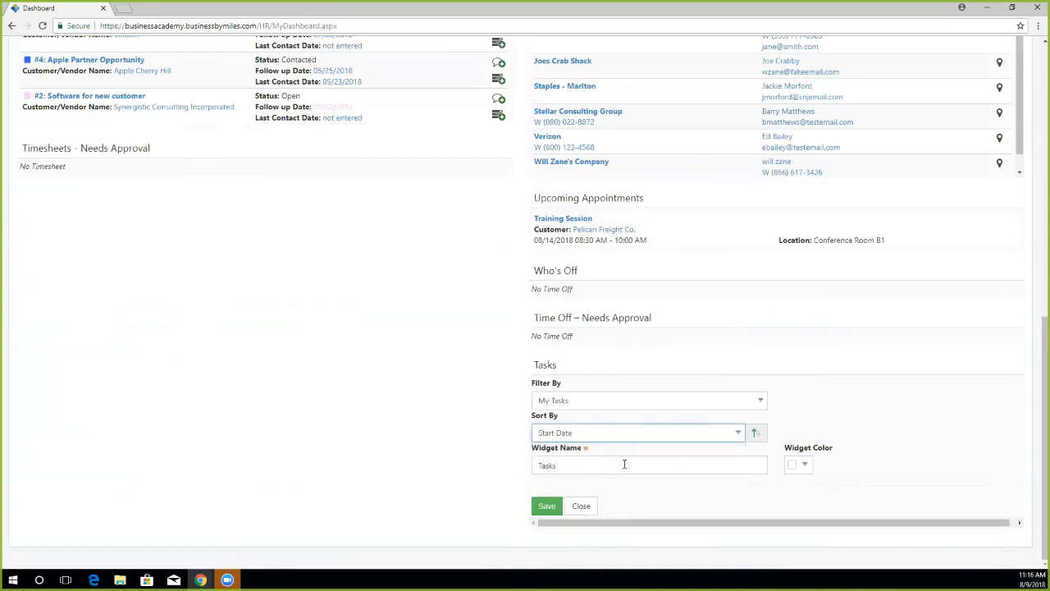
Step: Rename the Tasks widget as Tasks Assigned to Me, give it an orange color and save its settings
click(538, 465)
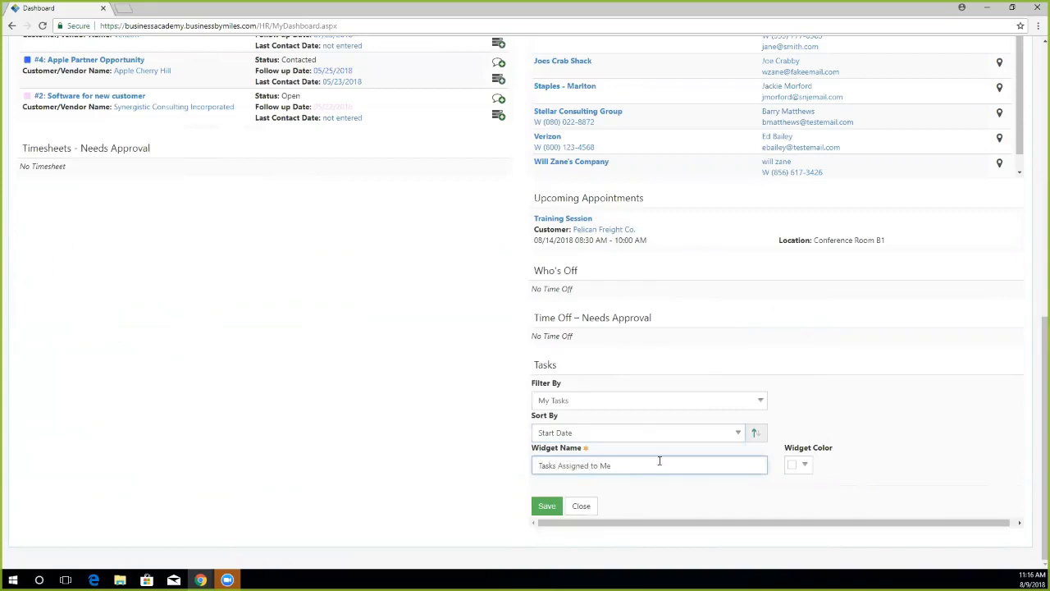
click(804, 465)
click(809, 502)
click(546, 506)
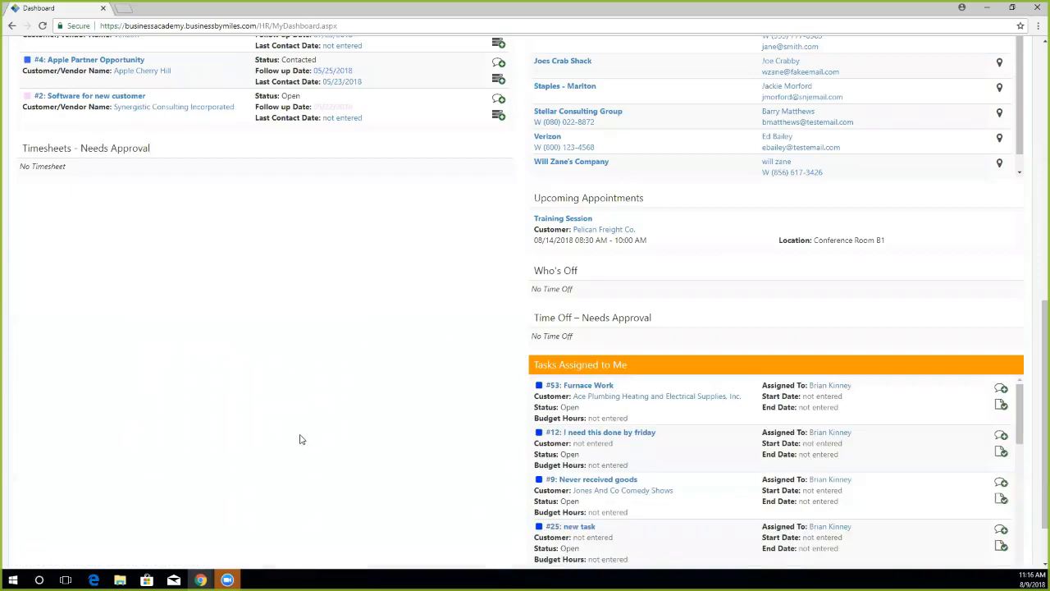
Step: Examine the filter options in the Accounts widget's settings and close them without saving
scroll(302, 438, up, 3)
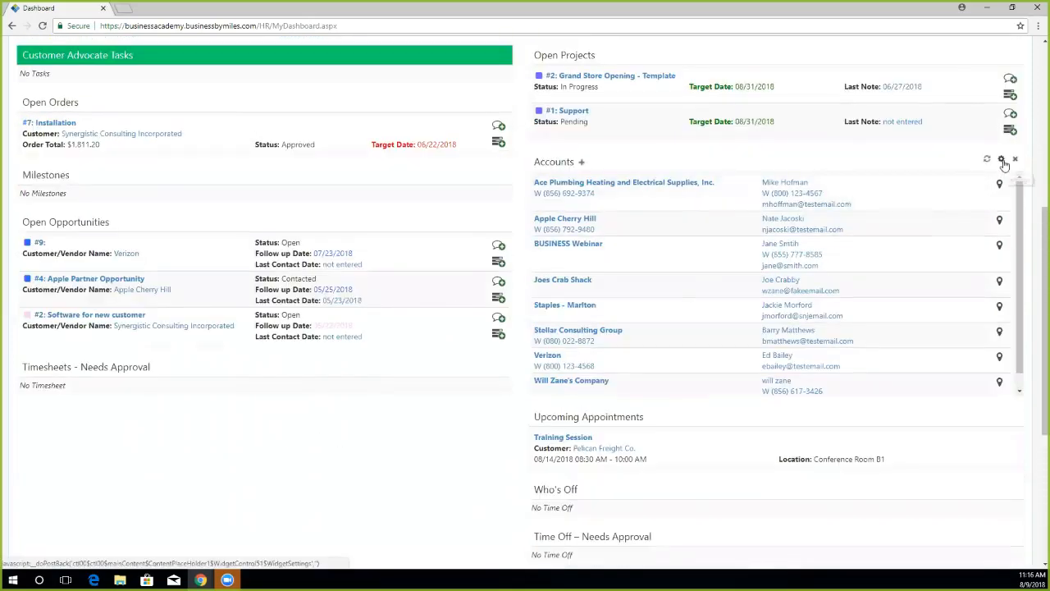
click(1001, 160)
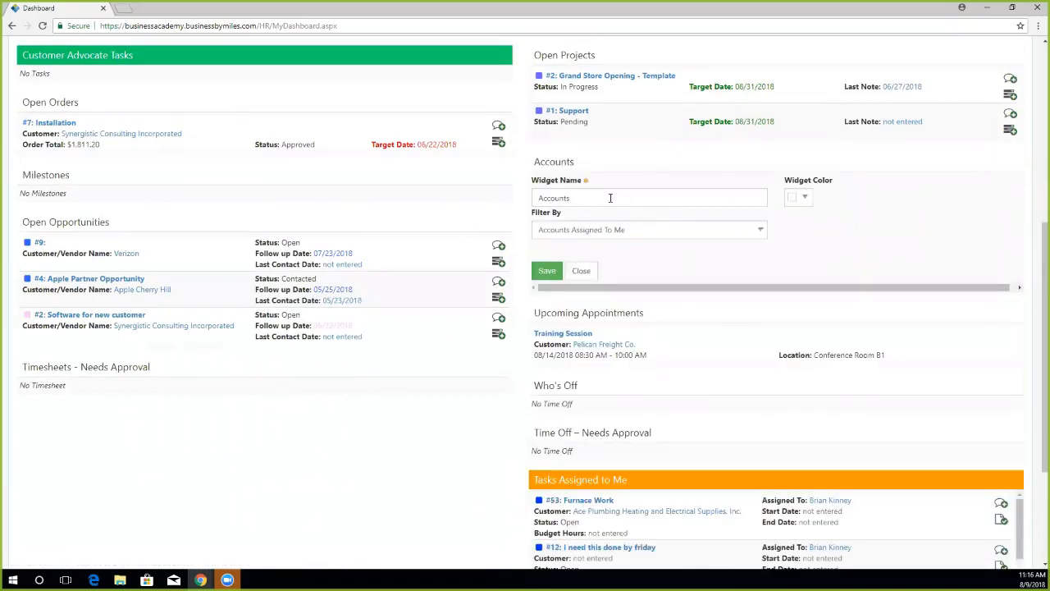
click(643, 233)
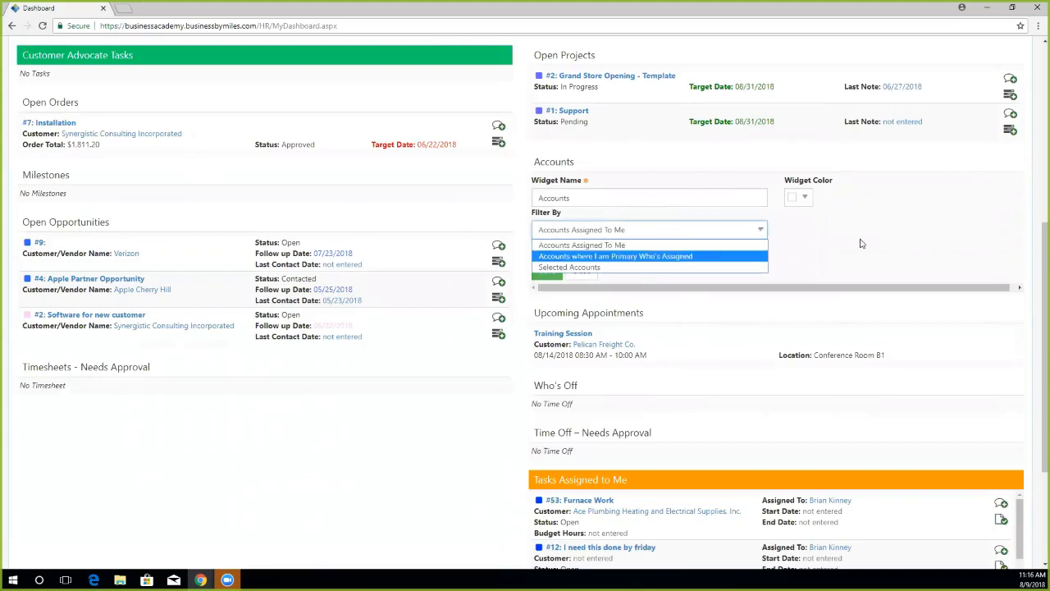
click(862, 244)
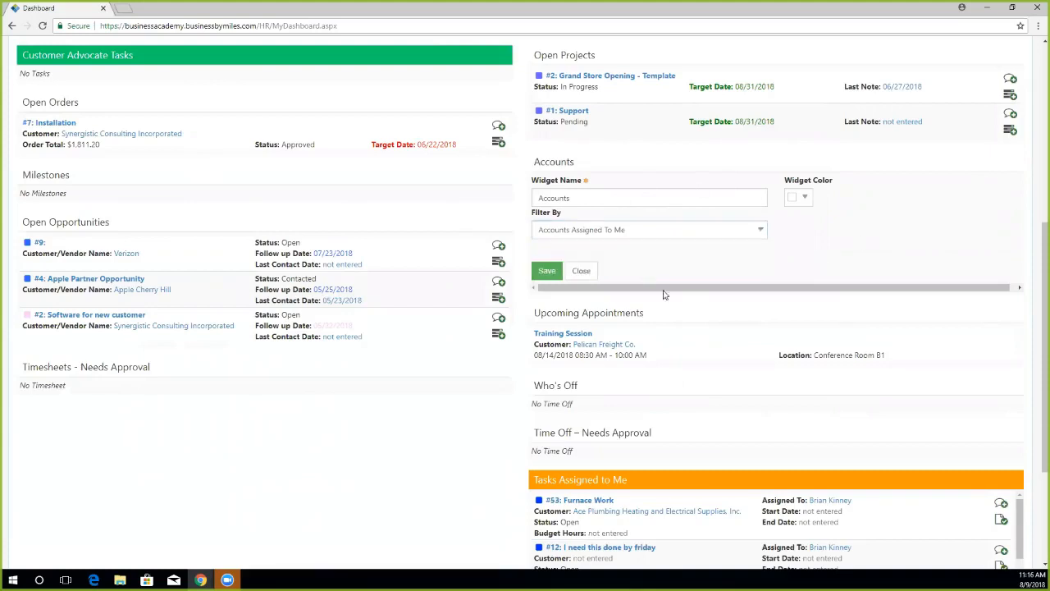
click(579, 273)
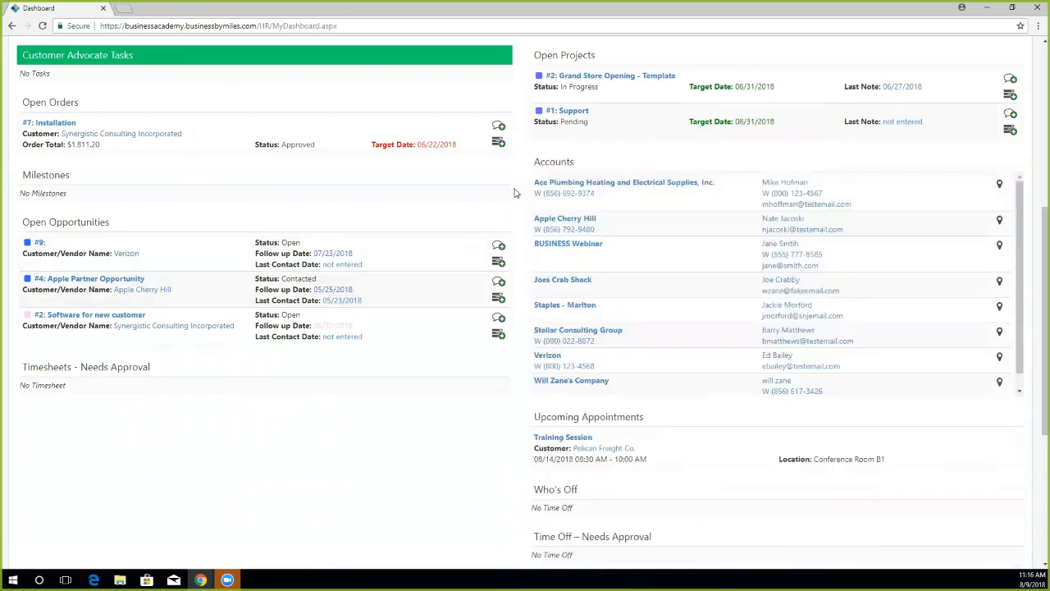
Step: Open the new-task page of the #7 Installation order from the Open Orders widget and check its title
scroll(516, 192, up, 4)
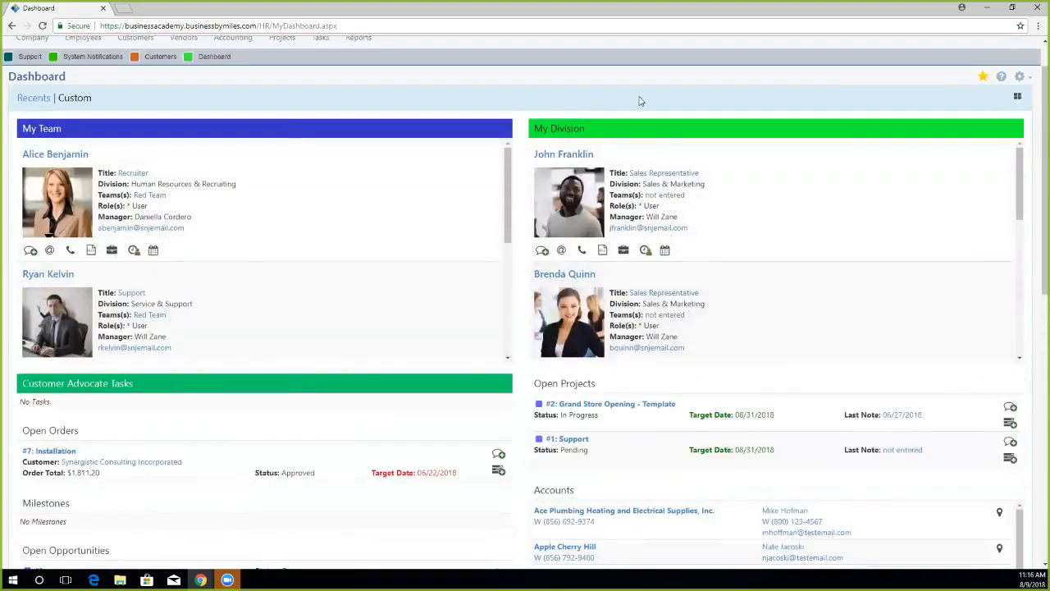
scroll(612, 113, up, 2)
scroll(911, 359, down, 3)
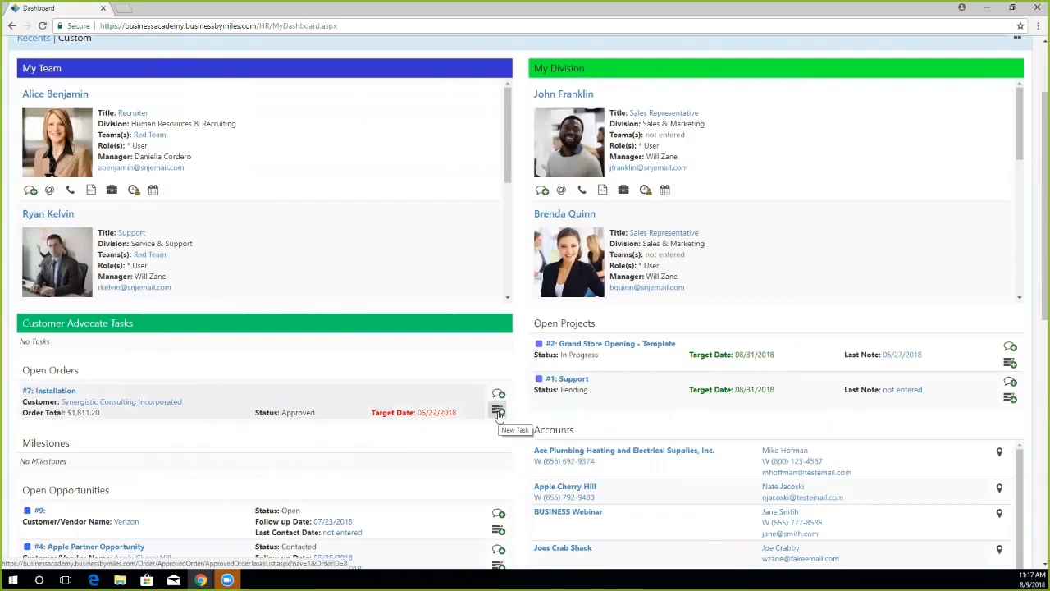
click(498, 412)
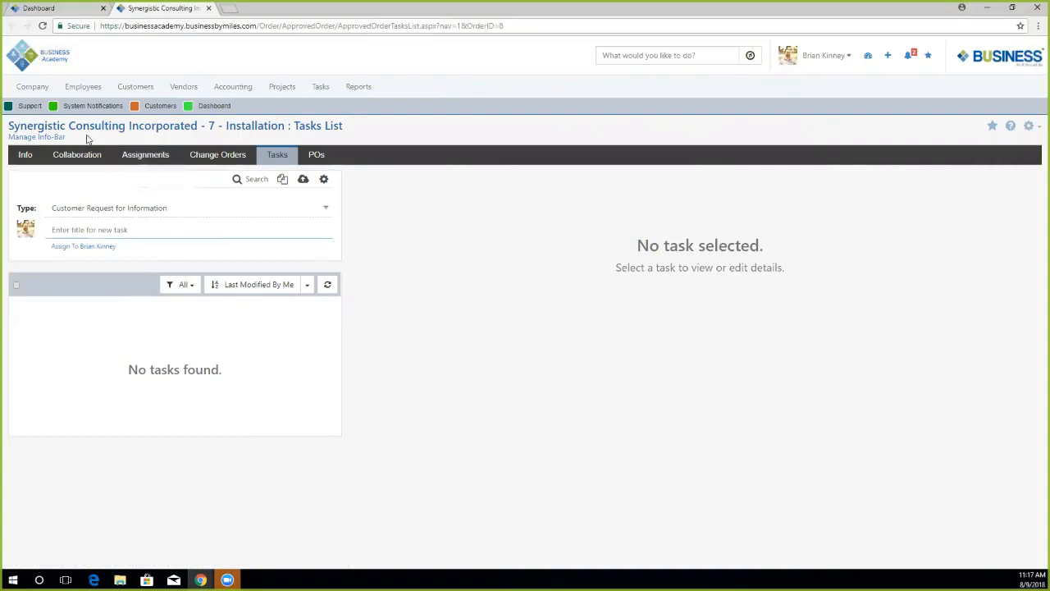
drag(9, 125, 353, 133)
click(392, 136)
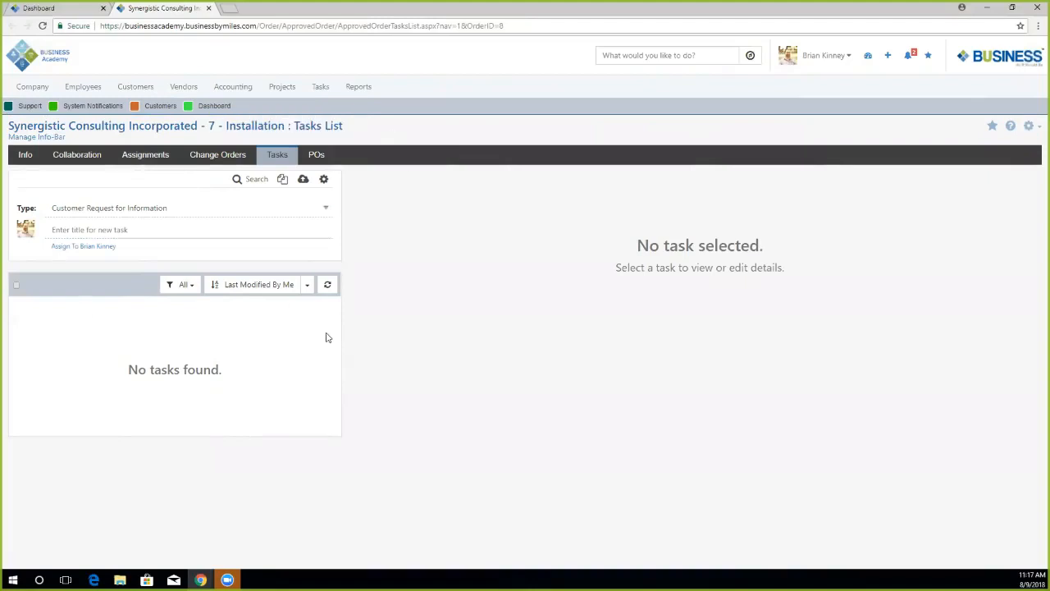
Step: Add a task titled Task to the Installation order and return to the dashboard after reviewing its details
click(109, 230)
text(Task)
key(Return)
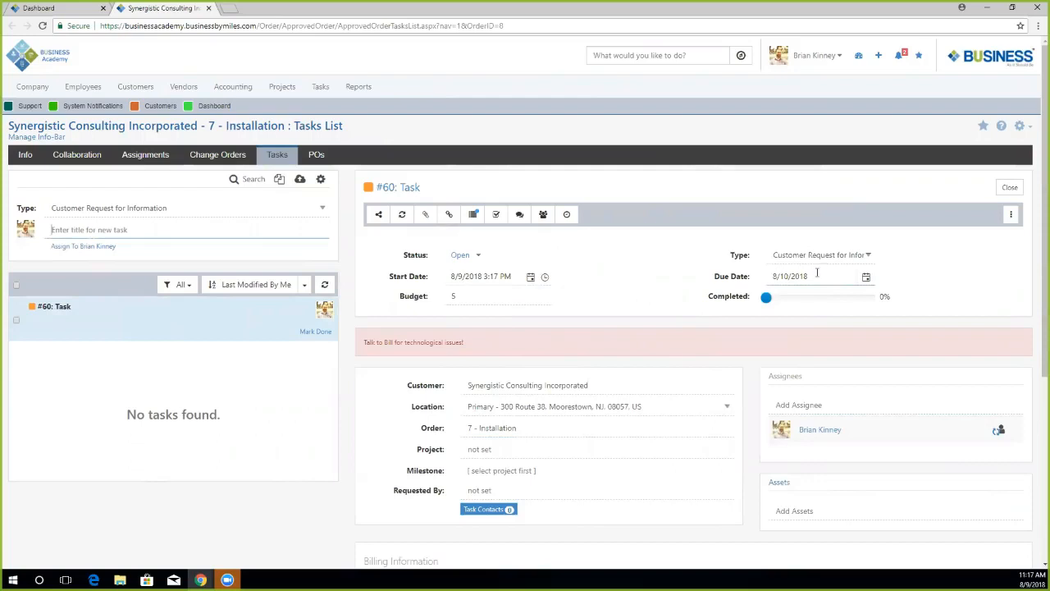
scroll(738, 320, down, 3)
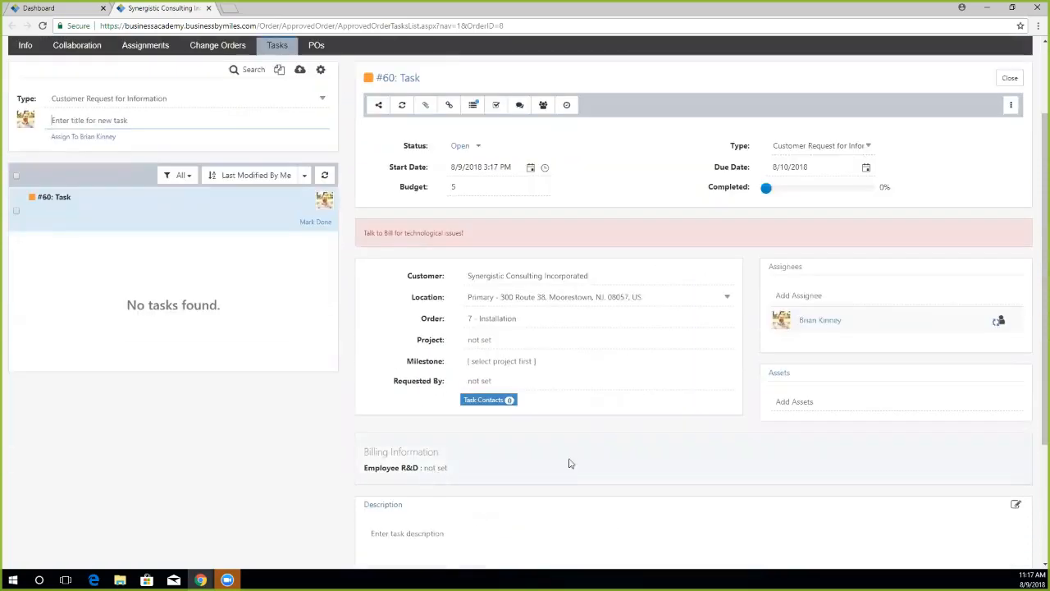
scroll(481, 451, up, 3)
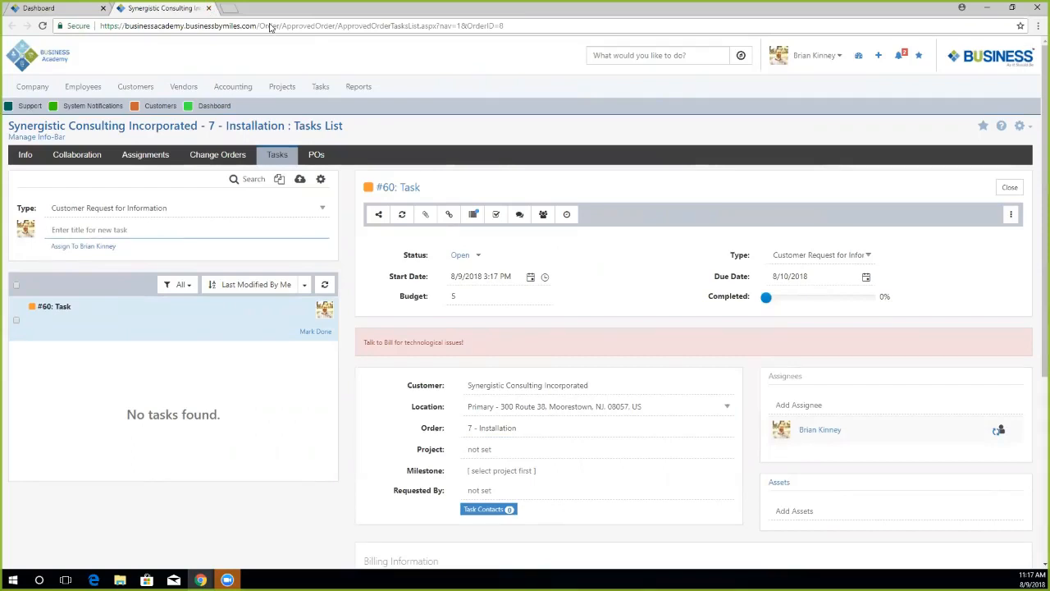
click(208, 8)
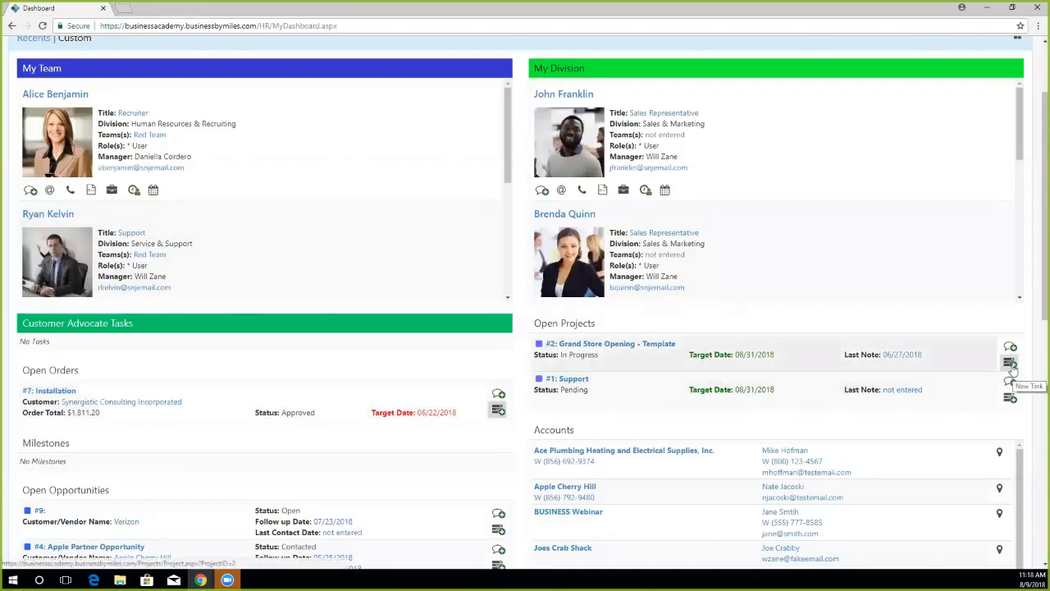
Step: Start a message from the #9 Verizon opportunity with the Verizon contact as recipient and close it unsent
scroll(632, 427, down, 2)
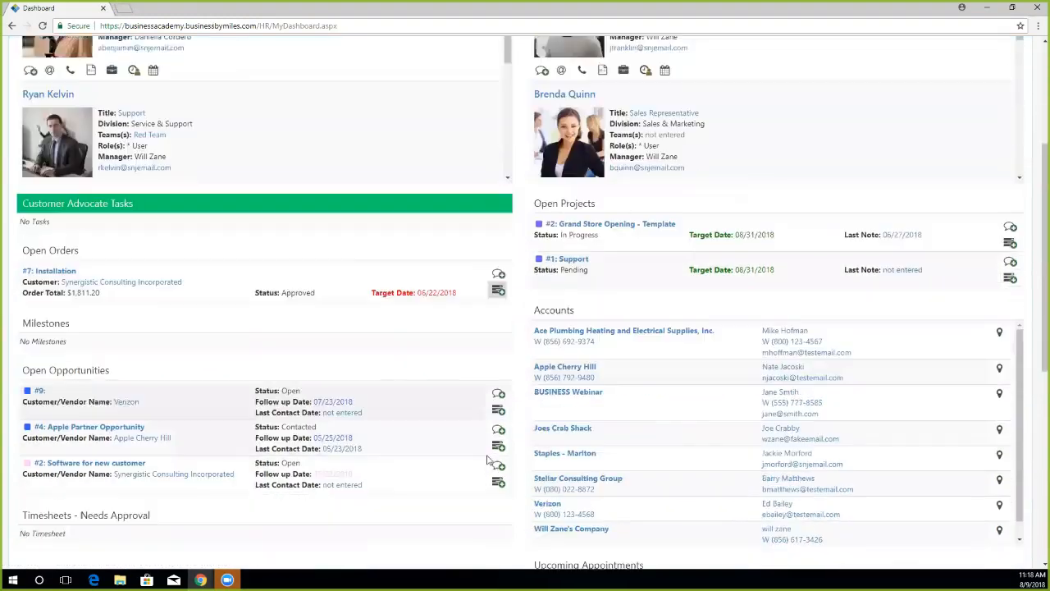
scroll(489, 461, down, 1)
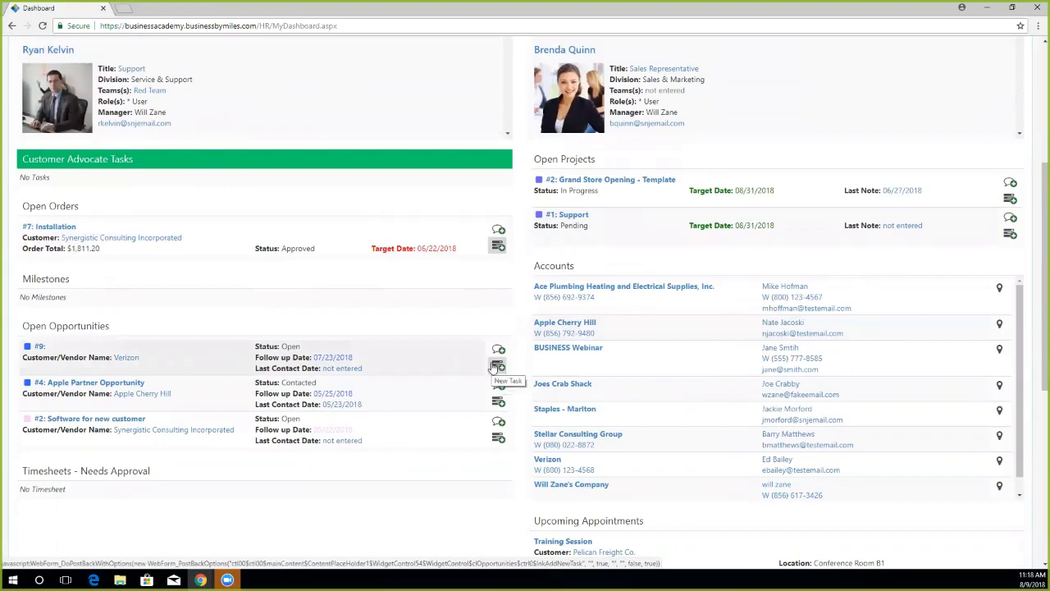
mouse_move(481, 331)
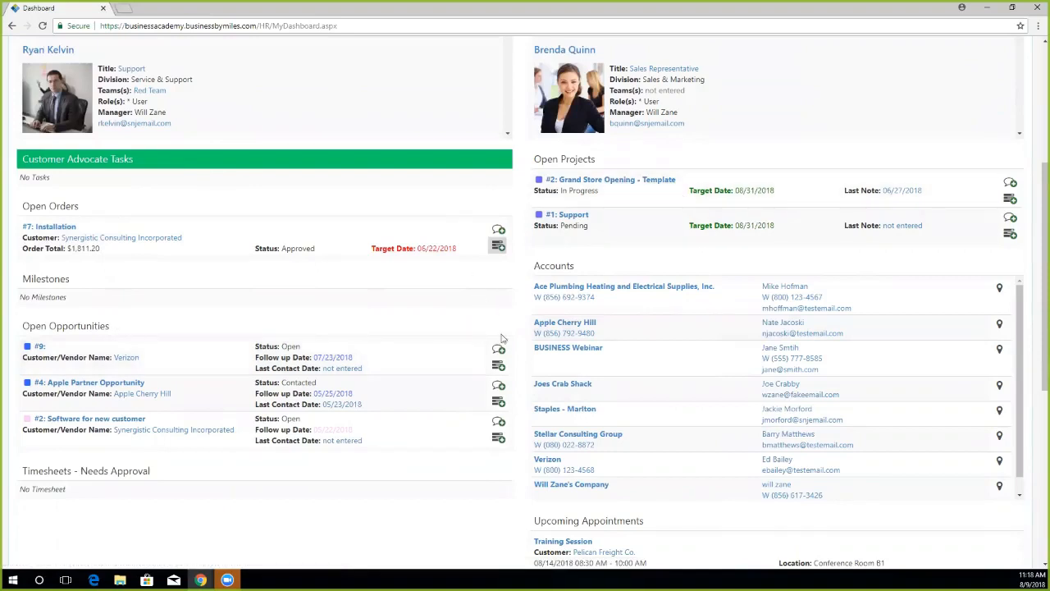
click(498, 351)
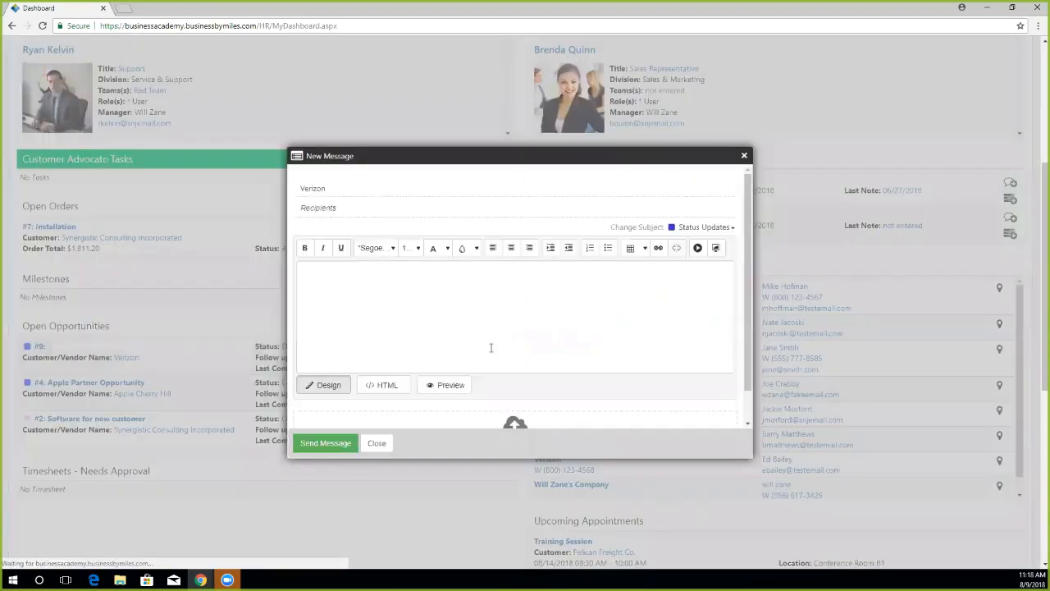
click(332, 208)
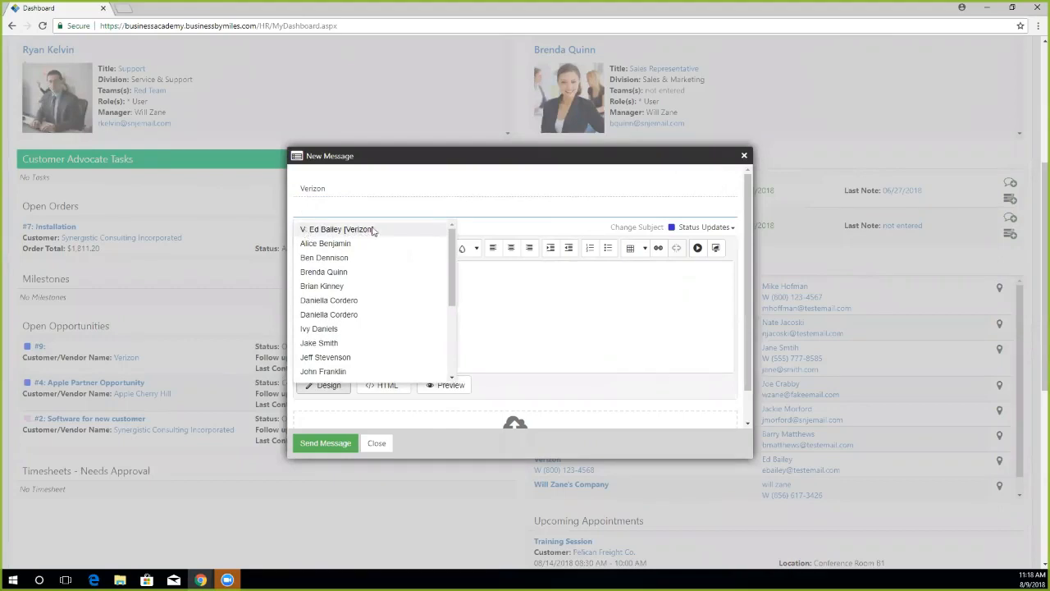
click(325, 229)
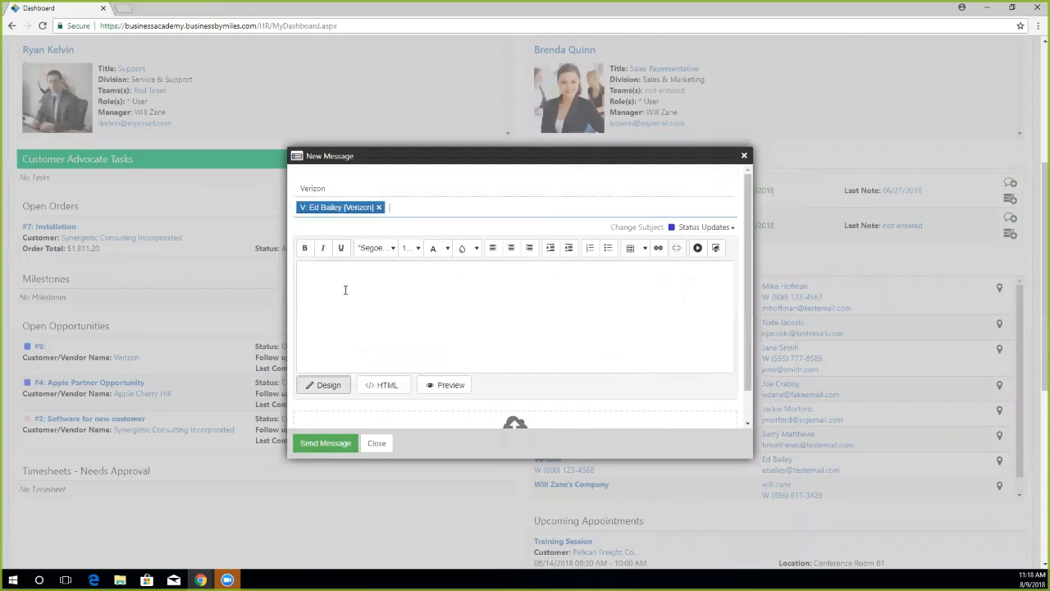
click(342, 288)
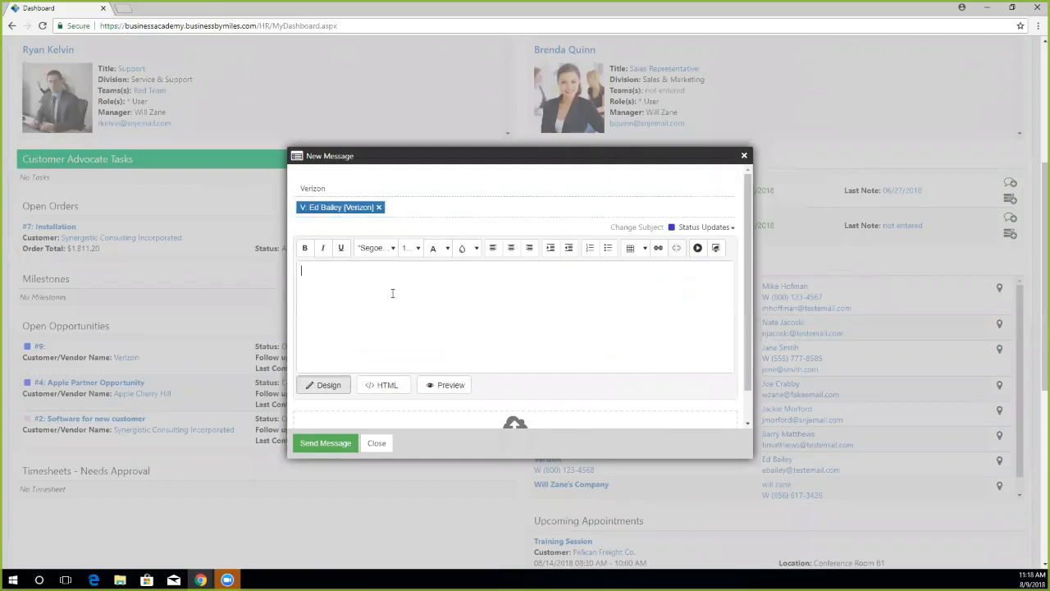
scroll(544, 416, down, 1)
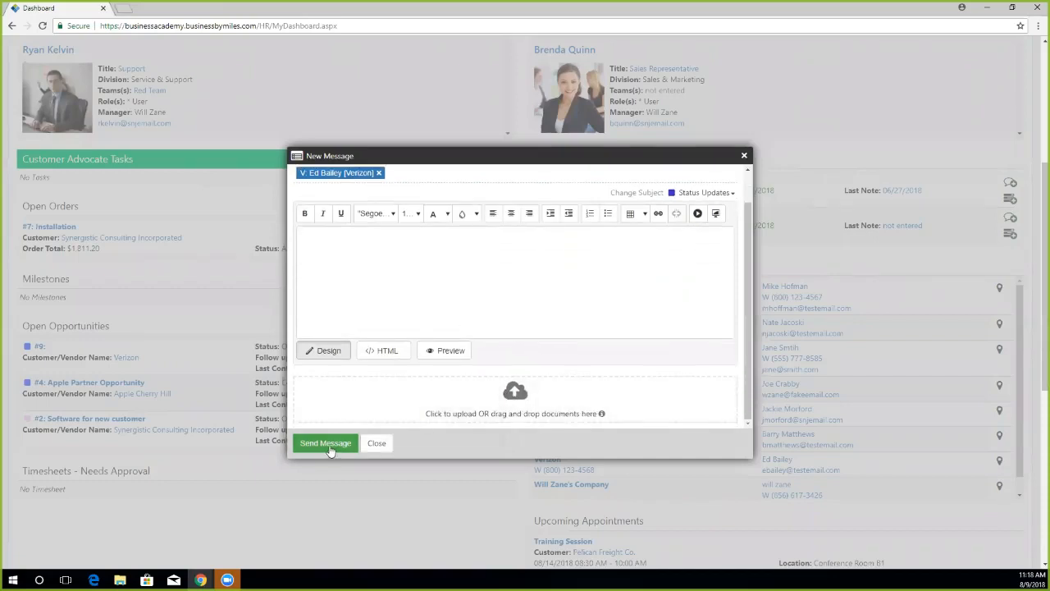
click(744, 155)
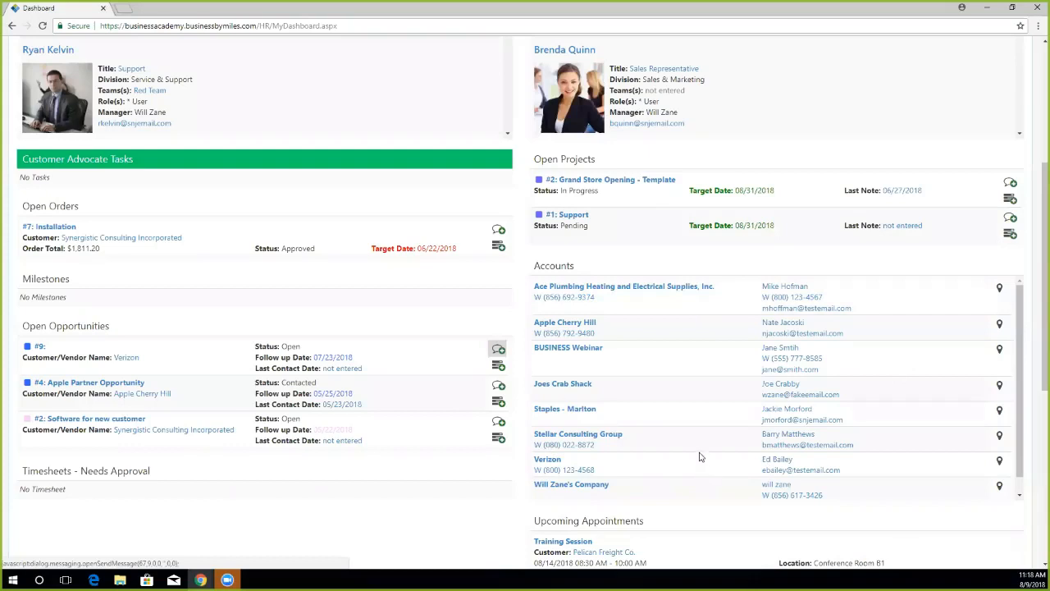
Step: View the Ace Plumbing Heating and Electrical Supplies account's location on the map and return to the dashboard
mouse_move(684, 269)
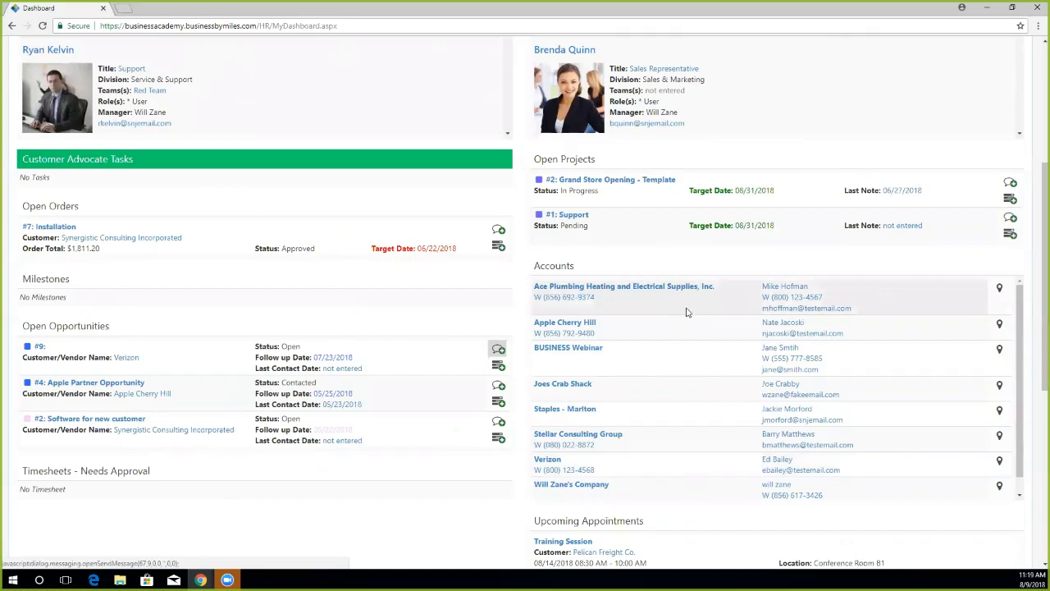
click(999, 290)
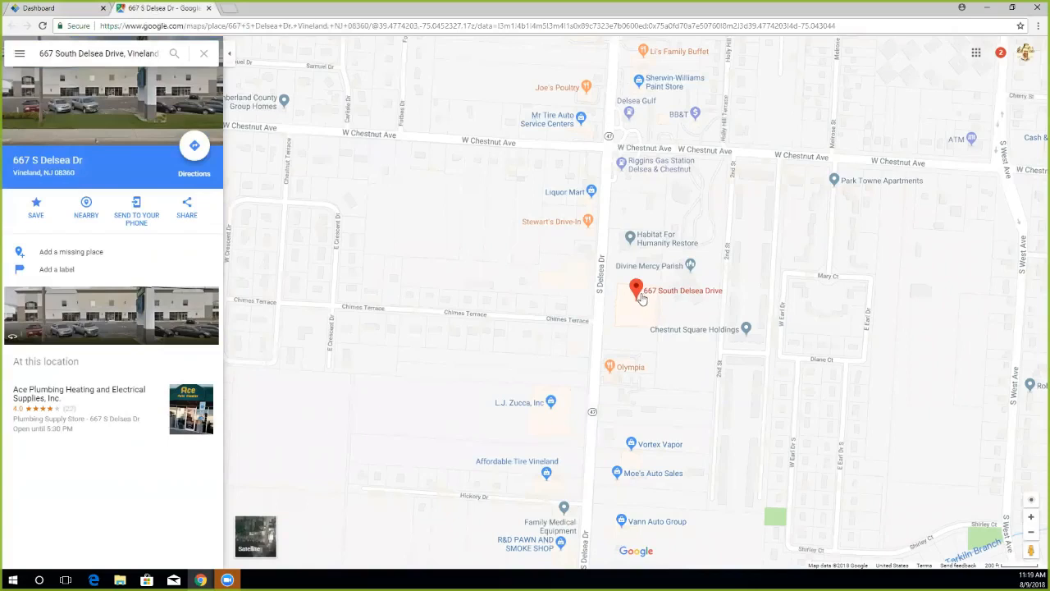
click(210, 10)
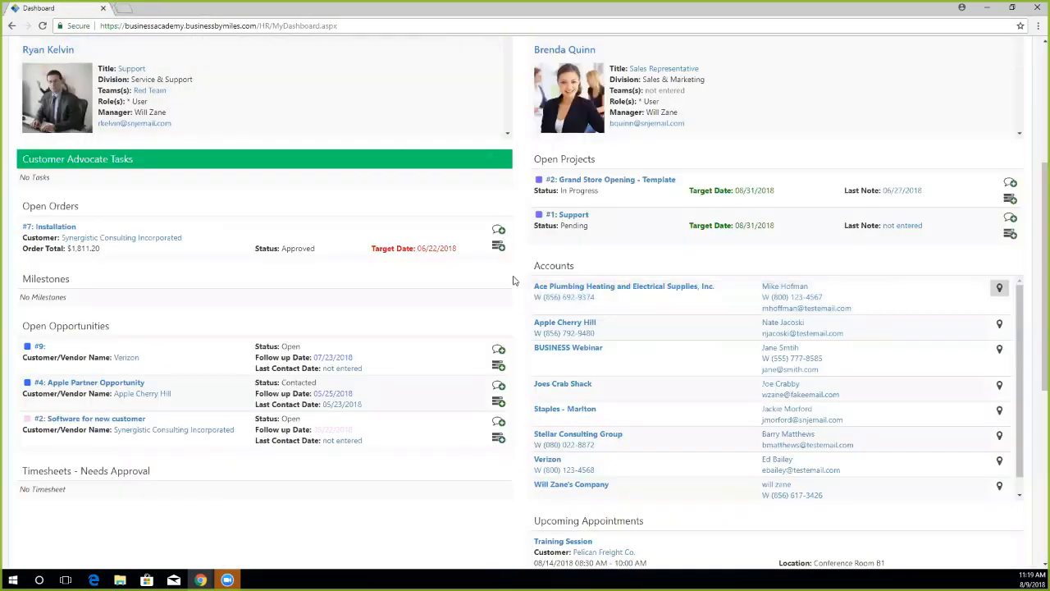
scroll(514, 281, down, 1)
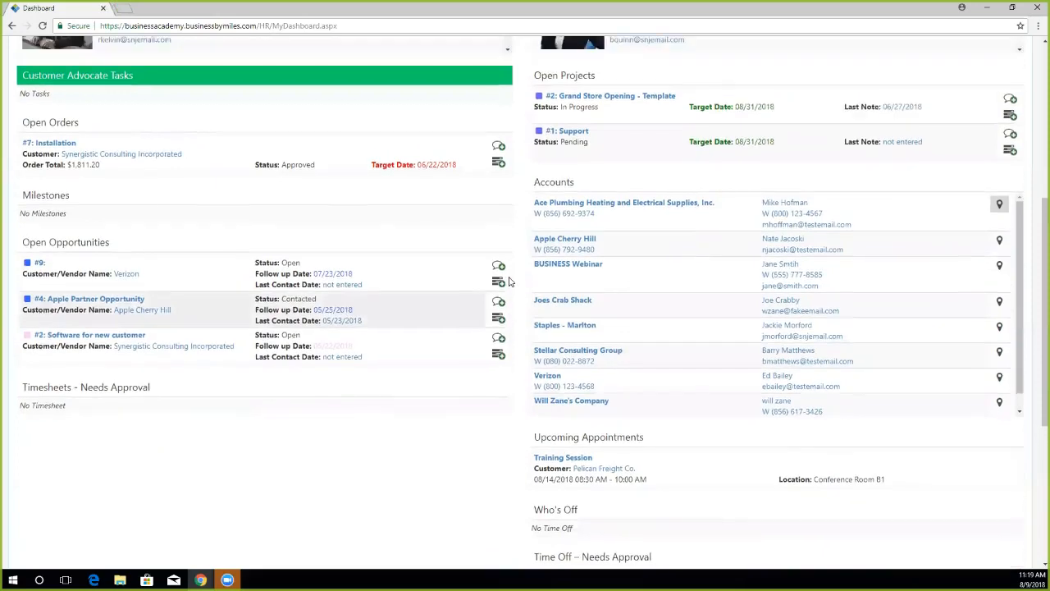
Step: Search the whole system for Order 1 and look through the results
scroll(508, 281, up, 5)
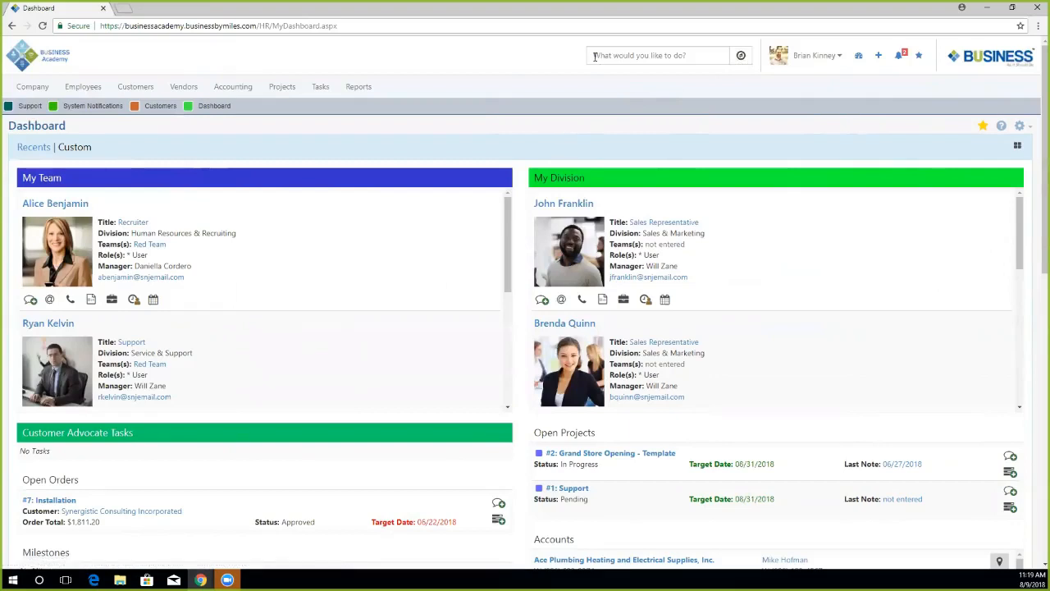
click(697, 55)
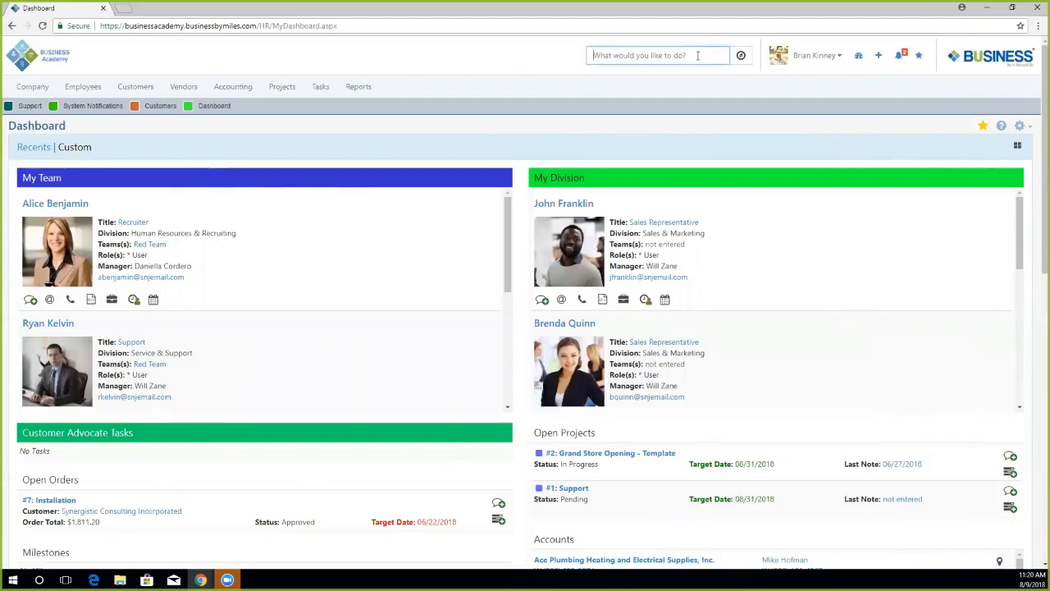
text(Order )
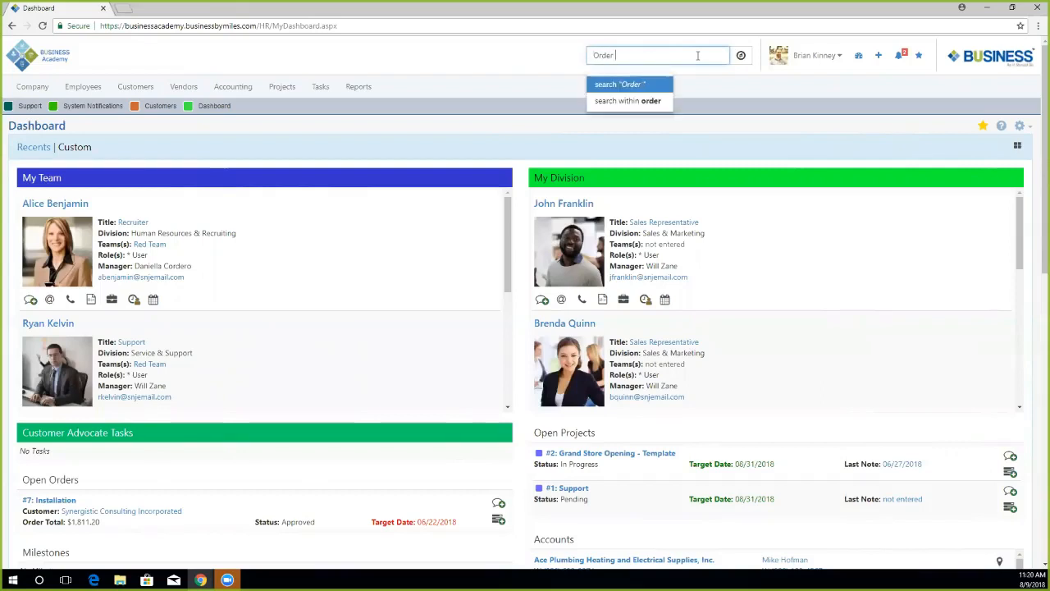
text(1)
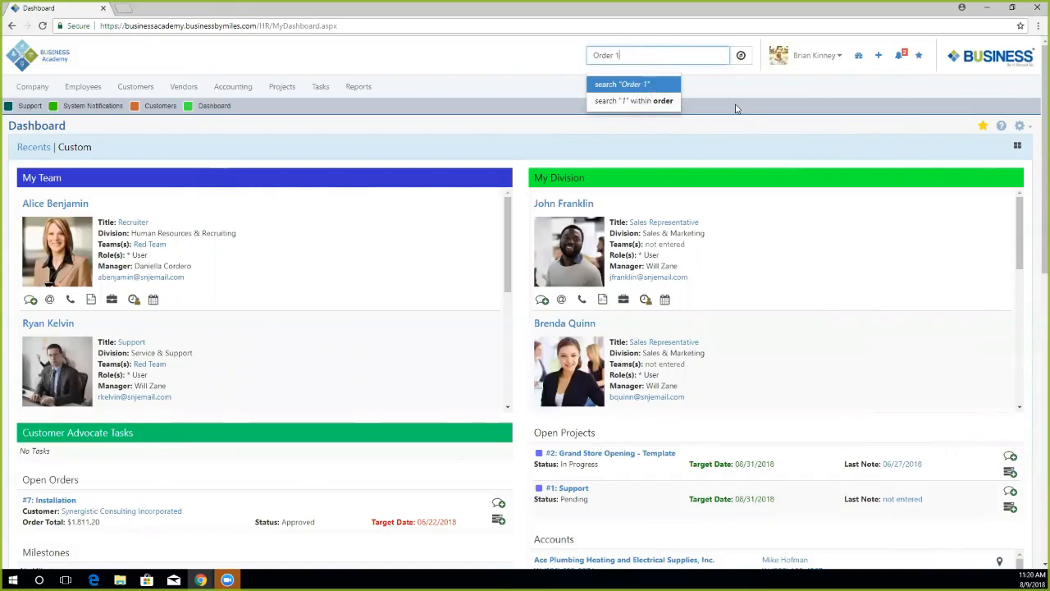
click(642, 85)
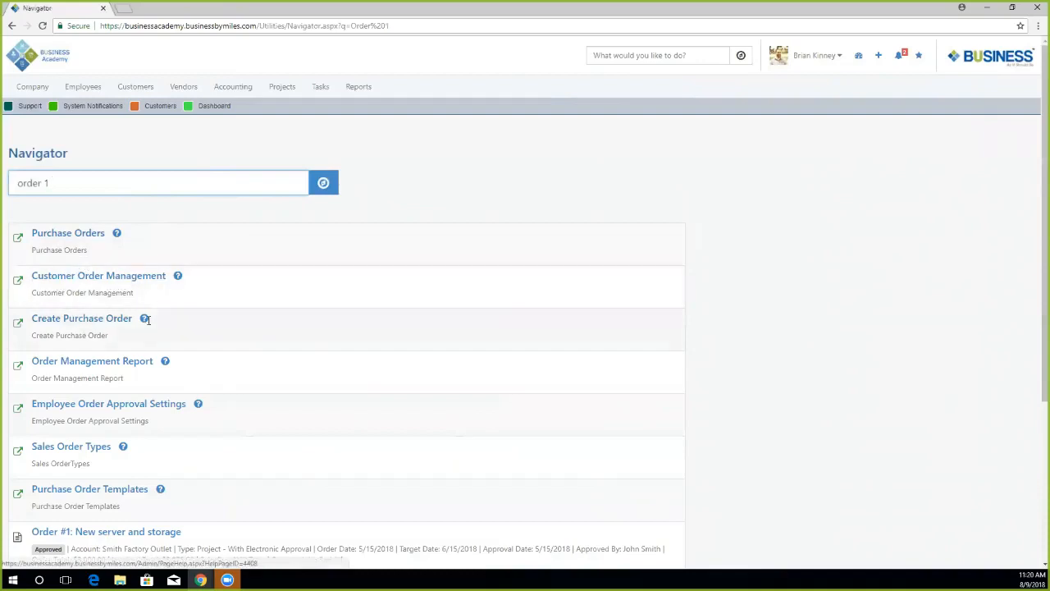
scroll(86, 487, down, 2)
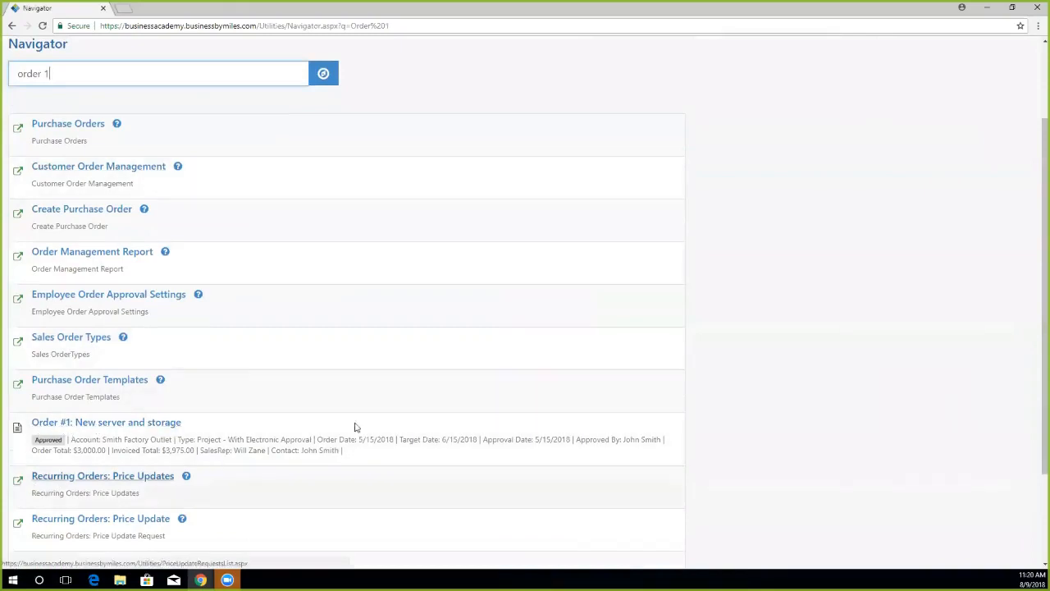
scroll(129, 438, up, 2)
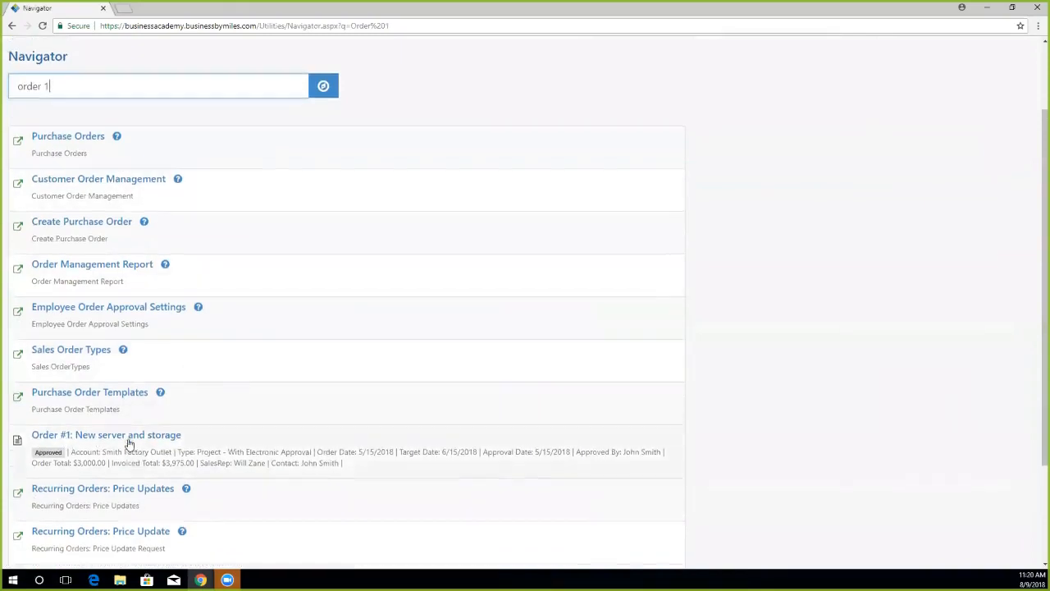
Step: Restrict the search for 1 to order records and examine the Installation Work order's listed details
click(79, 184)
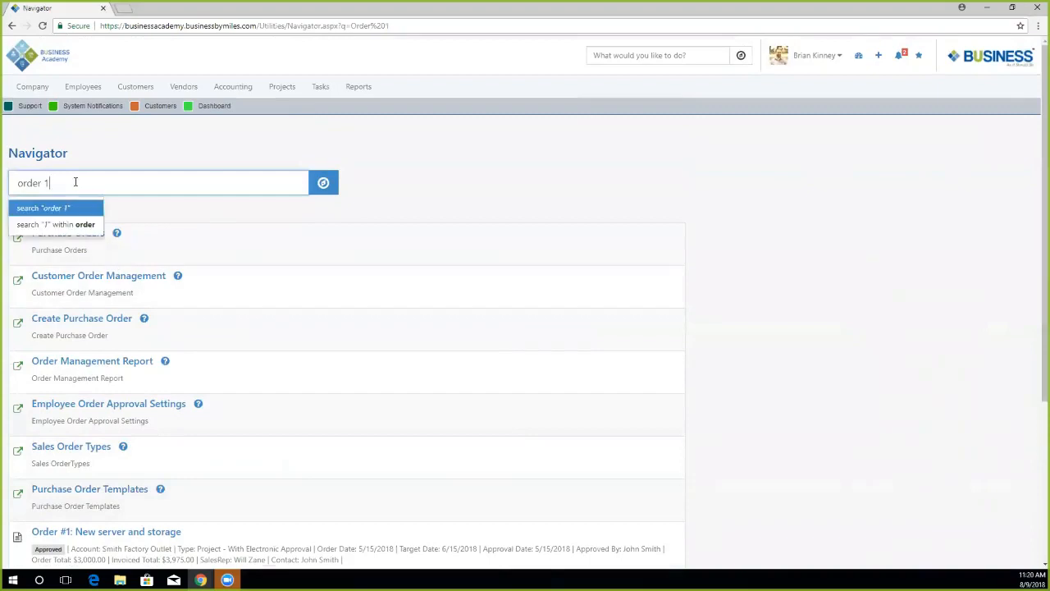
click(54, 228)
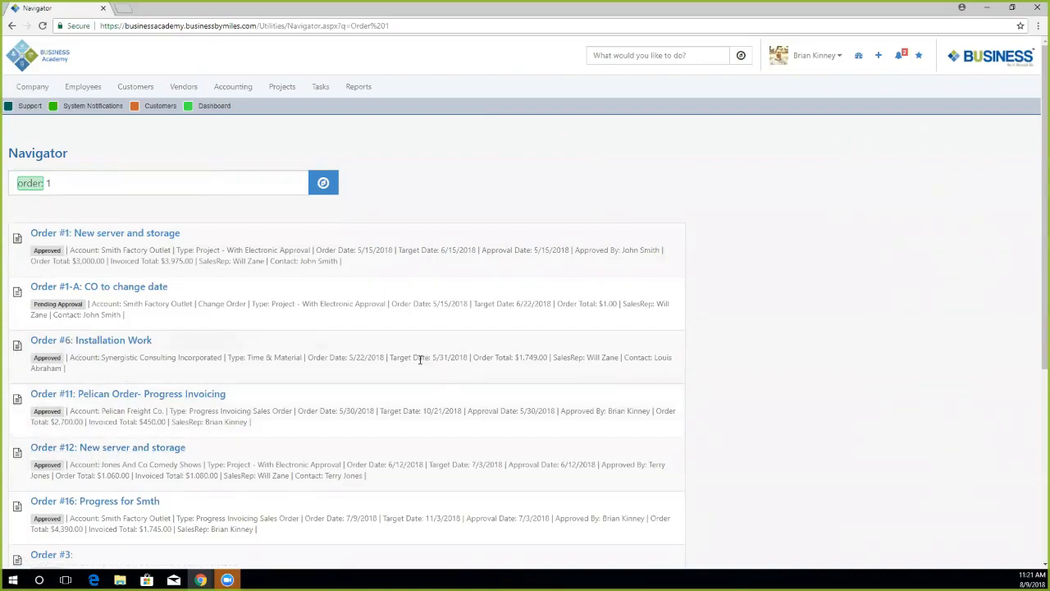
drag(444, 360, 452, 358)
click(521, 358)
Step: Try customer, contact and task as search keywords without running them, and clear the search text
click(46, 182)
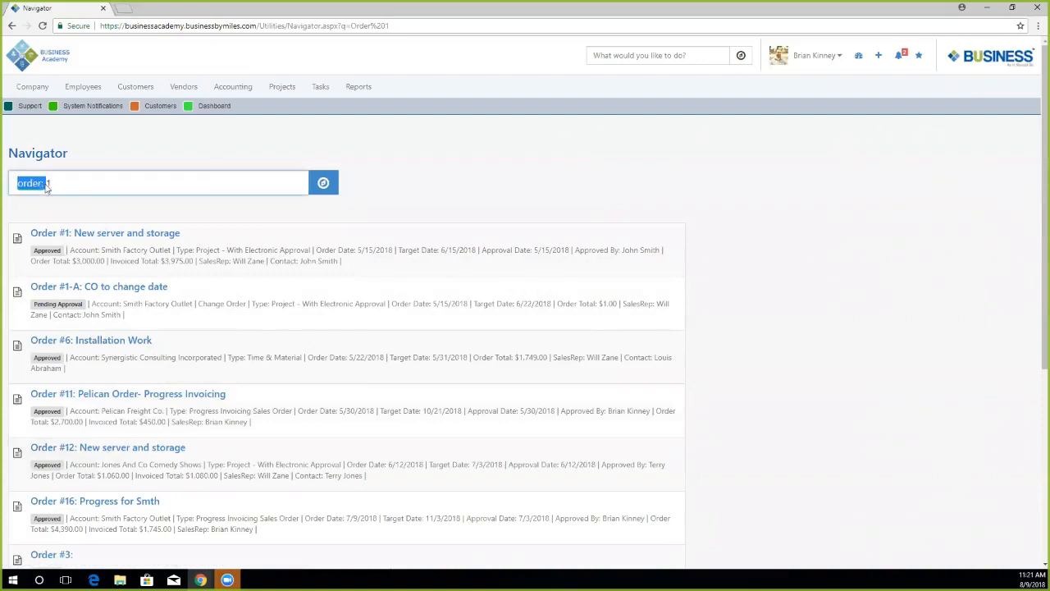
drag(56, 181, 22, 187)
text(customer)
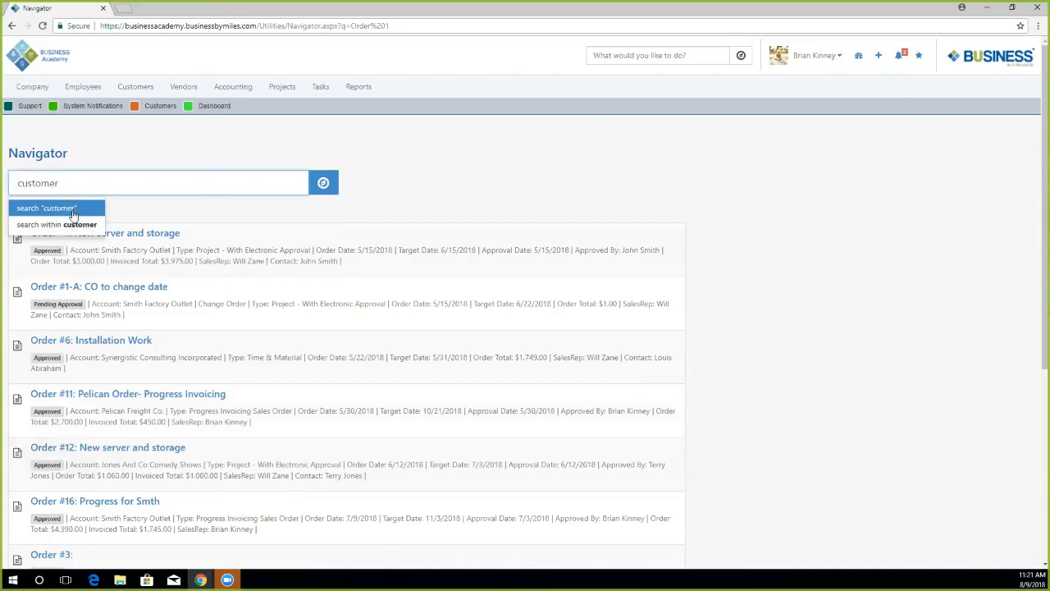
drag(73, 183, 3, 185)
key(BackSpace)
text(contact)
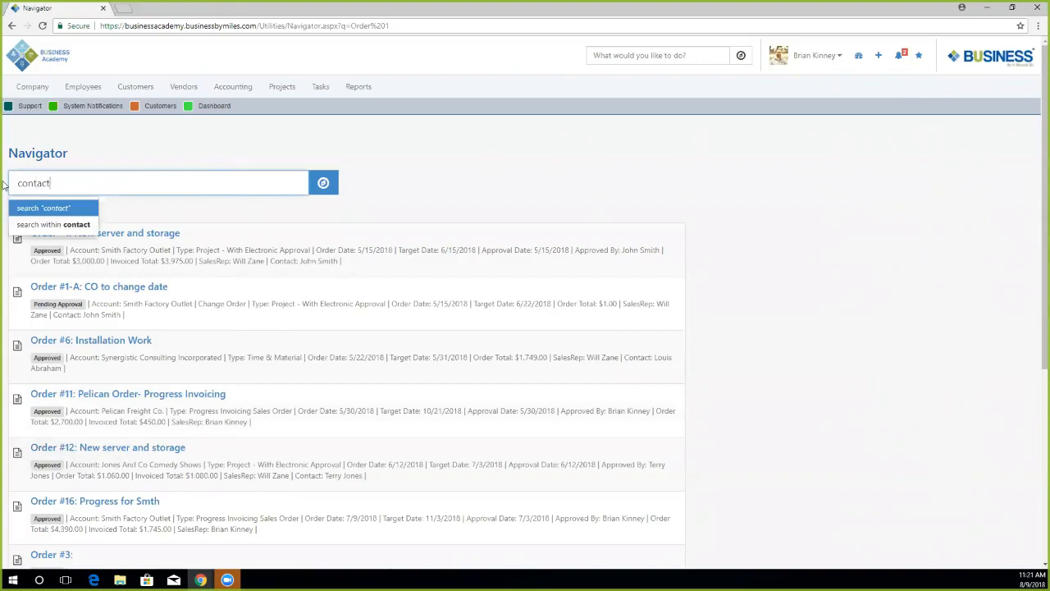
drag(73, 182, 10, 185)
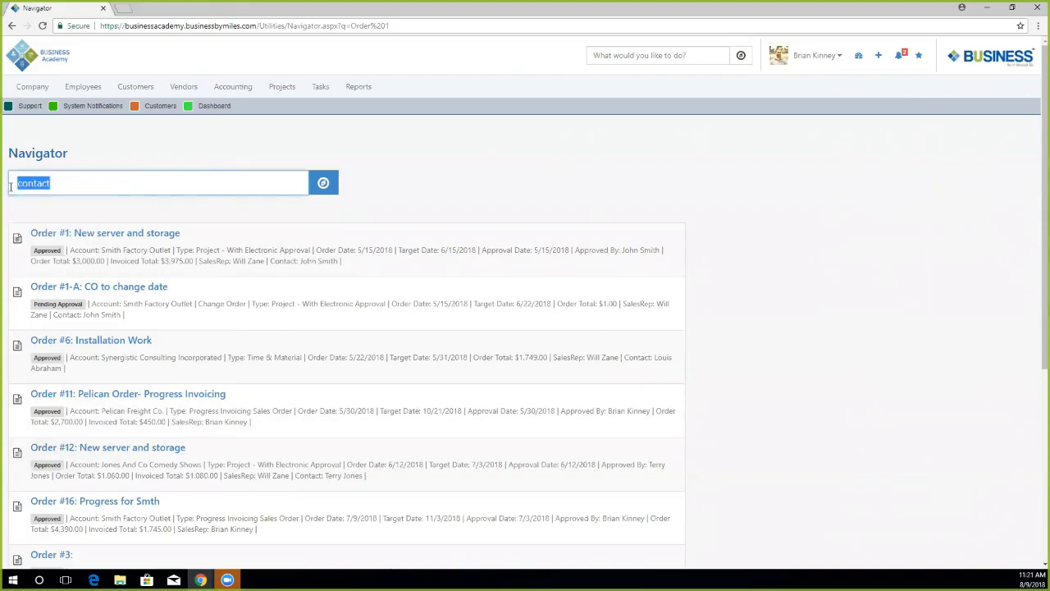
text(task)
key(BackSpace)
drag(57, 183, 5, 182)
key(BackSpace)
key(BackSpace)
key(BackSpace)
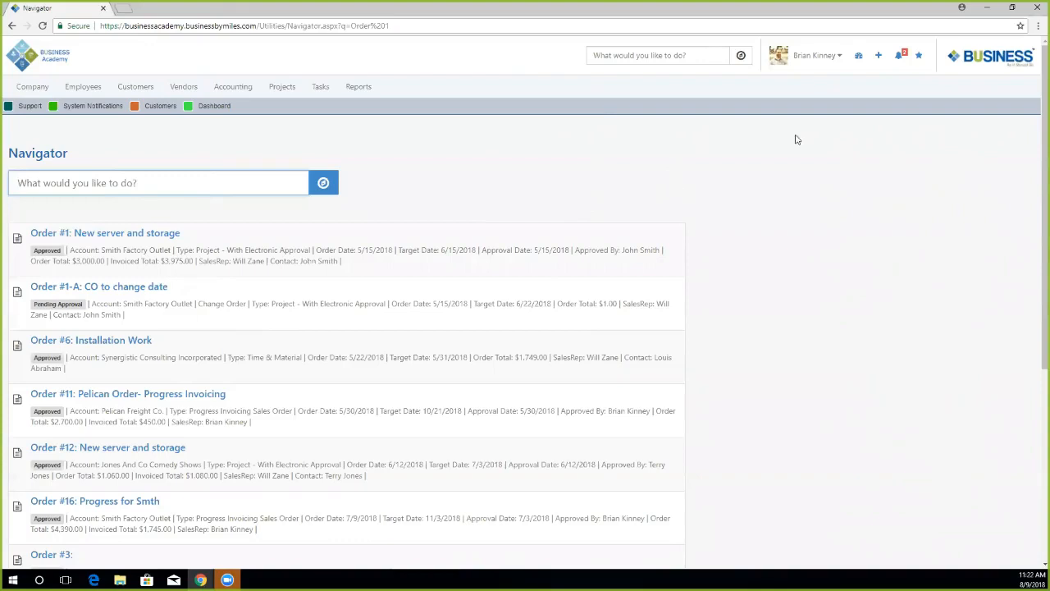
Step: Open a blank sales order form through quick create and look over its fields
click(878, 57)
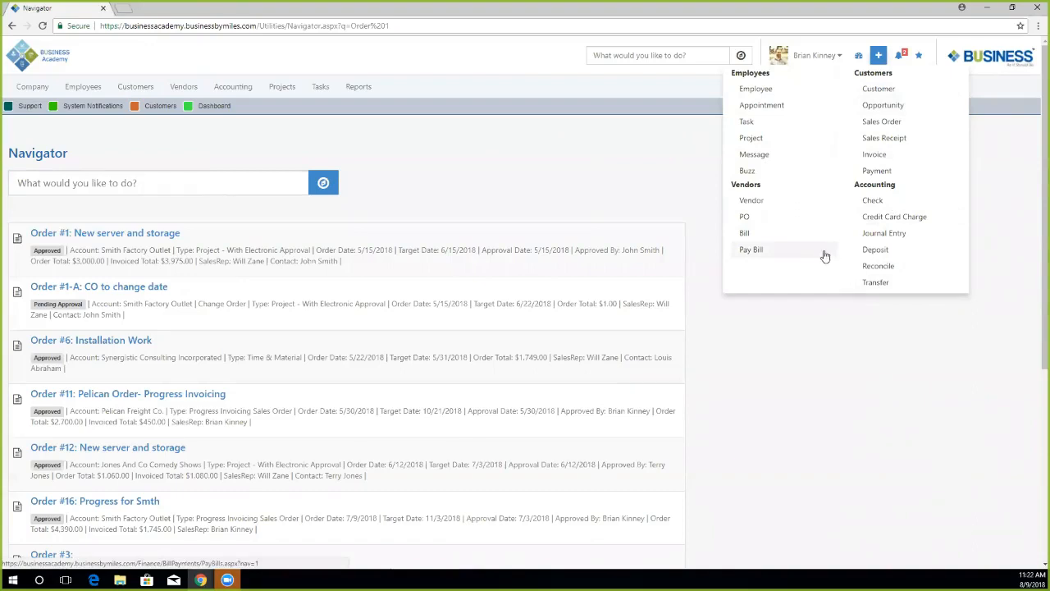
click(881, 123)
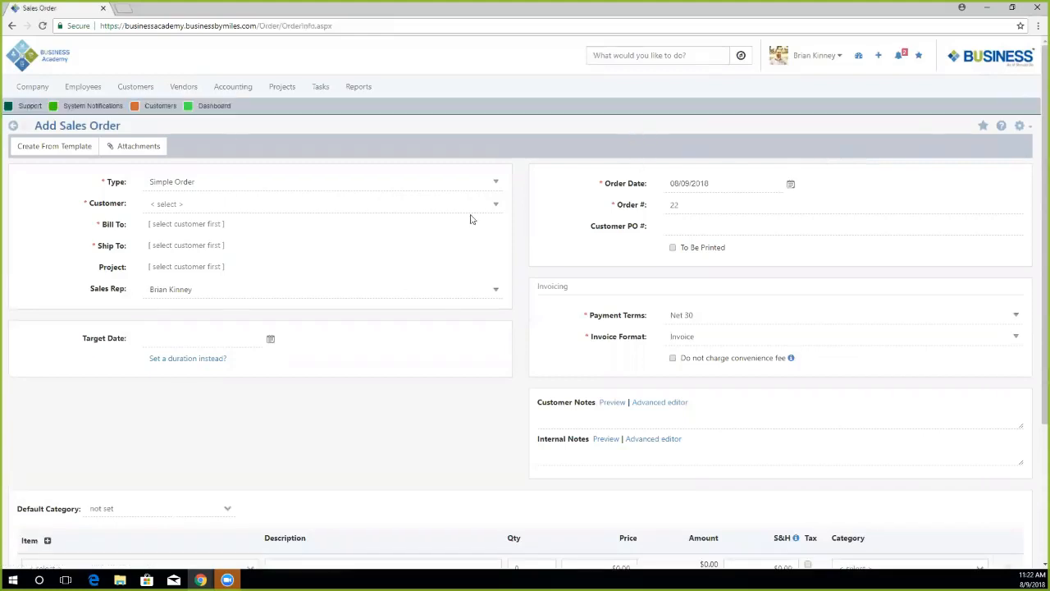
scroll(459, 526, down, 1)
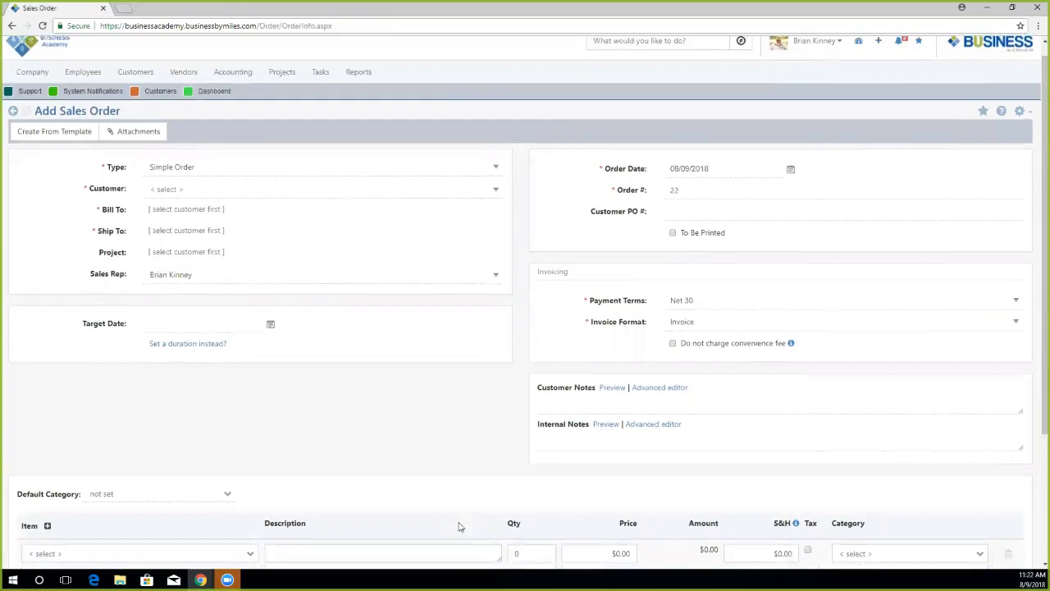
scroll(598, 423, up, 1)
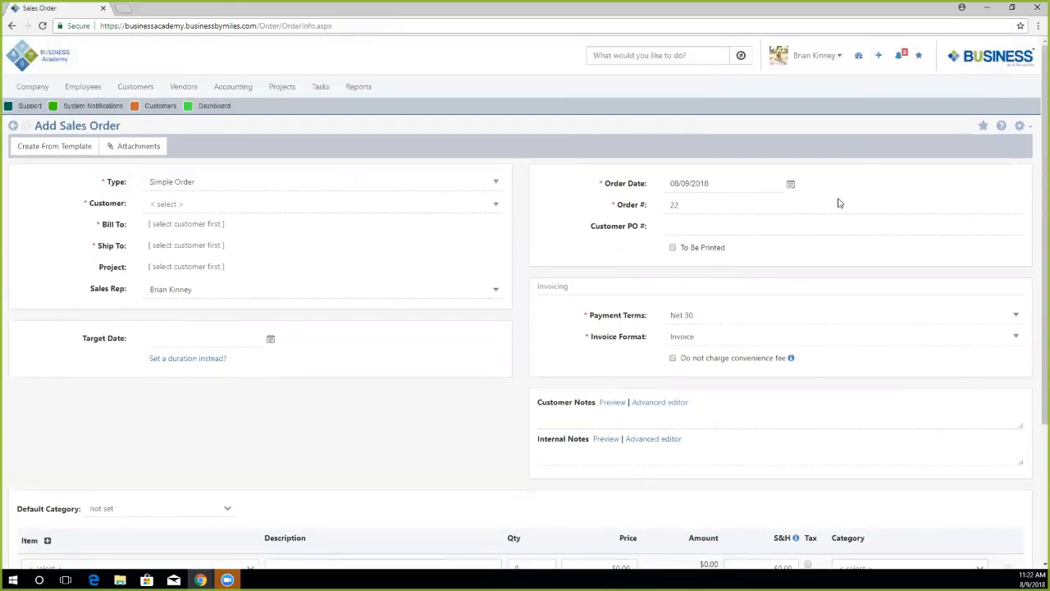
Step: Open a blank employee form and a blank vendor form through quick create
click(879, 59)
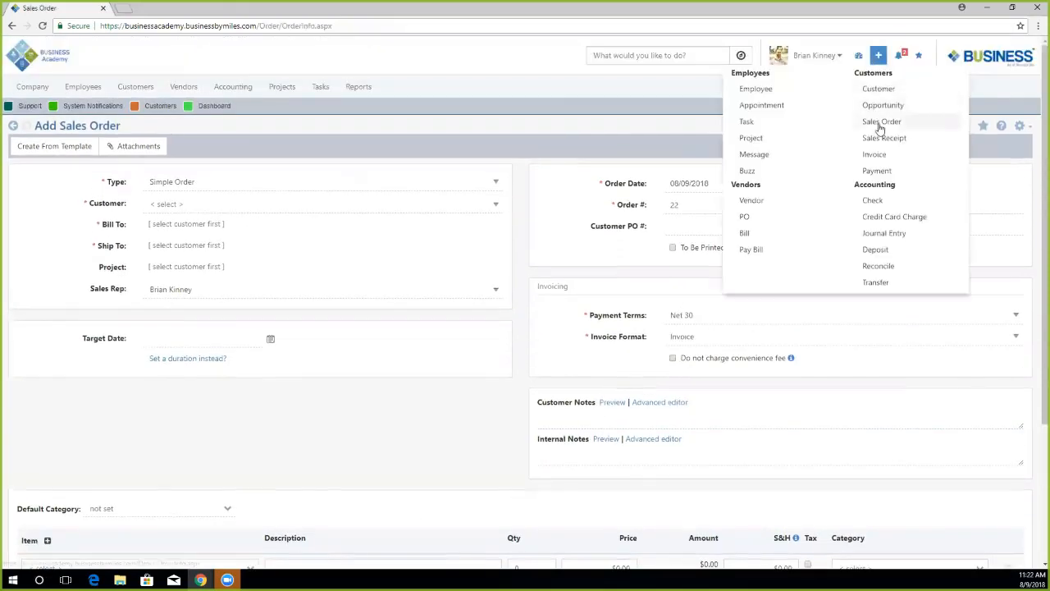
click(757, 90)
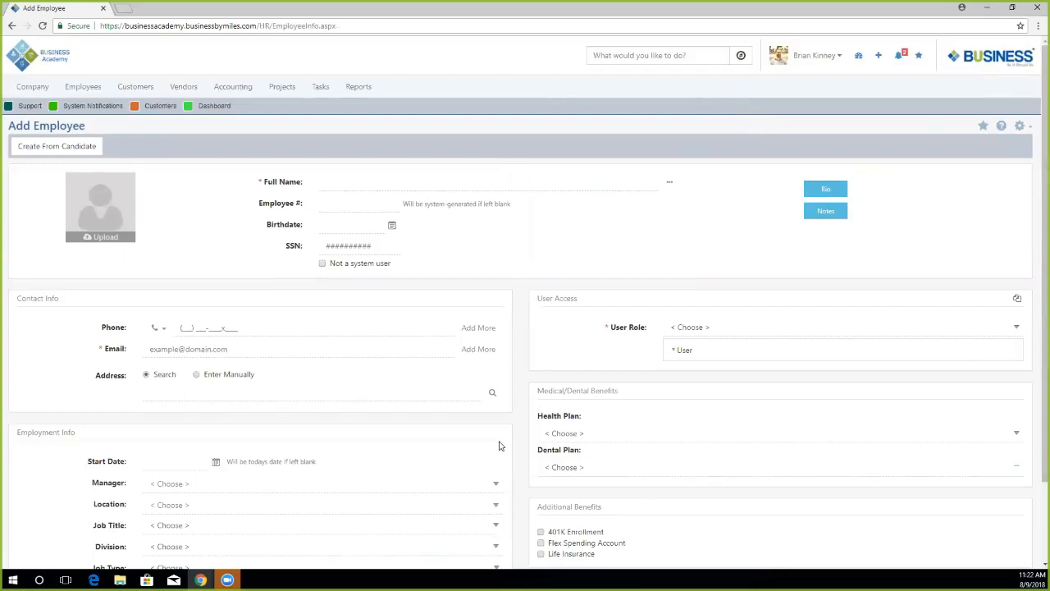
click(877, 61)
click(758, 201)
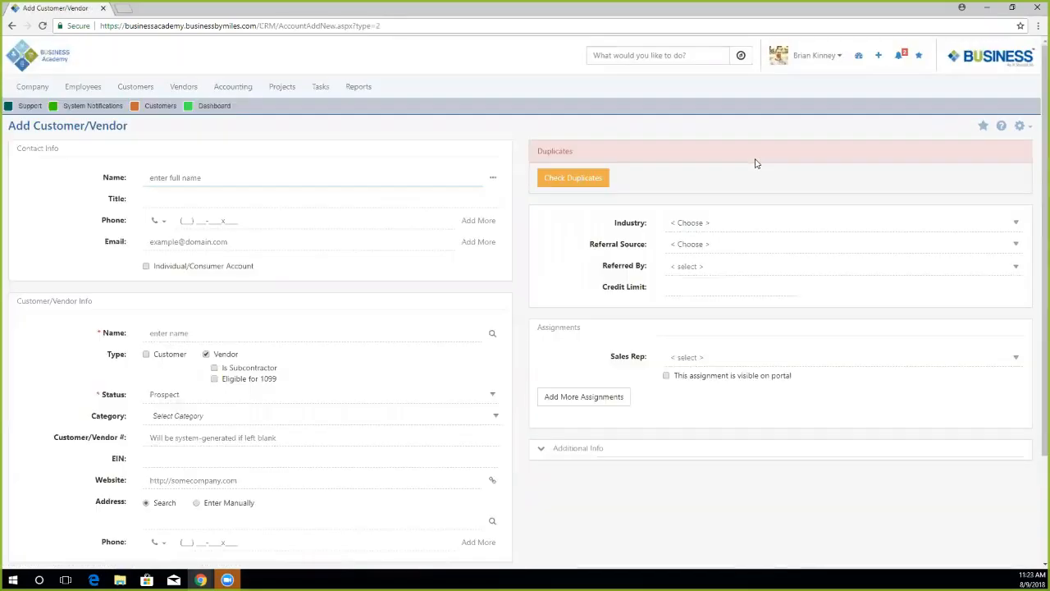
Step: Open a blank check form through quick create and look over the other record types offered
click(878, 56)
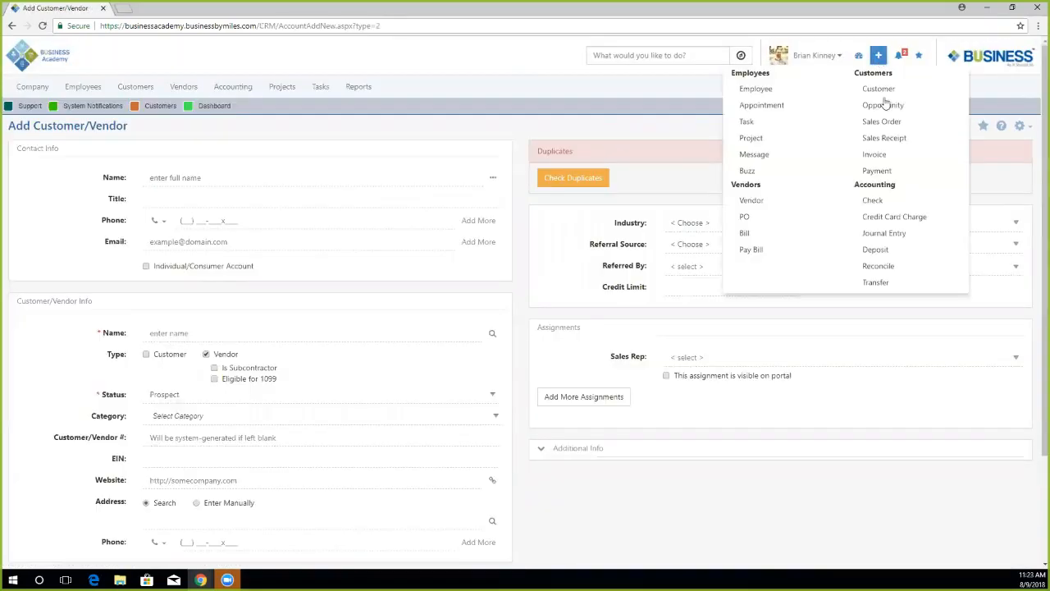
click(870, 203)
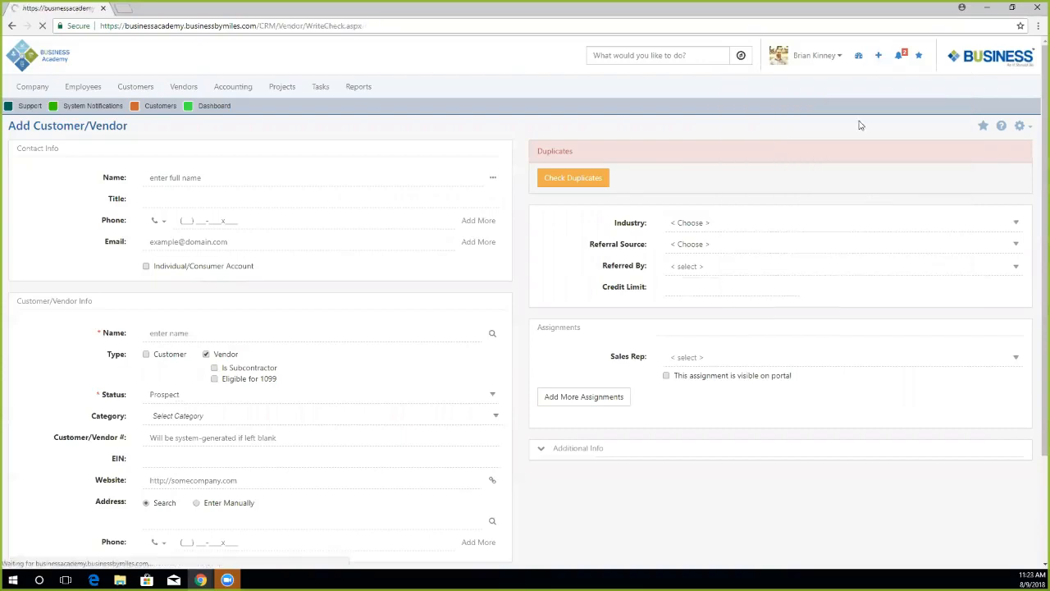
click(887, 55)
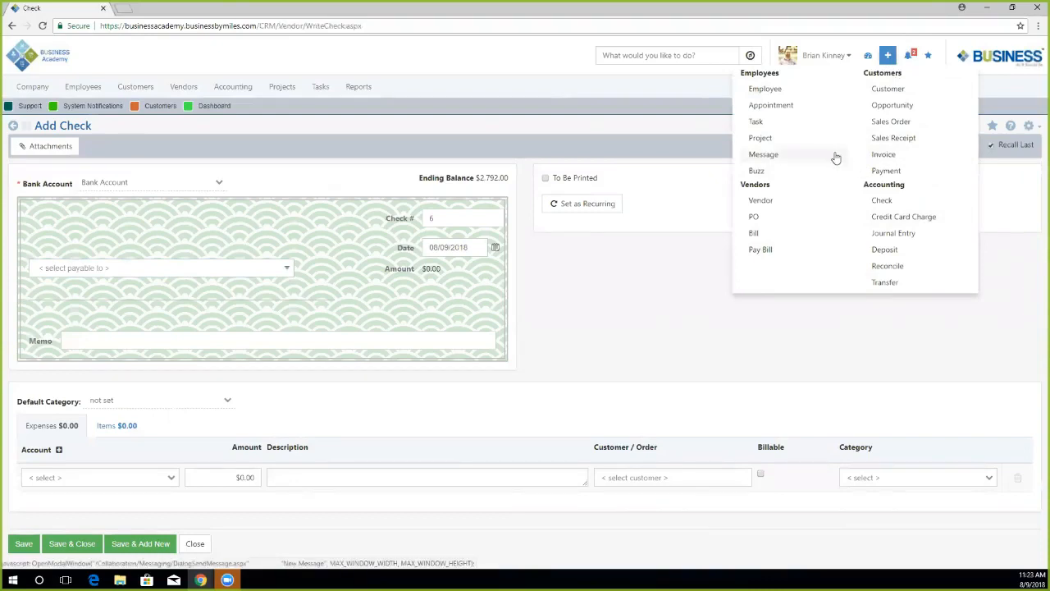
click(619, 129)
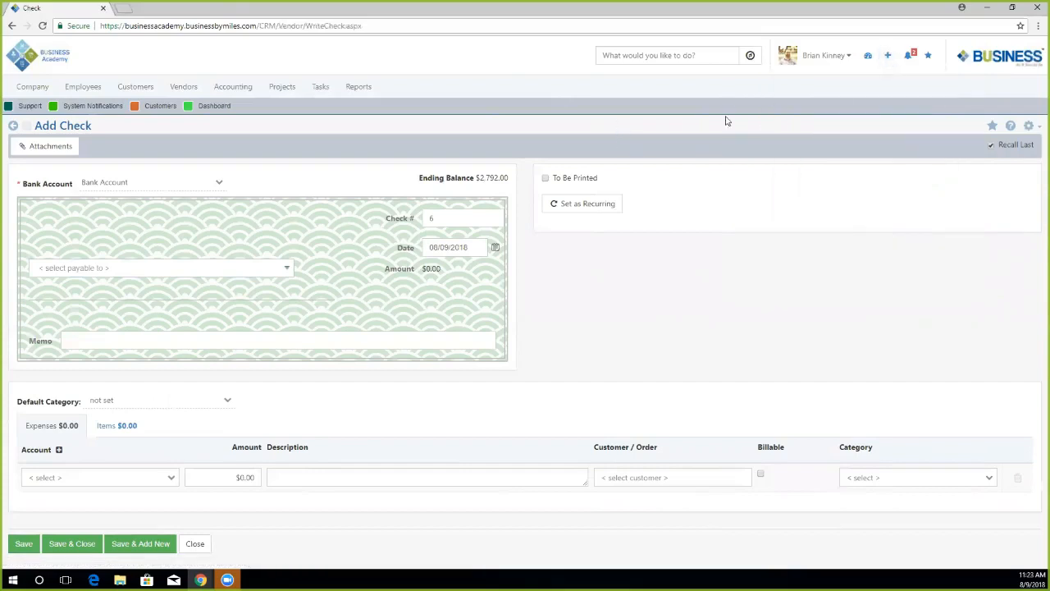
Step: Go to the messages from notifications and view the reply form for the Opportunity #5 message without sending anything
click(909, 57)
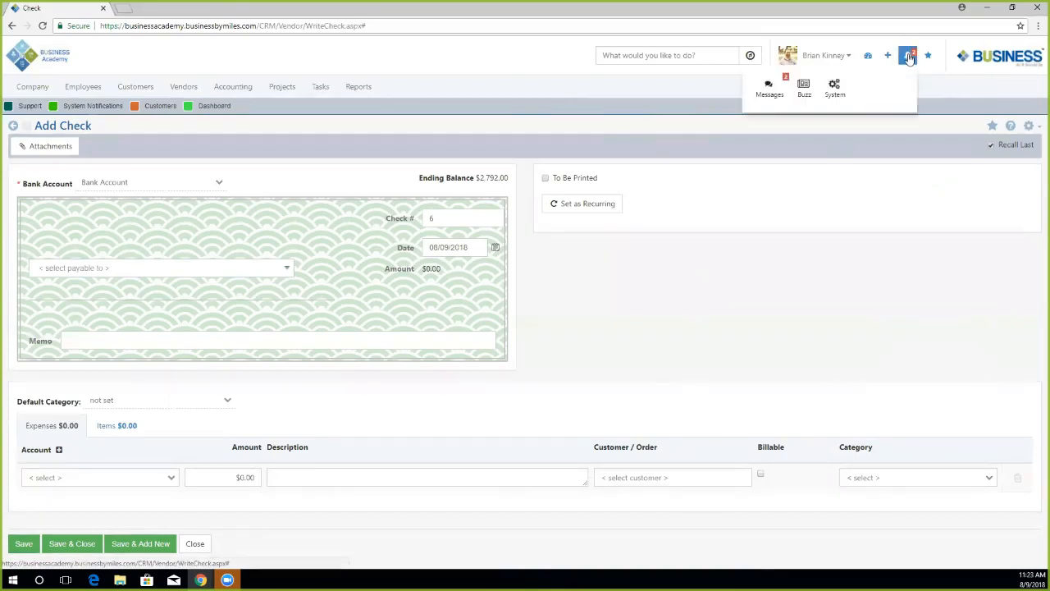
click(769, 95)
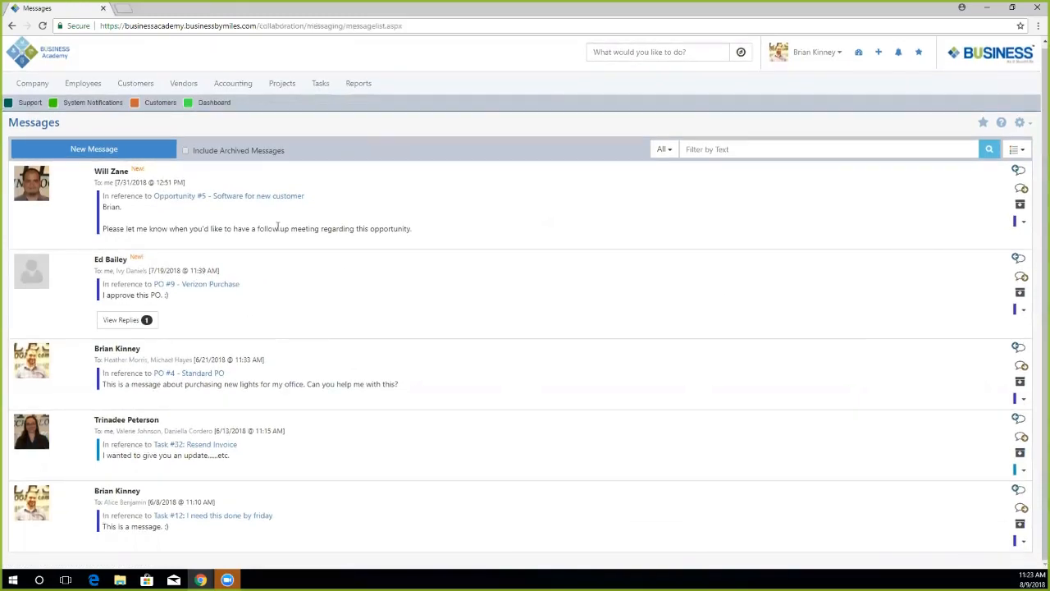
click(1018, 170)
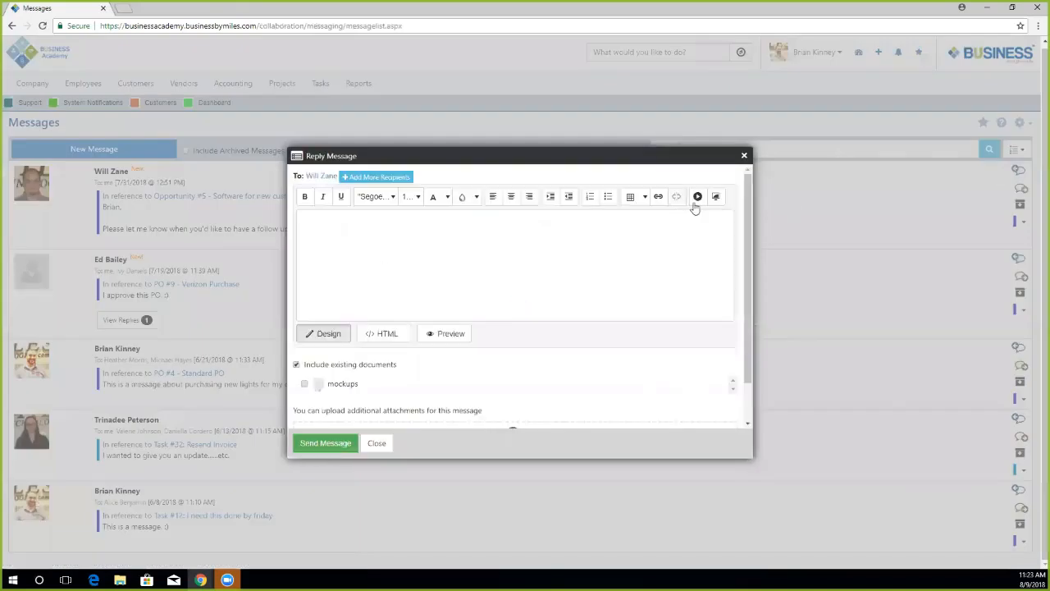
click(744, 157)
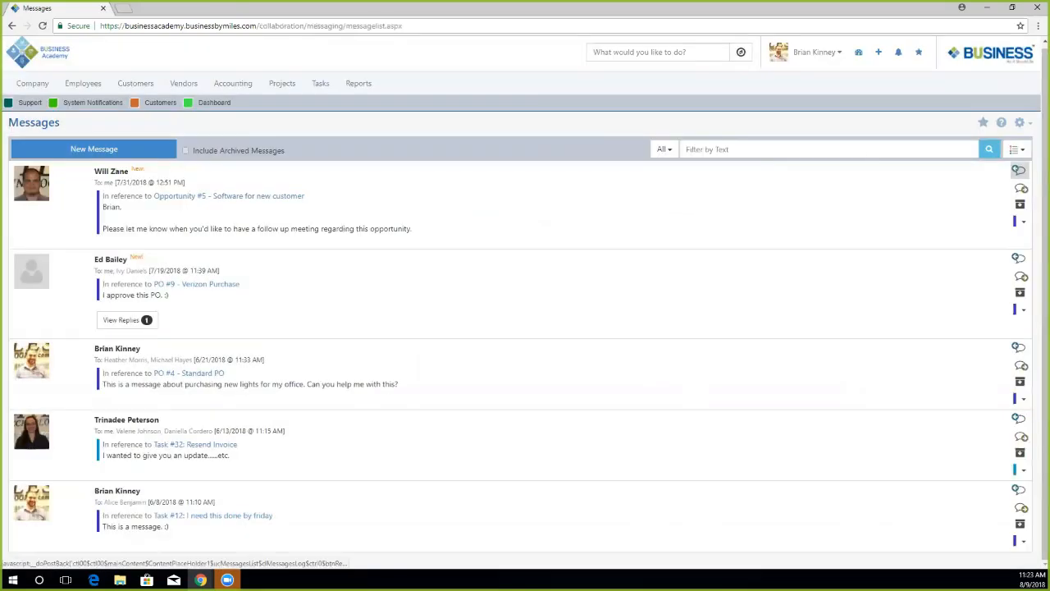
Step: View the forwarding form for the Opportunity #5 message and its available recipients, and close it without sending
click(1022, 190)
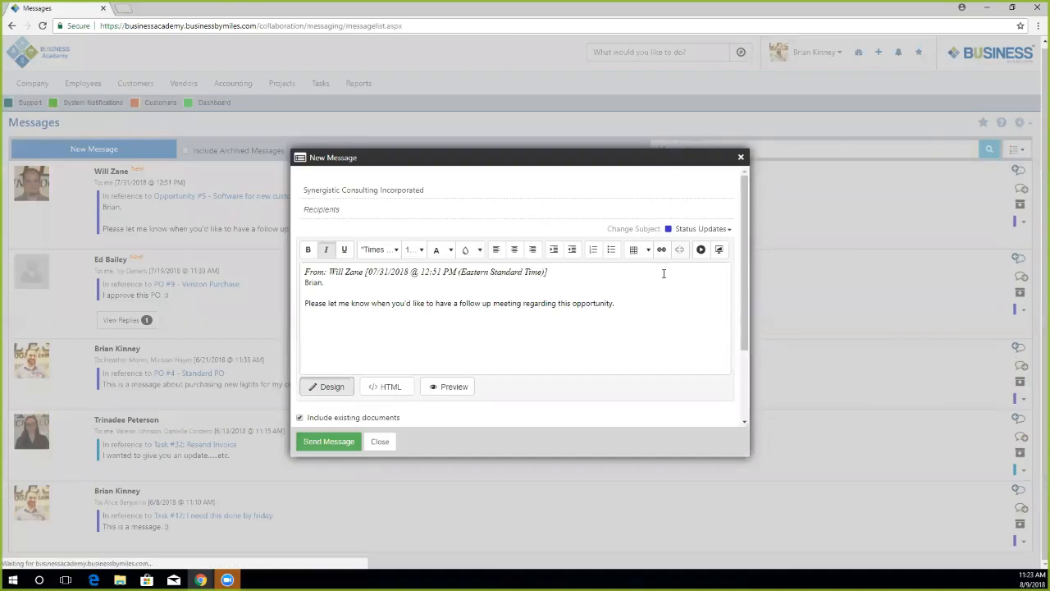
click(392, 207)
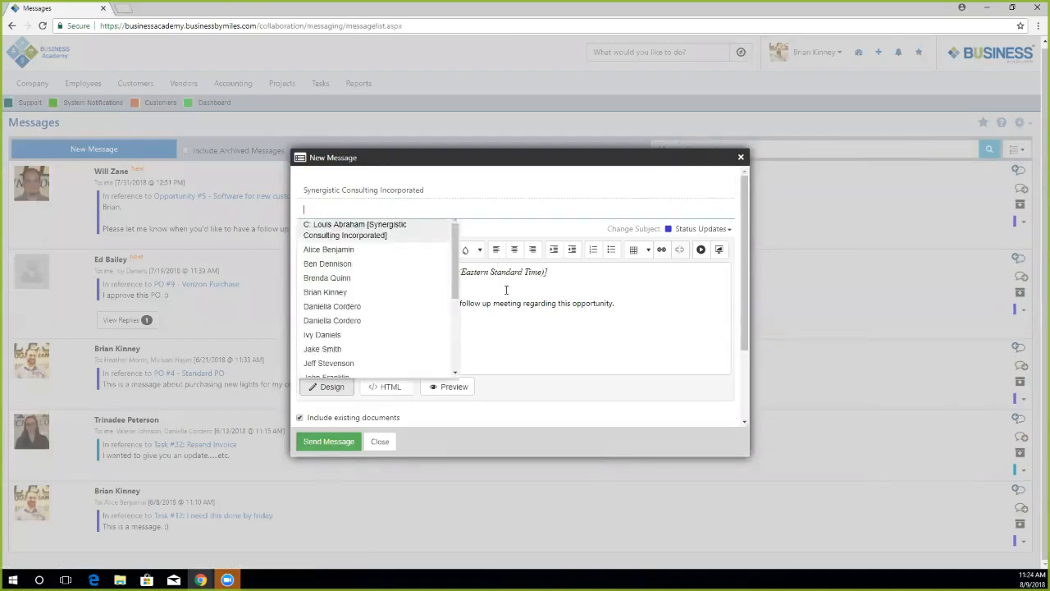
click(741, 157)
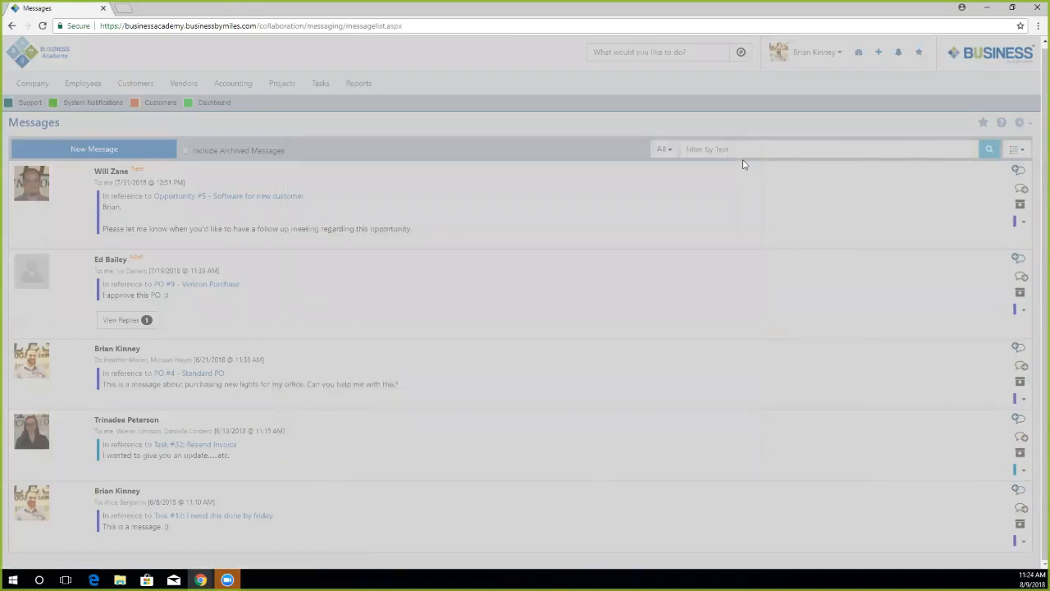
Step: Archive the Opportunity #5 message and restore it from the list with archived messages included
click(1021, 207)
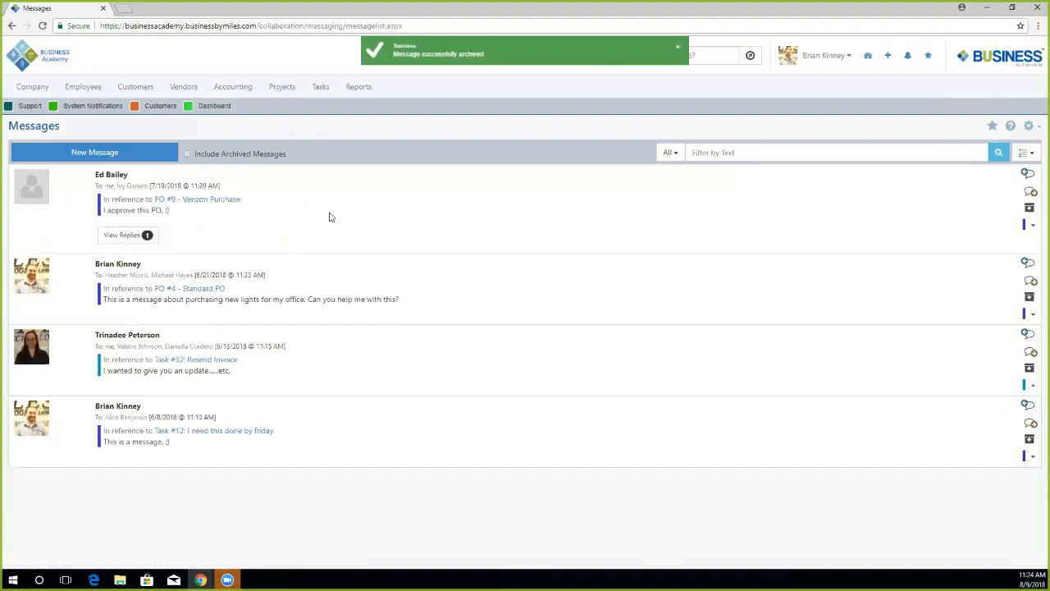
click(678, 51)
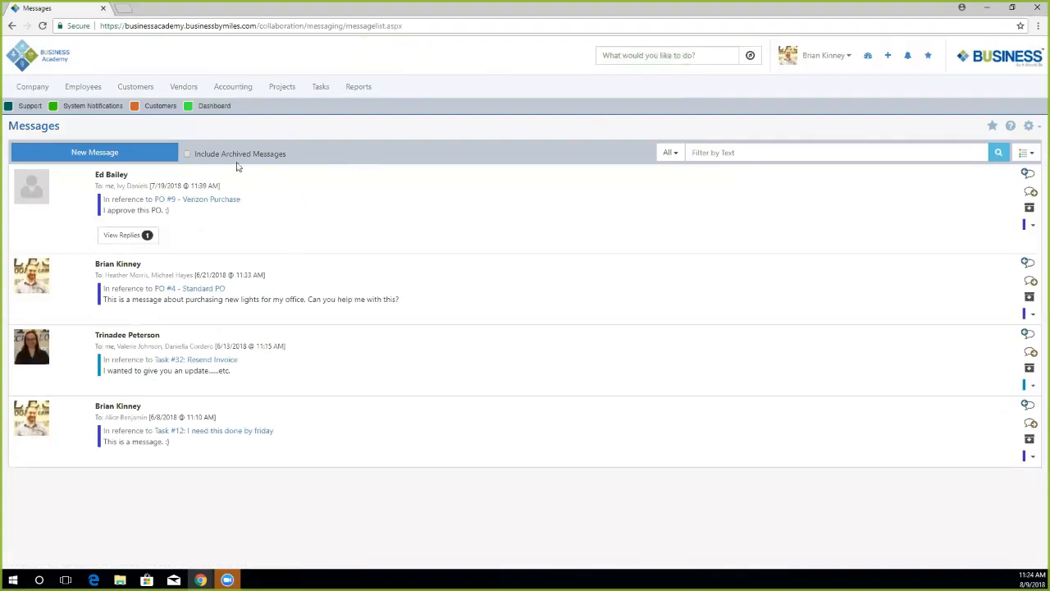
click(188, 154)
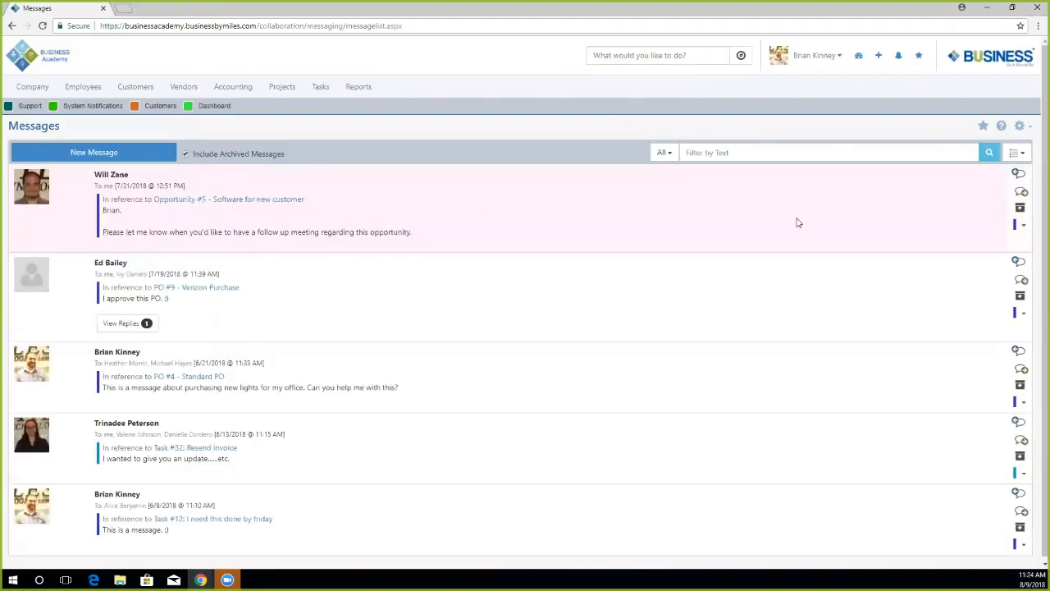
click(1020, 209)
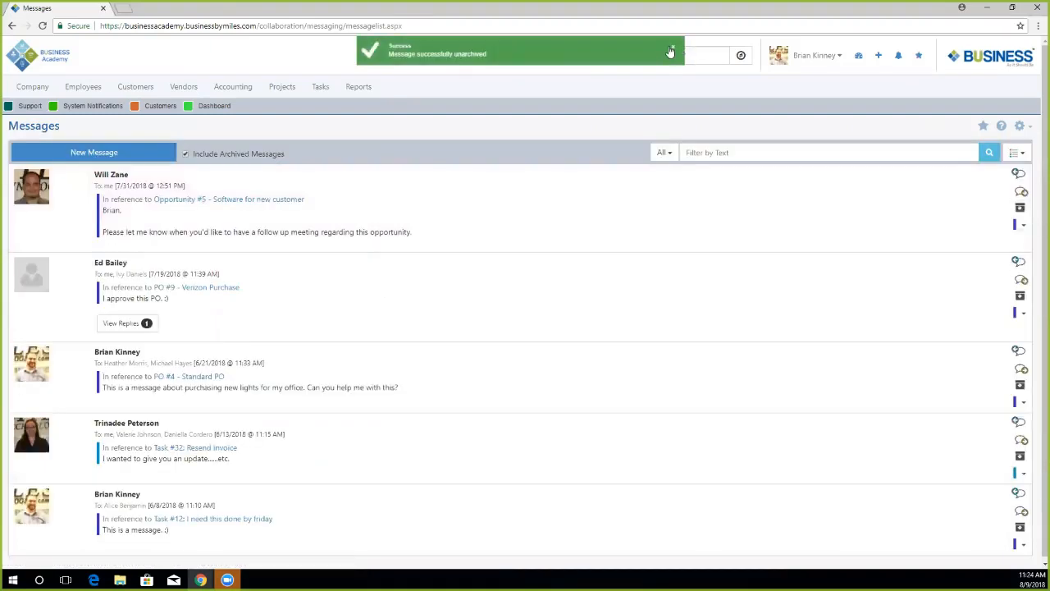
click(671, 51)
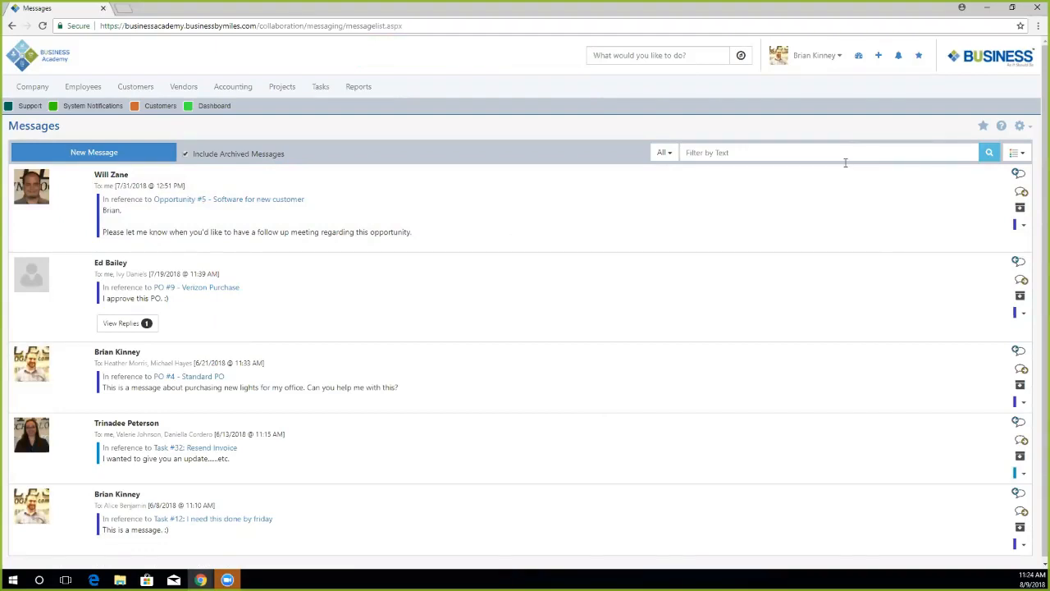
Step: Look over the Buzz posts and read through the list of system notifications
click(899, 58)
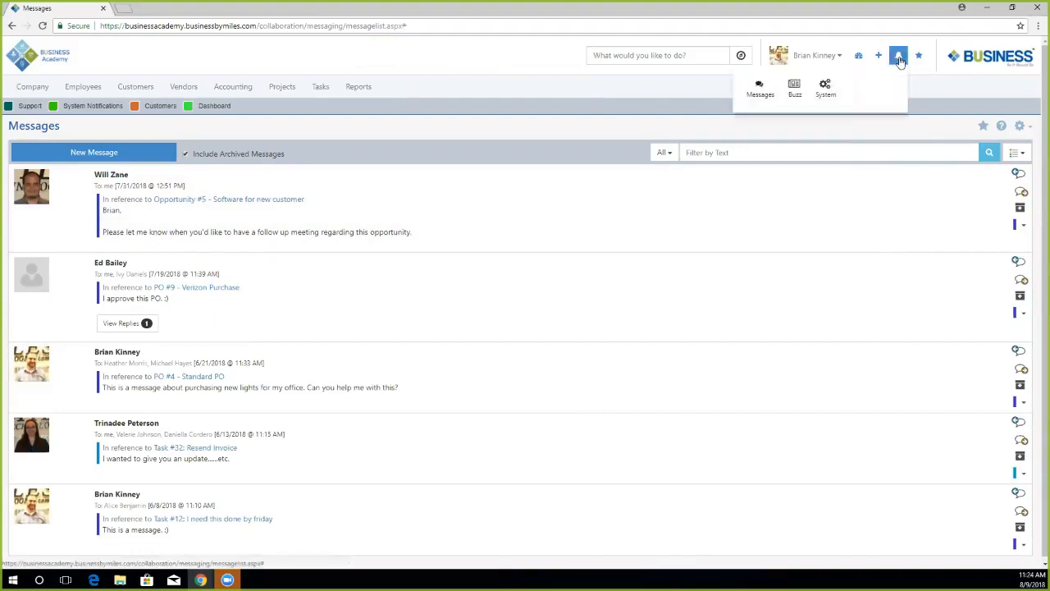
click(795, 91)
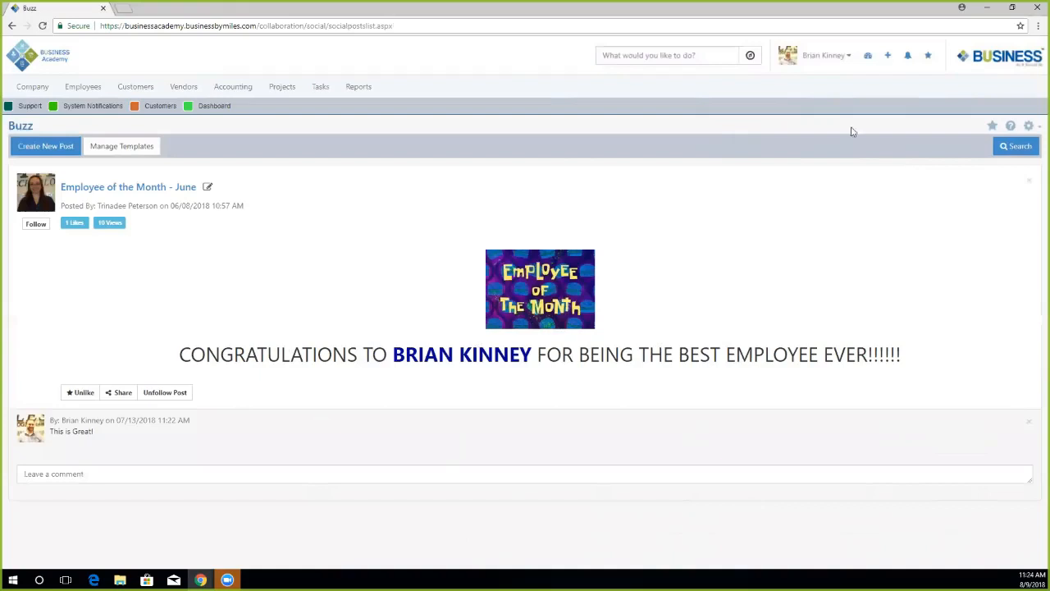
click(907, 55)
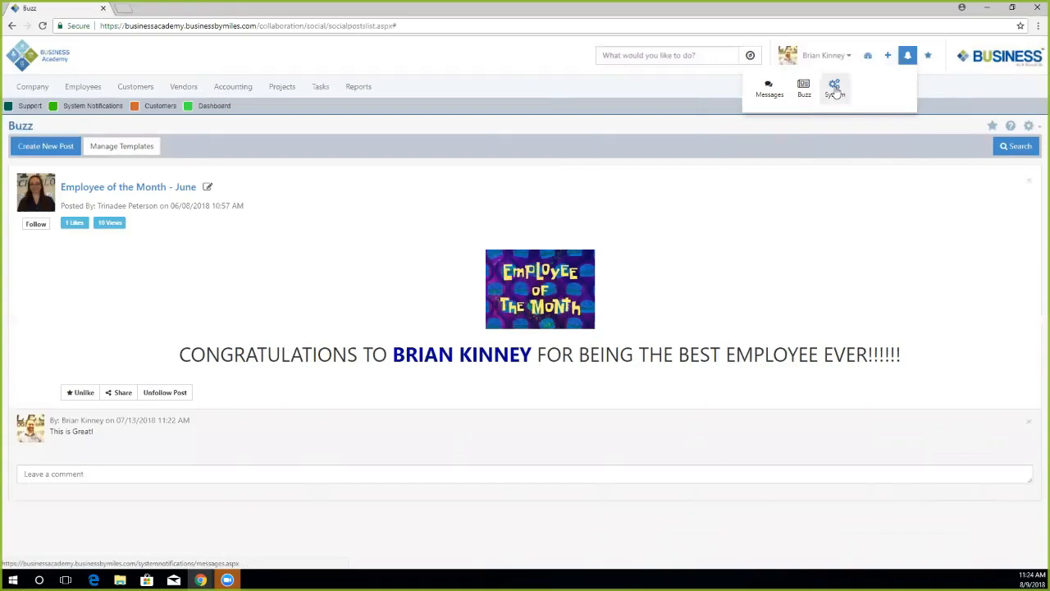
click(836, 90)
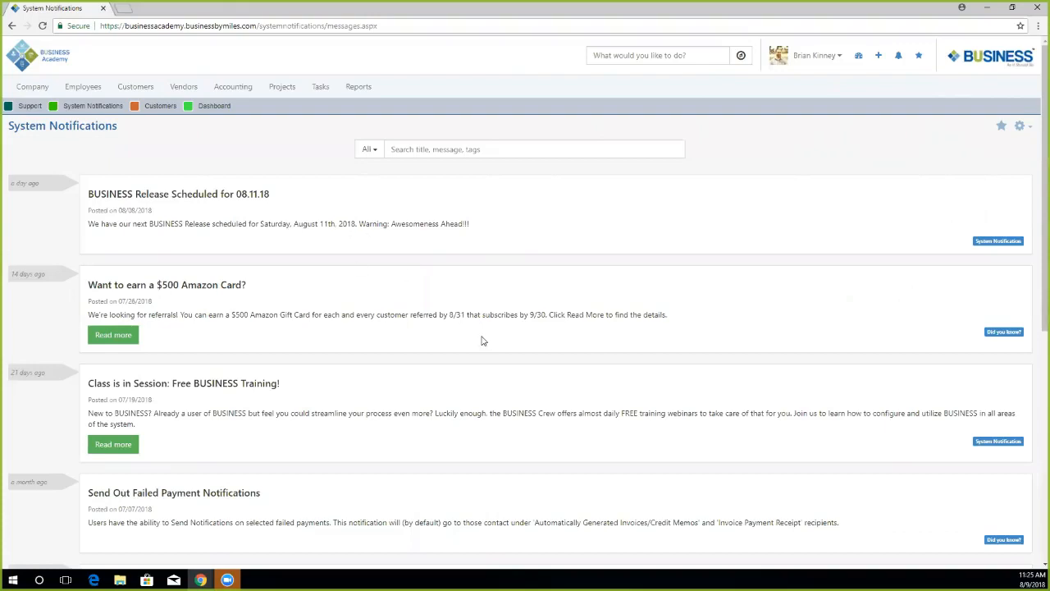
scroll(481, 341, down, 5)
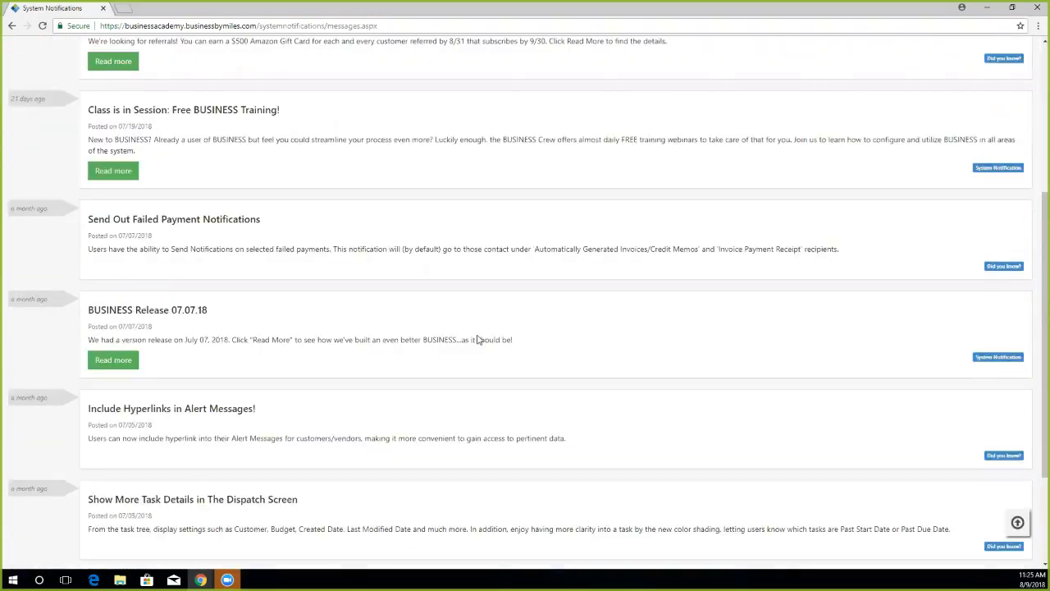
scroll(474, 344, down, 5)
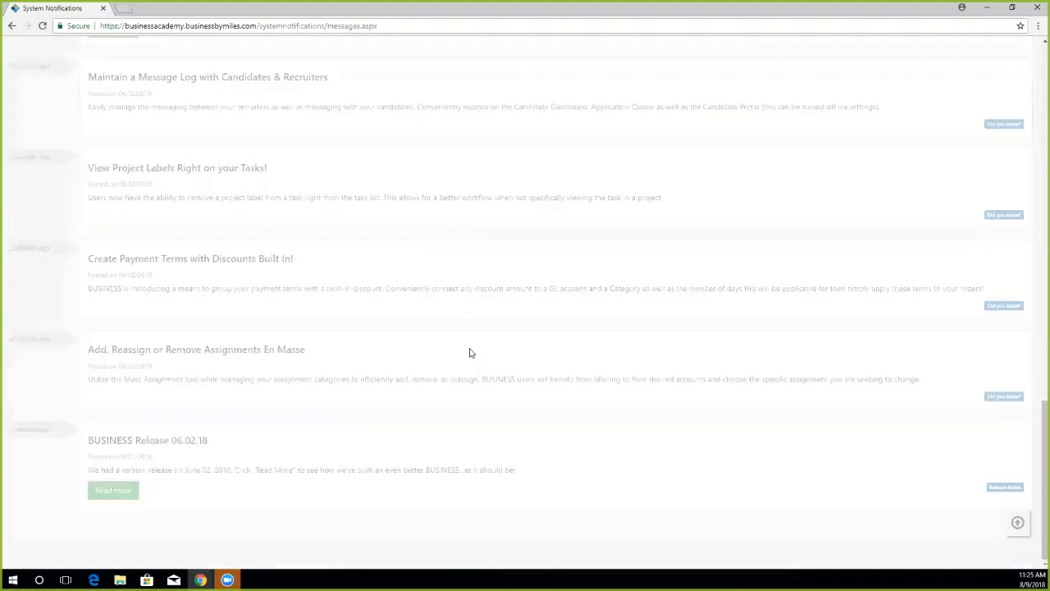
scroll(470, 352, down, 3)
scroll(472, 351, up, 15)
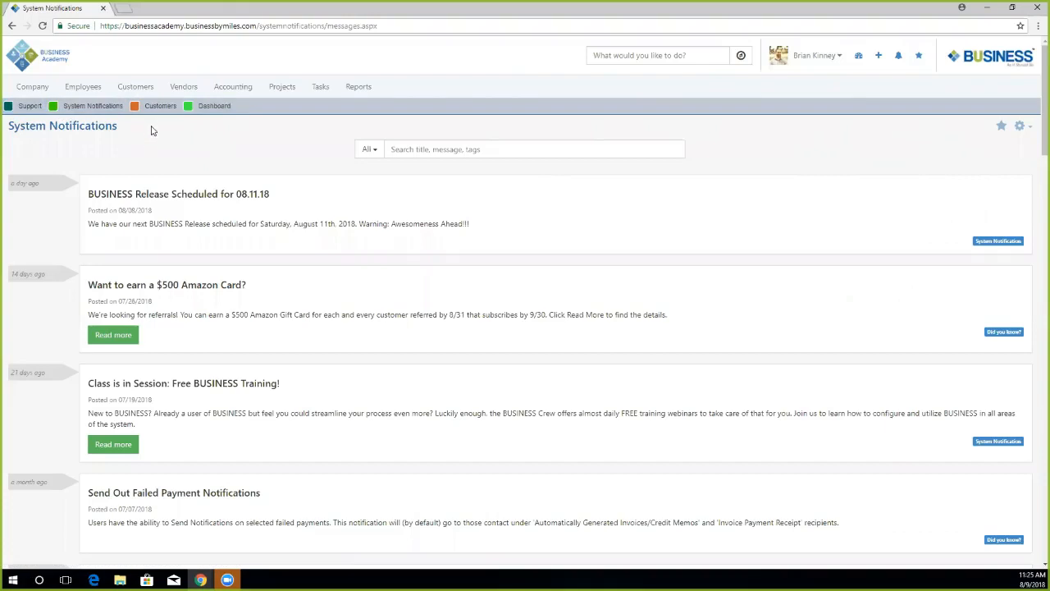
Step: Visit the customers and tasks pages from the main navigation, and open the Customers favorite in a new browser tab
click(136, 87)
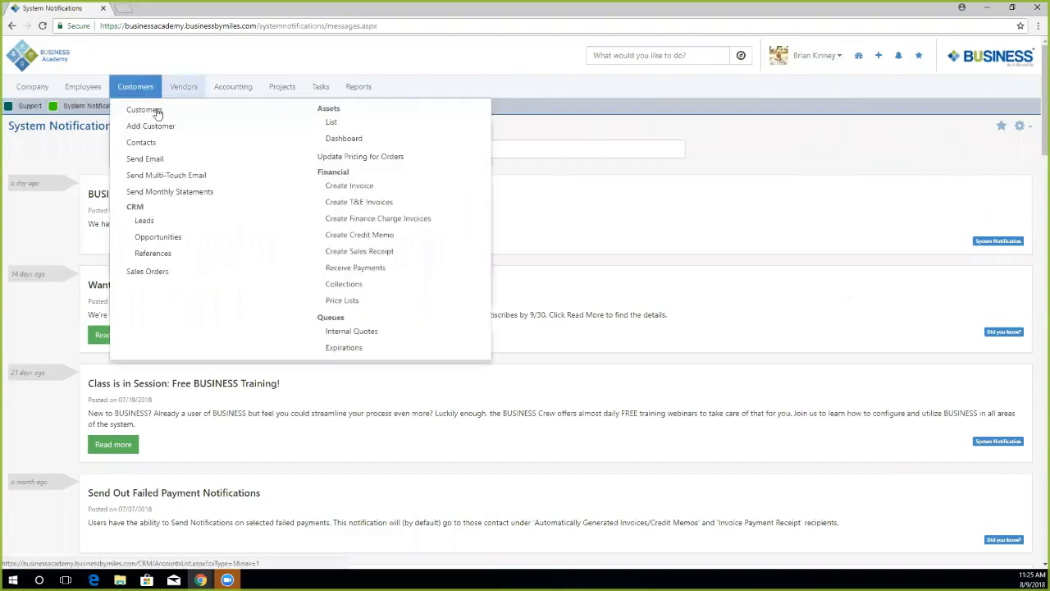
click(143, 112)
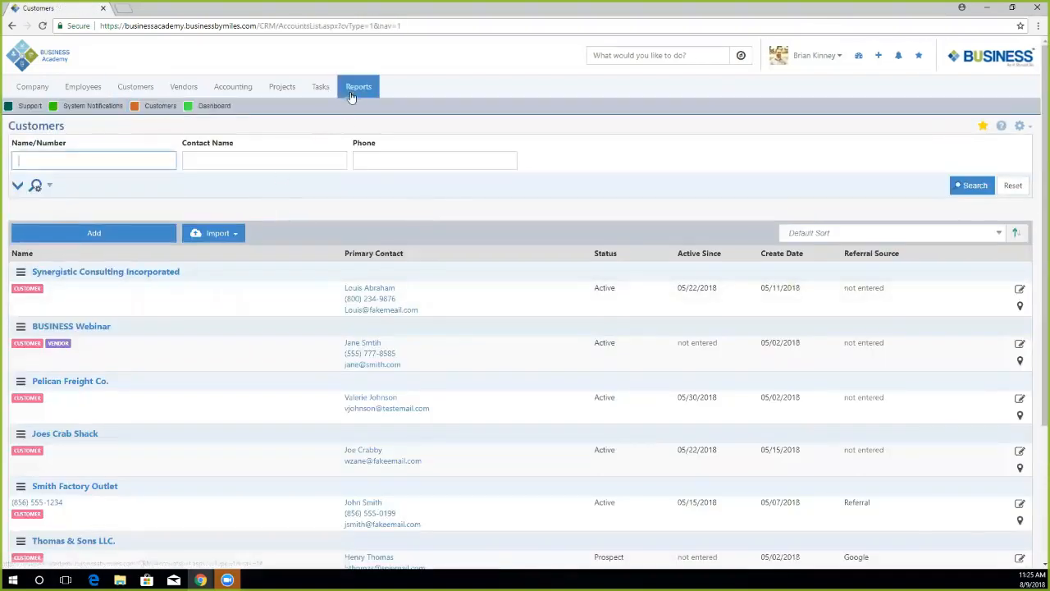
click(327, 108)
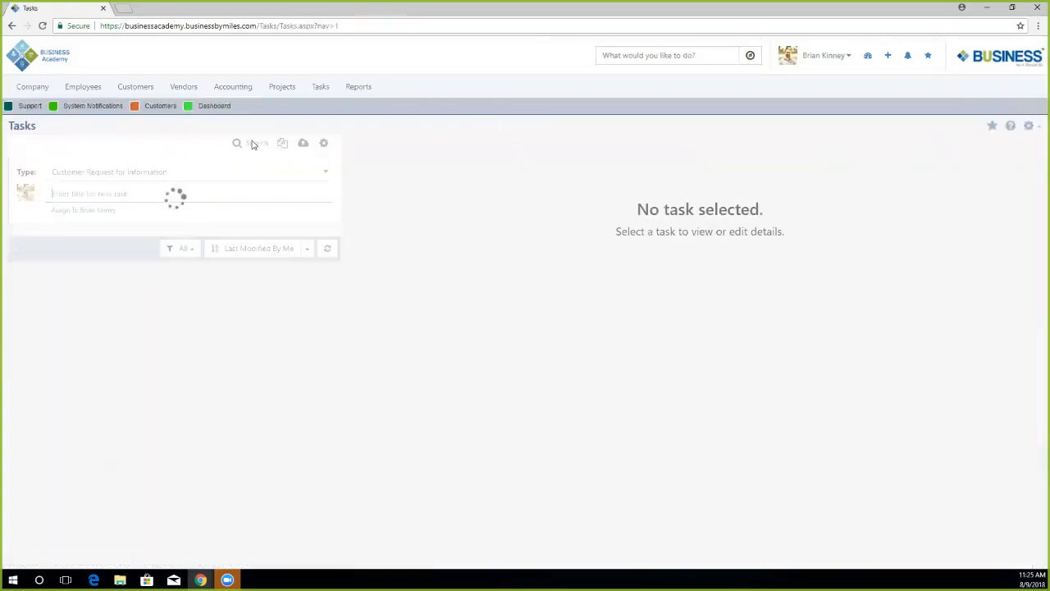
click(155, 108)
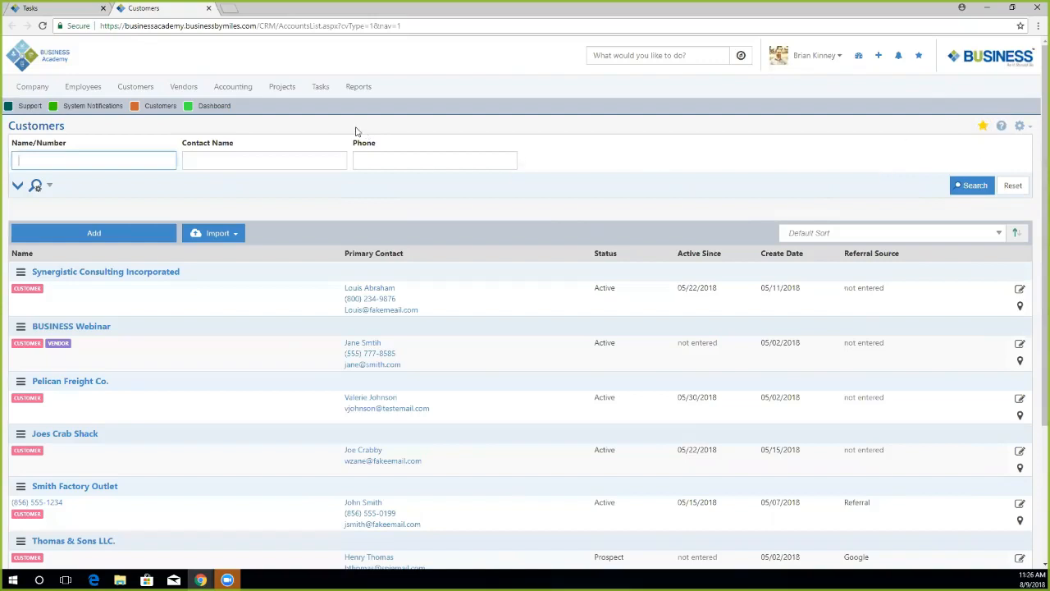
Step: Add the My Time Off page to the favorites and refresh the page to update the favorites bar
click(90, 95)
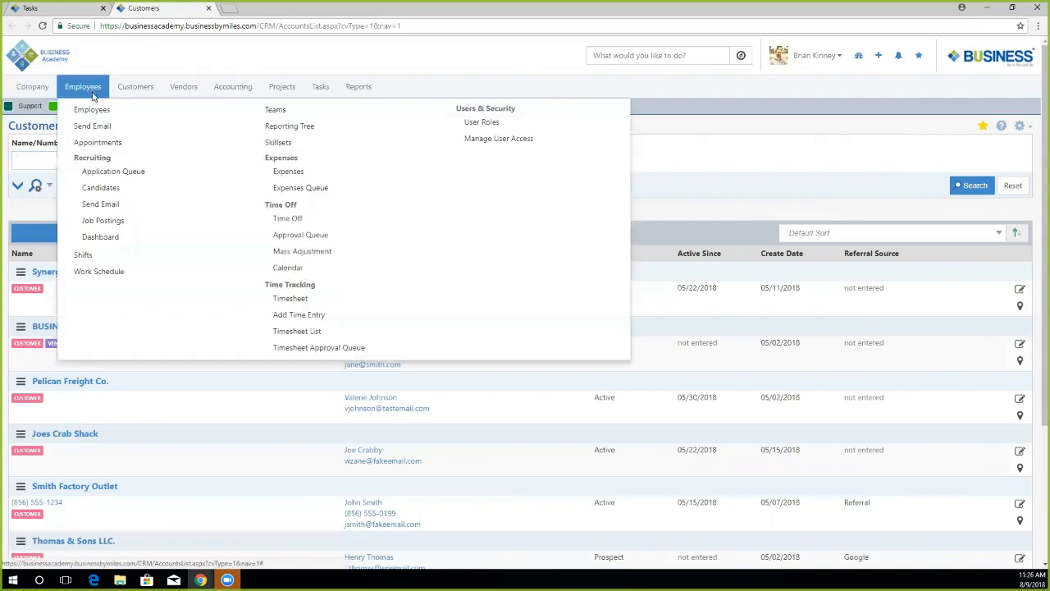
click(300, 220)
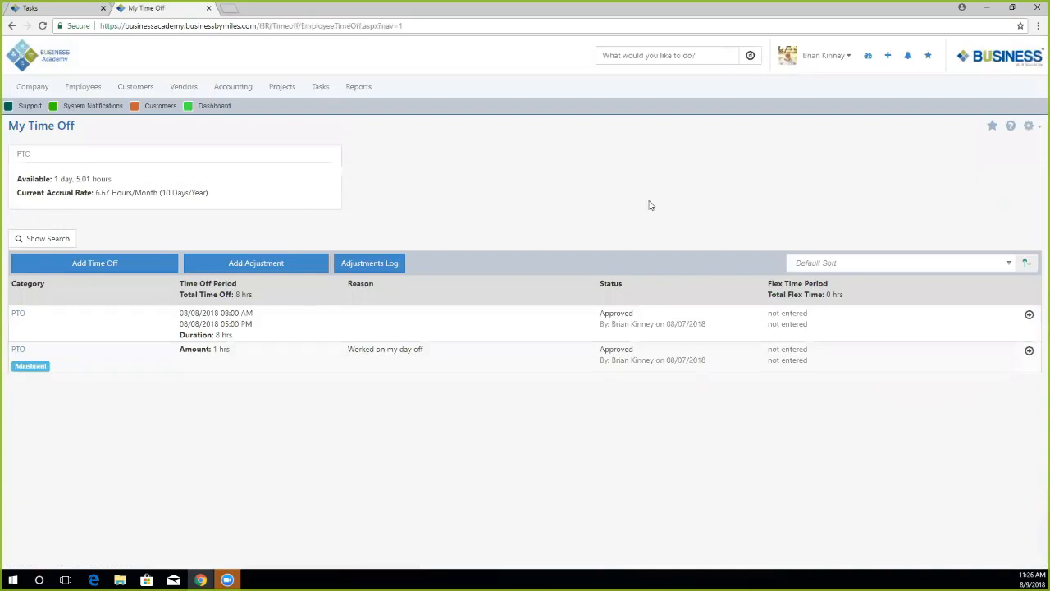
click(992, 127)
click(42, 26)
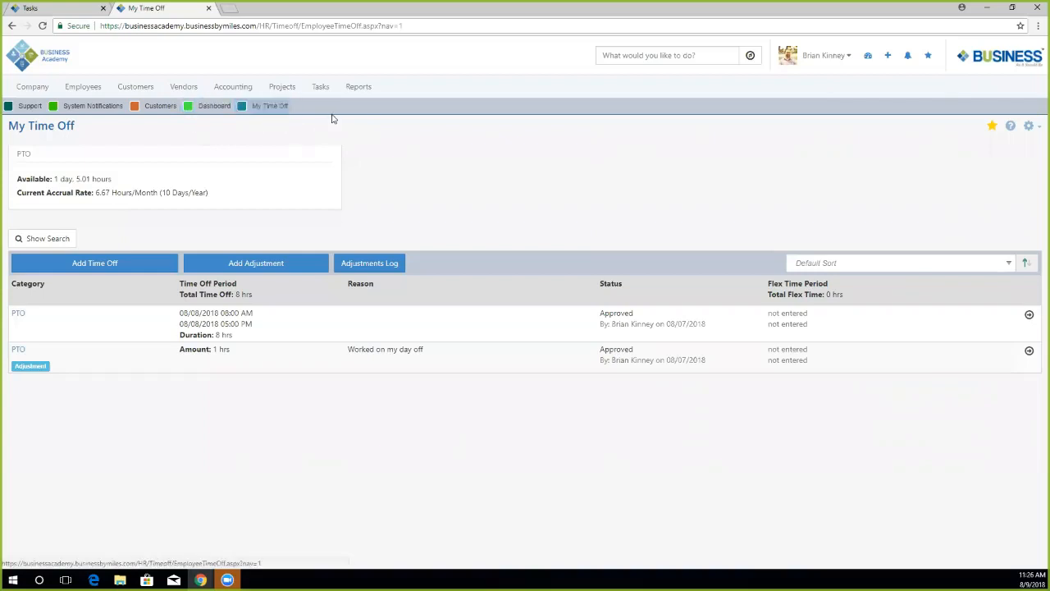
Step: Open the favorites management list and move the Support favorite to directly below Customers
click(928, 57)
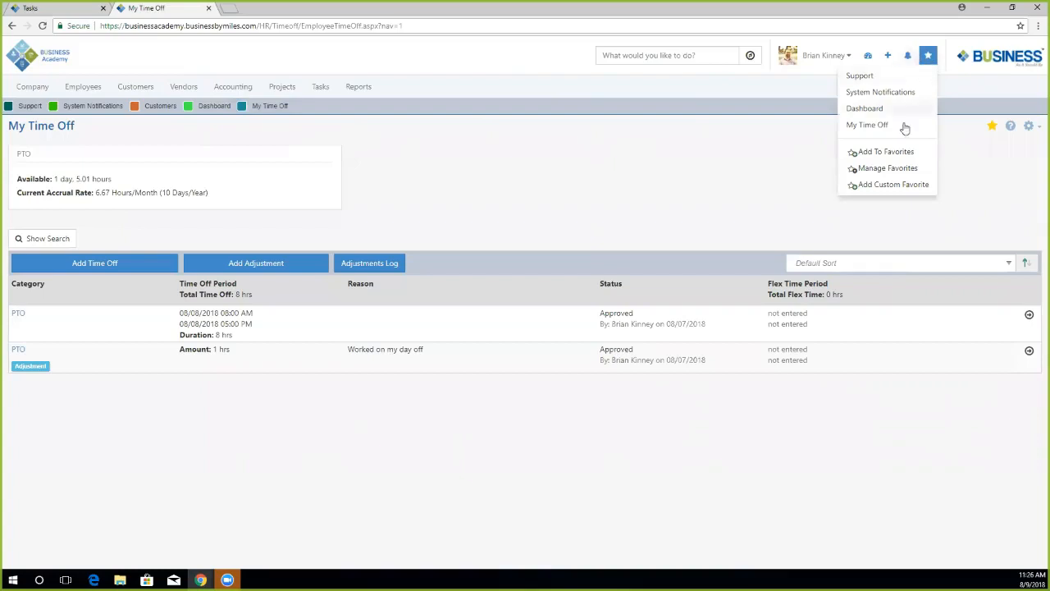
click(896, 171)
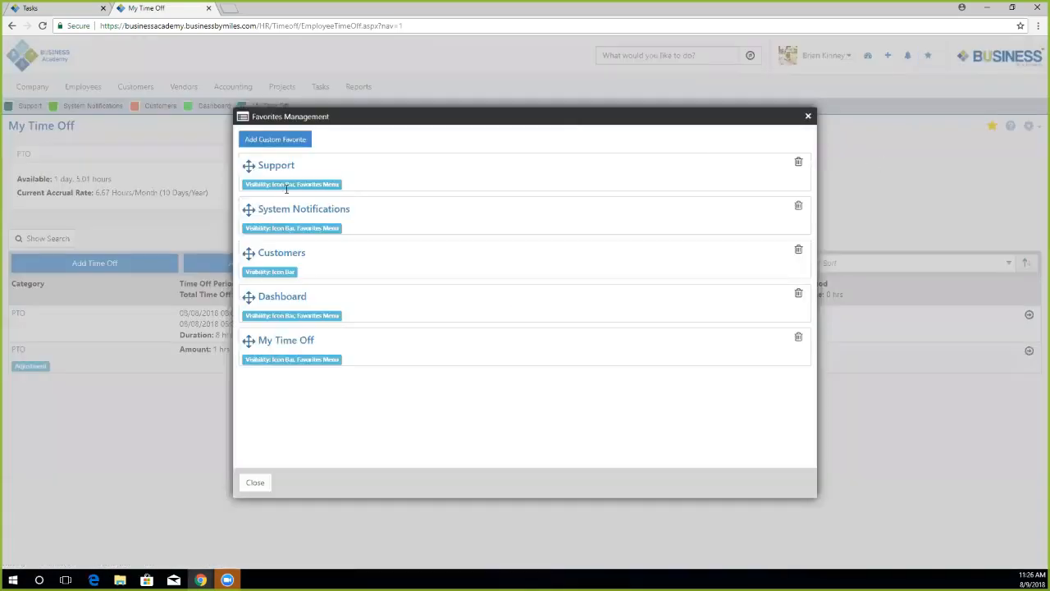
drag(249, 166, 249, 265)
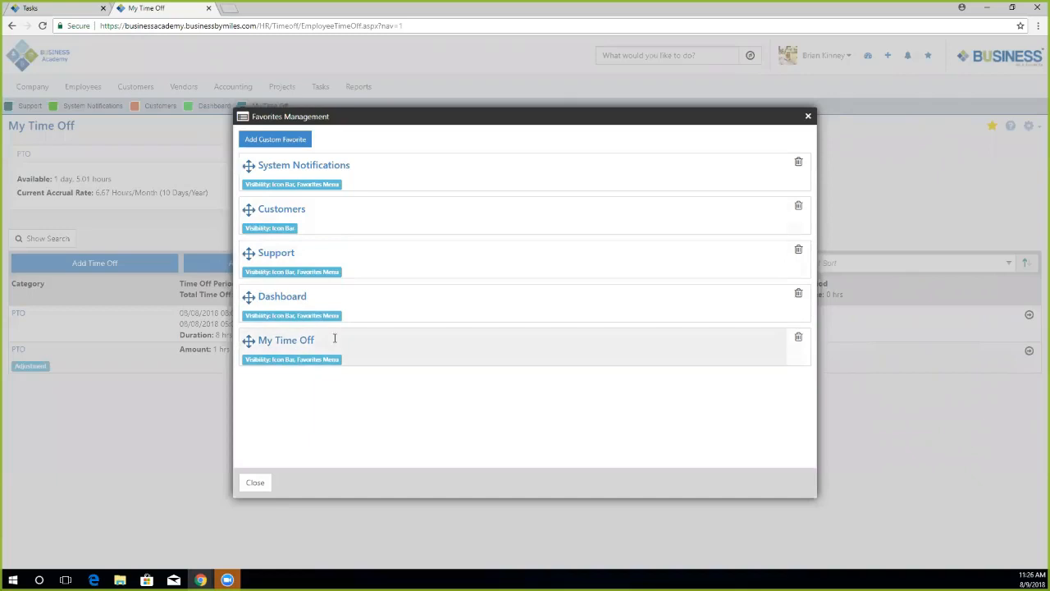
Step: Change the Support favorite's icon color to light red, save it and close the favorites management window
click(274, 256)
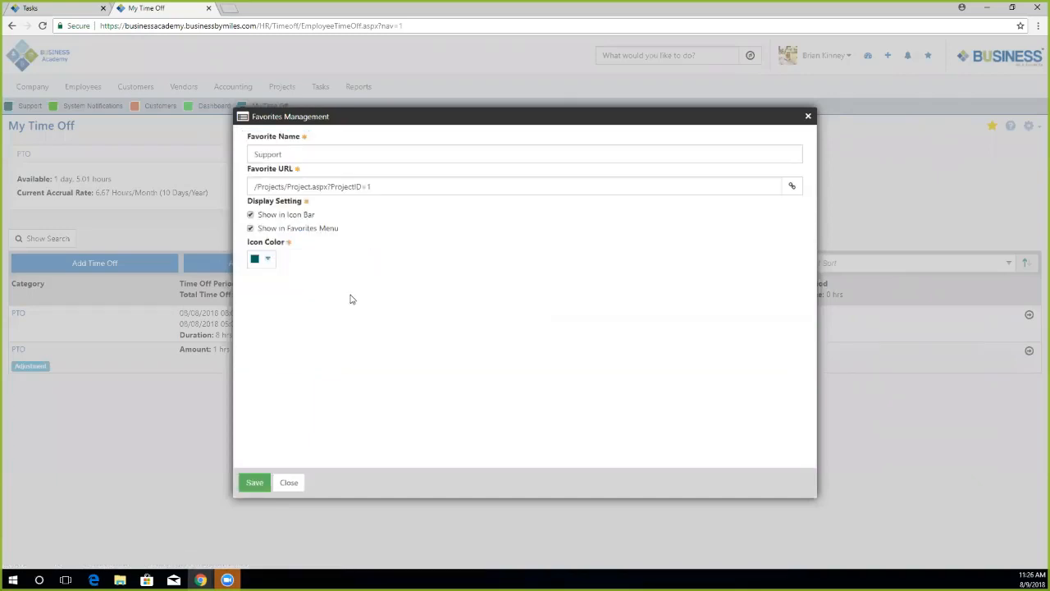
click(269, 260)
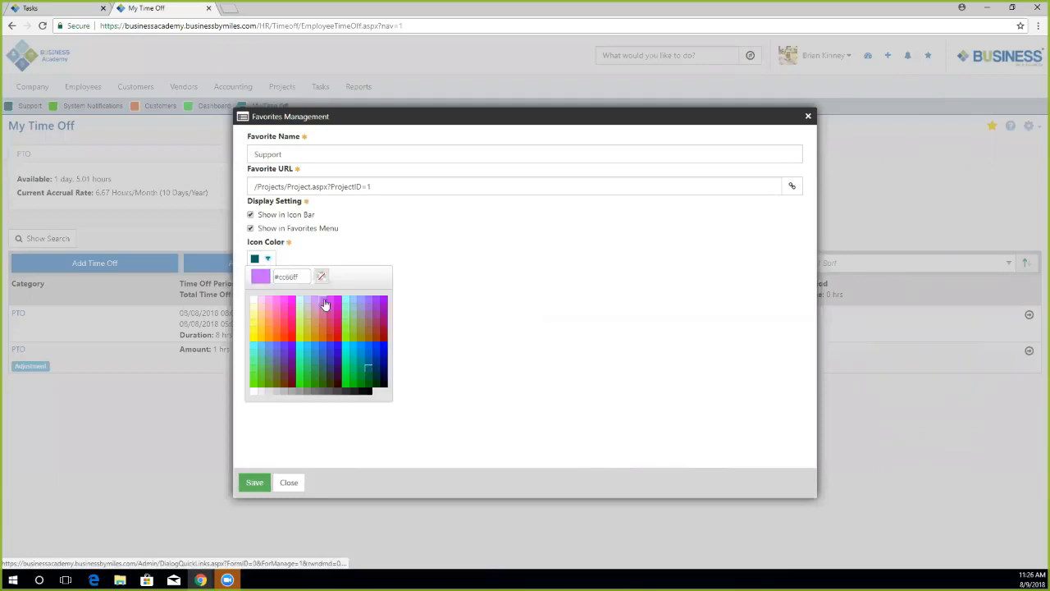
click(328, 325)
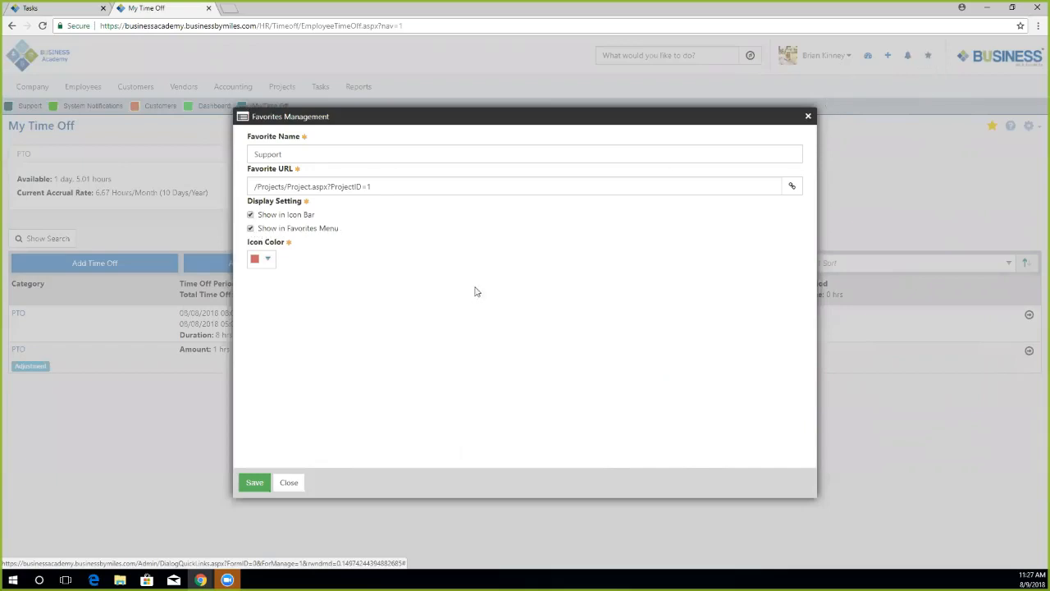
click(254, 484)
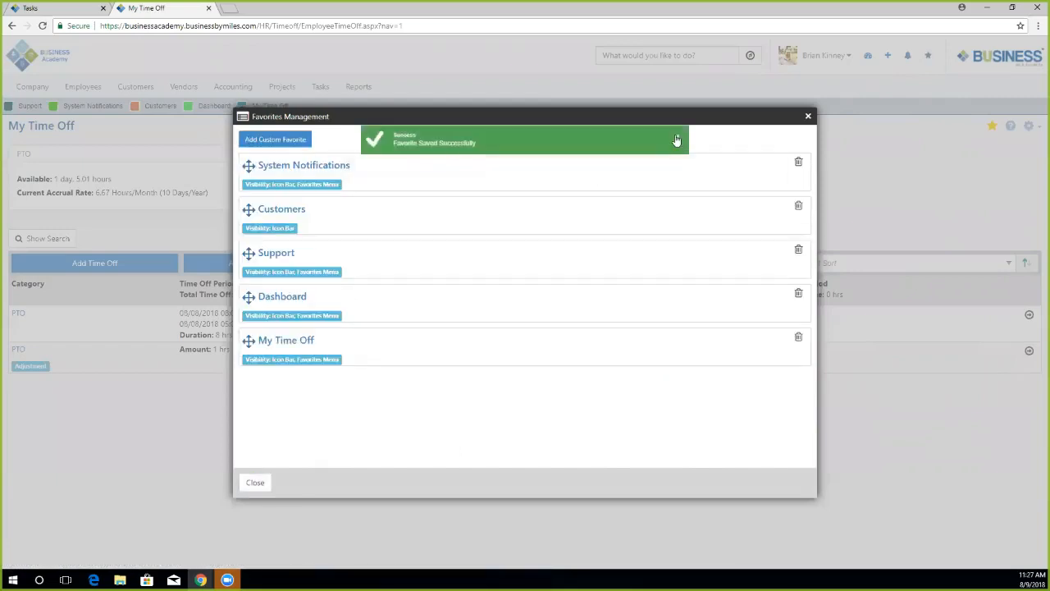
click(677, 140)
click(256, 482)
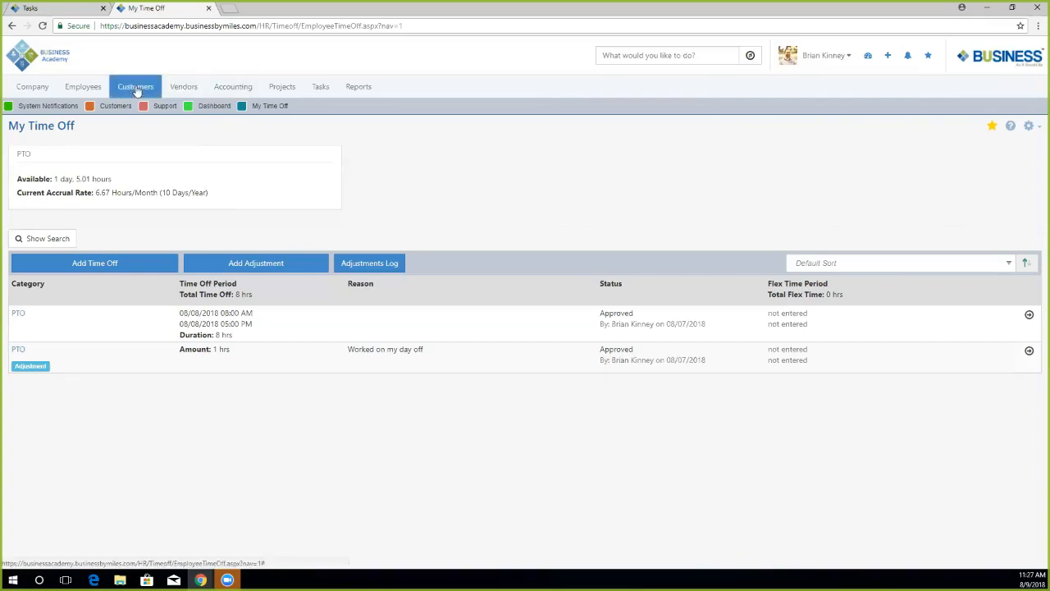
Step: Open the Customers favorite, expand the search filters and search for customers whose primary assignment is the logged-in employee
mouse_move(135, 86)
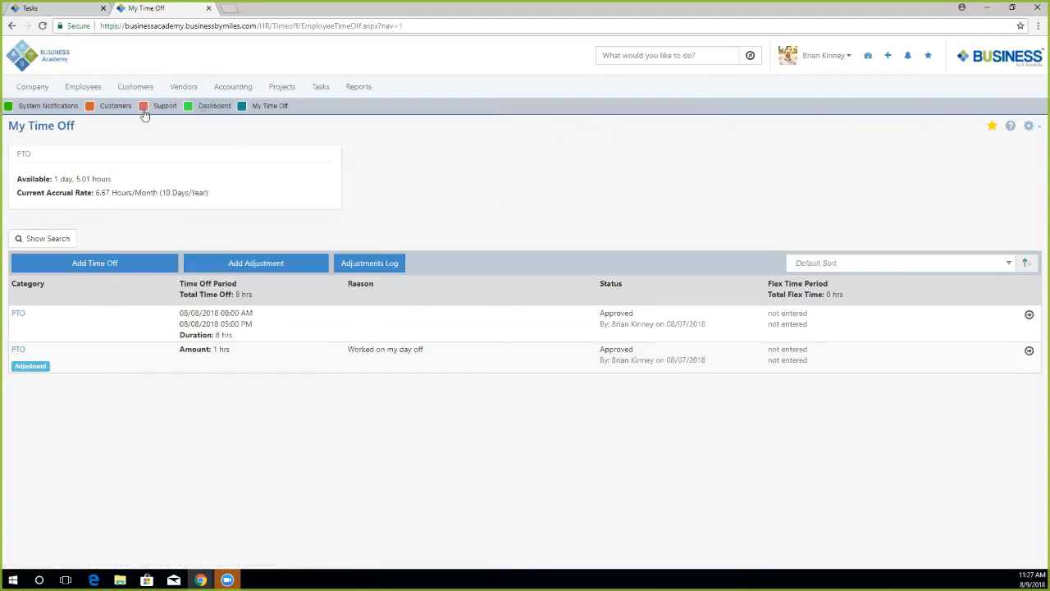
click(112, 111)
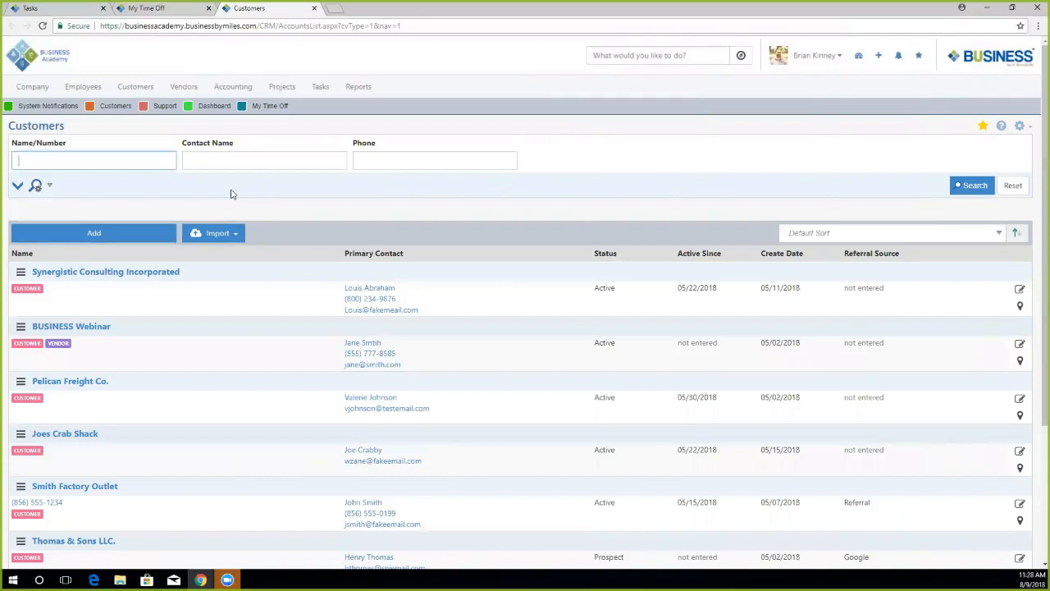
click(18, 187)
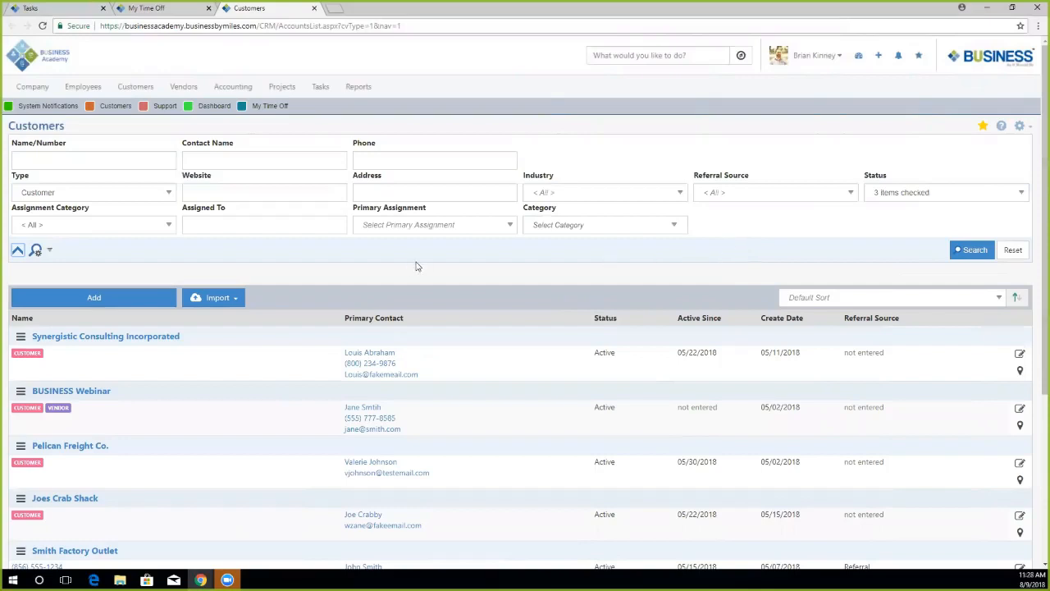
click(404, 230)
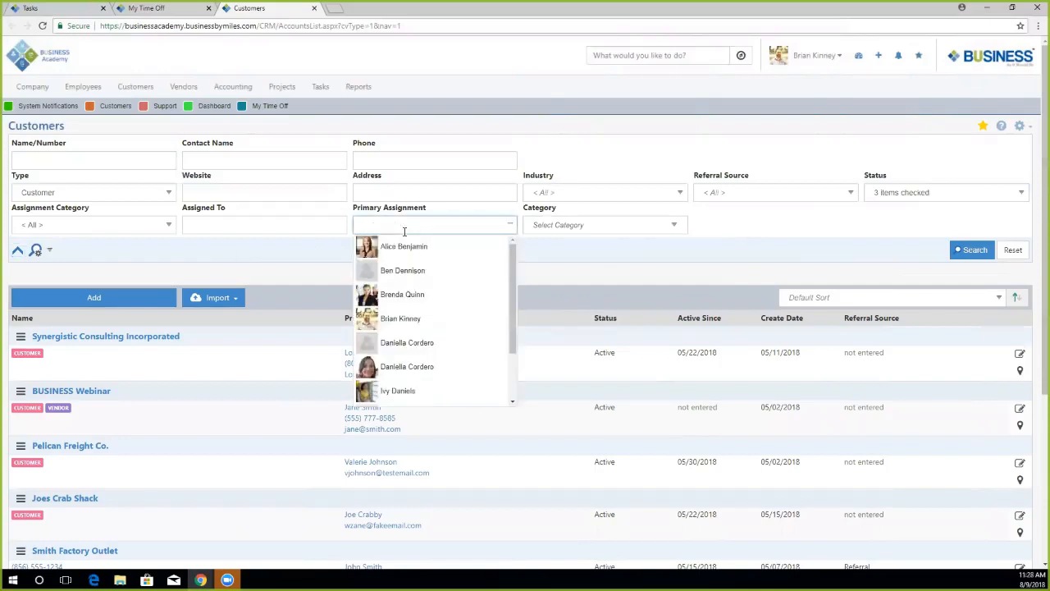
click(402, 318)
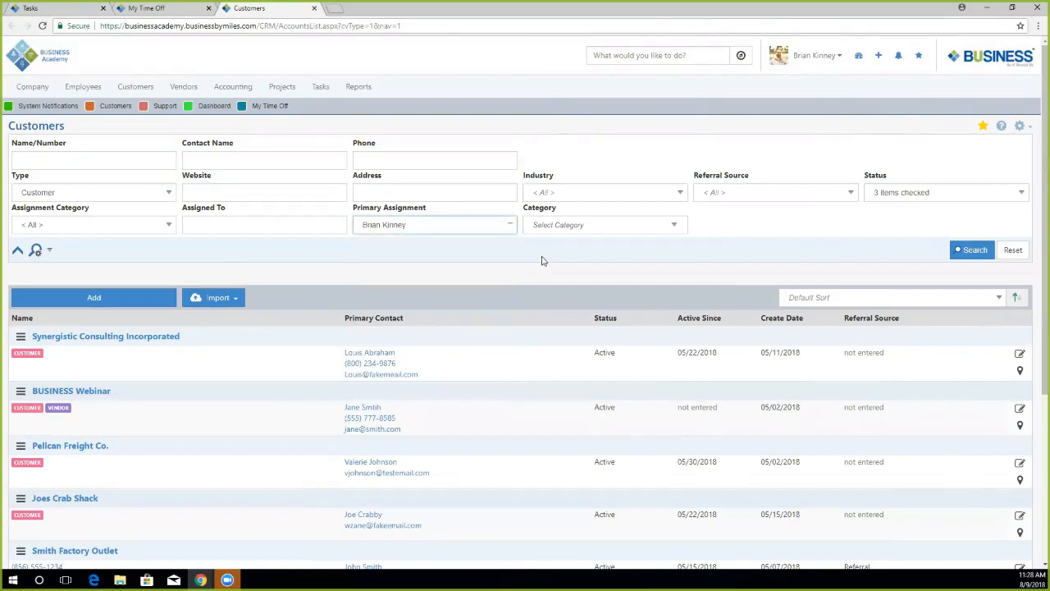
click(542, 262)
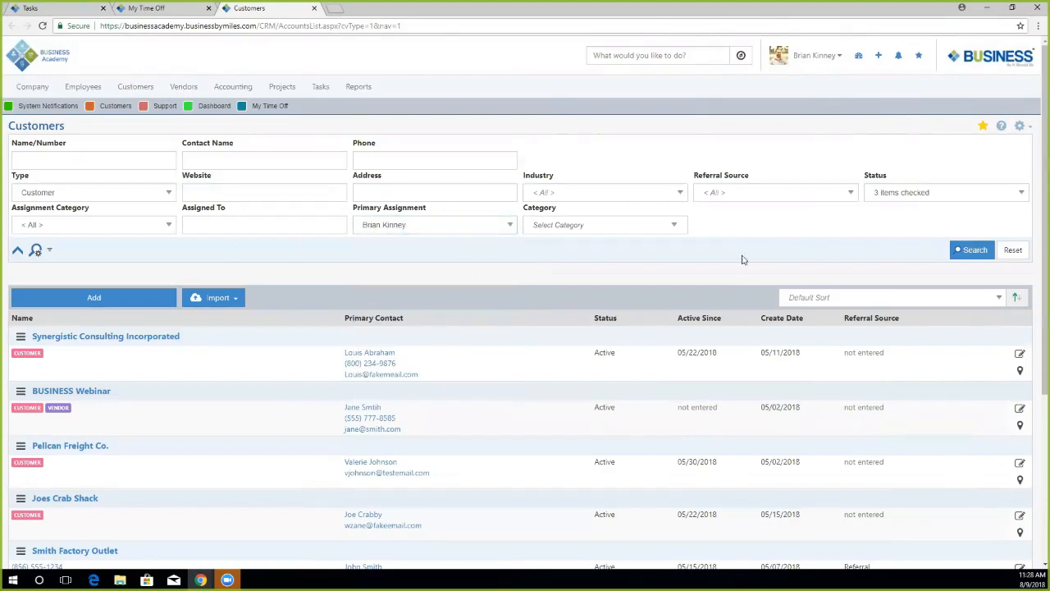
click(955, 252)
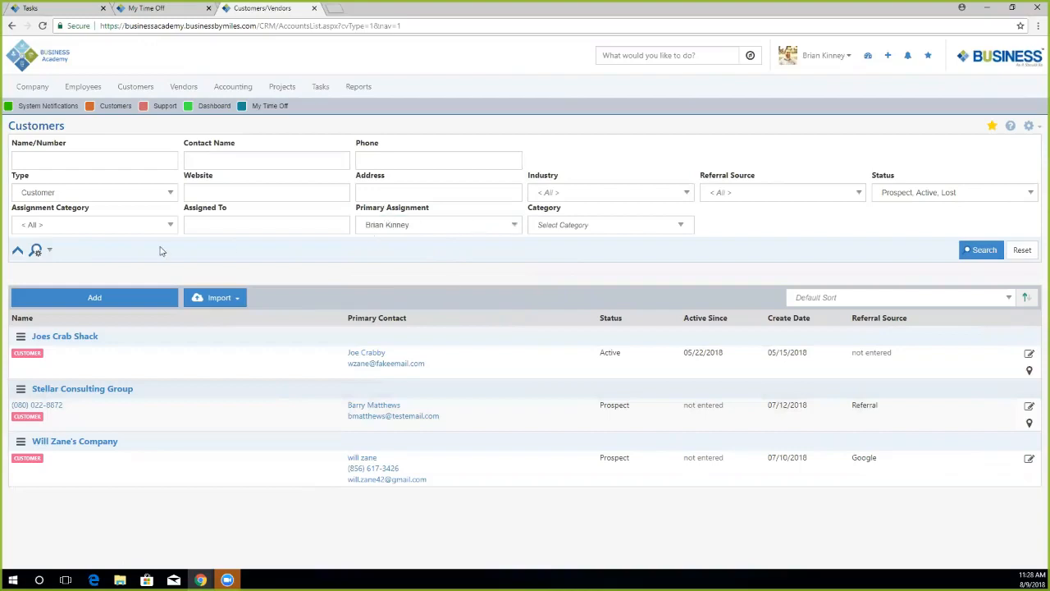
Step: Save the current customer search as "My Customers", set as the default with search results loading automatically
click(50, 252)
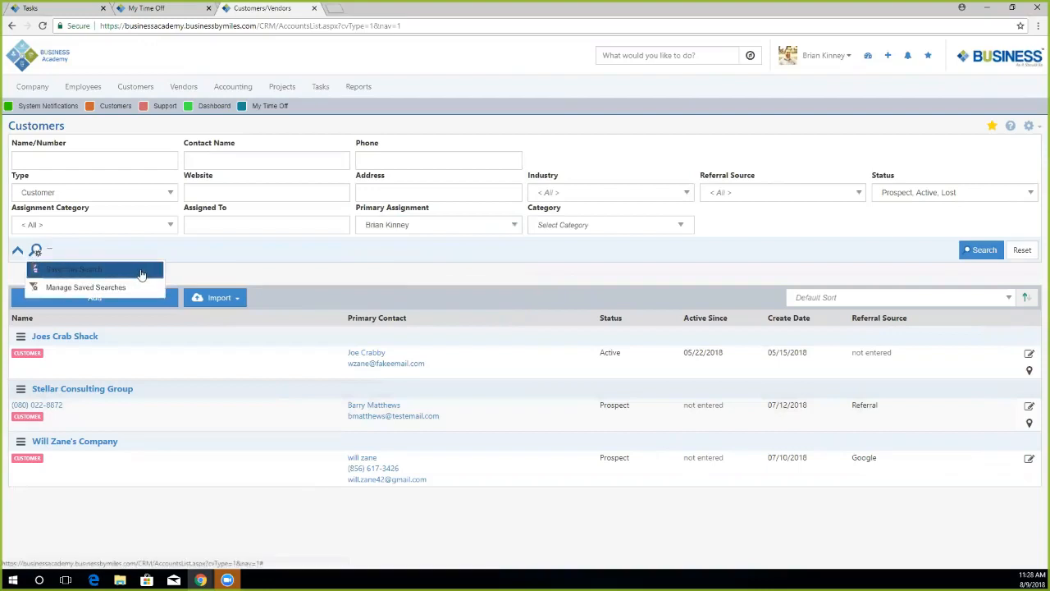
click(82, 270)
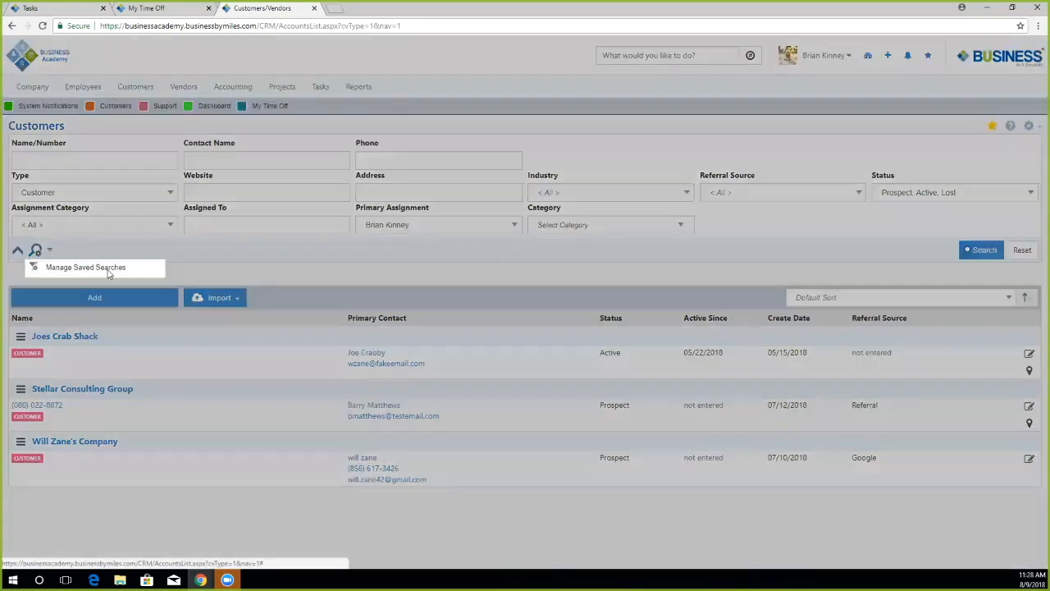
click(426, 112)
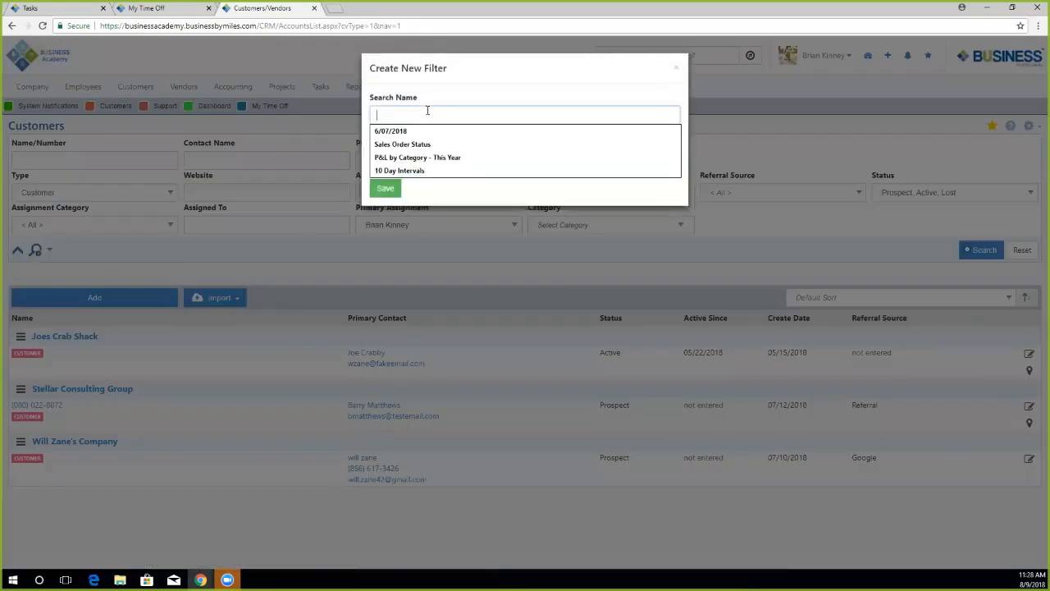
text(My Customers)
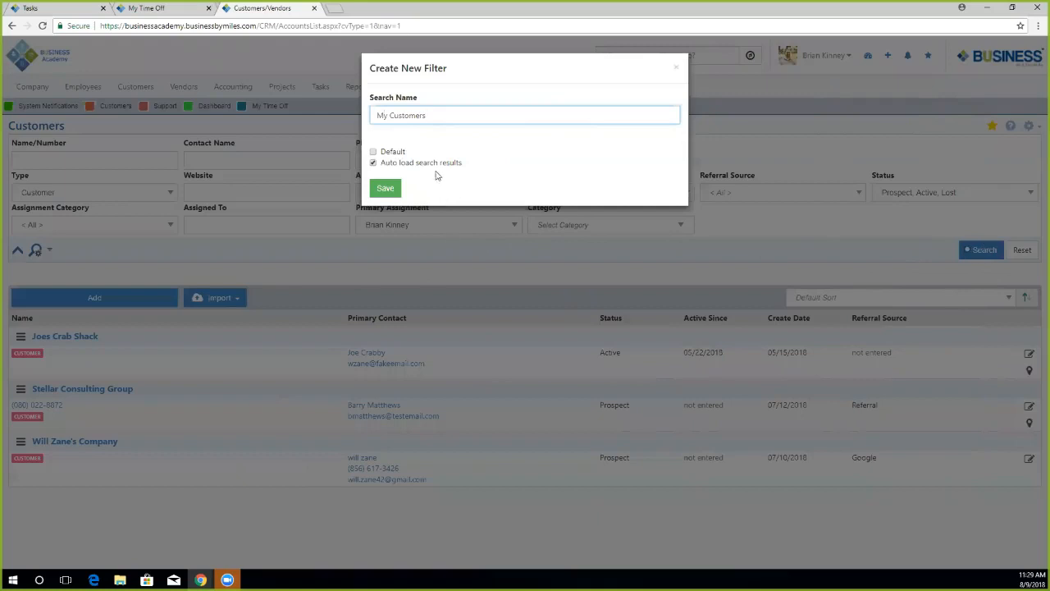
click(392, 155)
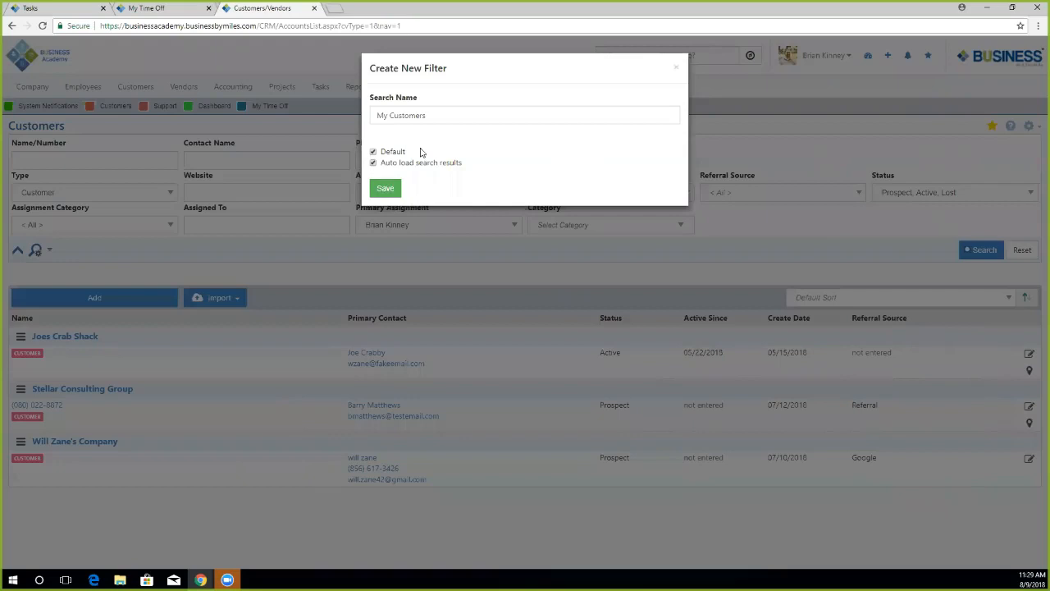
click(385, 188)
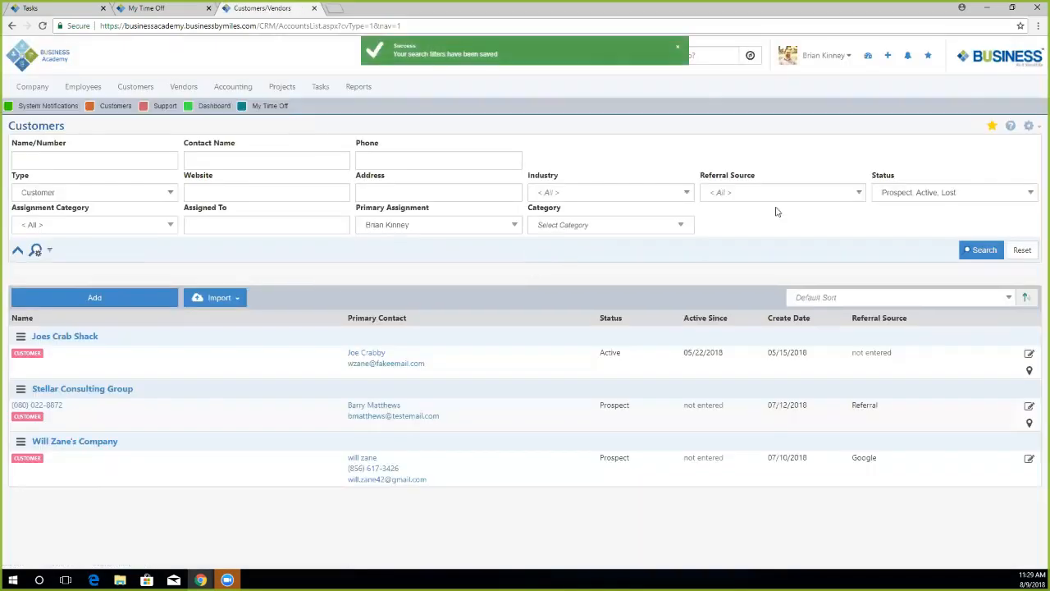
Step: Switch to the Dashboard favorite and reopen the Customers favorite to check the default search, closing the previous browser tabs
click(210, 105)
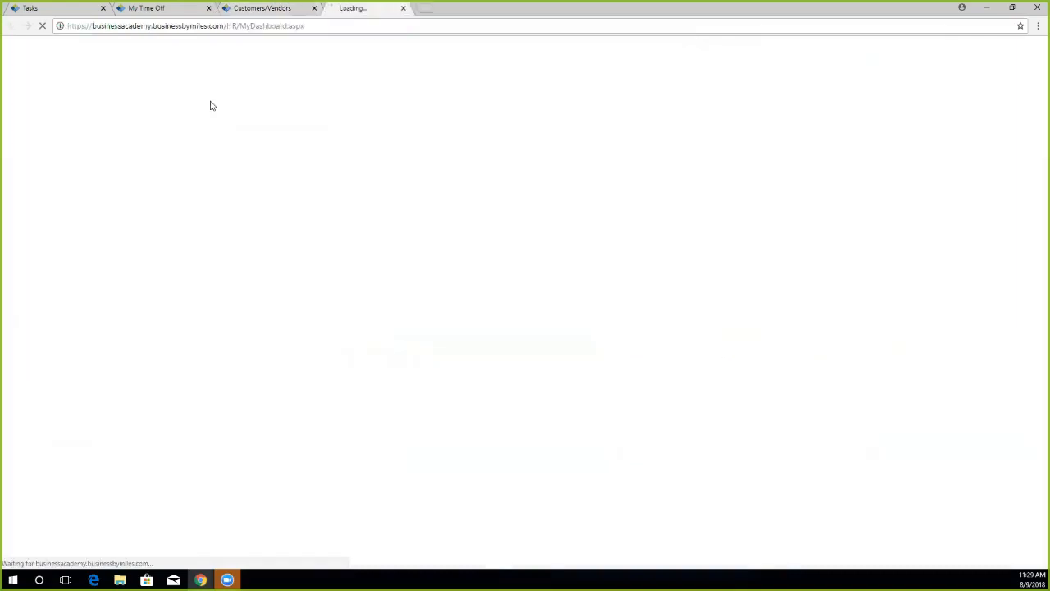
click(314, 8)
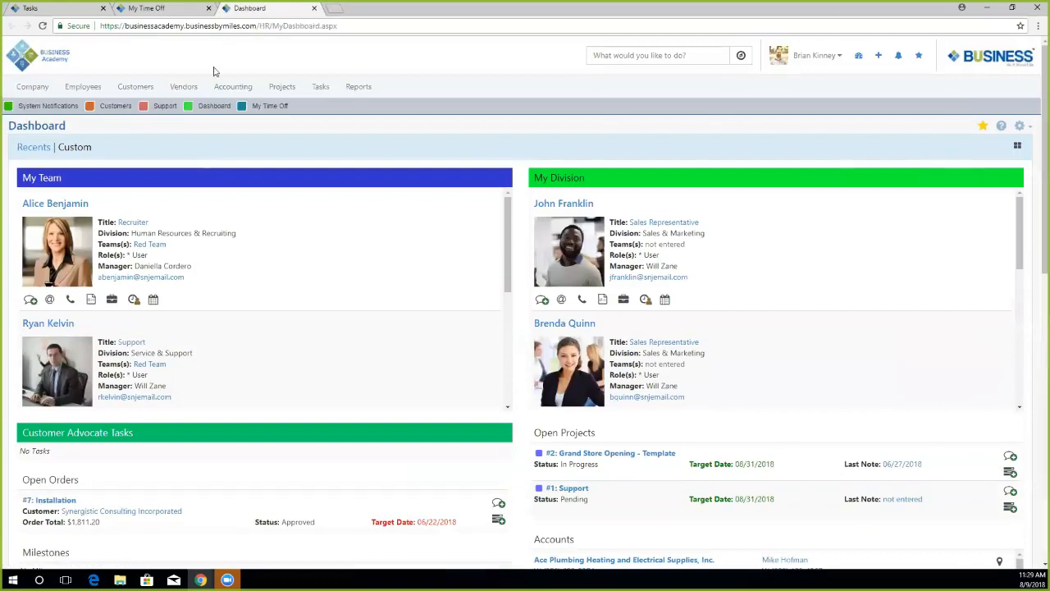
click(105, 114)
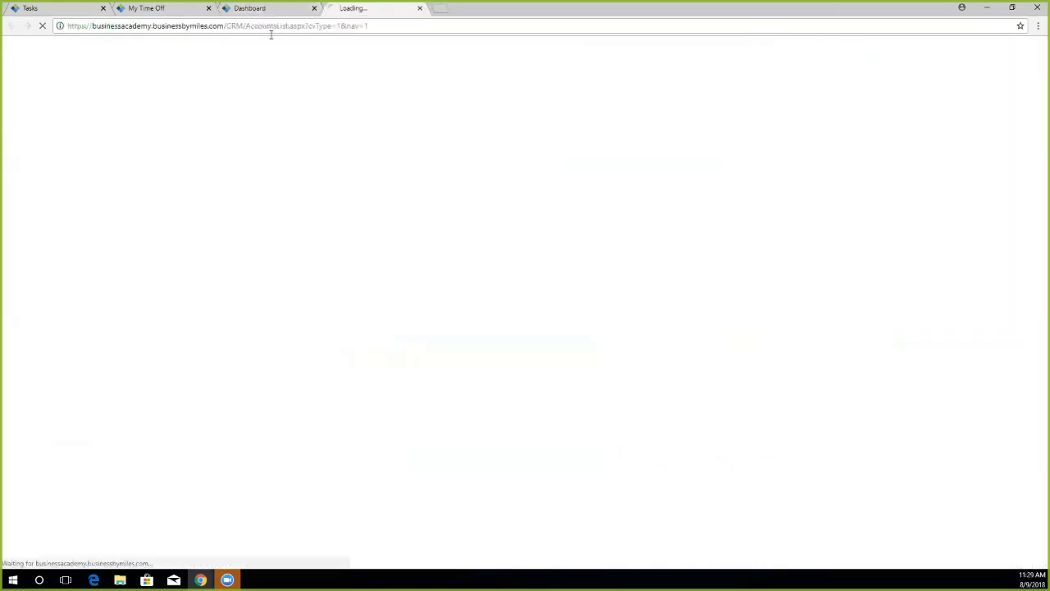
click(314, 8)
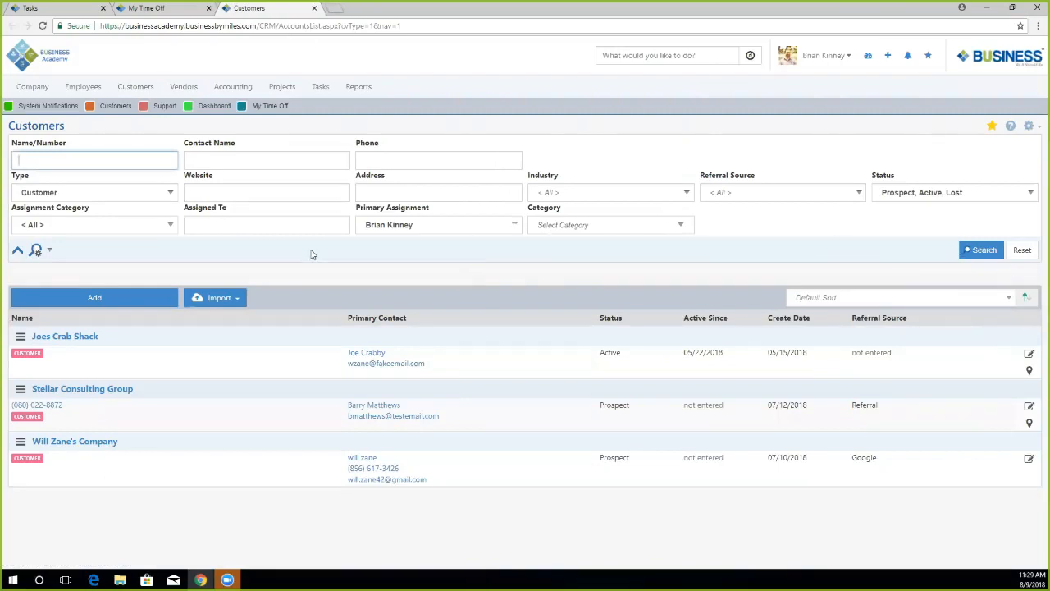
click(184, 90)
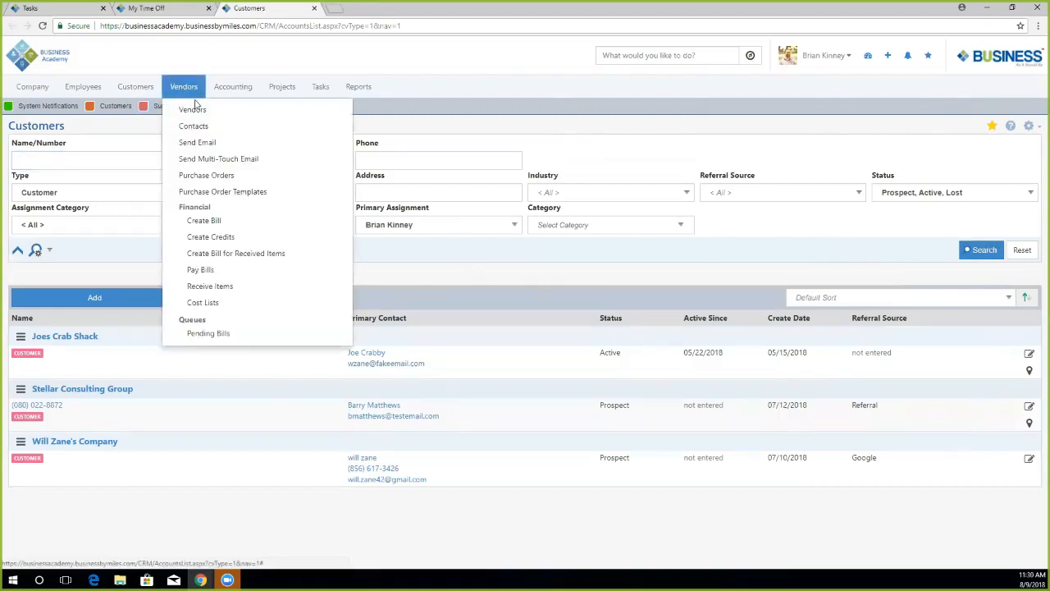
click(82, 88)
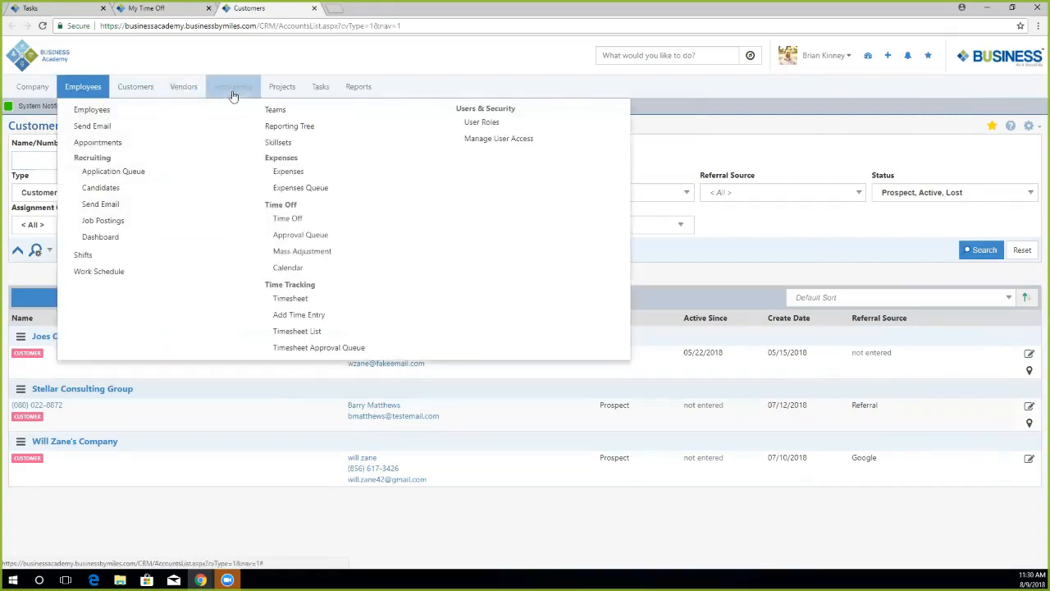
click(766, 152)
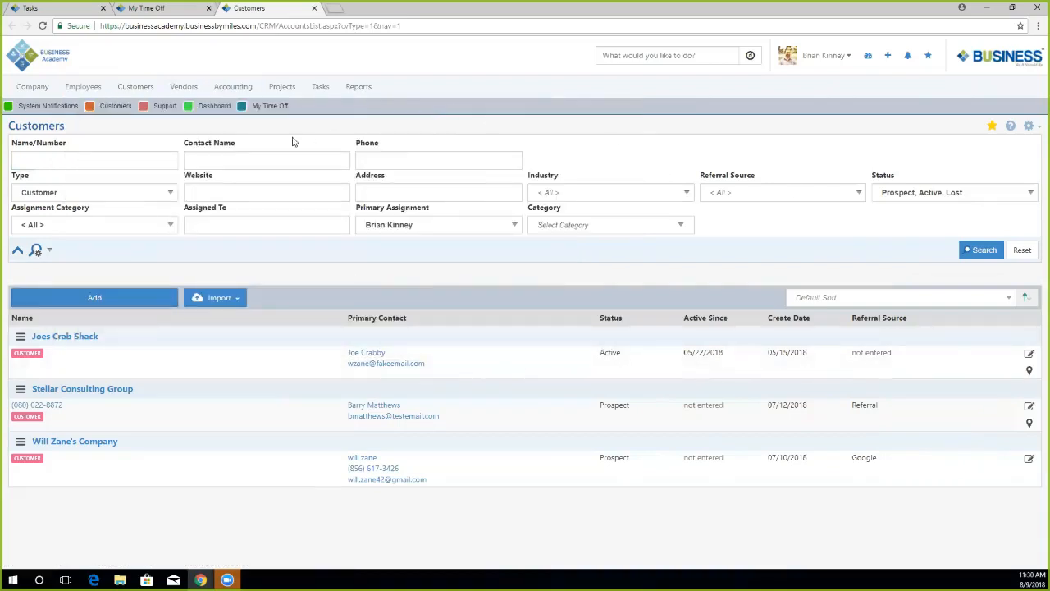
Step: Go to the accounting Transactions page, expand its search filters and look over the saved search options
click(229, 87)
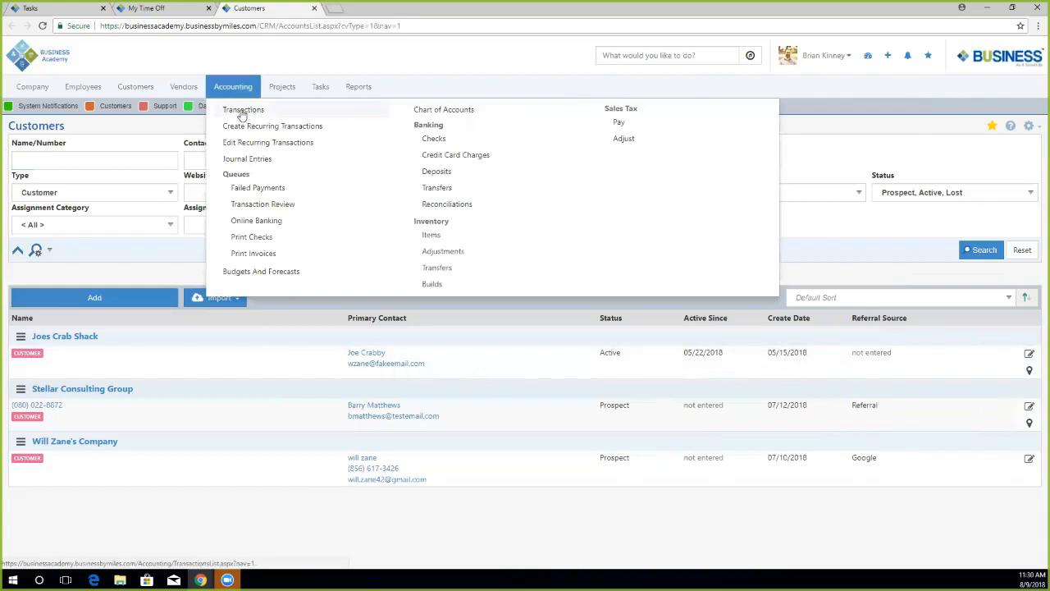
click(242, 111)
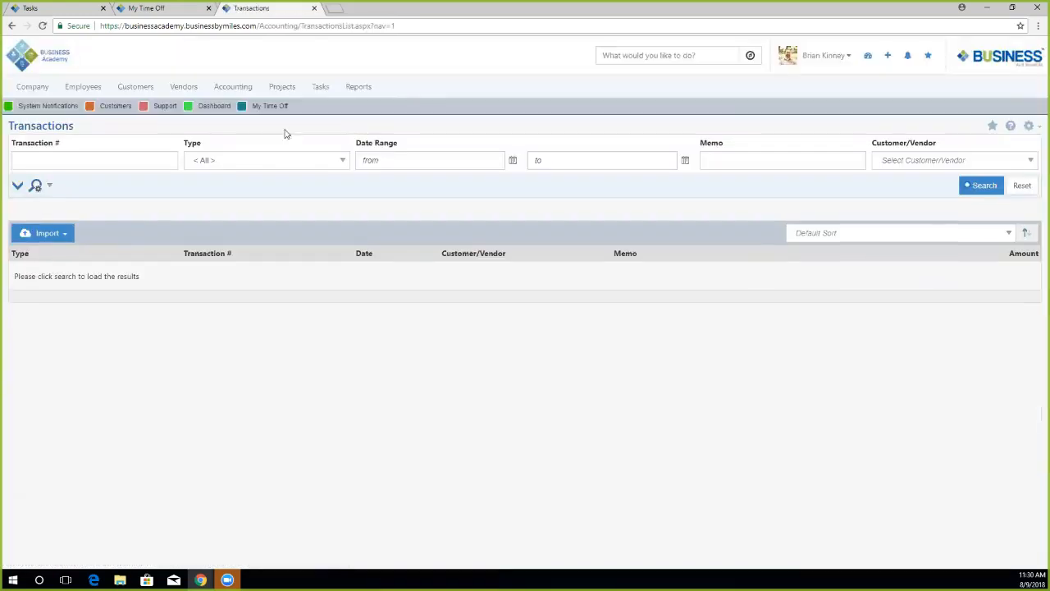
click(17, 186)
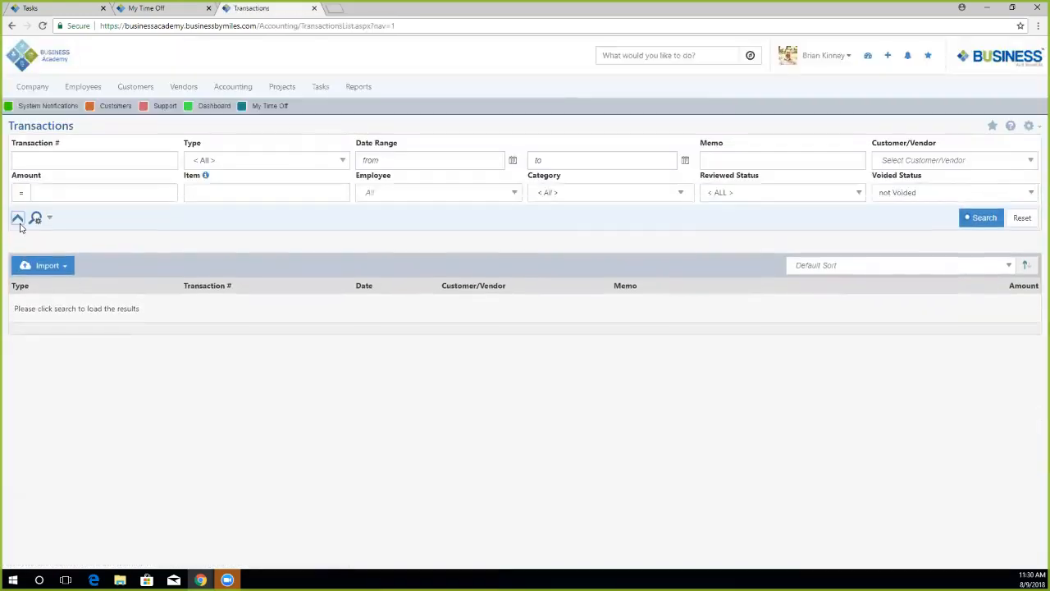
click(53, 219)
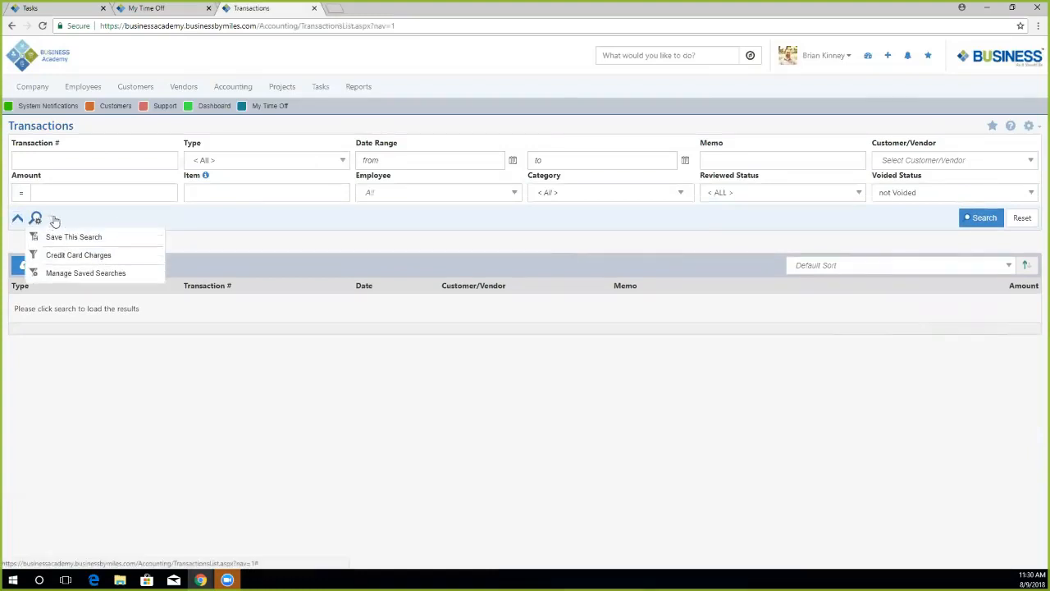
click(157, 242)
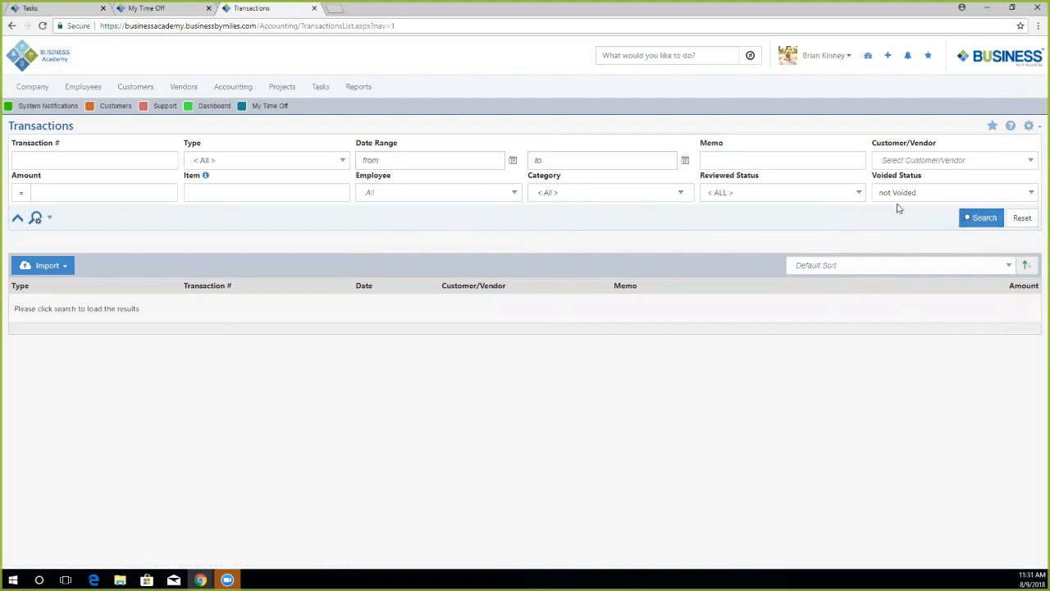
Step: Open the help page for Transactions and read through how to find a transaction by type
click(1010, 128)
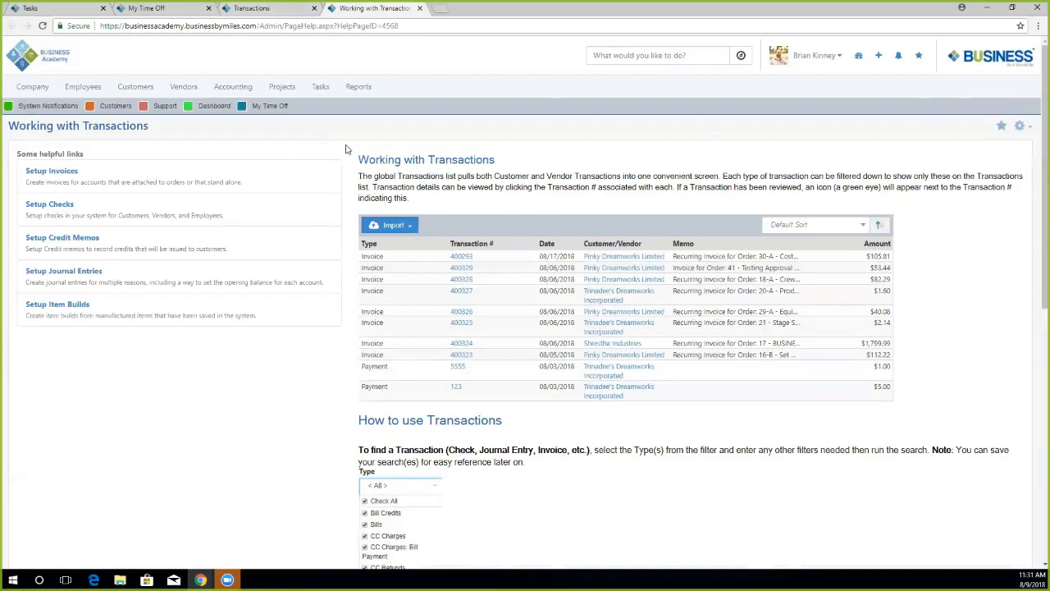
scroll(345, 254, down, 3)
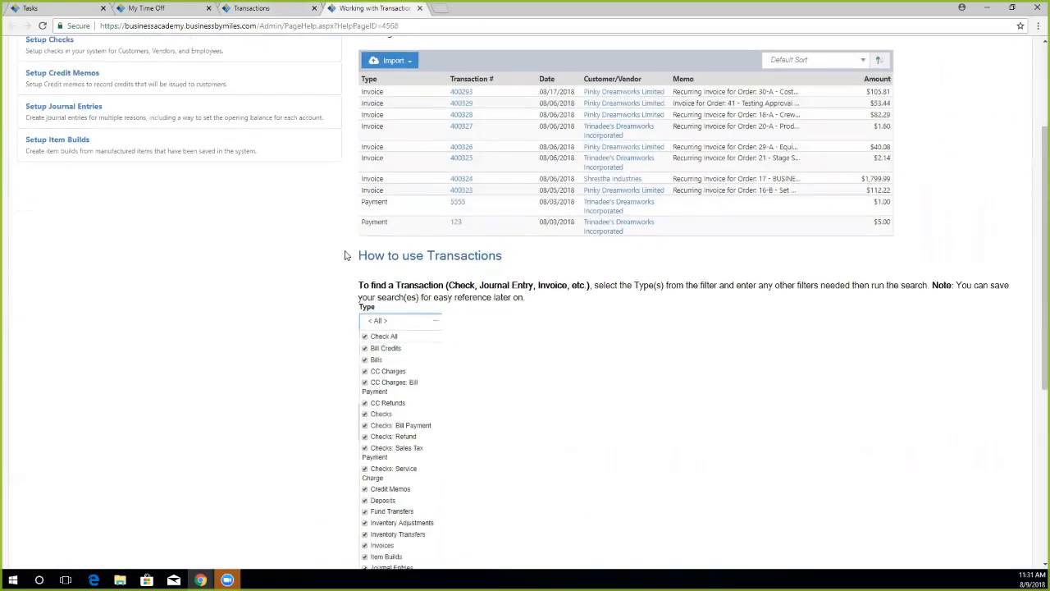
Step: Read the rest of the Transactions help page, including how to view transaction details and import, and close it
scroll(344, 254, down, 3)
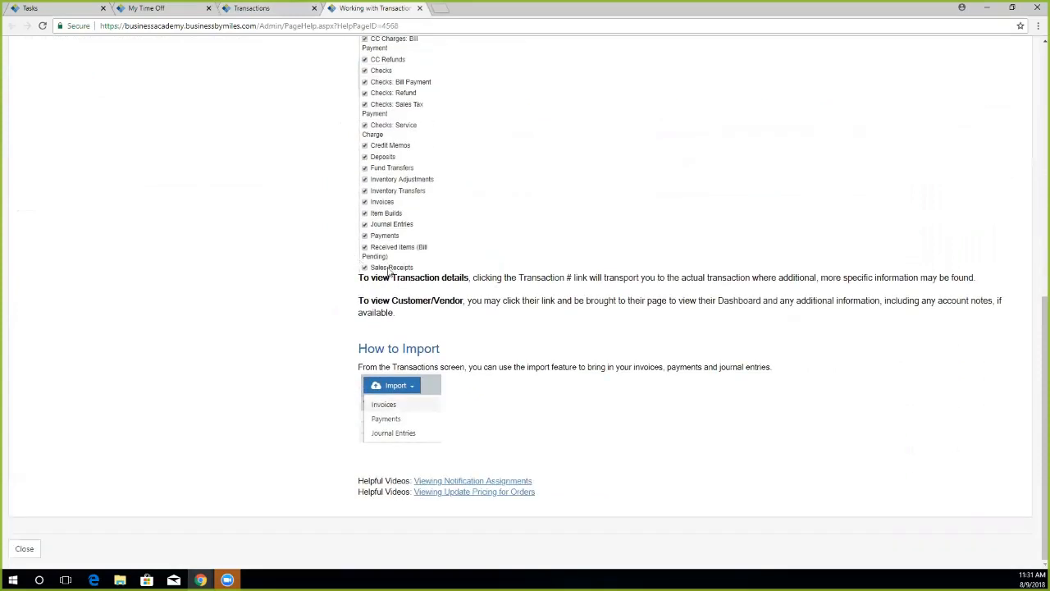
scroll(492, 377, up, 4)
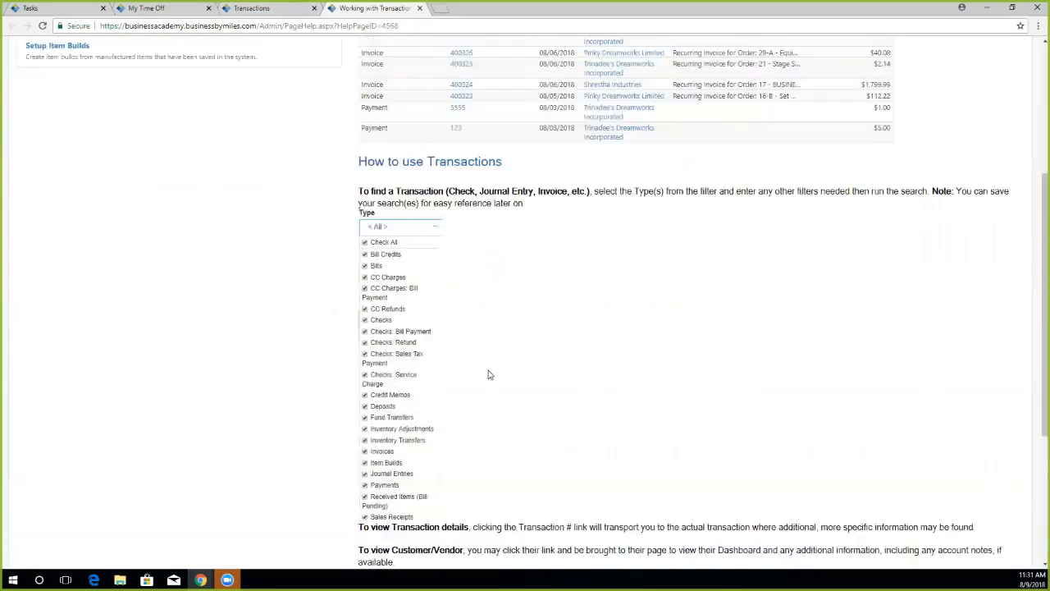
scroll(488, 375, up, 3)
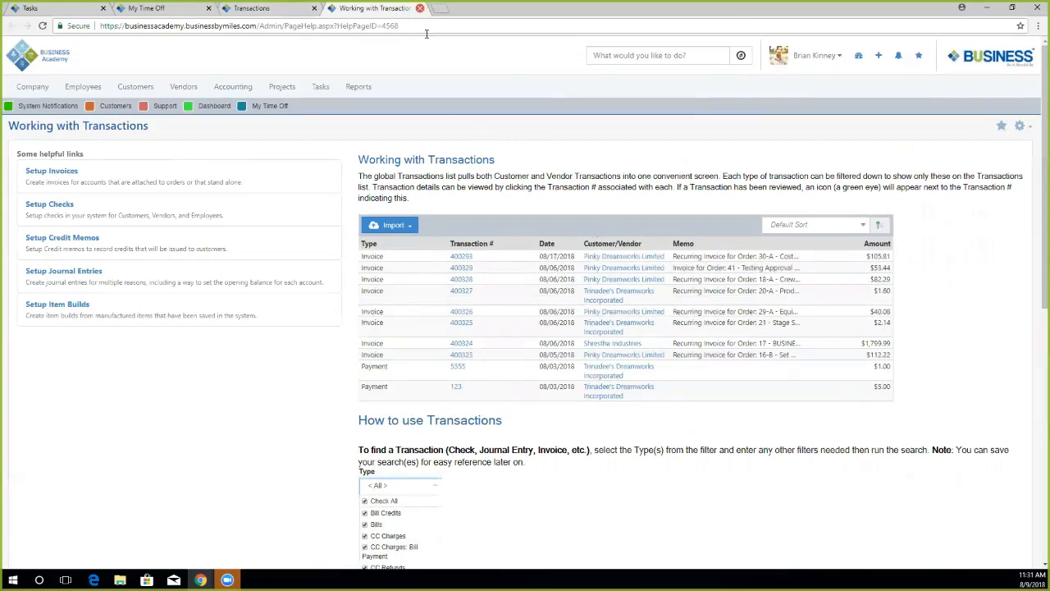
click(420, 7)
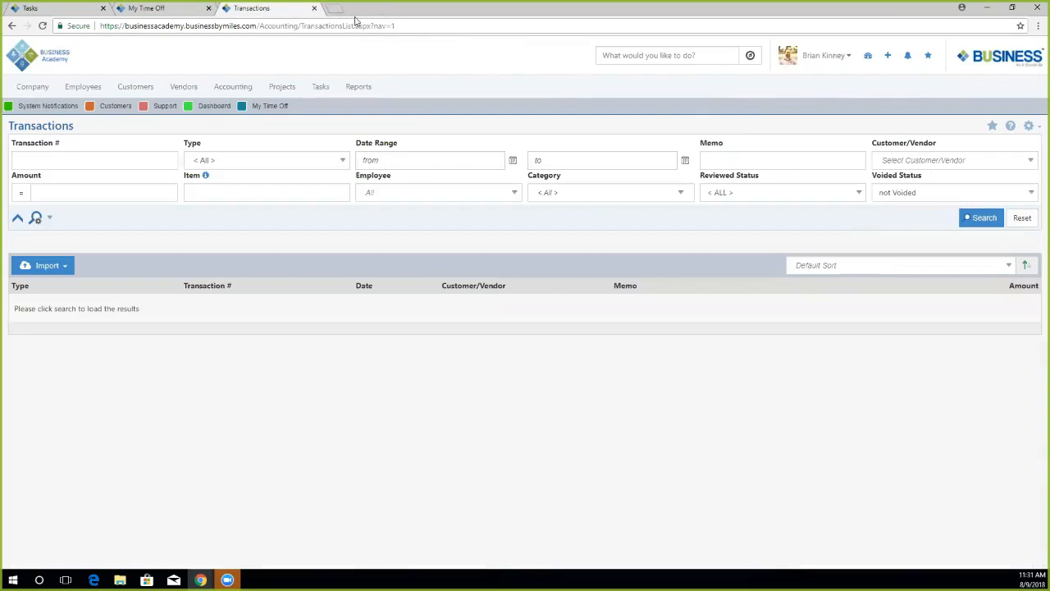
Step: Open the settings of the Transactions page, review the permissions that affect it and close the settings page
click(1029, 126)
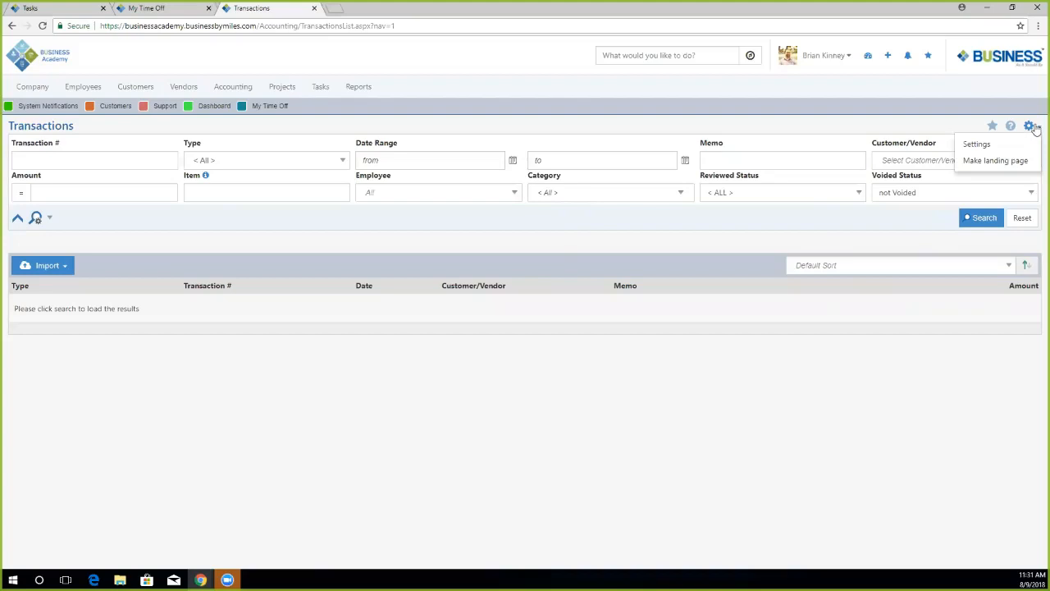
click(977, 144)
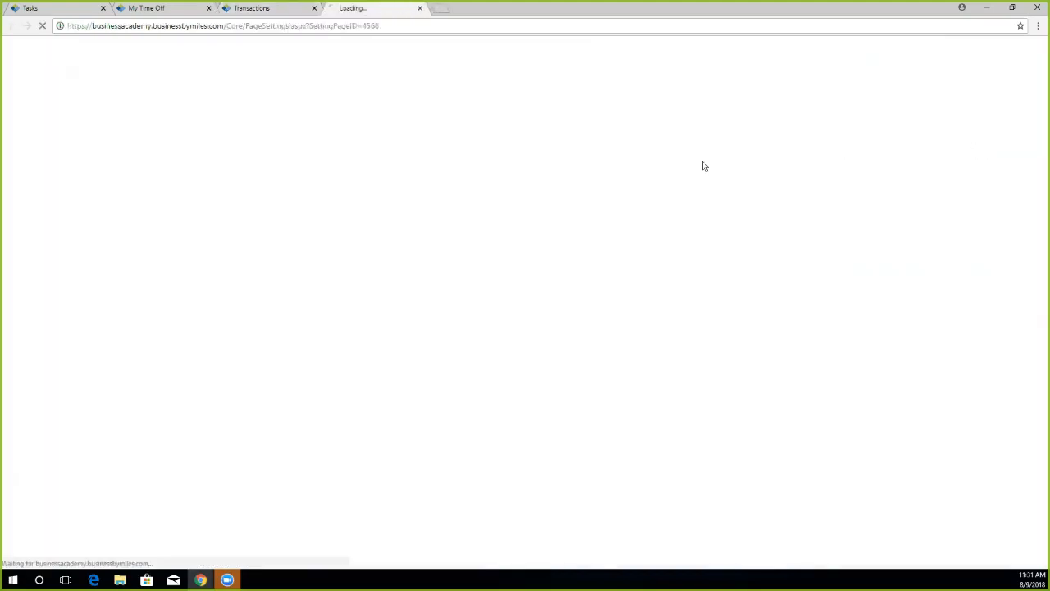
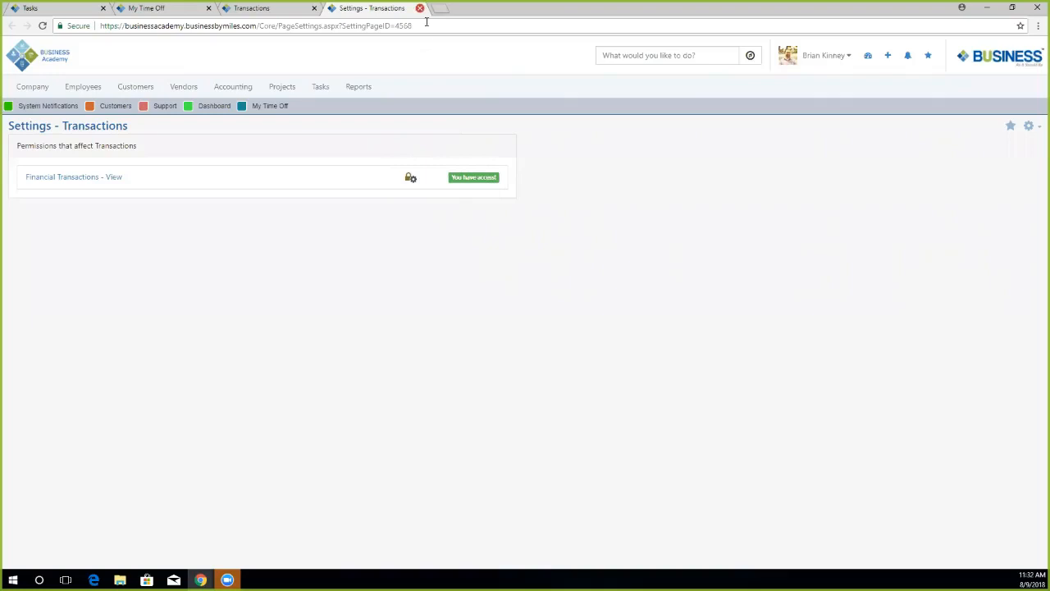
click(420, 9)
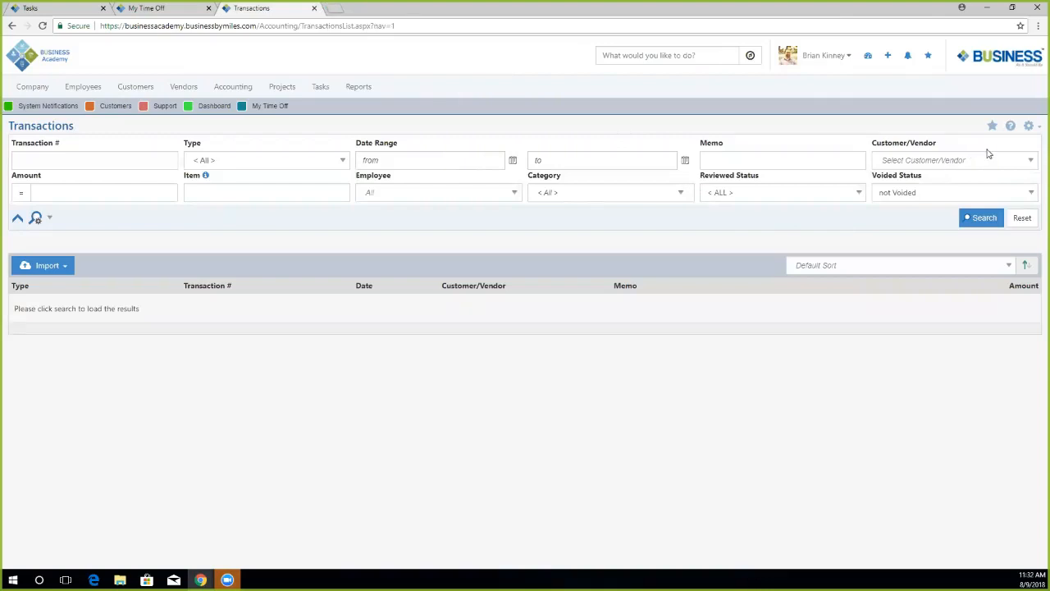
Step: Make the Transactions page the landing page and go to the landing page to check it
click(1031, 125)
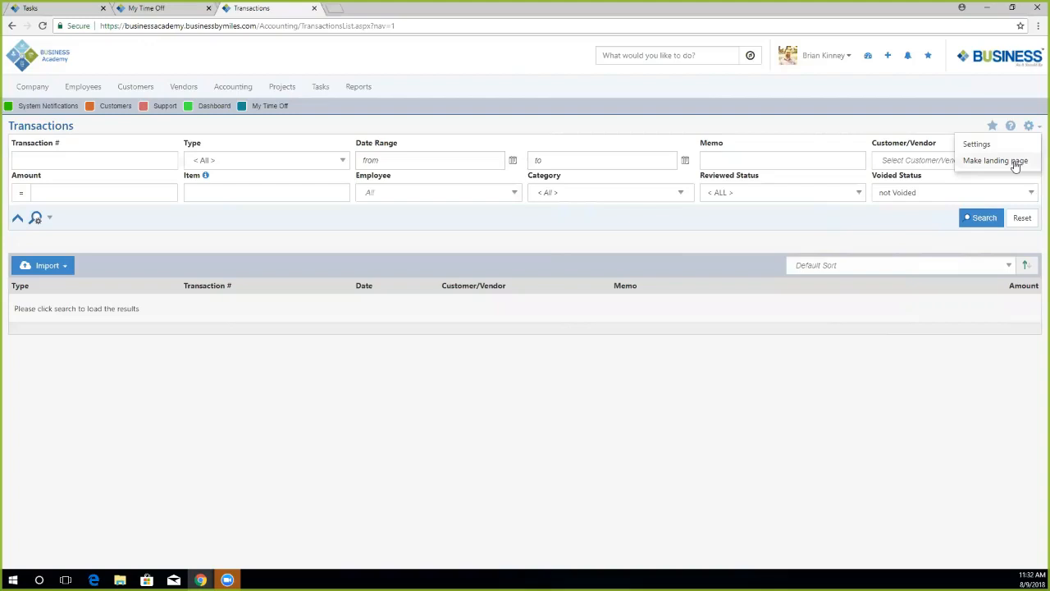
click(1016, 162)
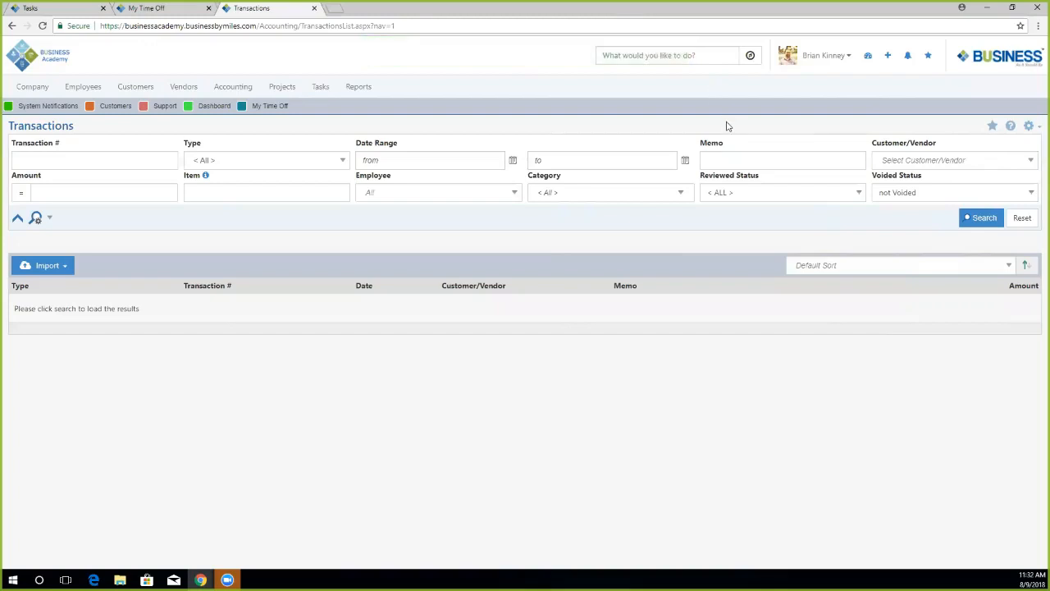
click(32, 59)
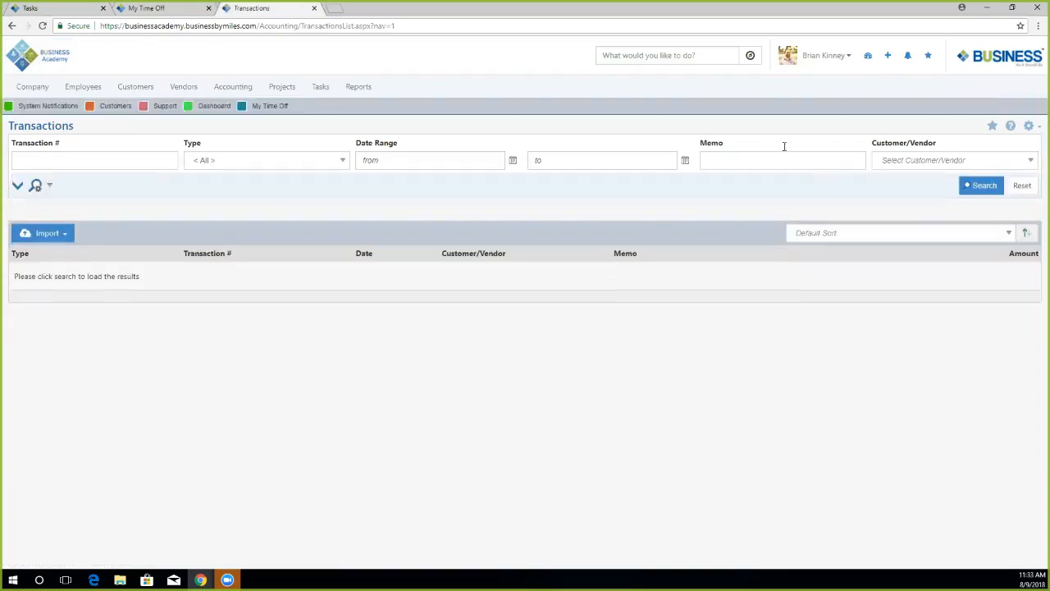
Step: Make the My Time Off page the landing page and check it by going to the landing page from Transactions
click(169, 8)
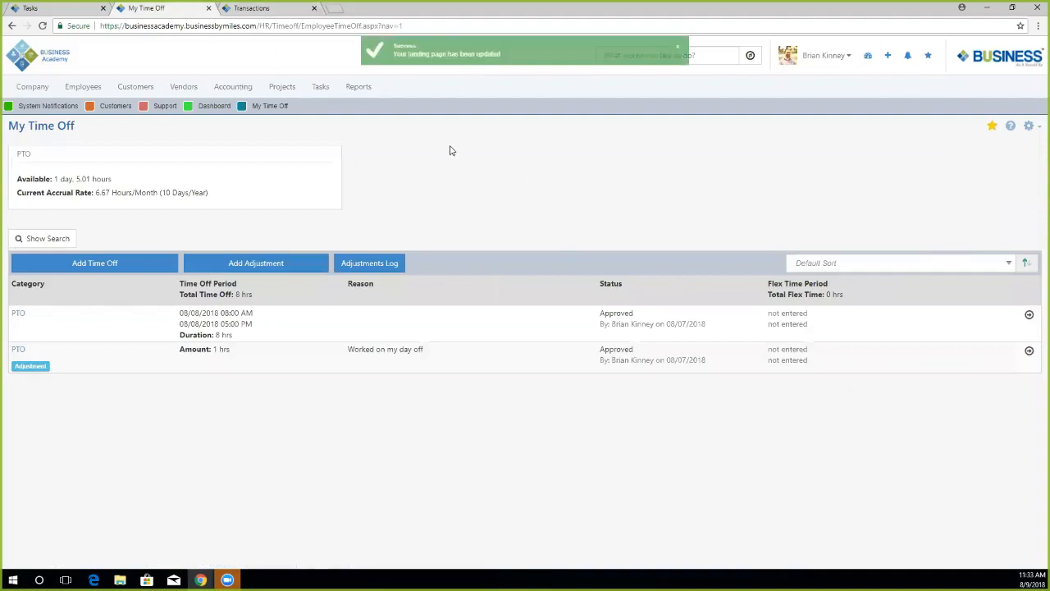
click(246, 10)
click(23, 54)
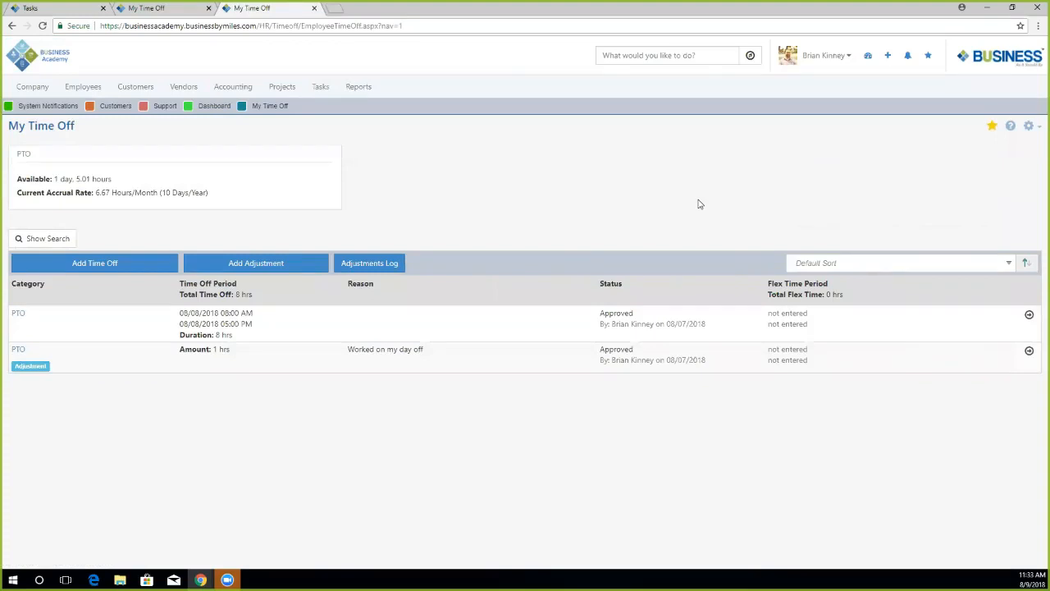
Step: Make the Dashboard the landing page, close its browser tab and go to the landing page from My Time Off
click(868, 59)
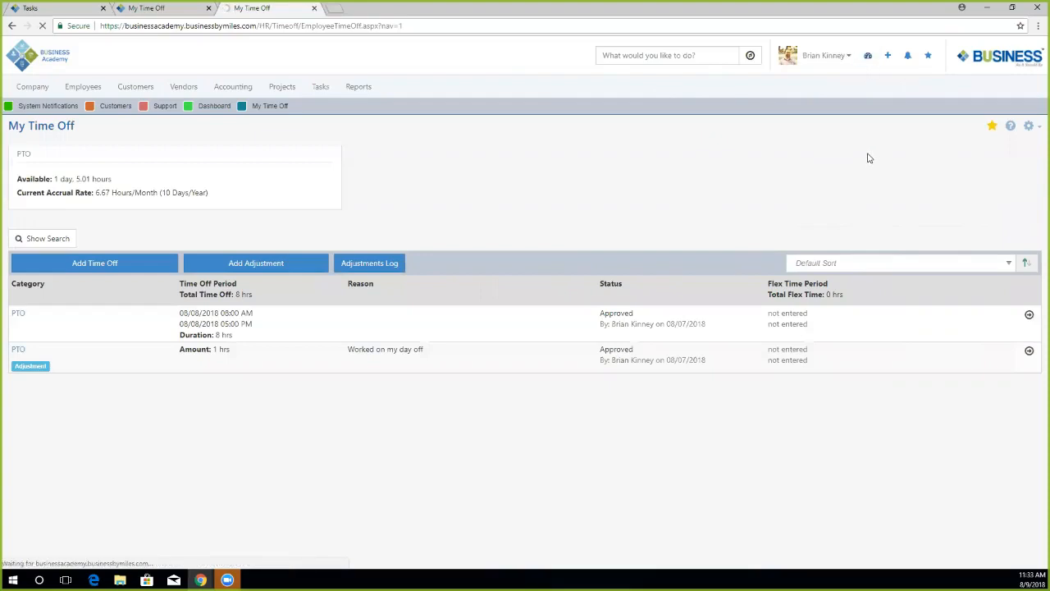
click(1022, 127)
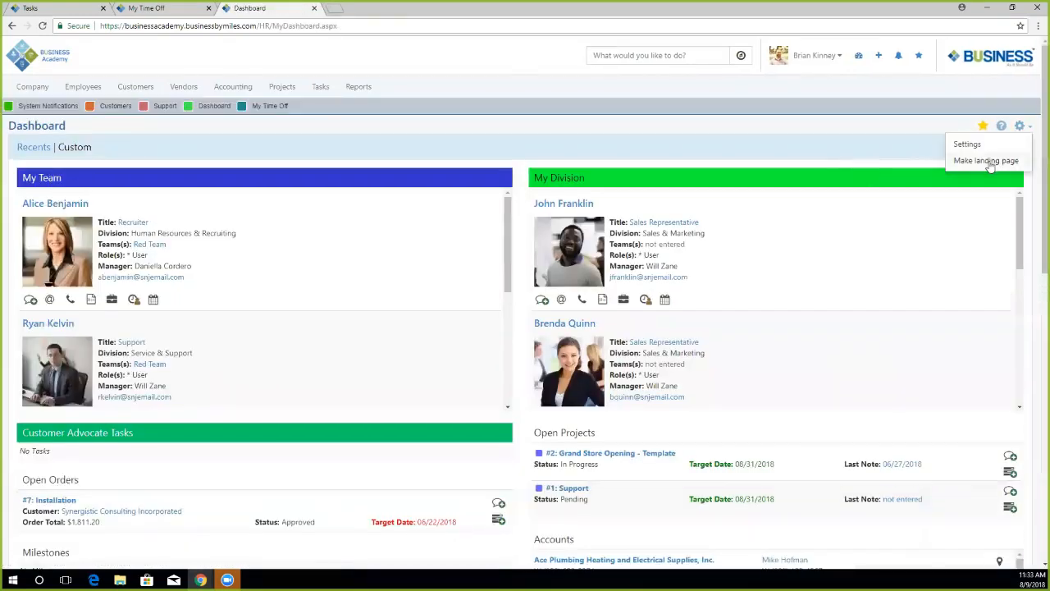
click(1005, 159)
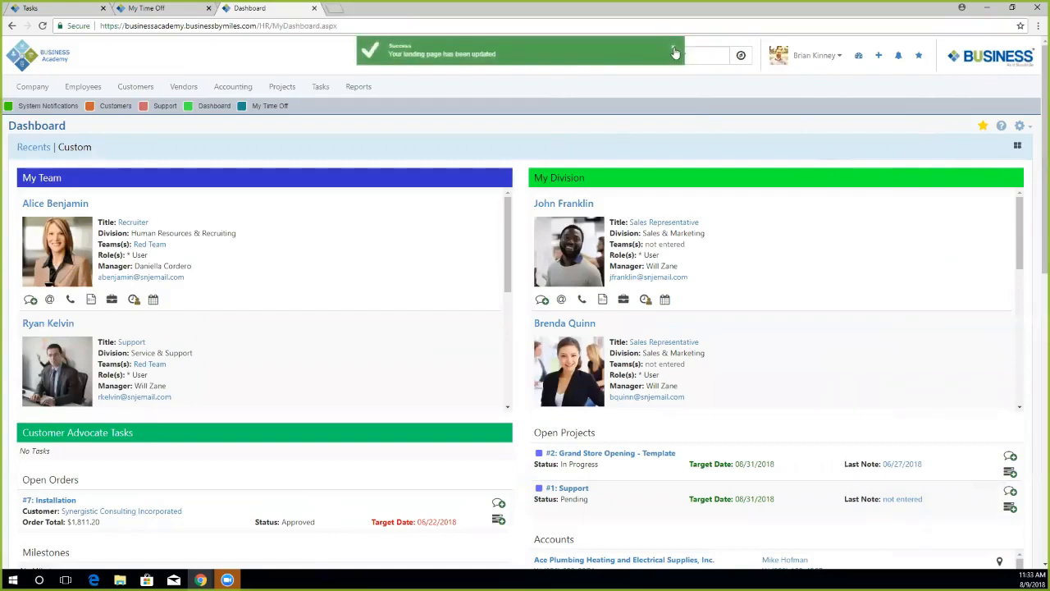
click(673, 52)
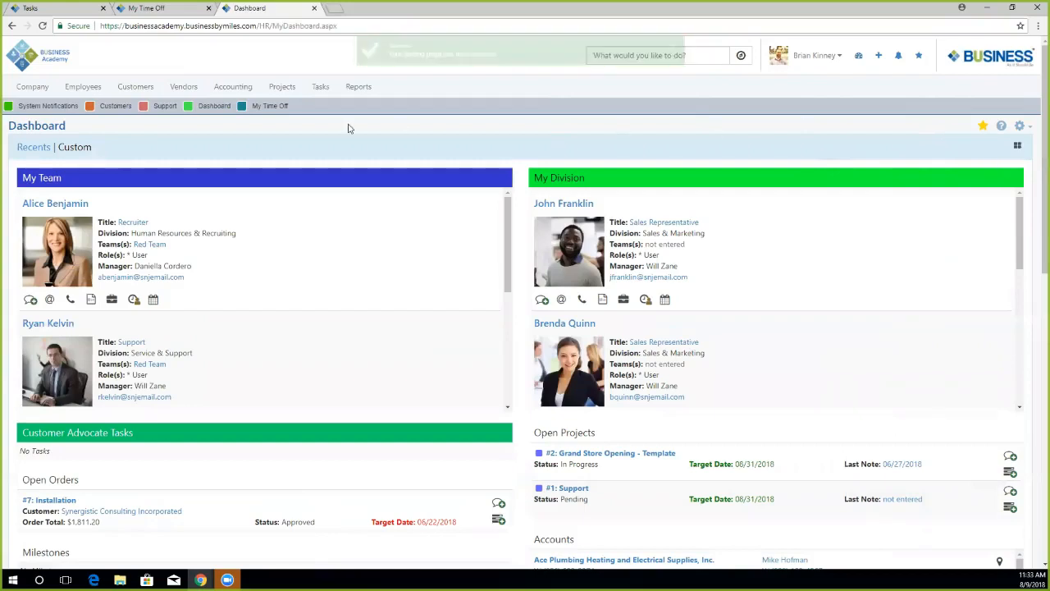
click(314, 10)
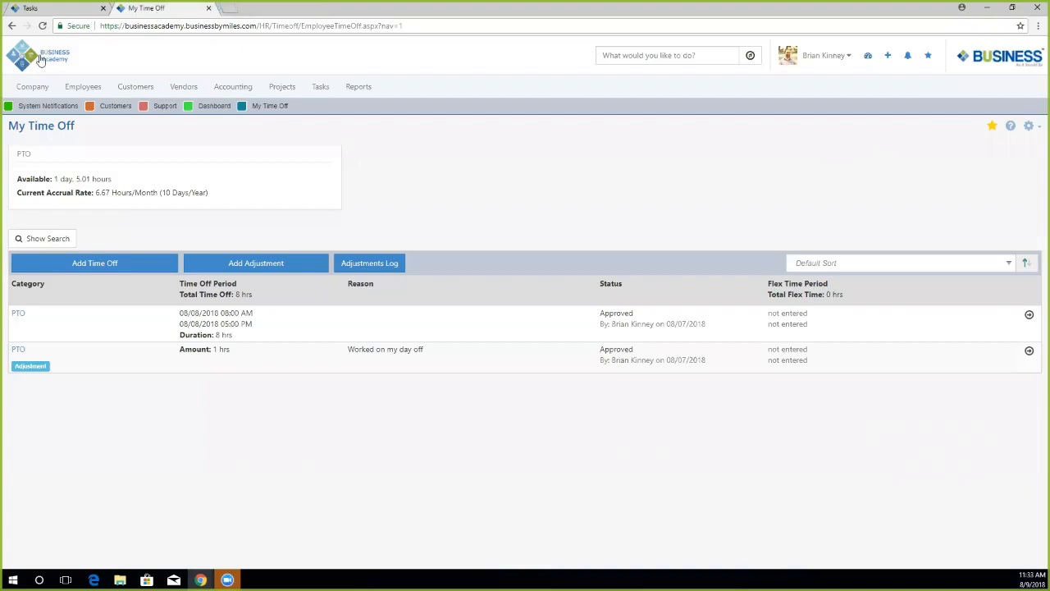
click(49, 55)
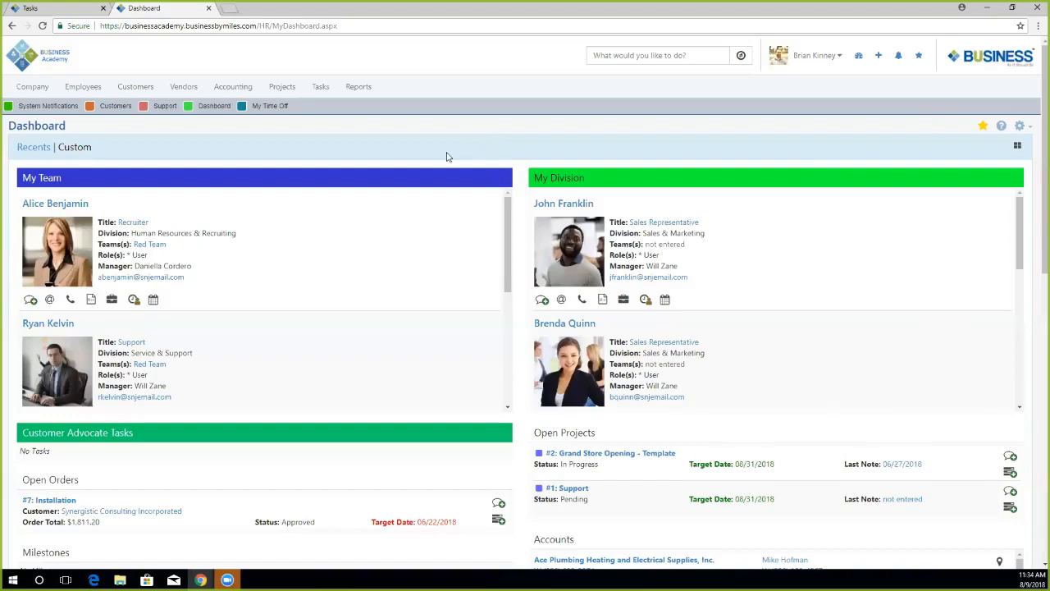
Step: Open the personal calendar and compare its day, week and month views, ending in the week view
click(814, 54)
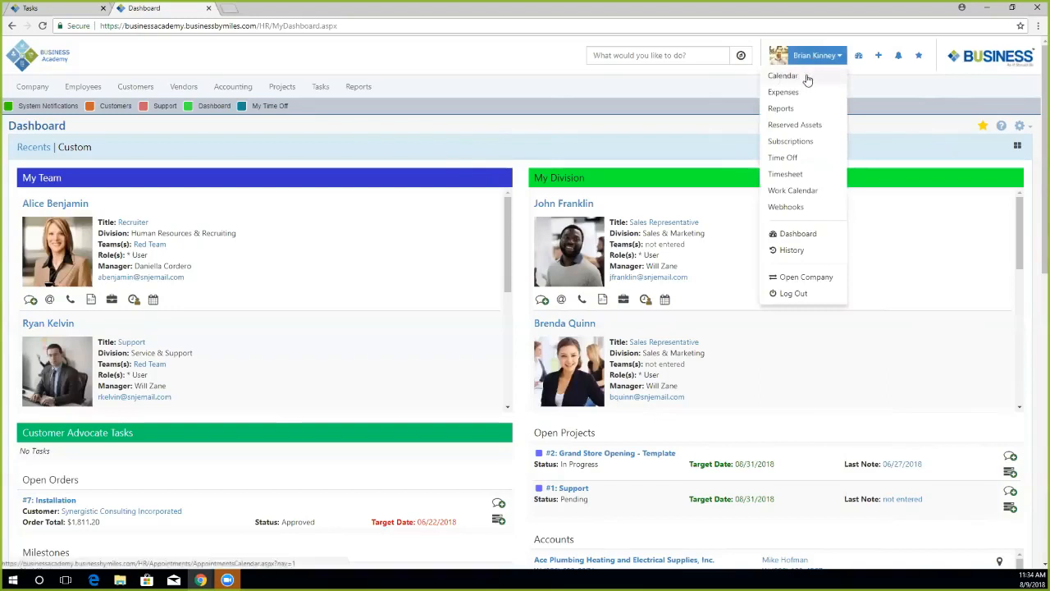
click(807, 78)
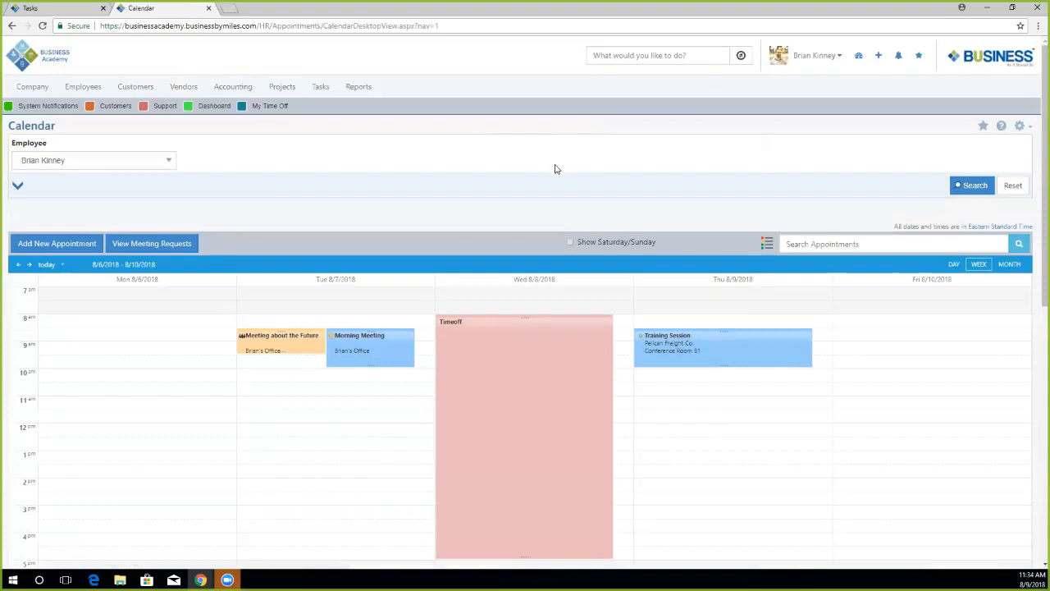
scroll(553, 160, down, 1)
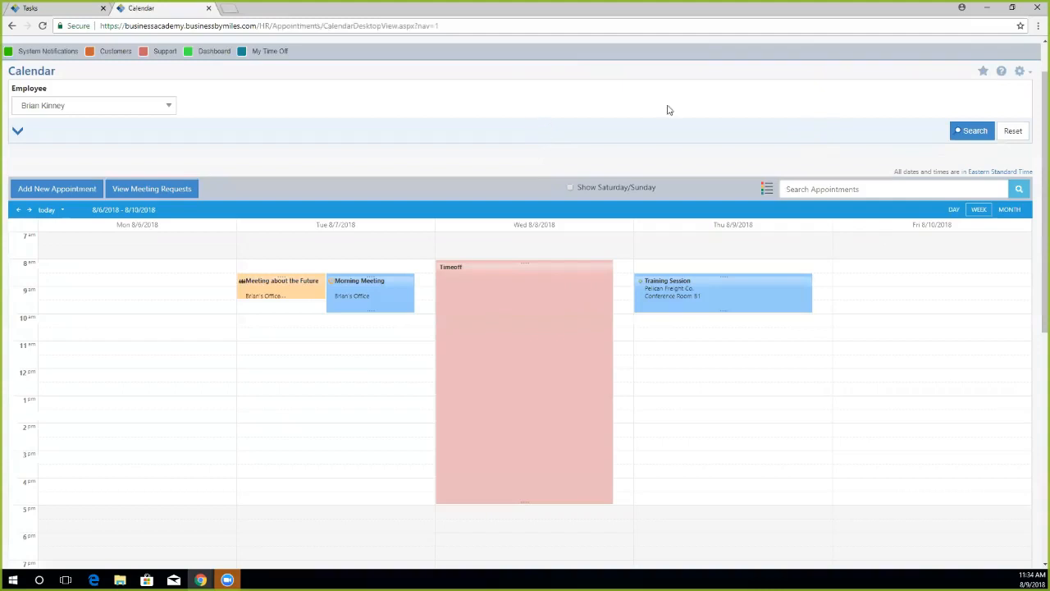
click(953, 210)
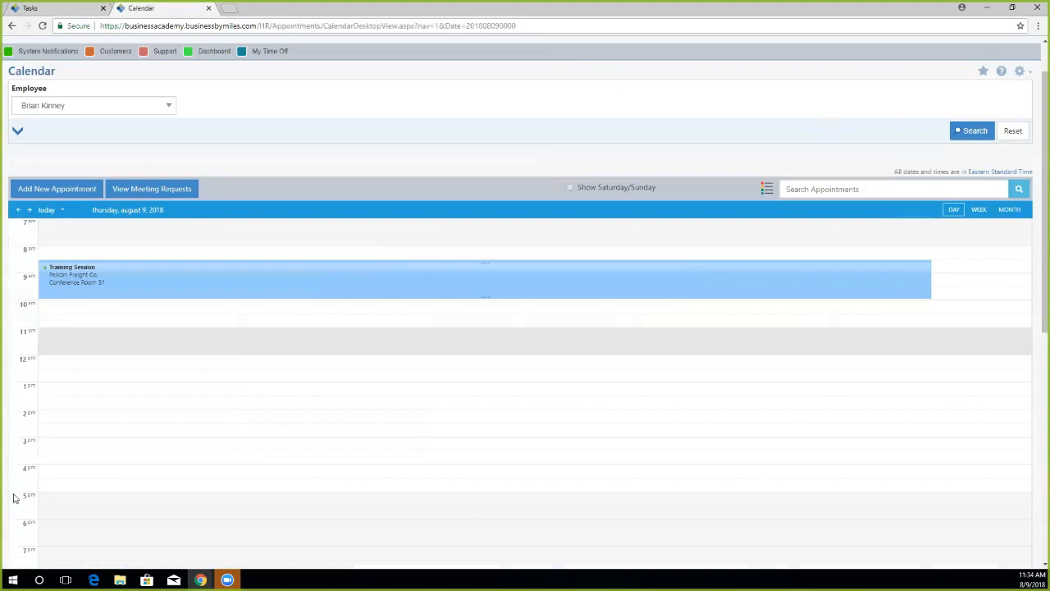
click(975, 210)
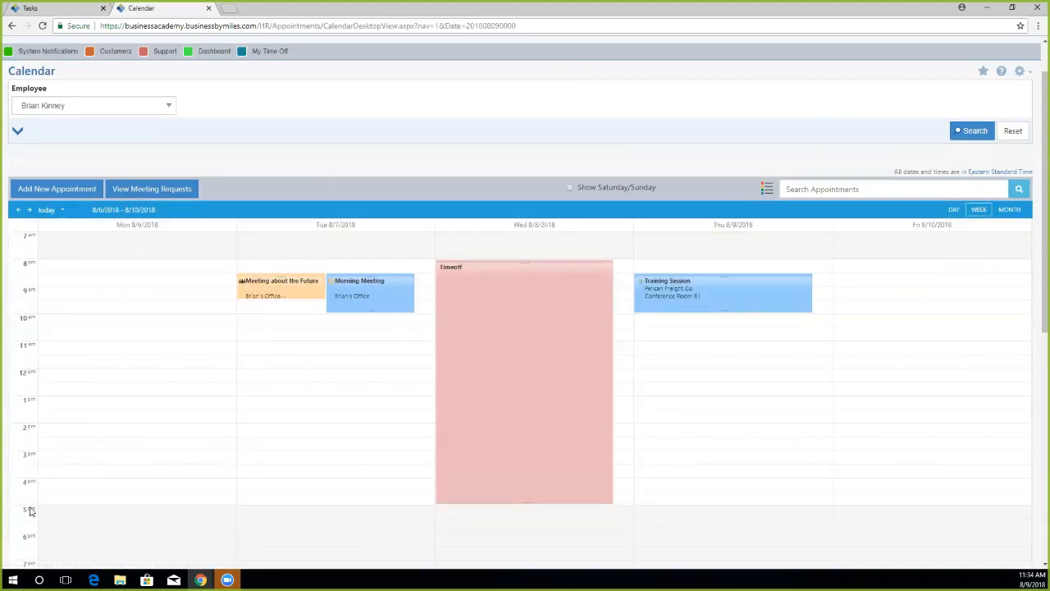
click(1009, 210)
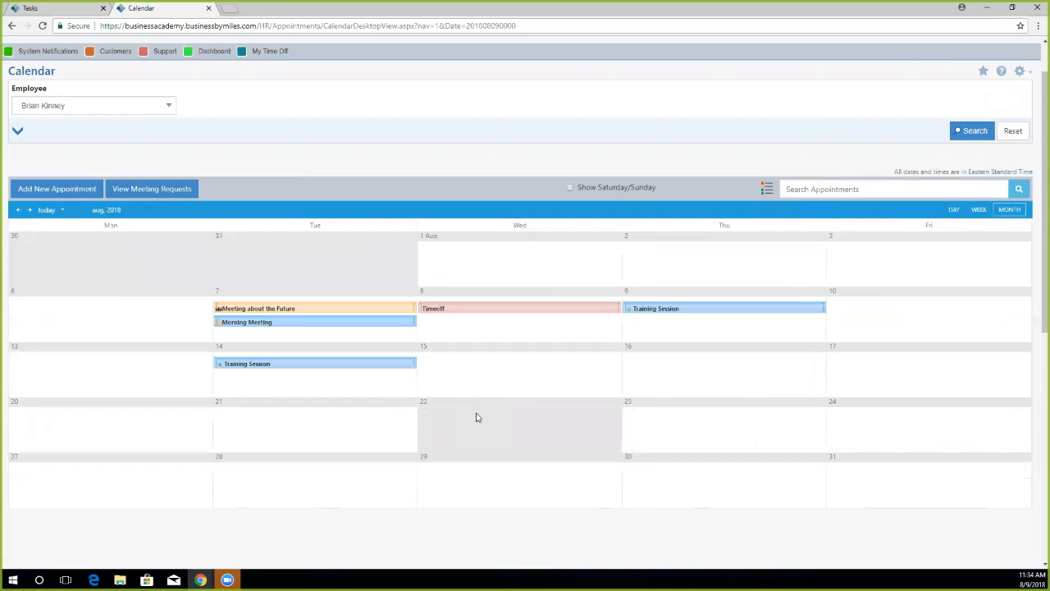
click(978, 210)
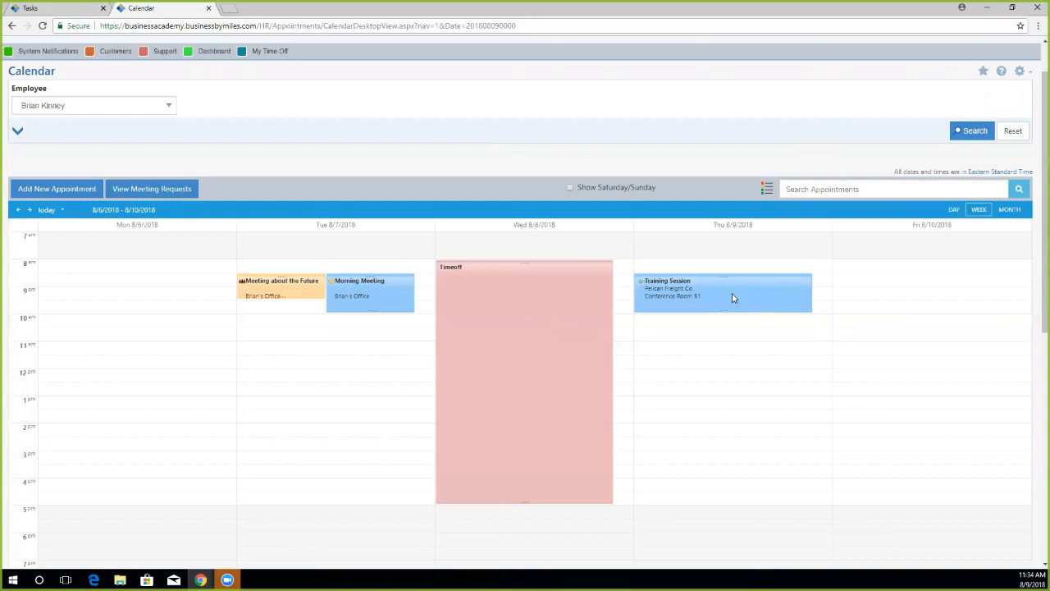
Step: Move Thursday's Training Session to start at 11 AM, editing only this appointment of the recurring series
drag(734, 295, 754, 368)
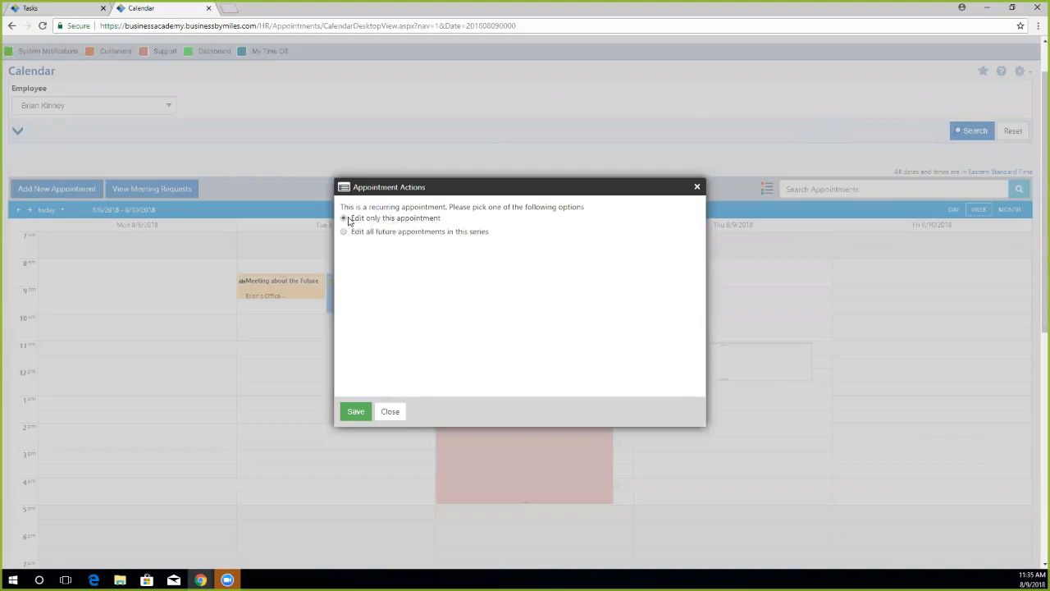
click(375, 235)
click(350, 219)
click(355, 410)
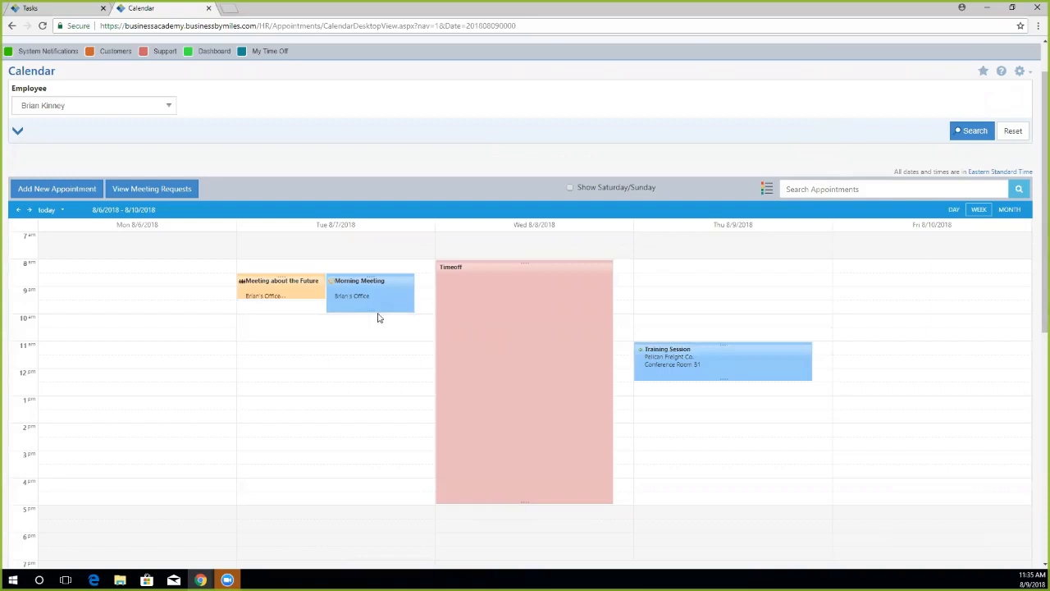
Step: Try to shorten Tuesday's Morning Meeting to end at 9 AM without sending an email to the attendees
drag(371, 320, 370, 291)
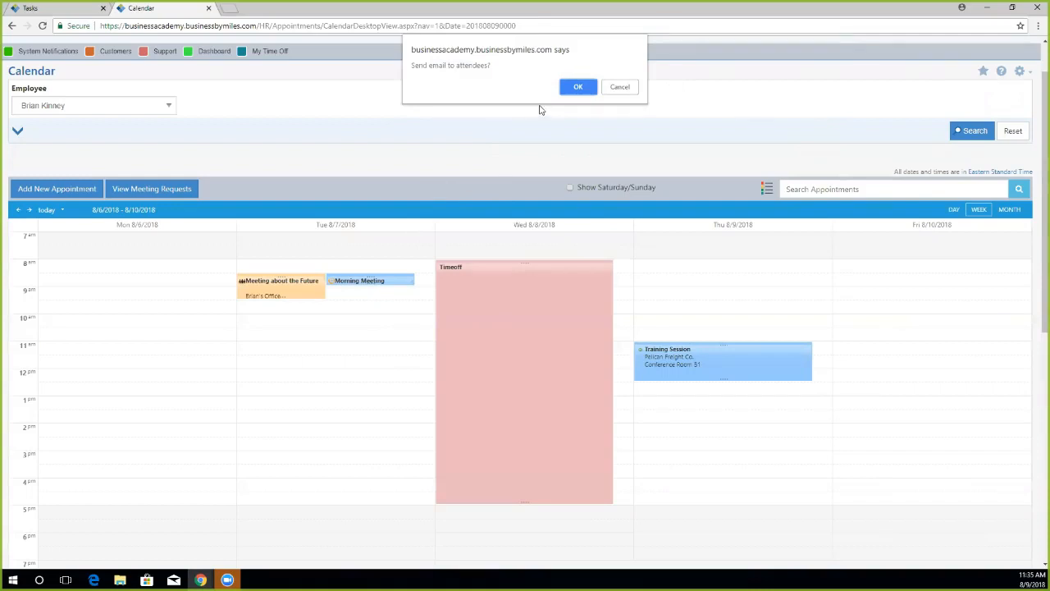
click(620, 87)
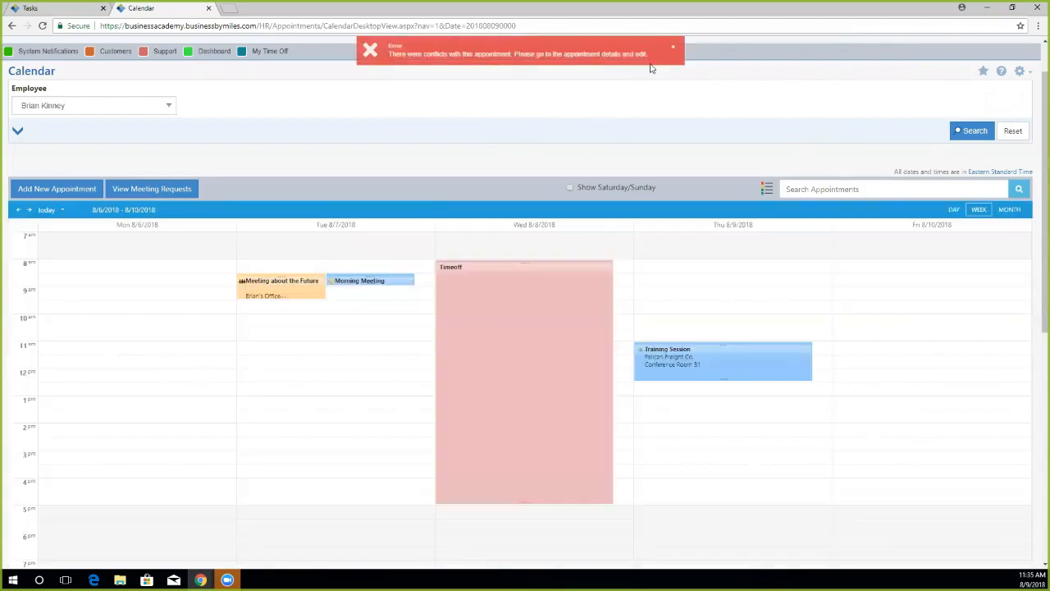
click(673, 47)
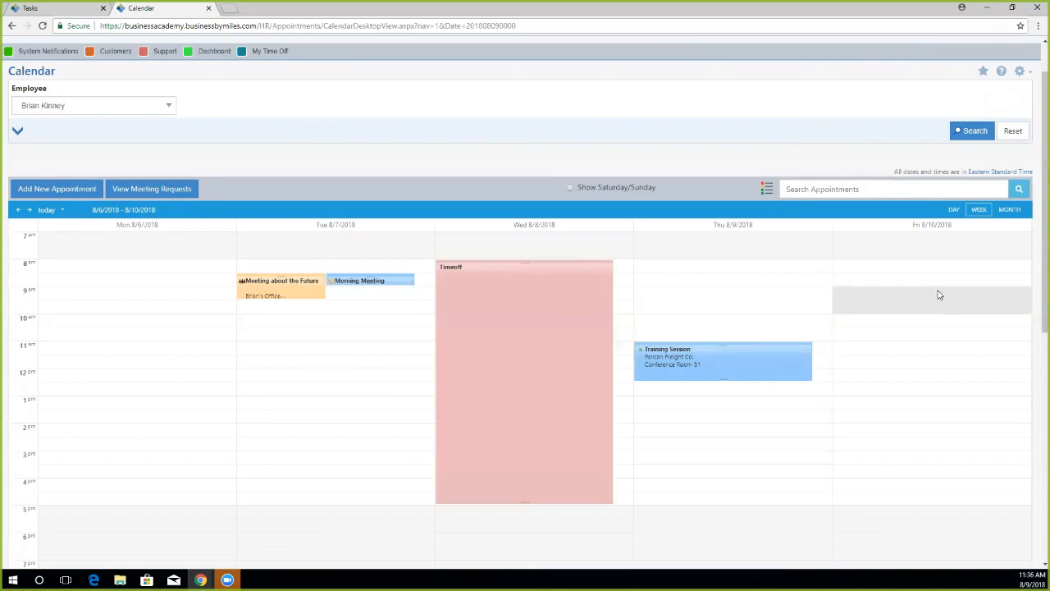
Step: Start a new appointment on Friday 8/10/2018 at 9:00 AM with subject Meeting, type Meeting and location Conference Room A2
double_click(913, 297)
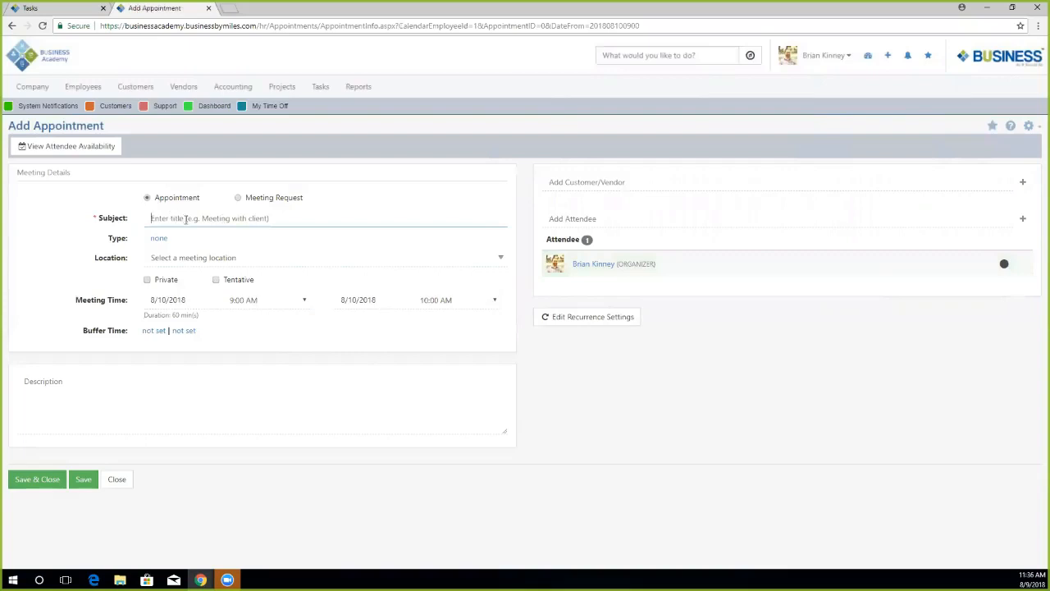
text(Meeting)
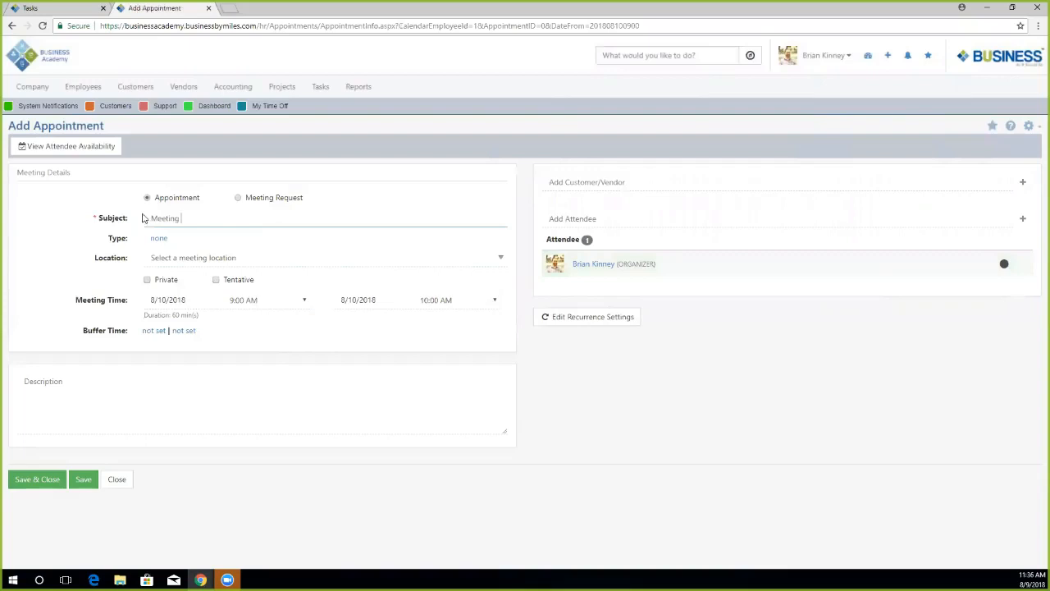
click(159, 239)
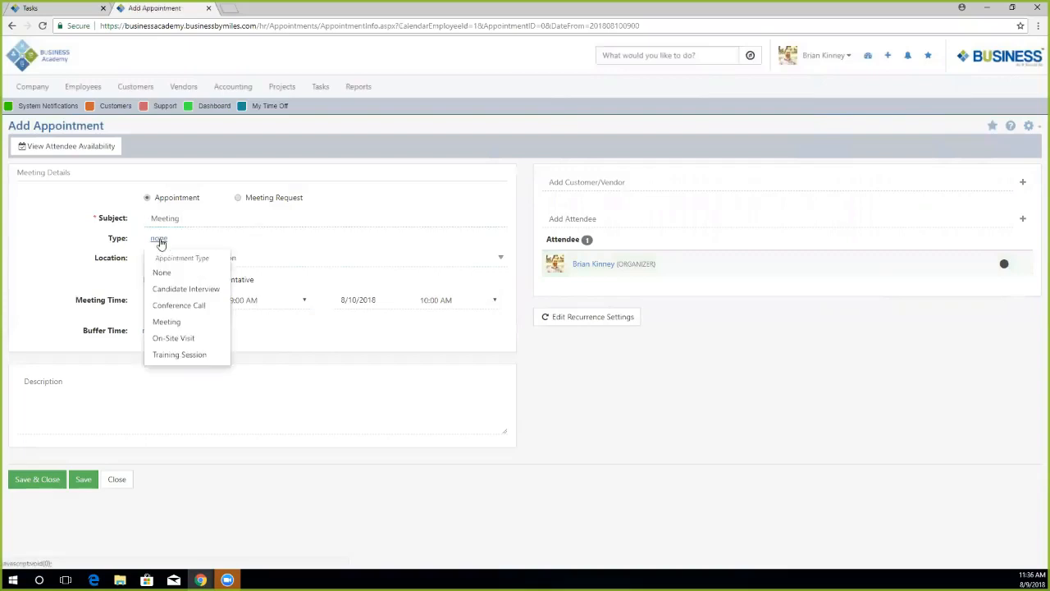
click(182, 323)
click(188, 258)
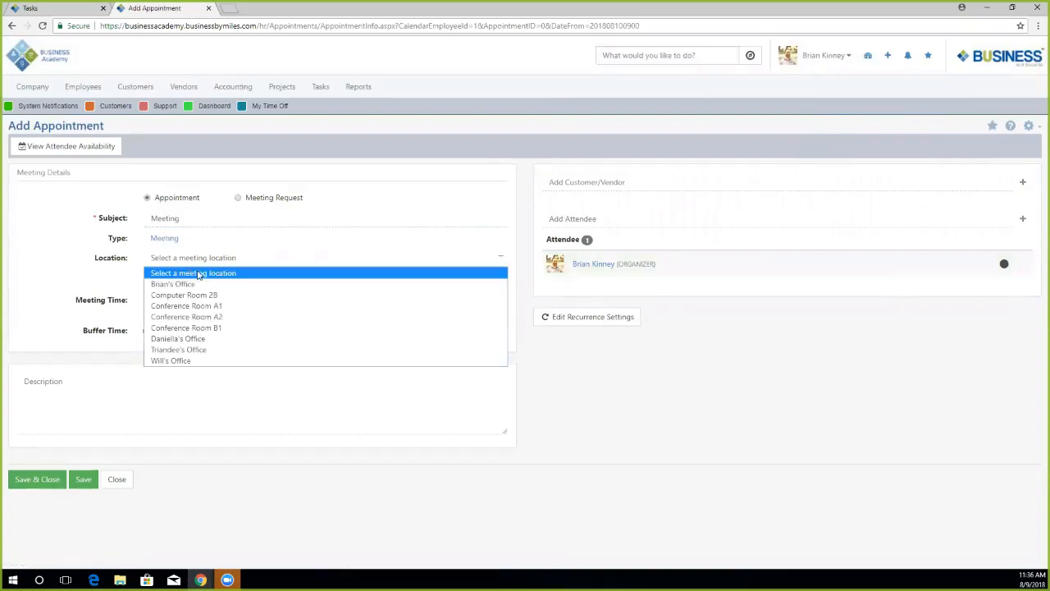
click(210, 320)
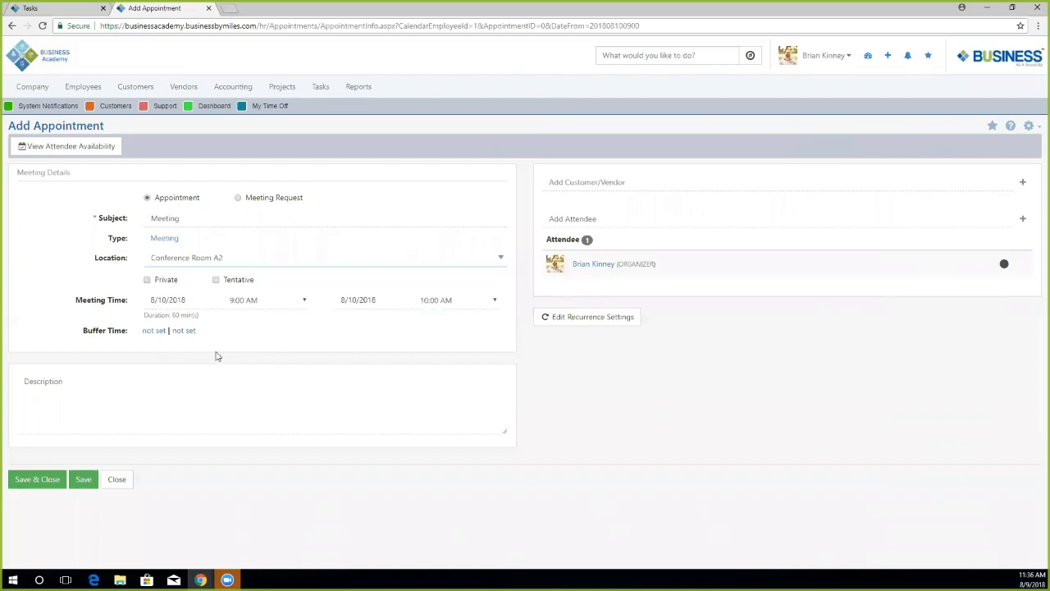
Step: Set the meeting's buffer times before and after to 30 minutes each
click(154, 330)
click(171, 394)
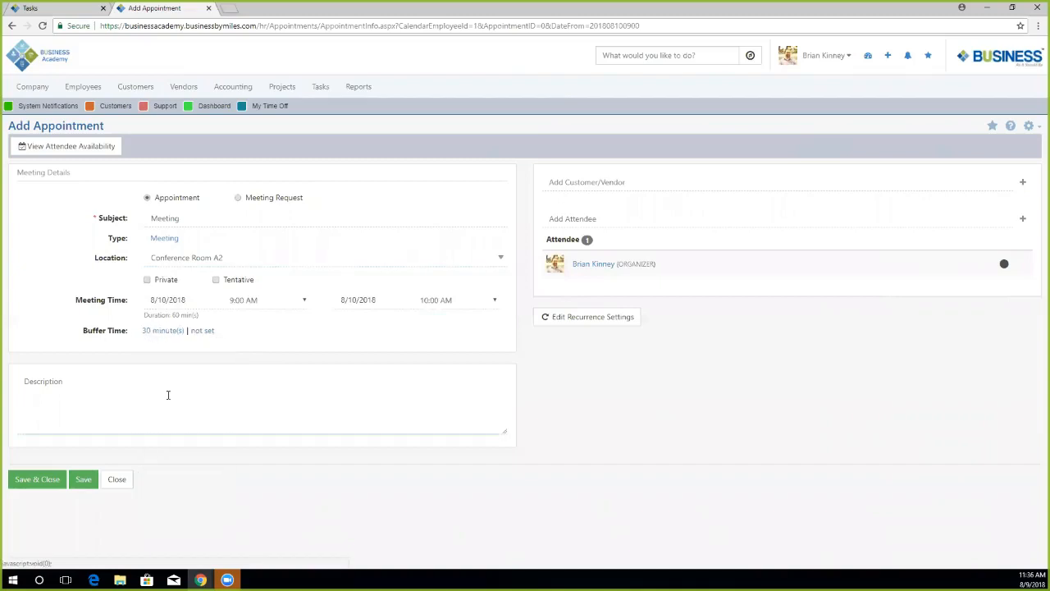
click(203, 331)
click(173, 395)
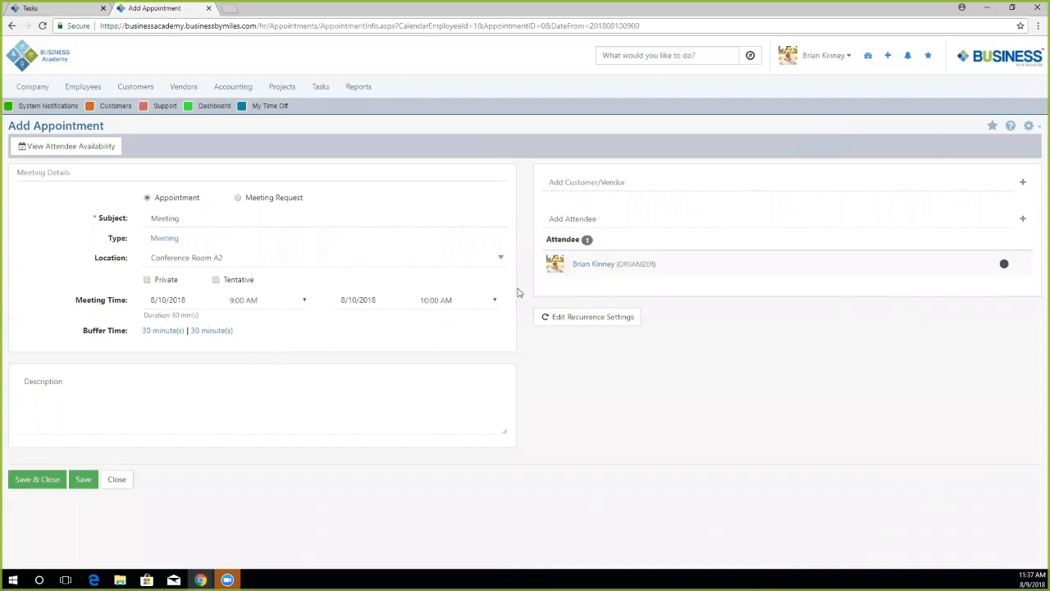
Step: Add everyone with the Accounting job title and everyone in the Service & Support division as attendees
click(602, 216)
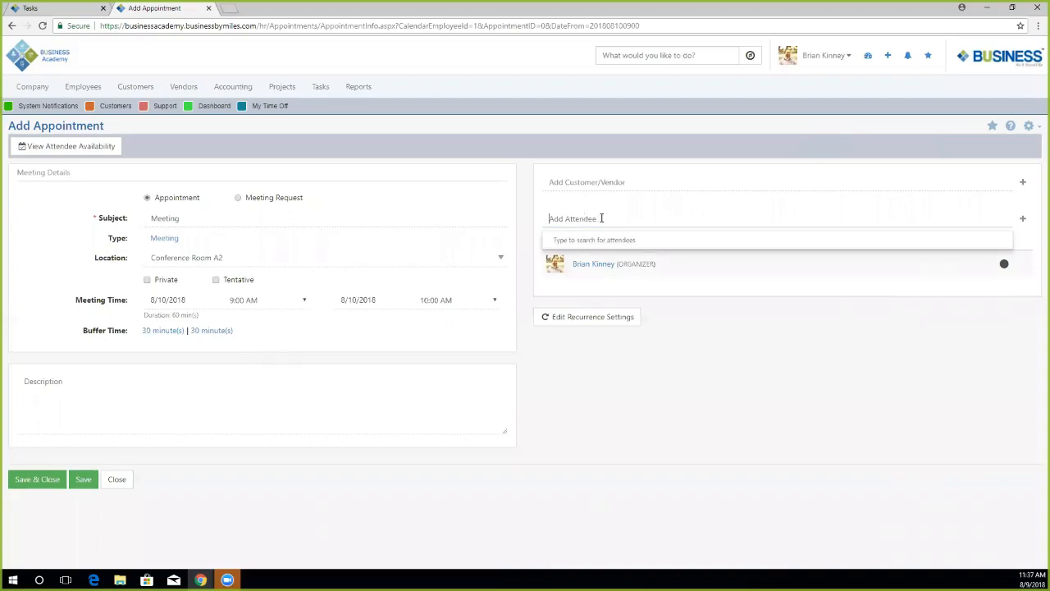
text(a)
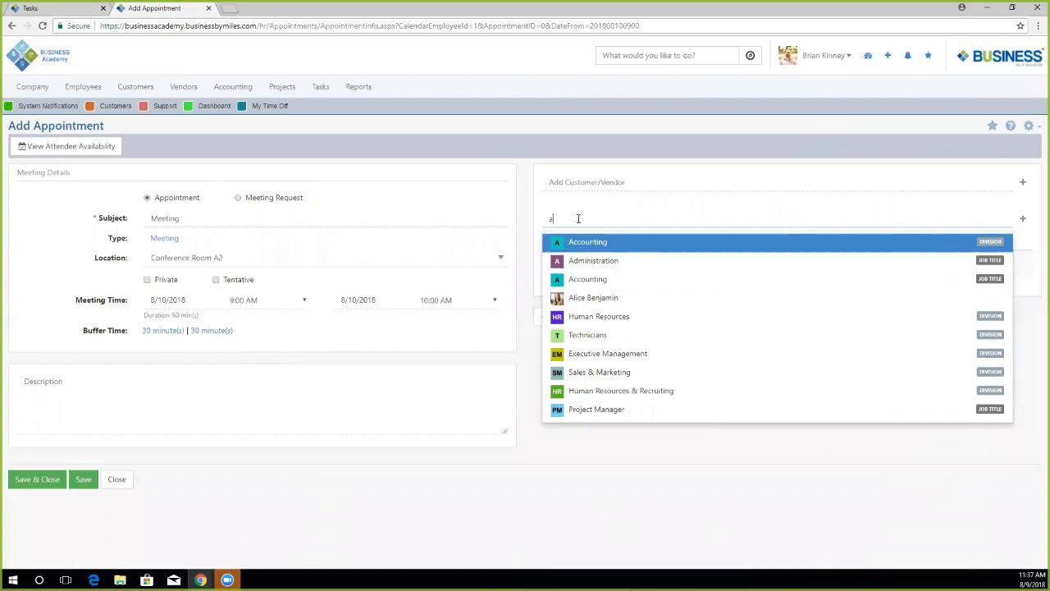
click(592, 279)
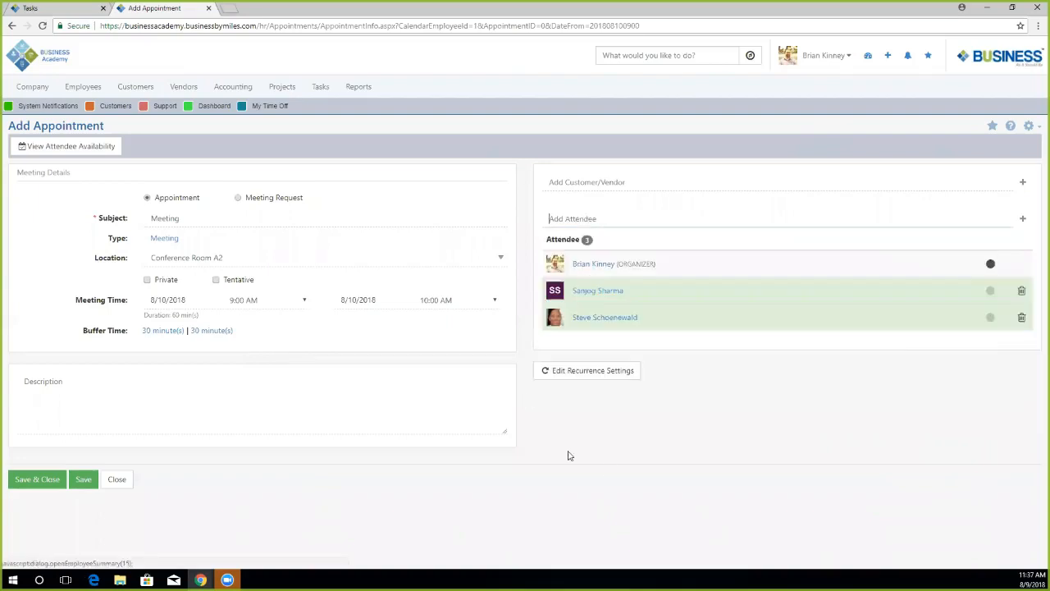
click(598, 218)
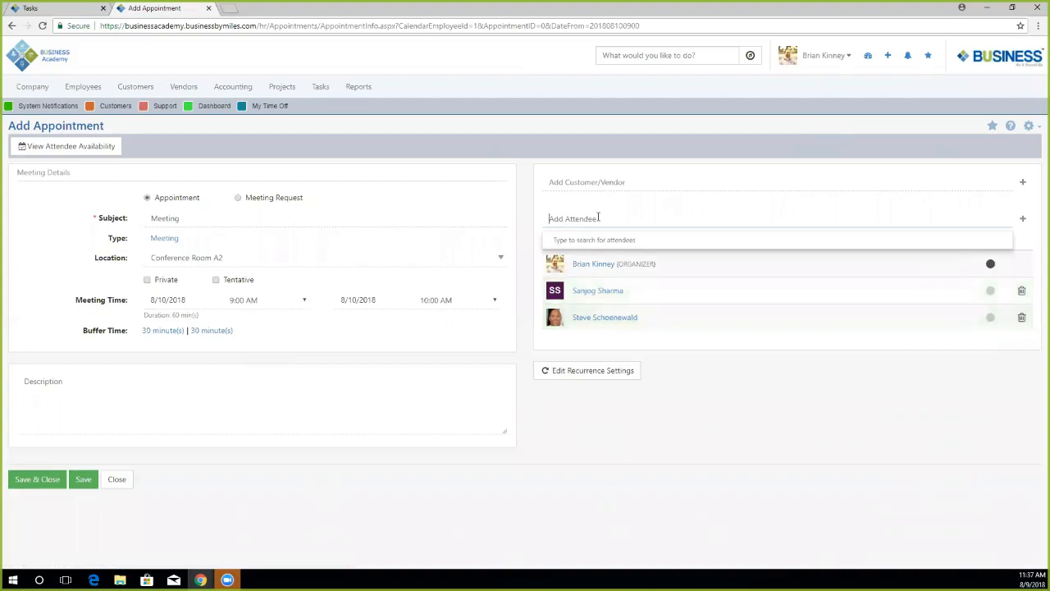
click(613, 219)
text(Se)
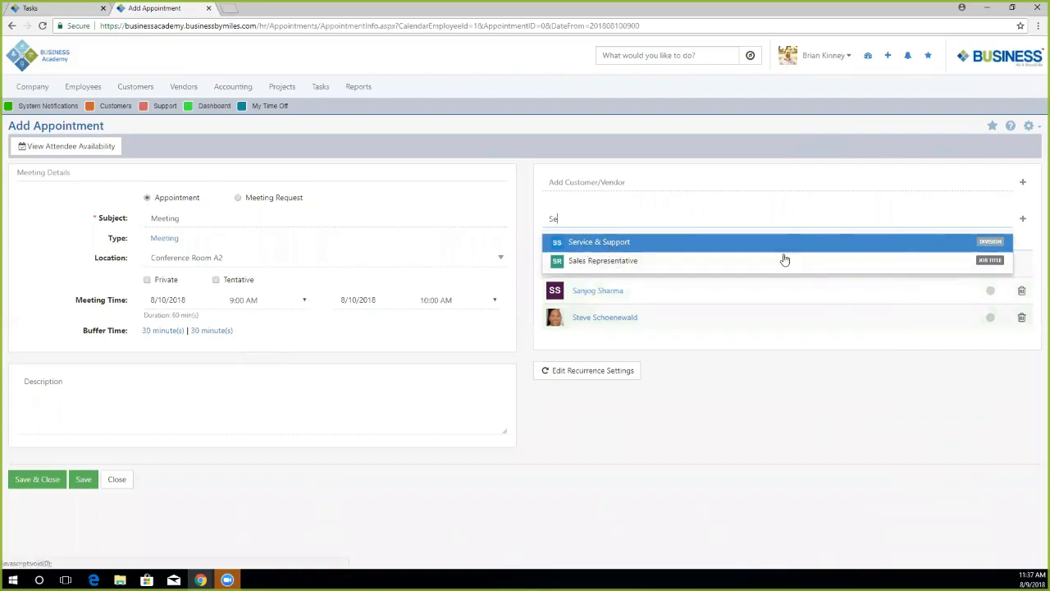
click(595, 243)
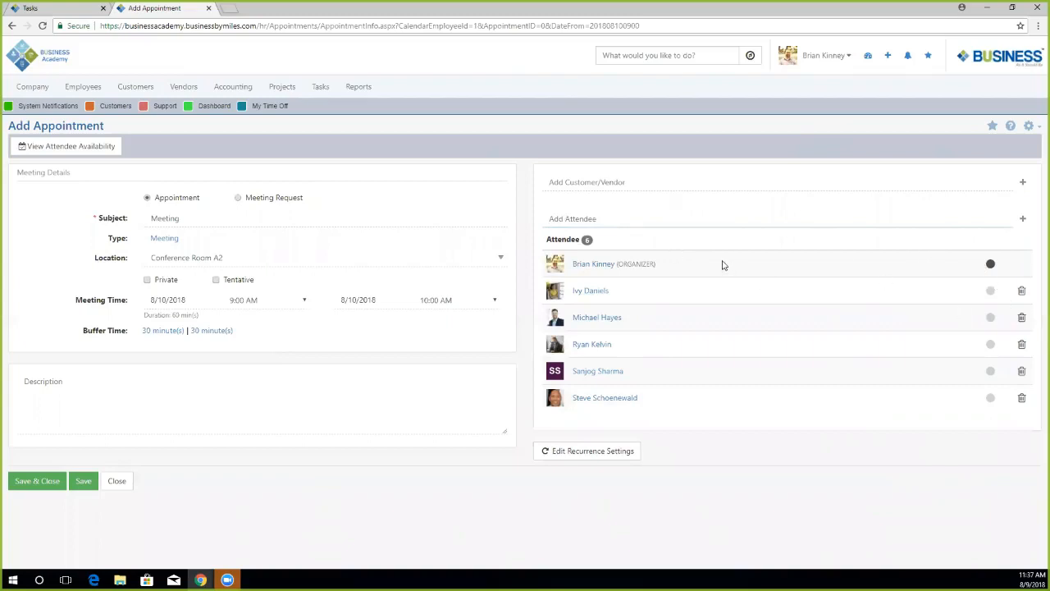
Step: Try out three other attendees as the meeting's organizer and give the role back to the original organizer
click(990, 318)
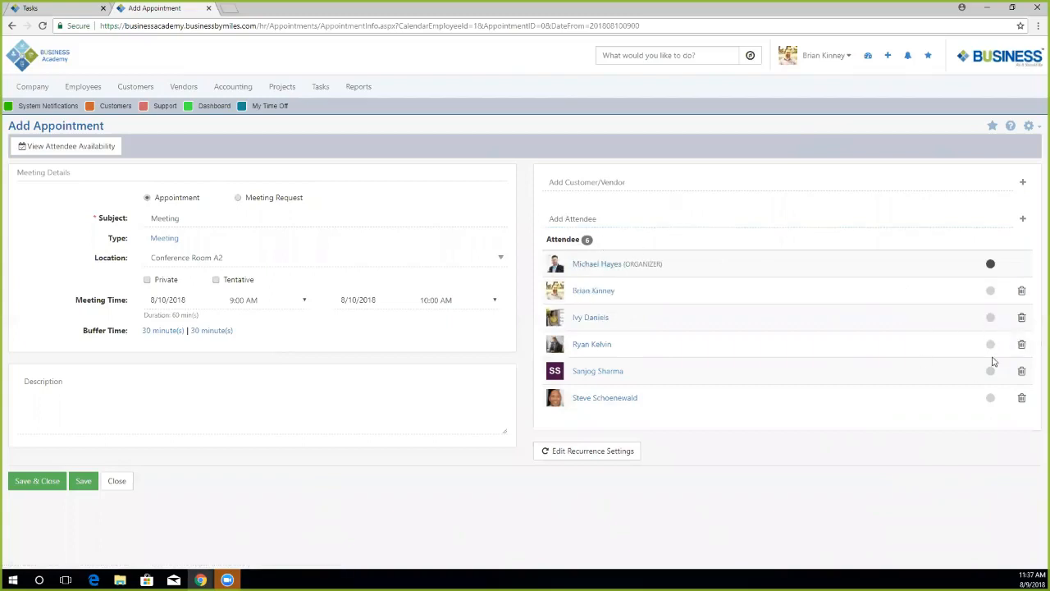
click(990, 344)
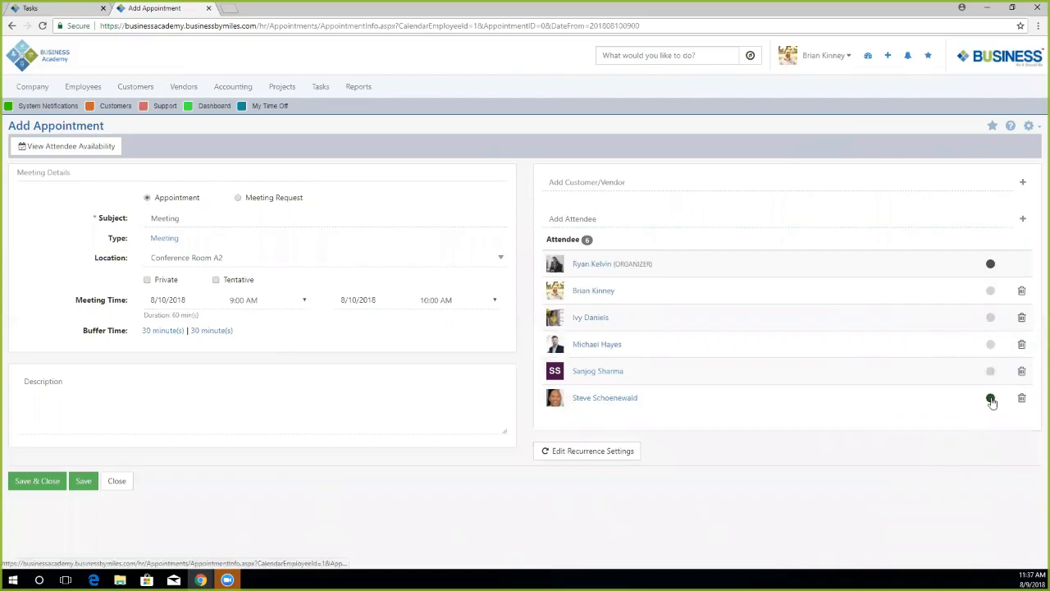
click(990, 399)
click(991, 290)
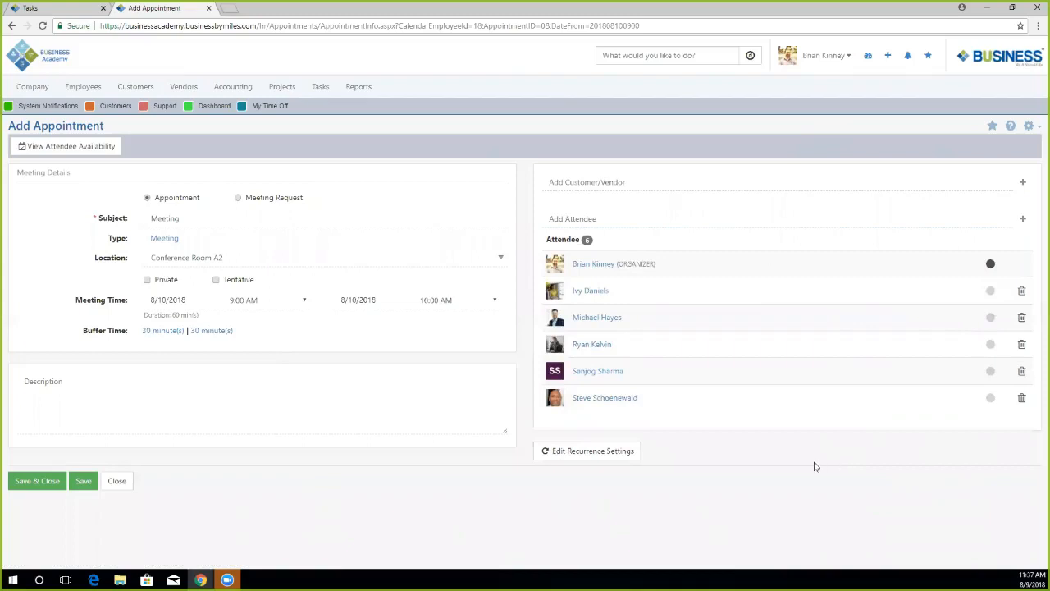
Step: Add Joes Crab Shack as the meeting's customer and its contact person as an attendee
click(589, 181)
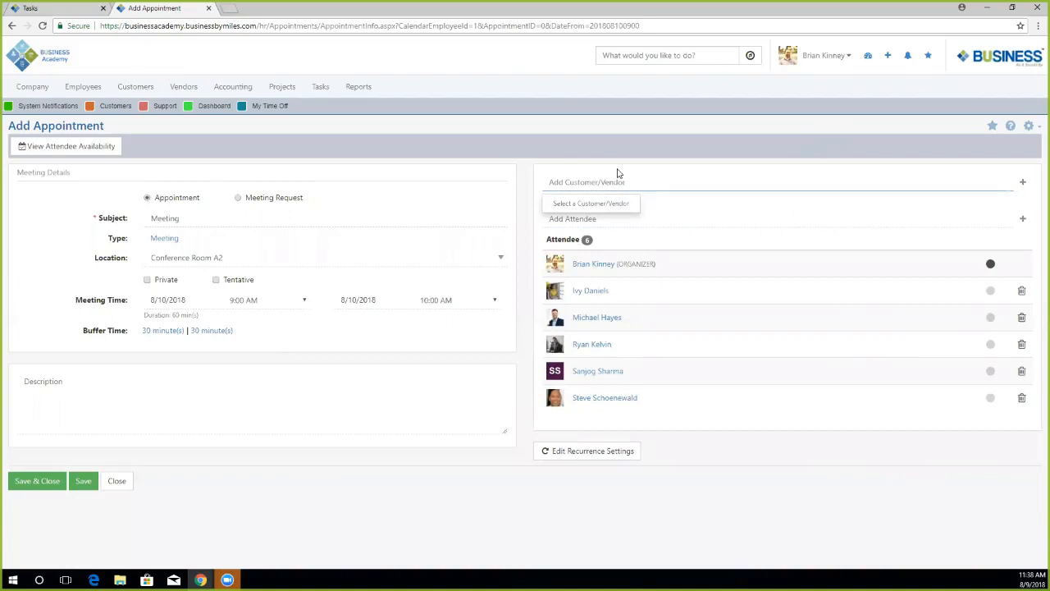
text(Joe)
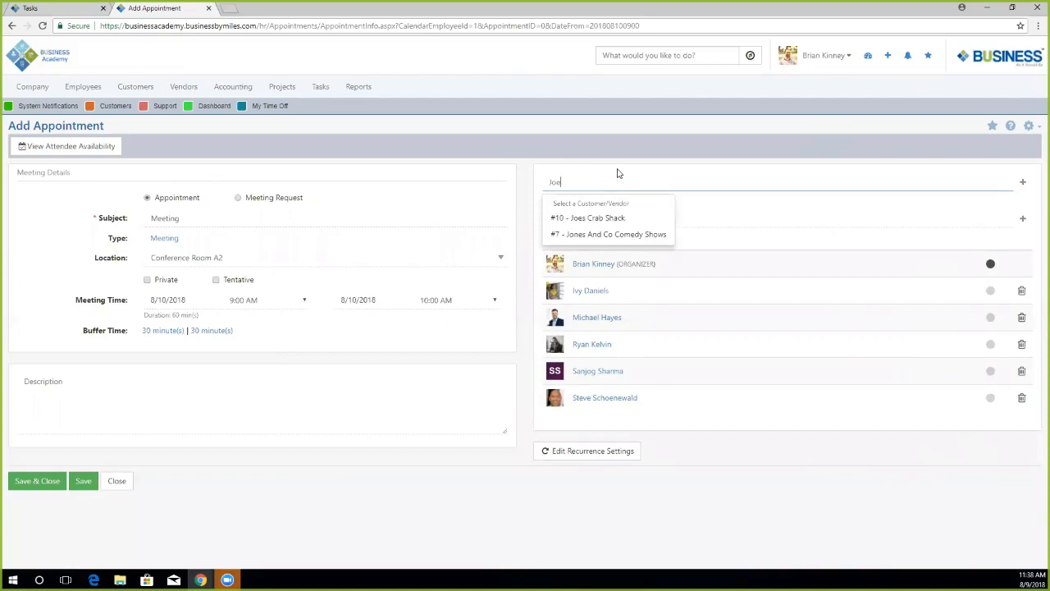
click(598, 220)
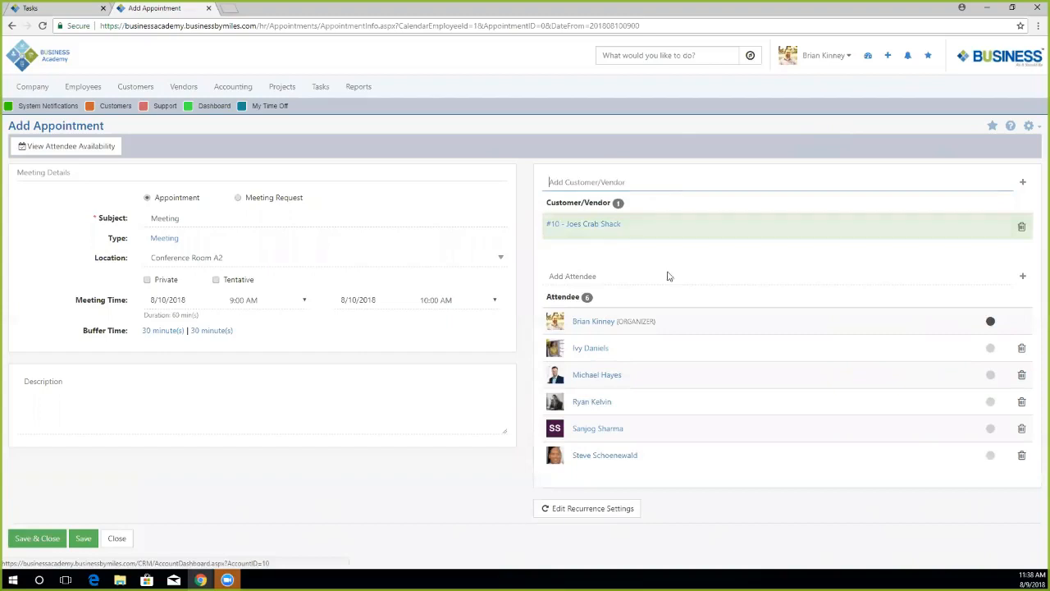
click(575, 275)
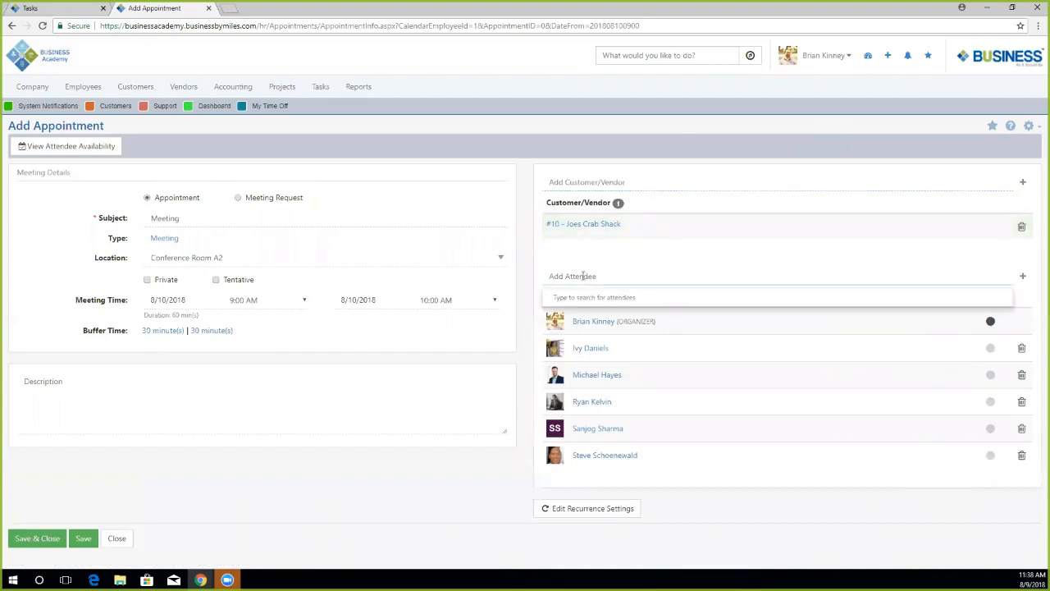
text(Jo)
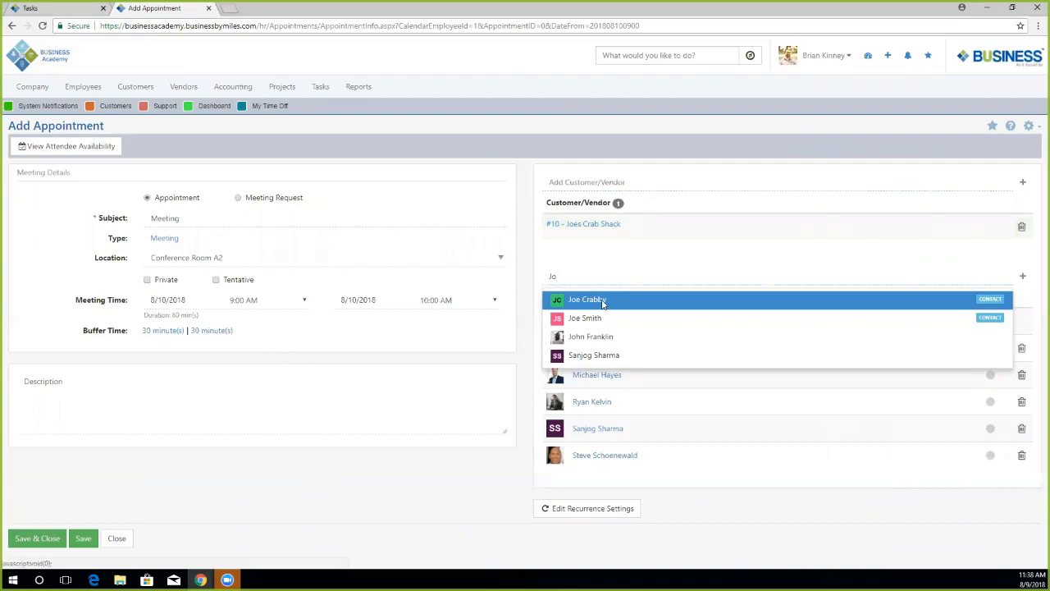
click(603, 302)
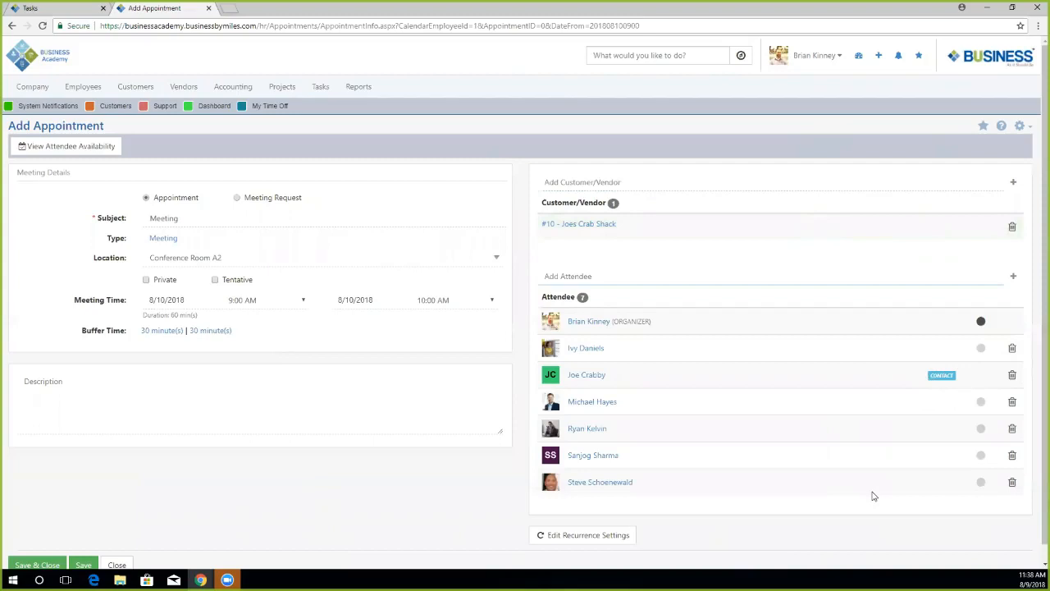
Step: Save the appointment without sending an email to the attendees and dismiss the notification
scroll(365, 484, down, 1)
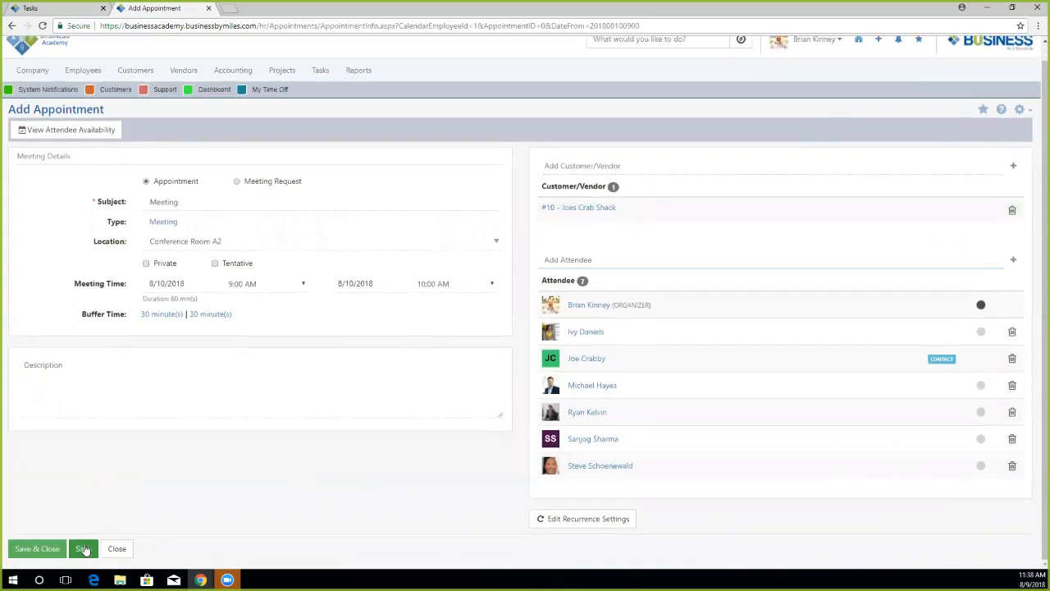
click(83, 549)
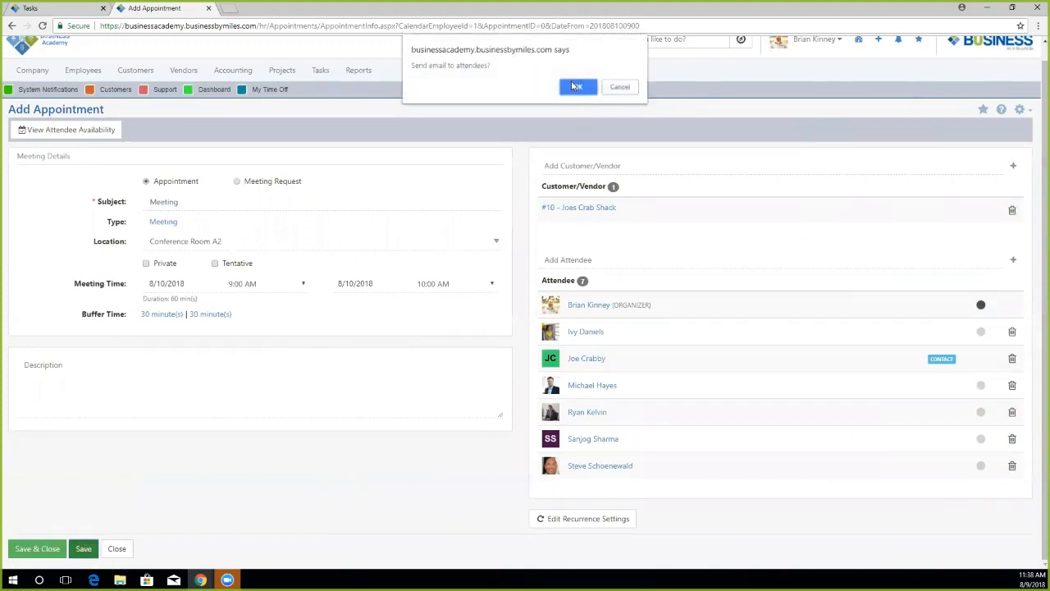
click(634, 89)
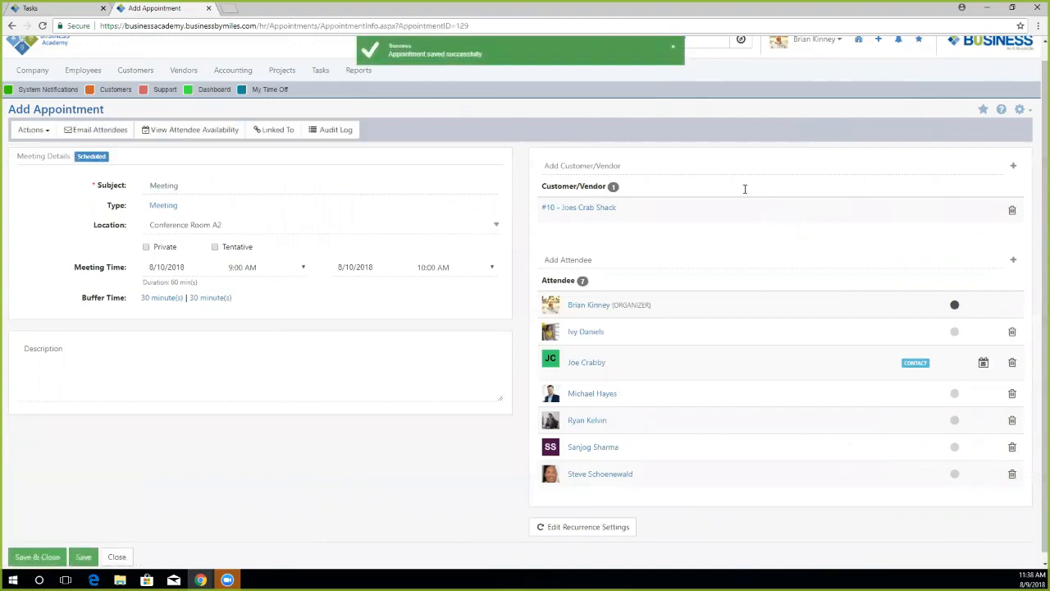
click(673, 51)
click(336, 388)
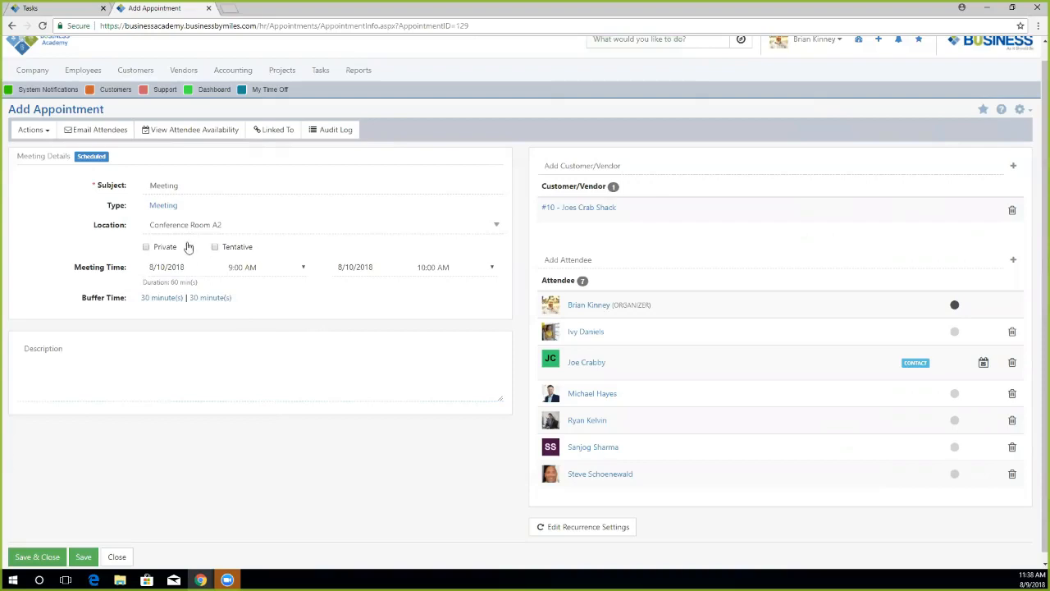
Step: Try the meeting's Private and Tentative options and return to the calendar without saving them
click(146, 246)
click(227, 249)
click(414, 349)
click(116, 556)
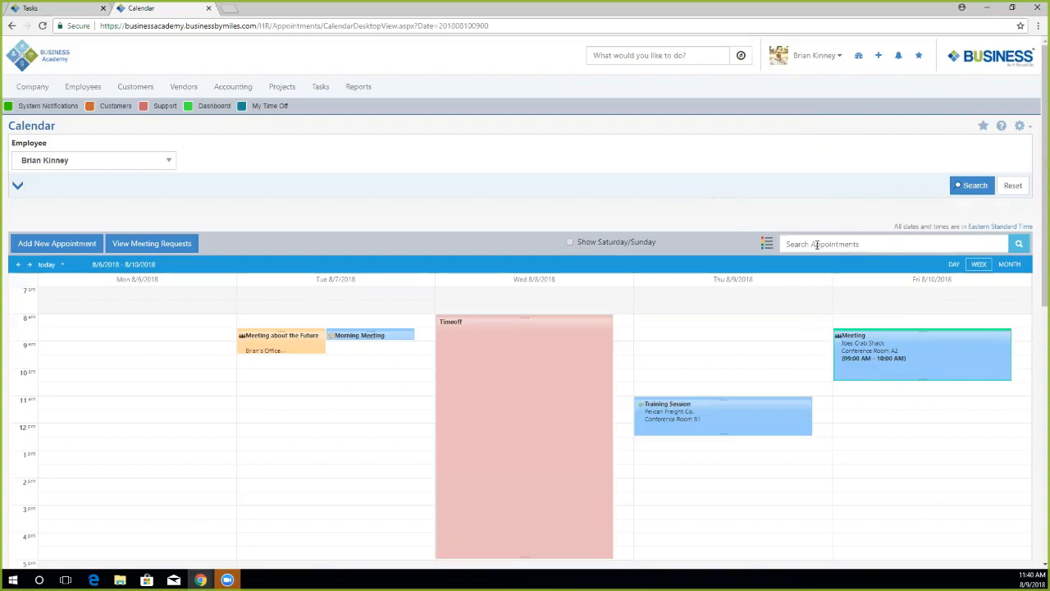
Step: Search the calendar's appointments for "Meeting"
click(844, 242)
text(Meeting)
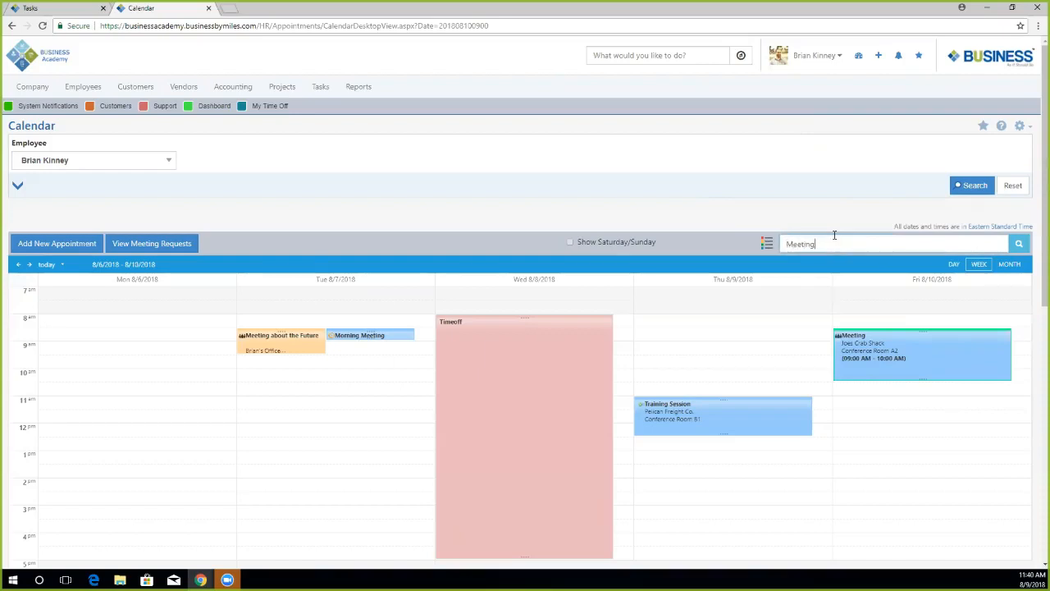
key(Return)
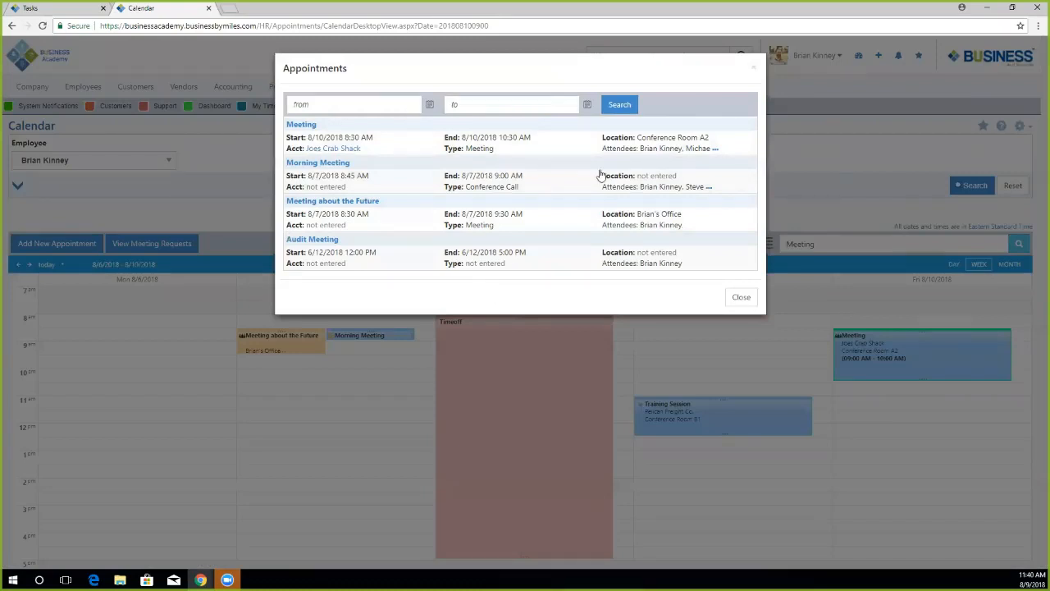
Step: Limit the appointment search to 08/09/2018 through 08/10/2018, and view the Joes Crab Shack meeting's details before closing its browser tab
click(427, 106)
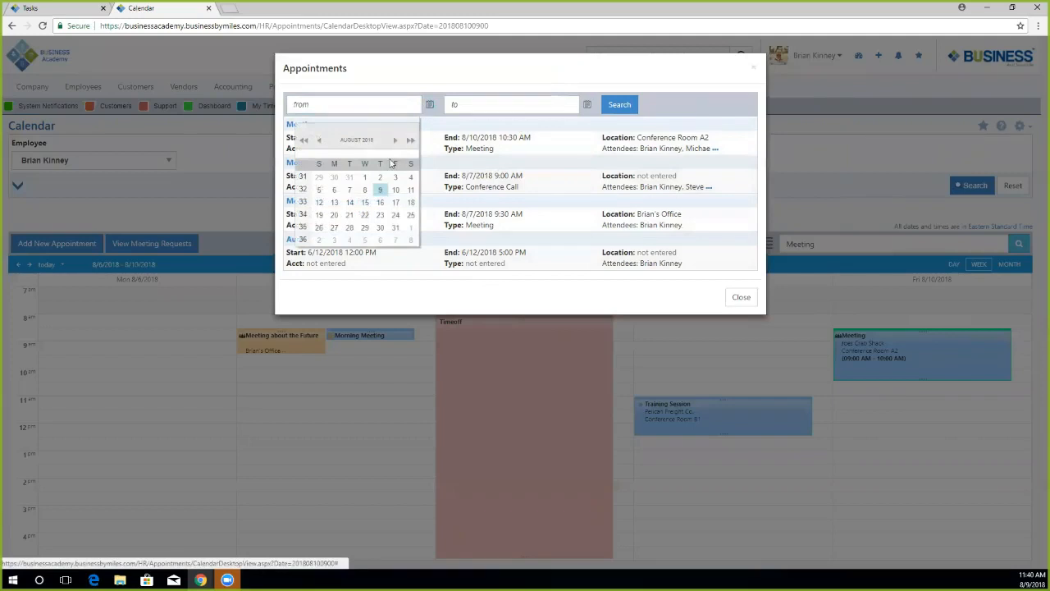
click(380, 190)
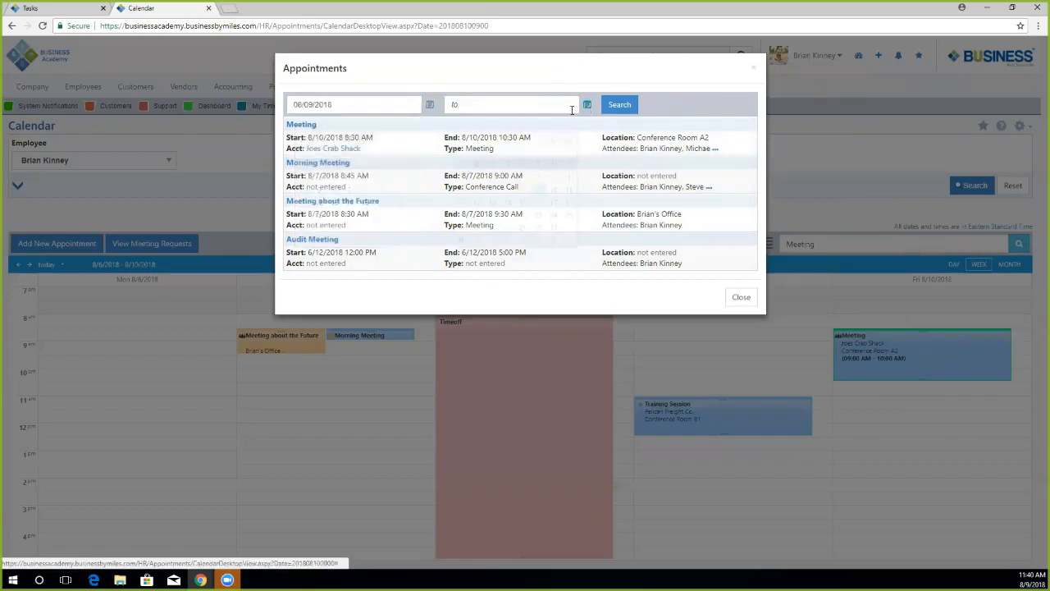
click(586, 104)
click(538, 191)
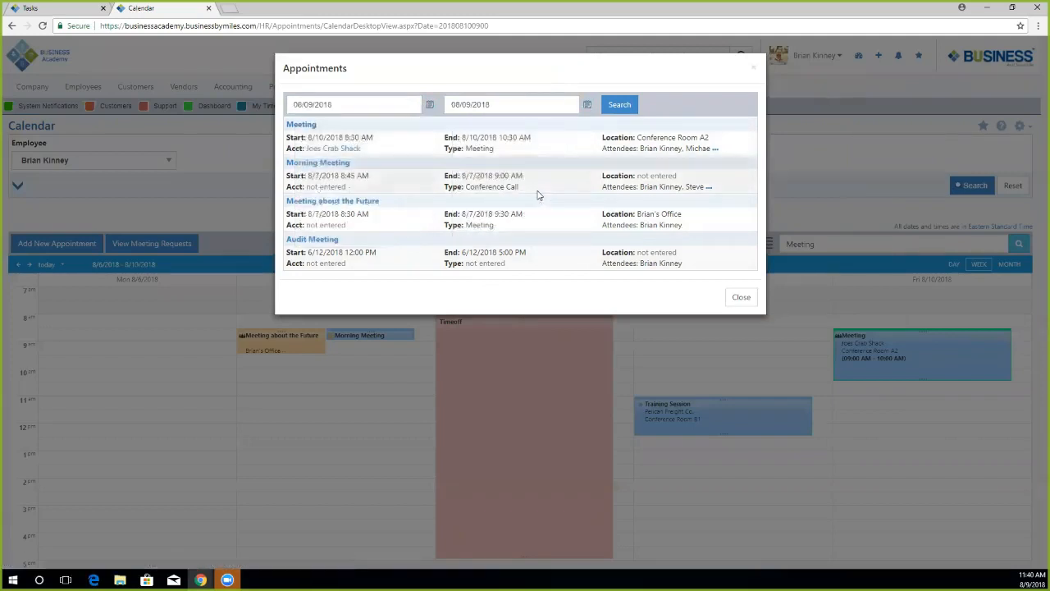
click(587, 105)
click(538, 190)
click(619, 104)
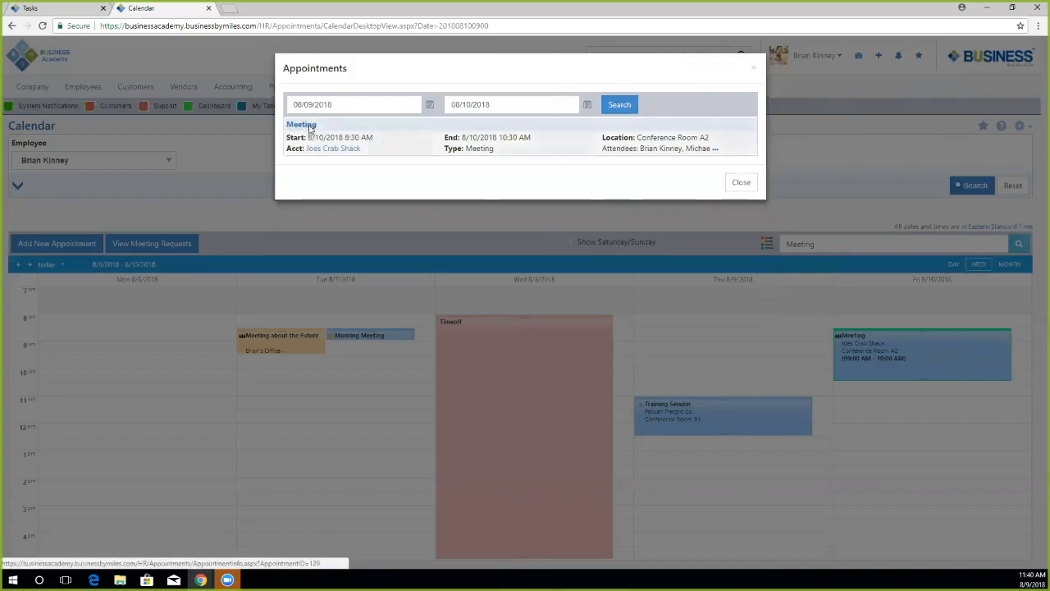
click(303, 128)
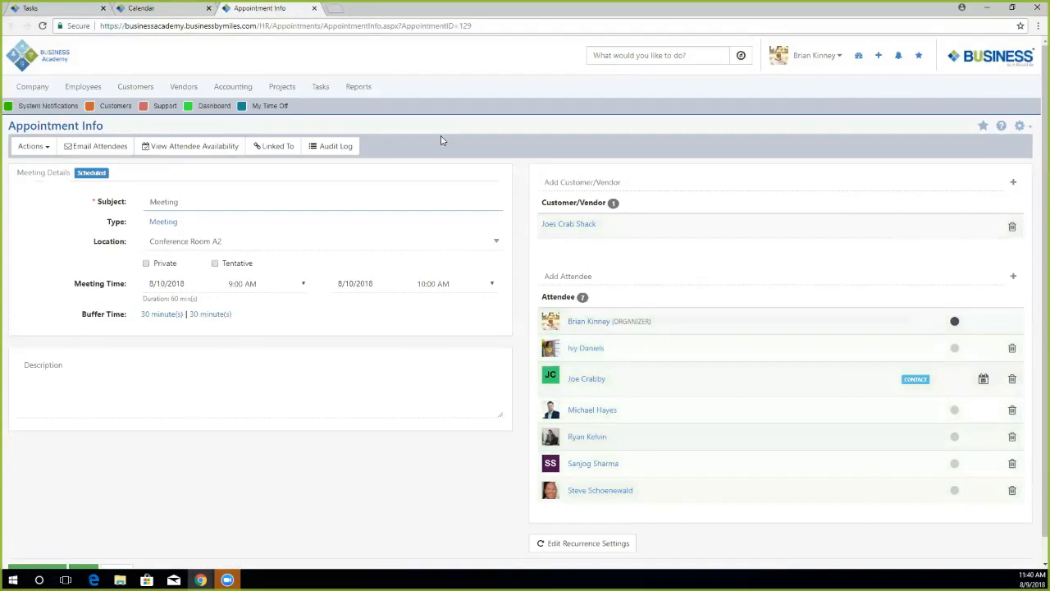
click(314, 8)
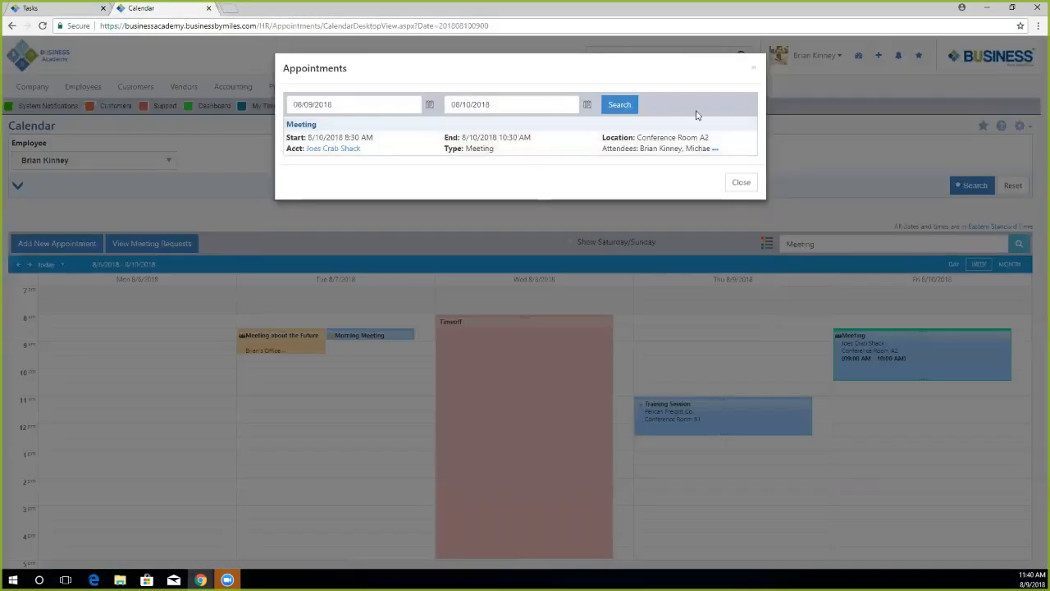
Step: Close the appointment search results, expand the calendar's filters and show another employee's calendar
click(741, 182)
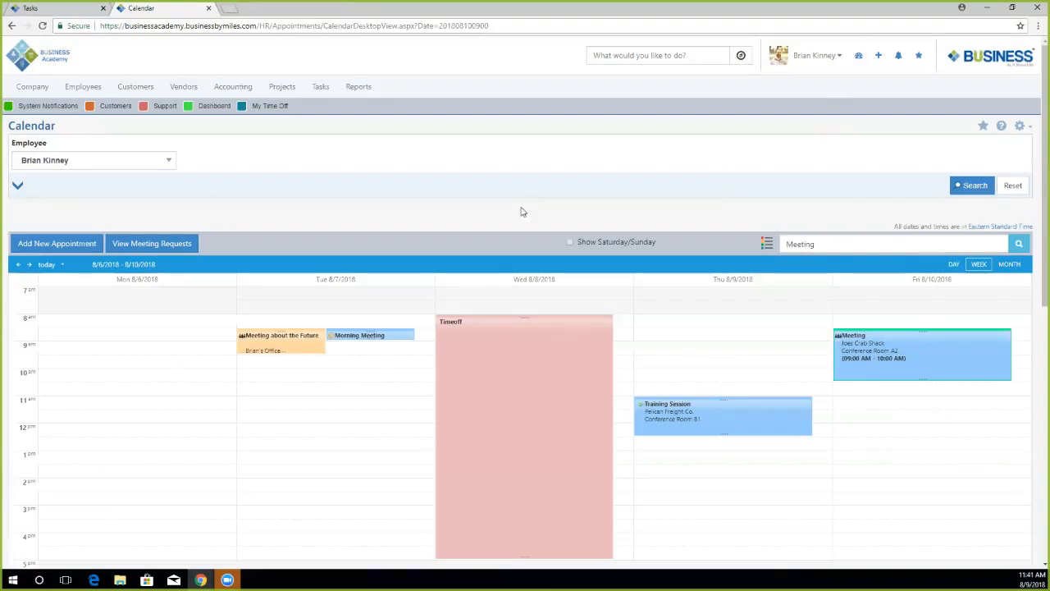
click(17, 187)
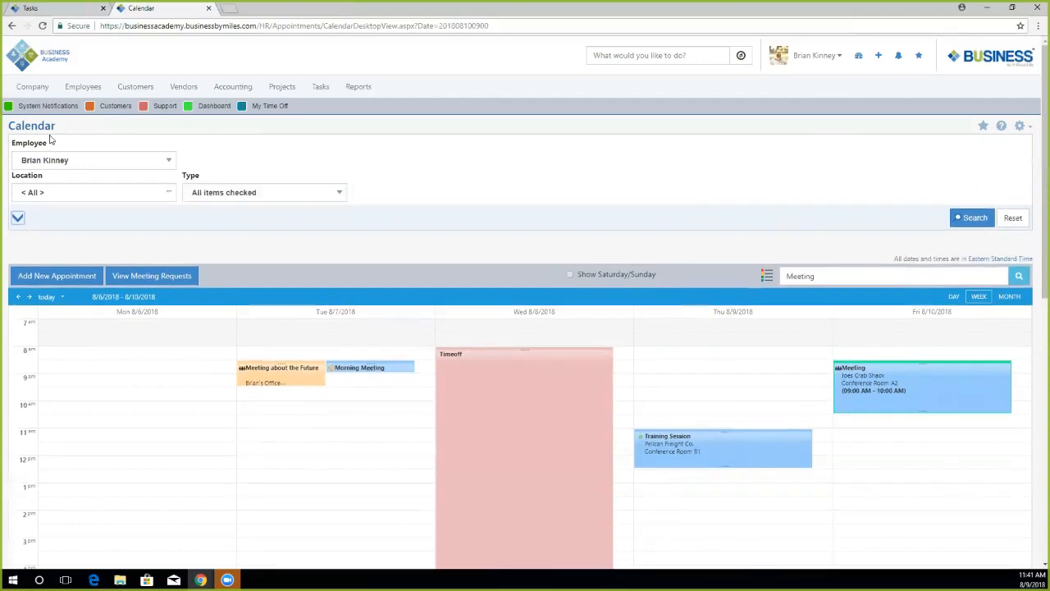
click(78, 162)
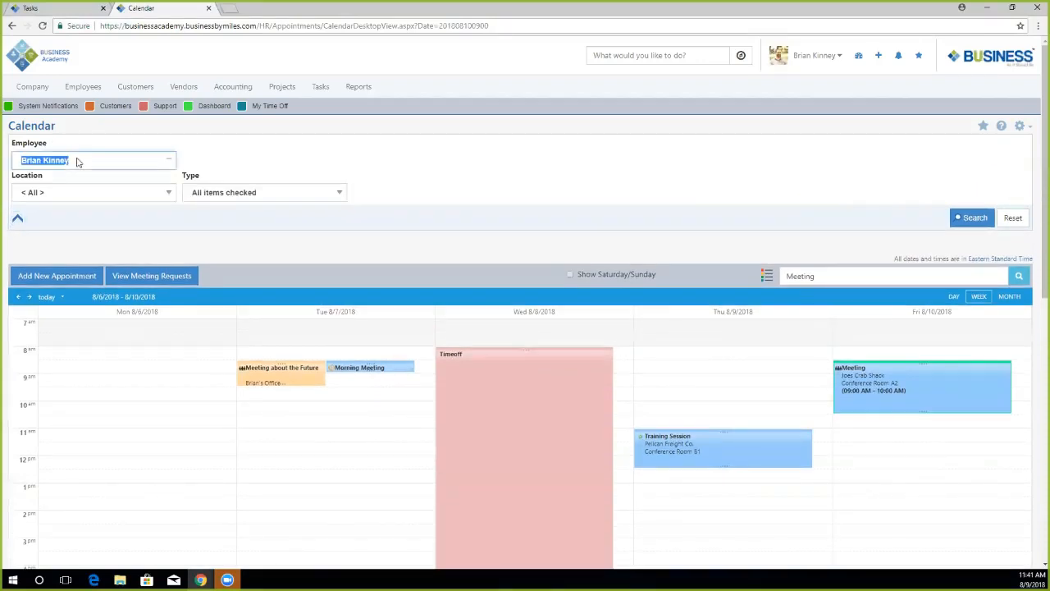
key(BackSpace)
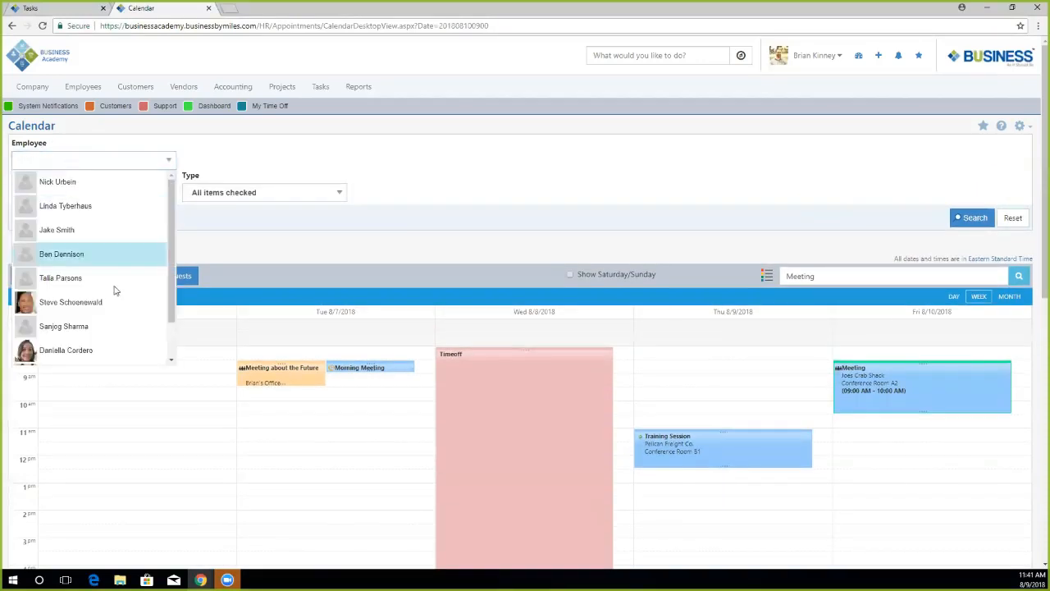
click(103, 303)
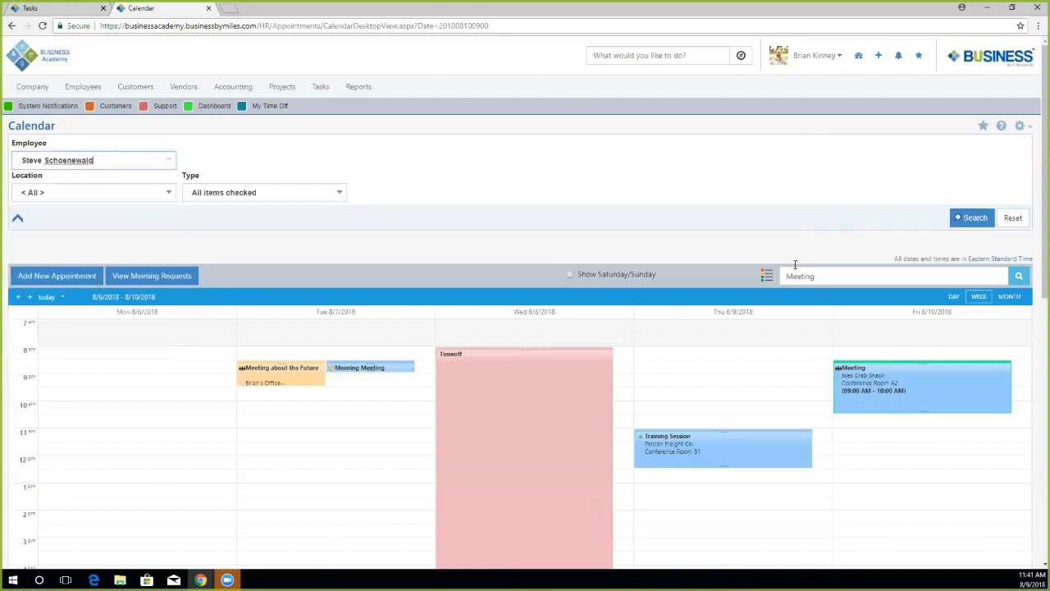
click(960, 221)
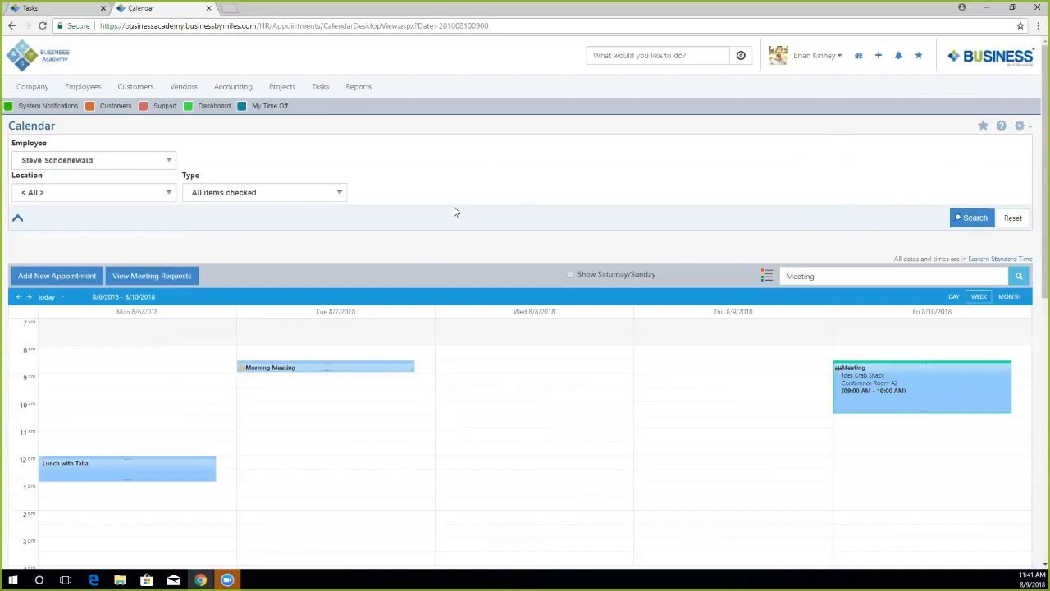
Step: Clear the employee filter and show the calendar for the location Conference Room A2
click(121, 158)
key(BackSpace)
key(ctrl+a)
key(BackSpace)
click(260, 165)
click(145, 193)
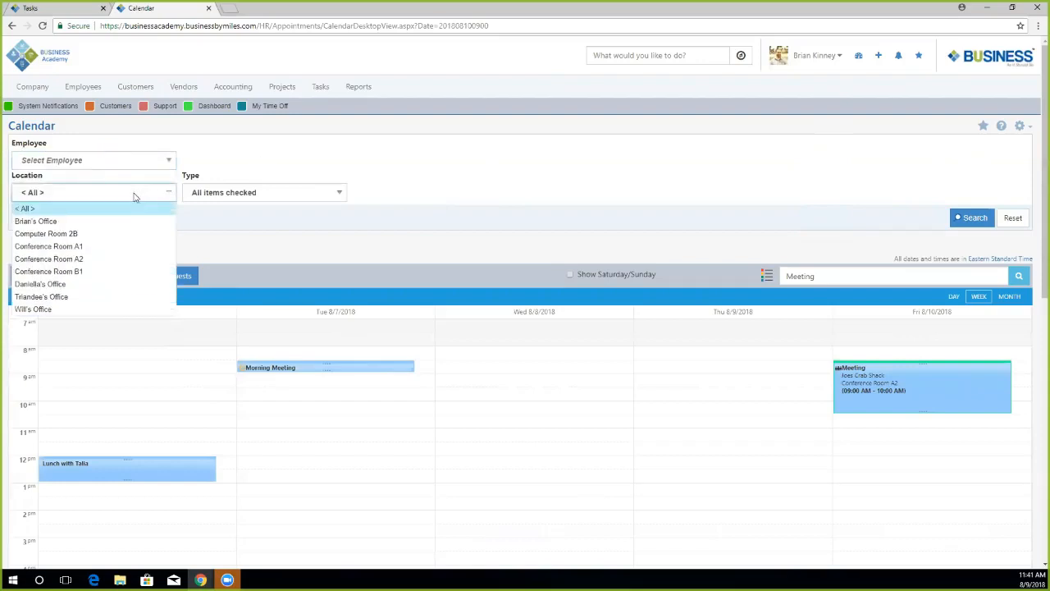
click(89, 261)
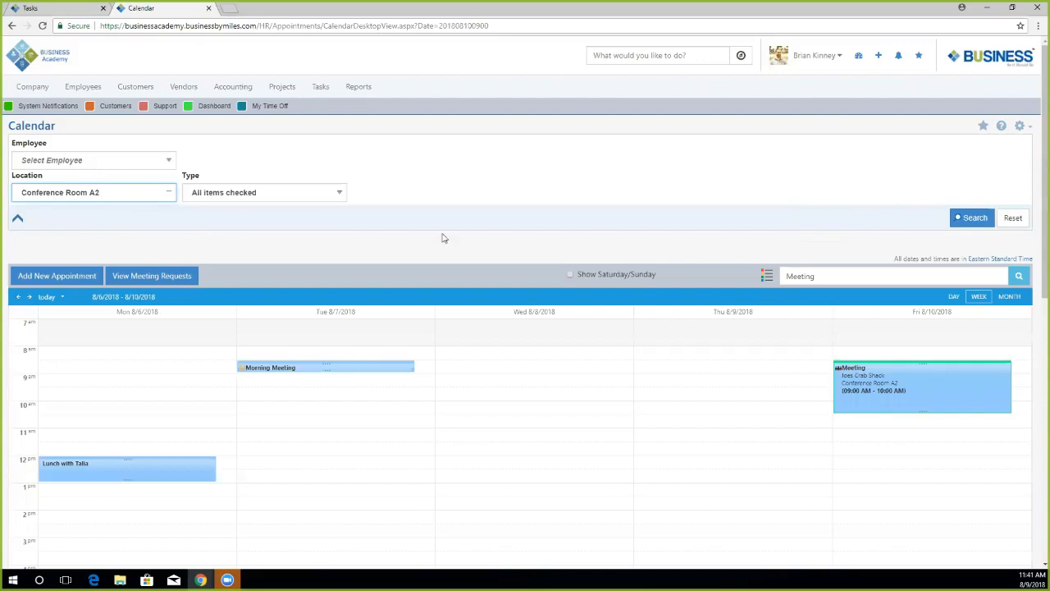
click(978, 224)
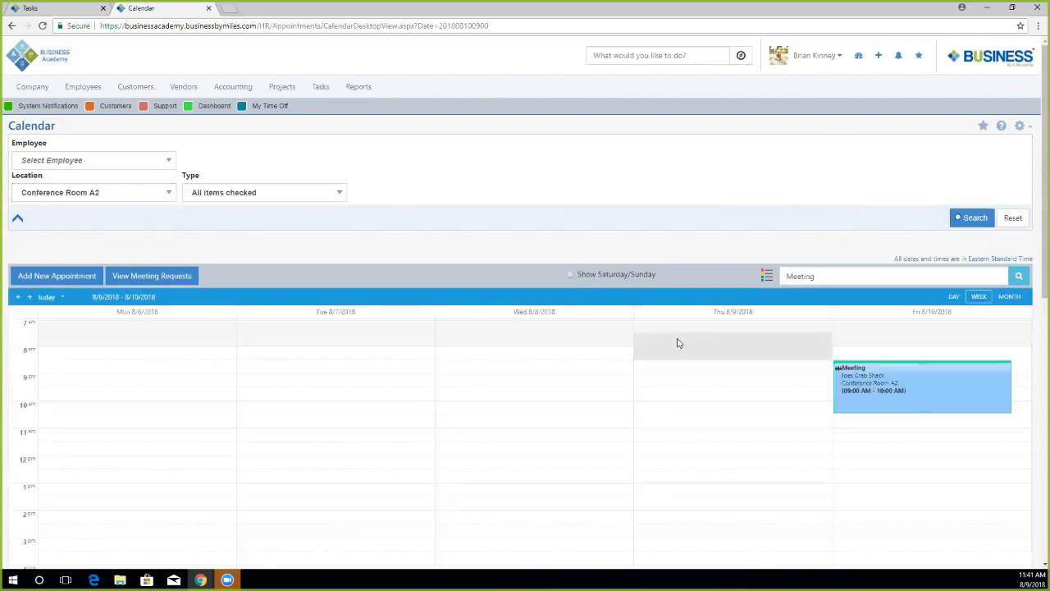
Step: Look over the conference room's bookings for the week and include Saturday and Sunday in the calendar
scroll(677, 342, down, 1)
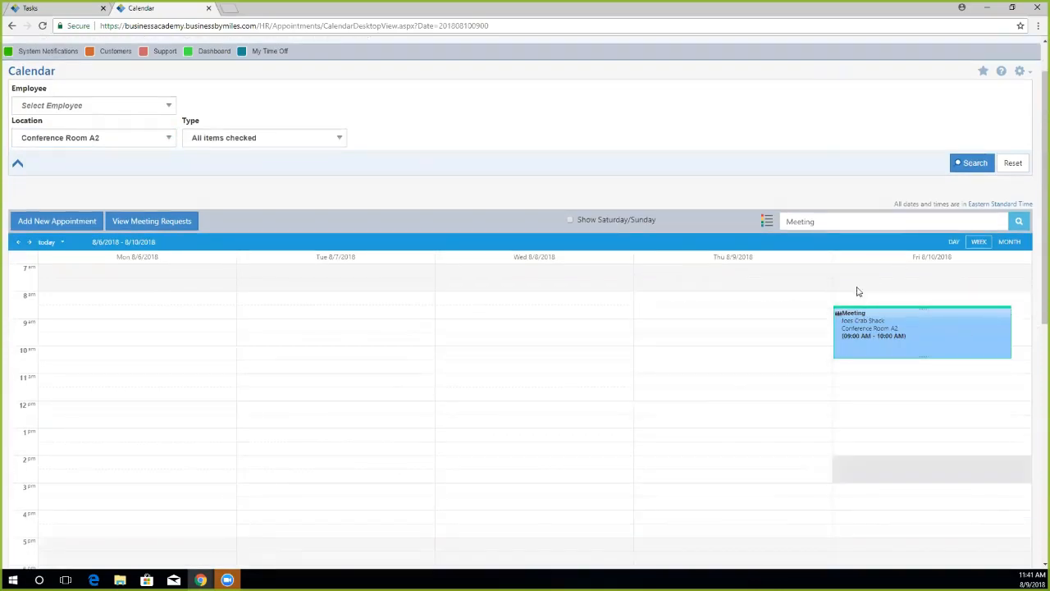
scroll(952, 502, down, 1)
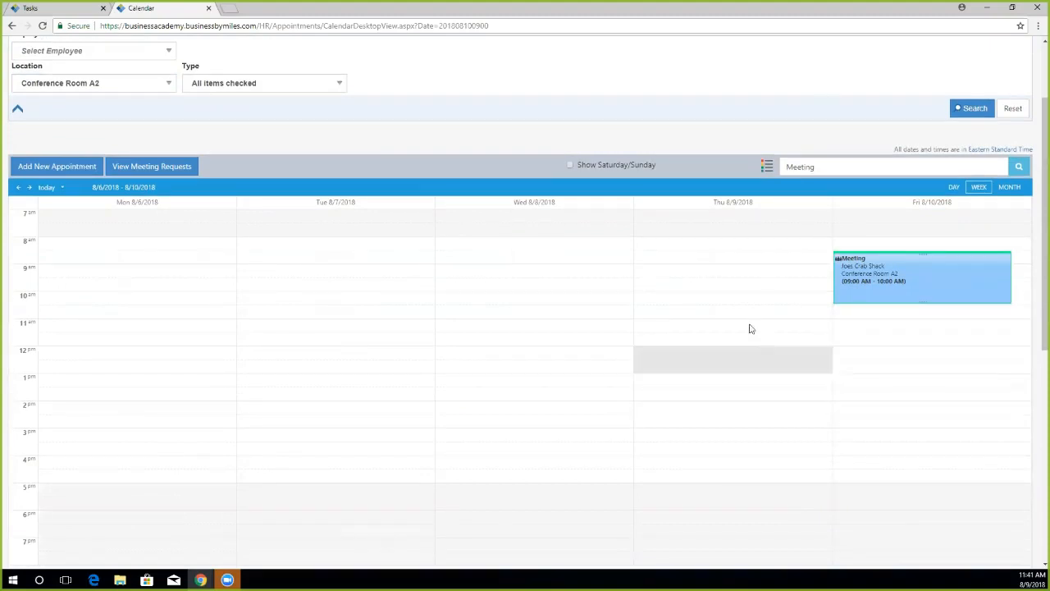
scroll(644, 338, up, 2)
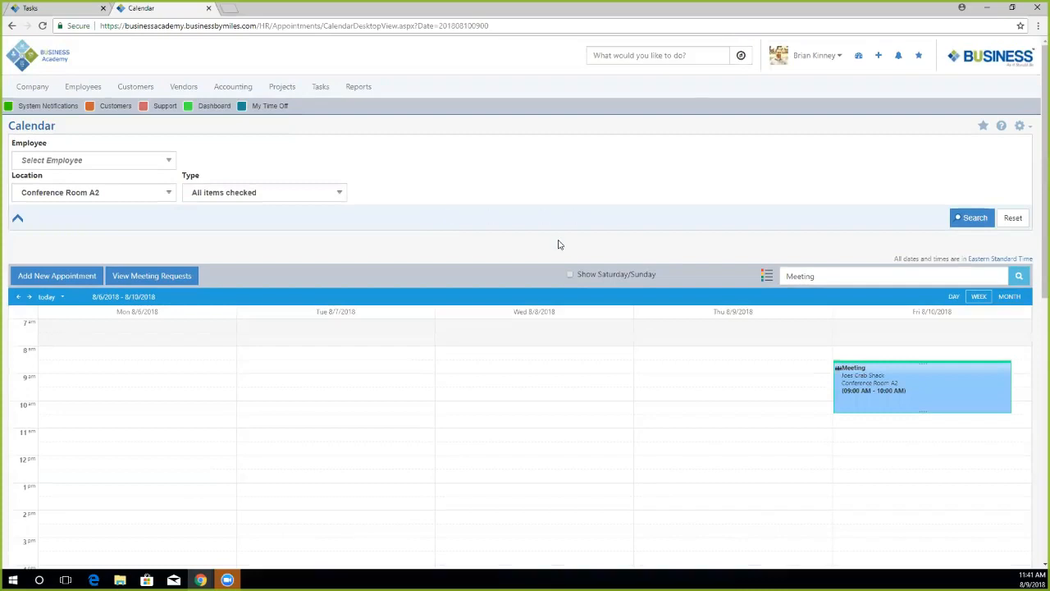
click(570, 276)
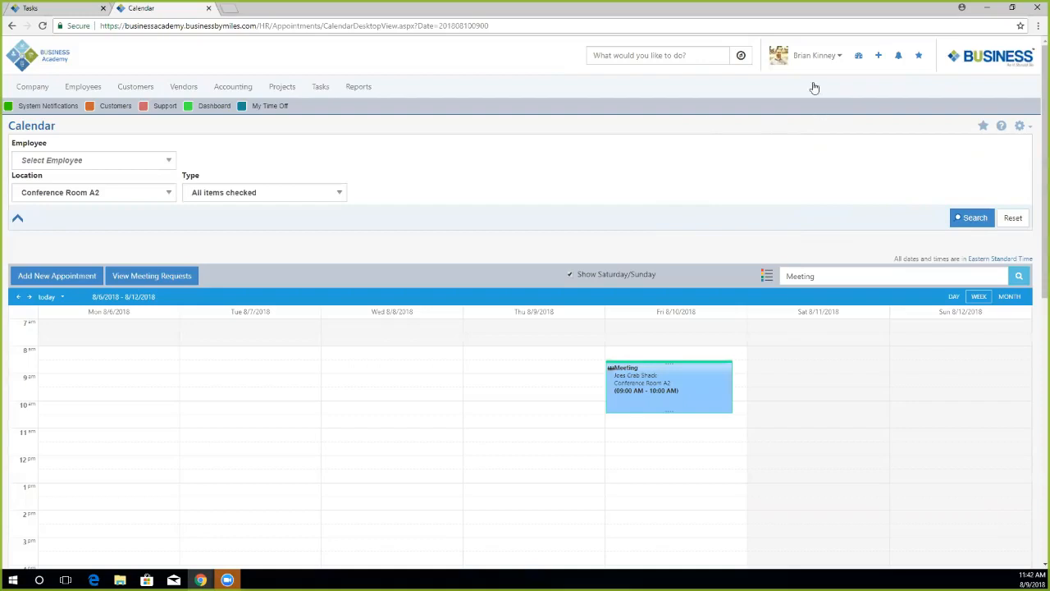
Step: Open the personal Work Calendar and review the My Team members' appointments, tasks and time off for the week
click(811, 56)
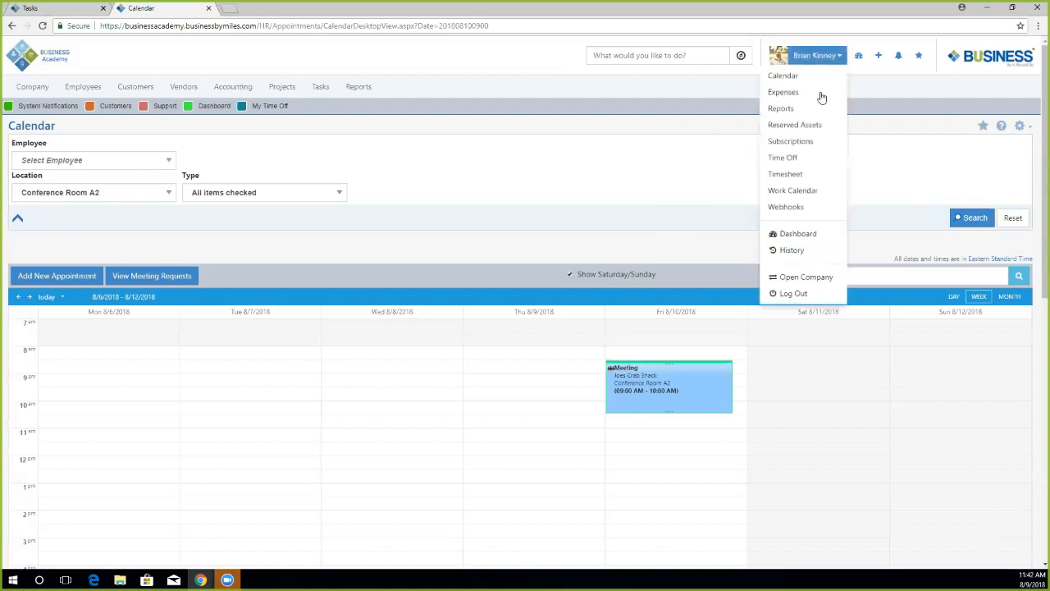
click(809, 192)
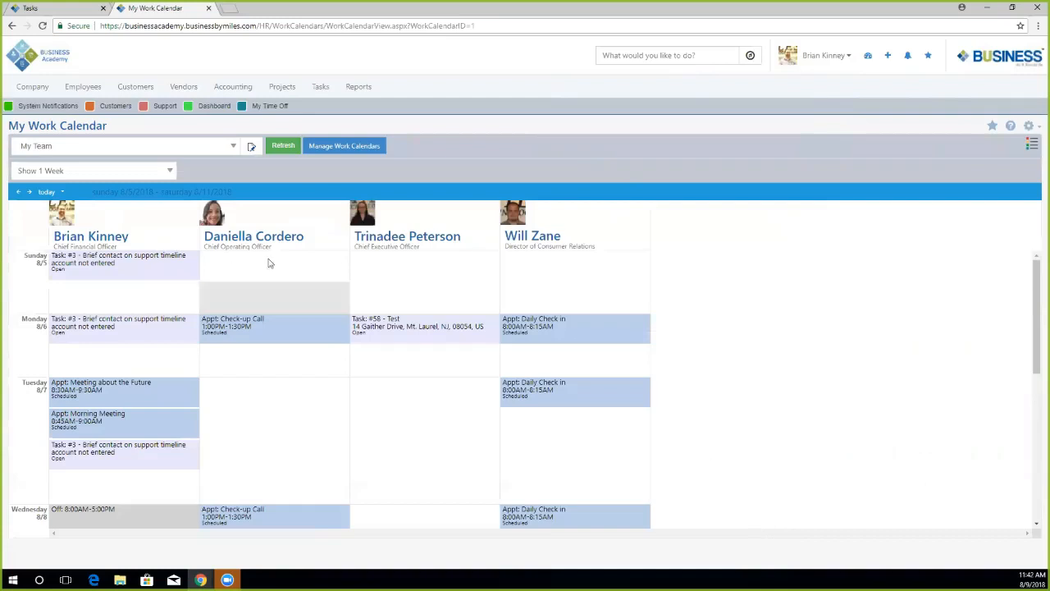
scroll(331, 361, down, 1)
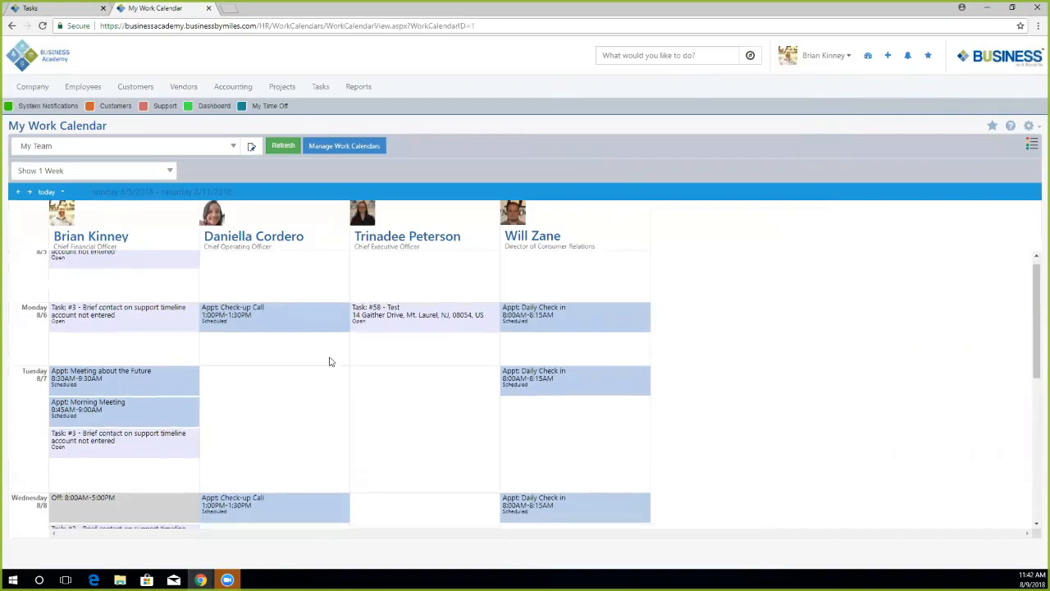
scroll(329, 360, down, 3)
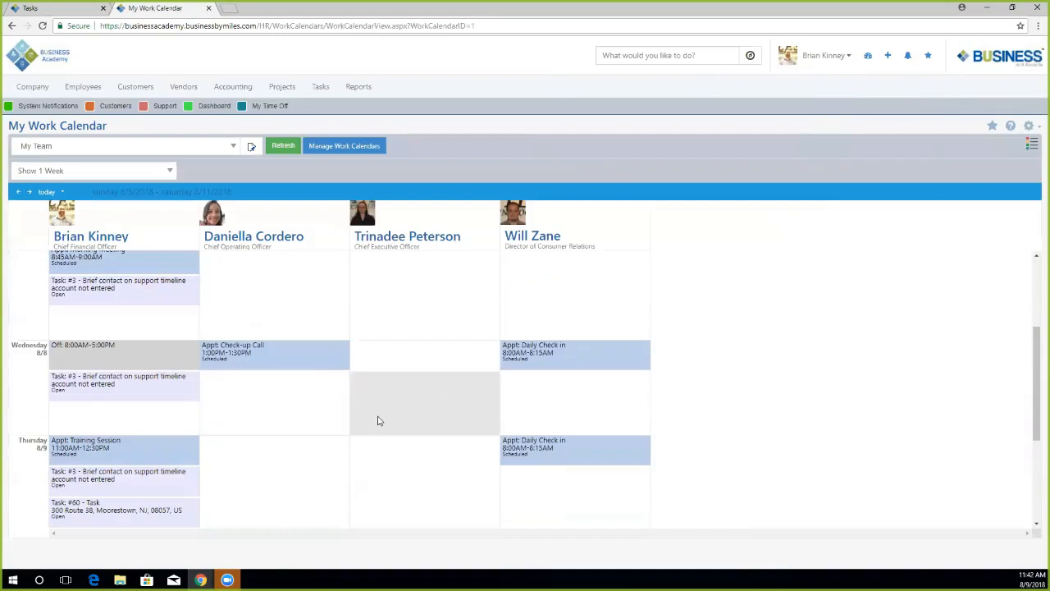
scroll(377, 421, down, 4)
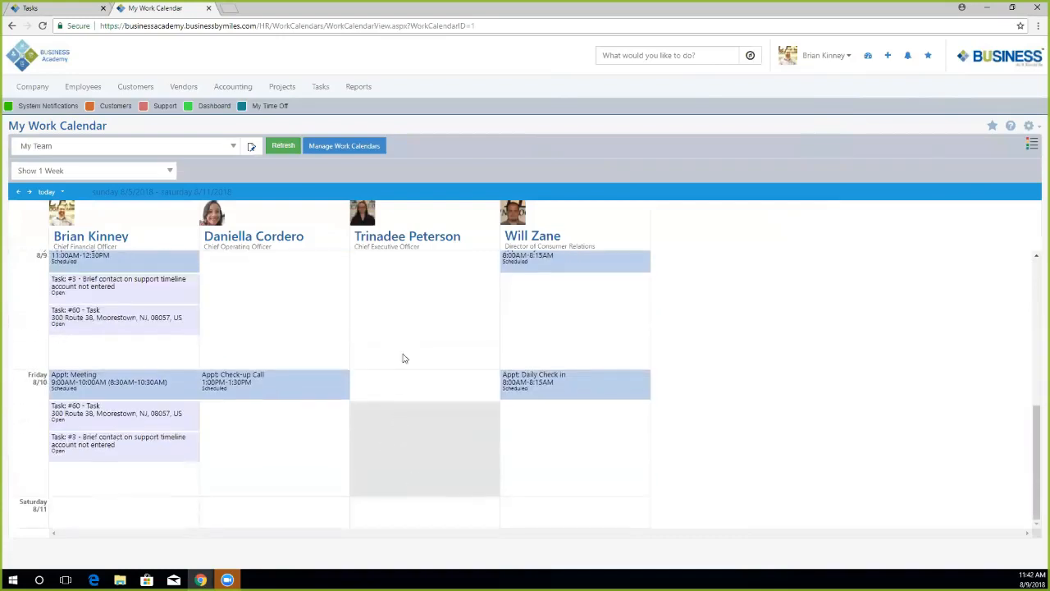
scroll(404, 353, up, 6)
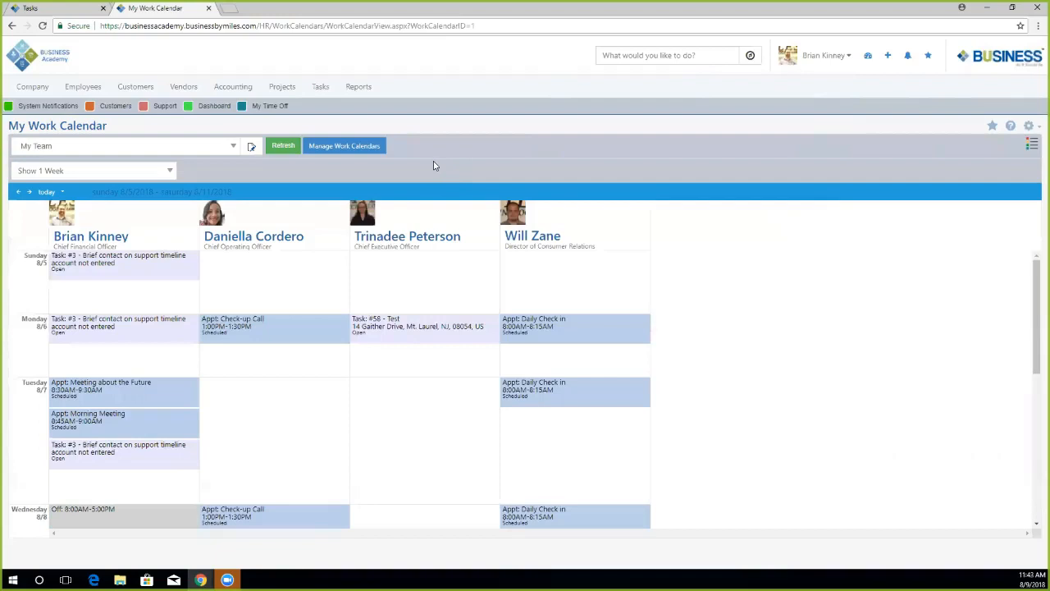
Step: Go to the list of work calendars and share the My Team work calendar with two employees
click(353, 146)
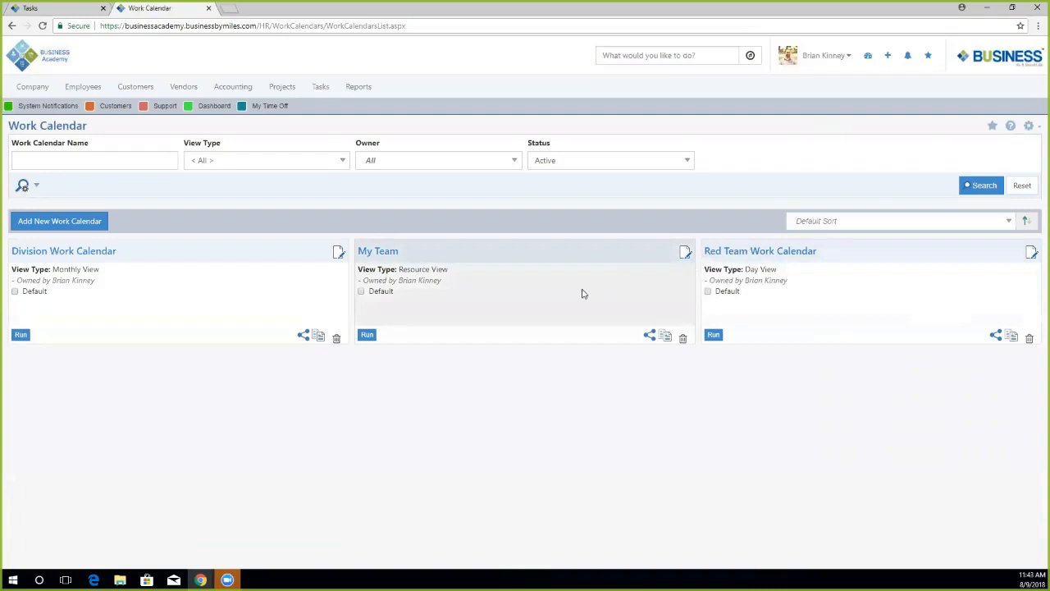
click(649, 337)
click(394, 182)
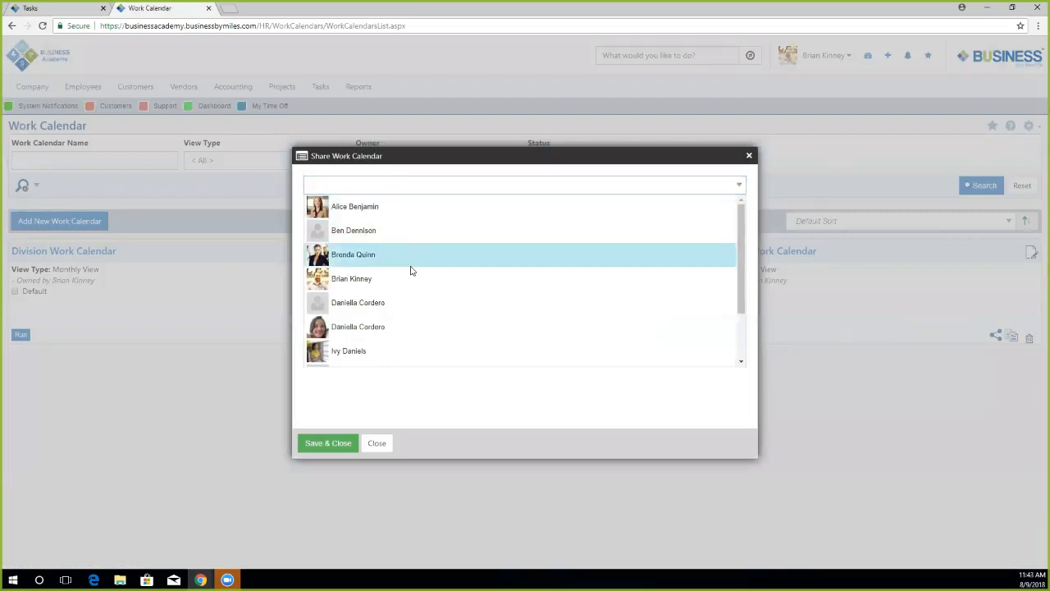
click(411, 263)
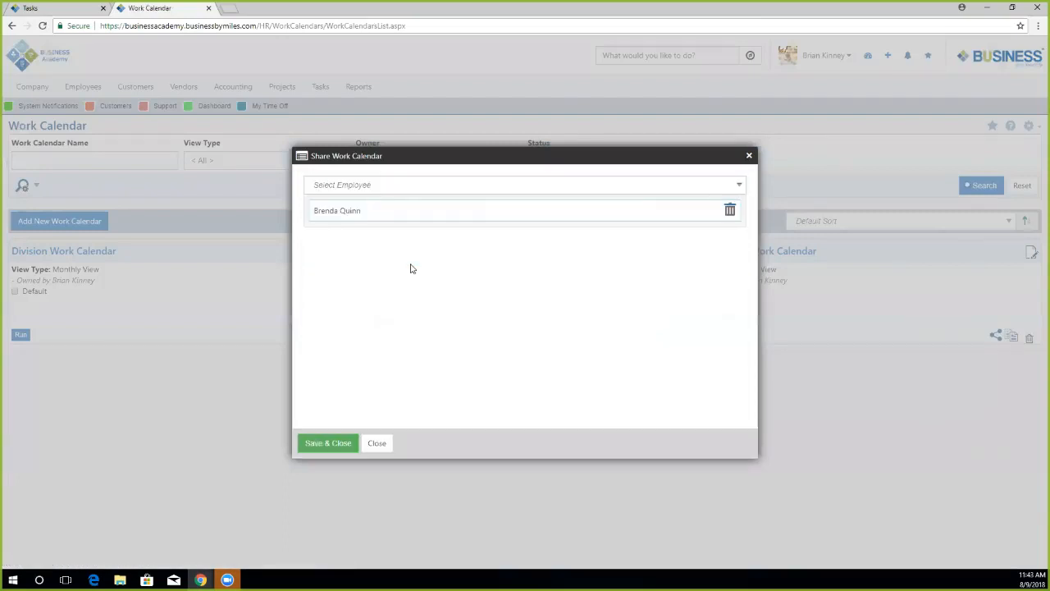
click(403, 191)
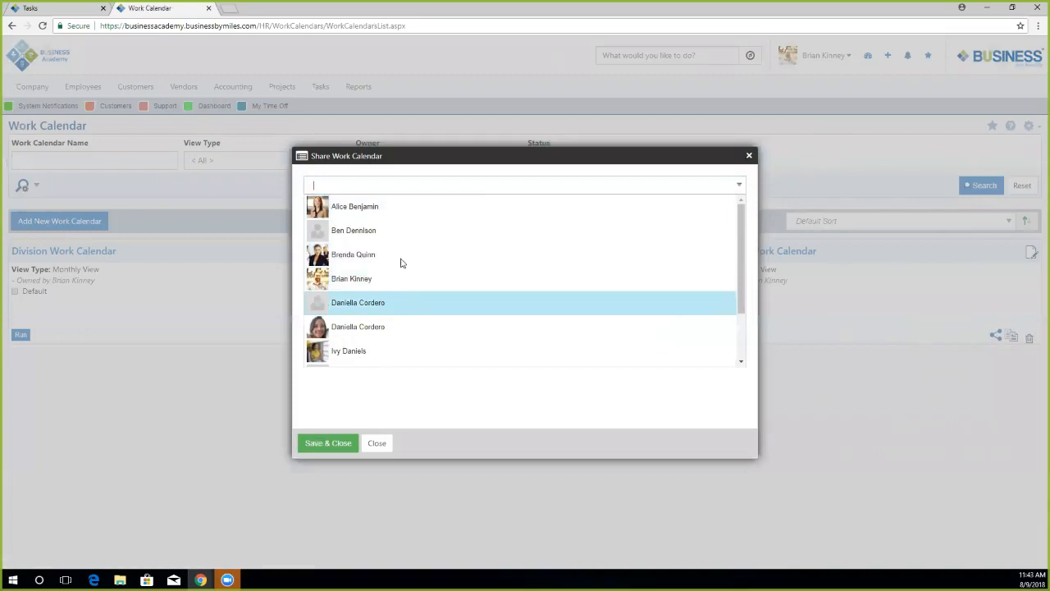
click(402, 232)
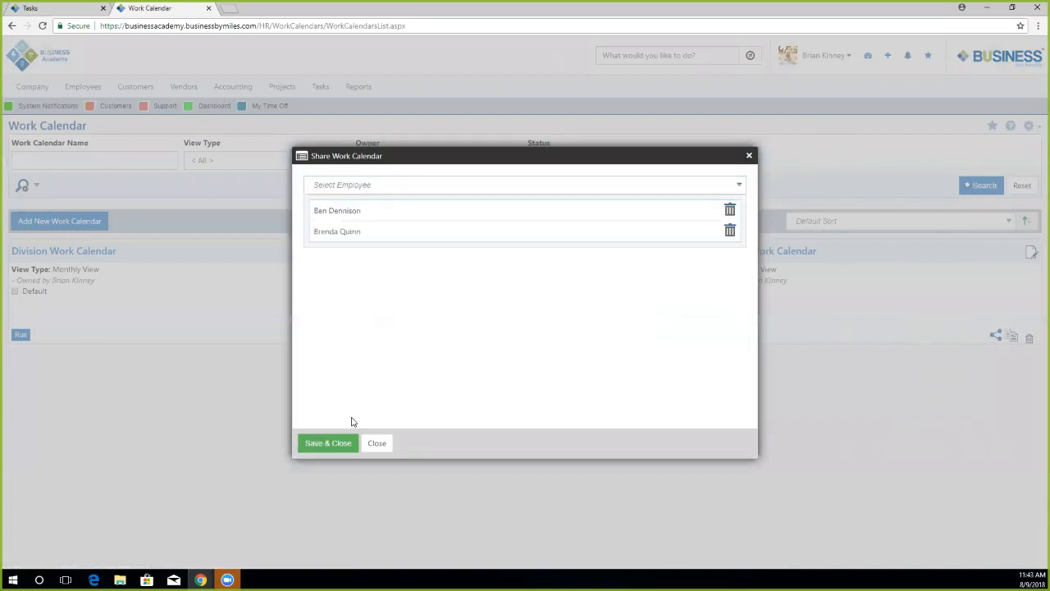
click(340, 447)
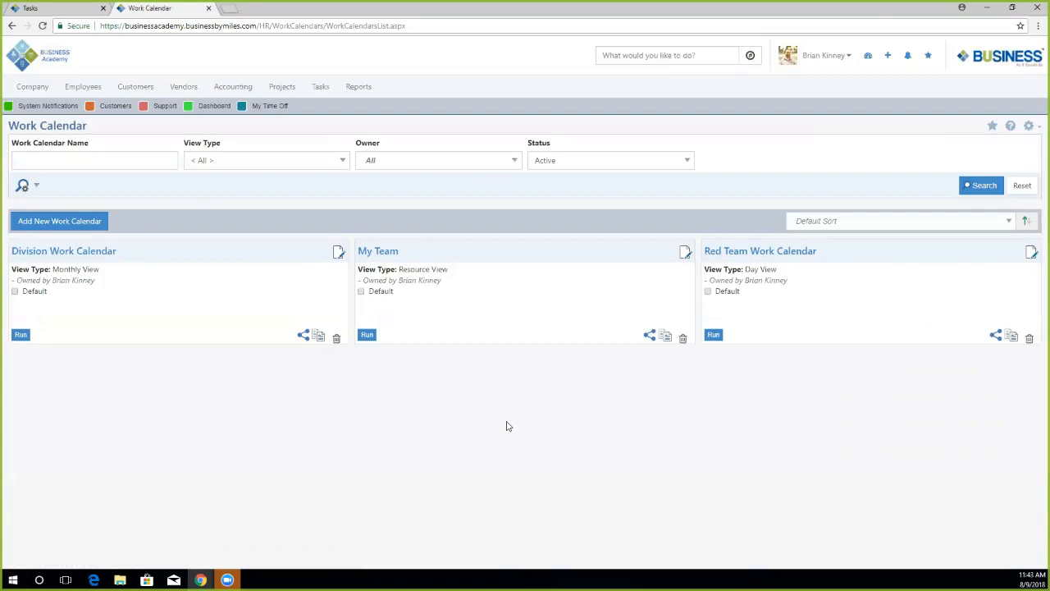
Step: Deactivate the My Team work calendar and list the work calendars with Inactive status
click(682, 337)
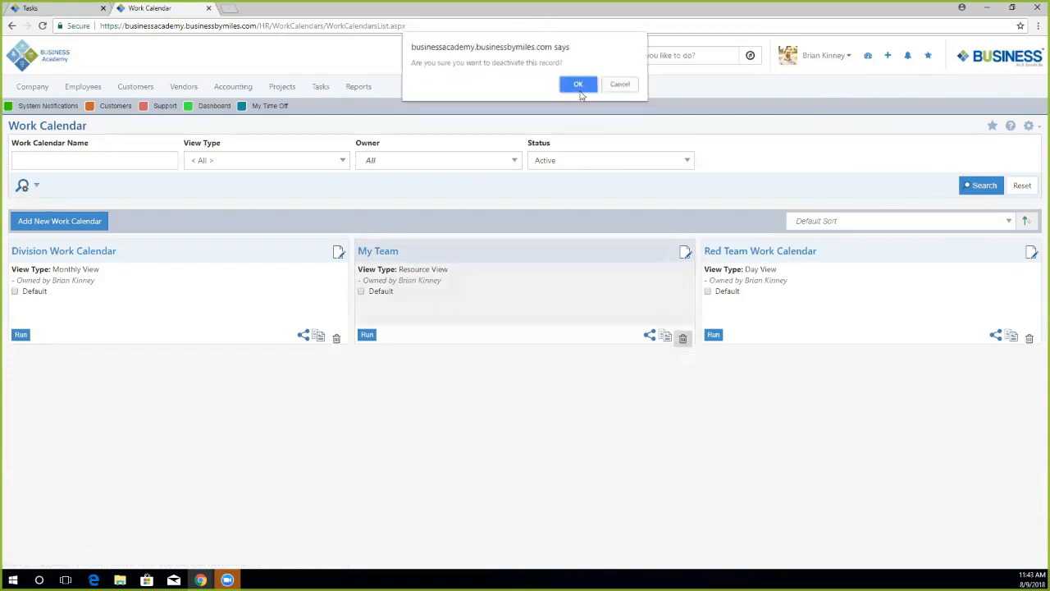
click(577, 84)
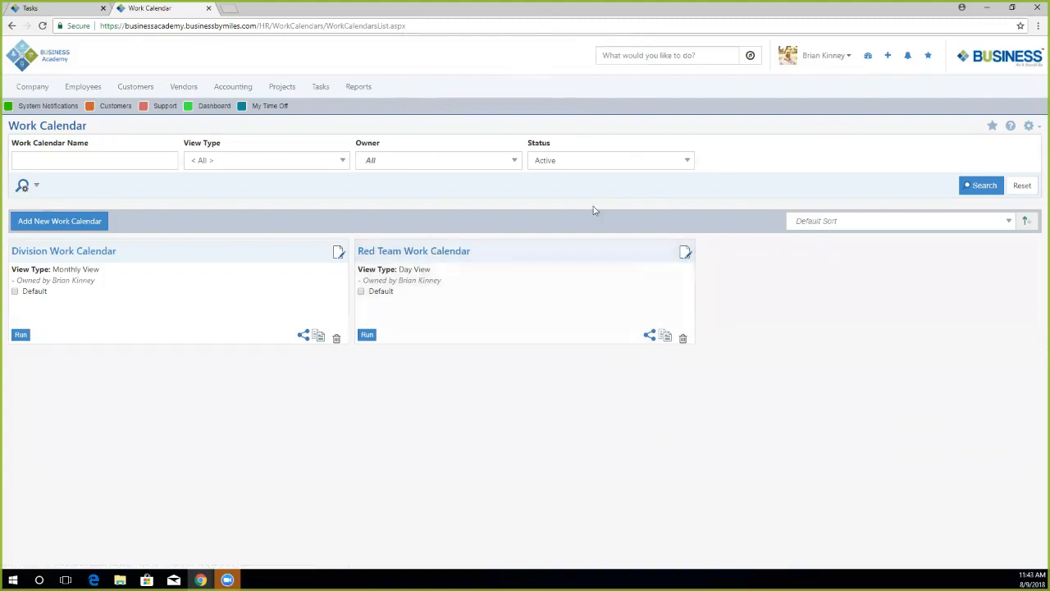
click(572, 160)
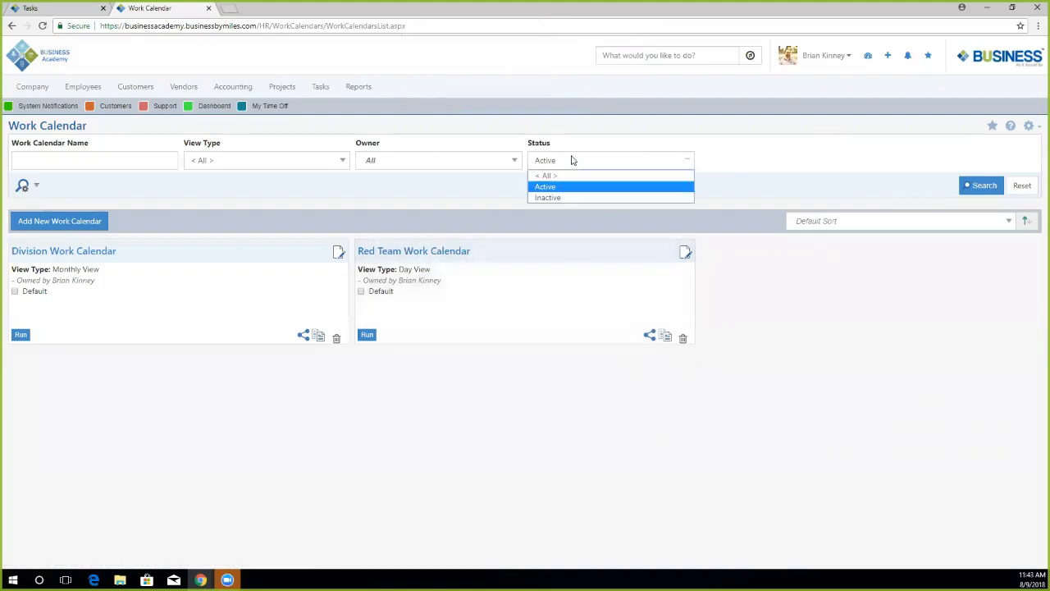
click(555, 198)
click(968, 187)
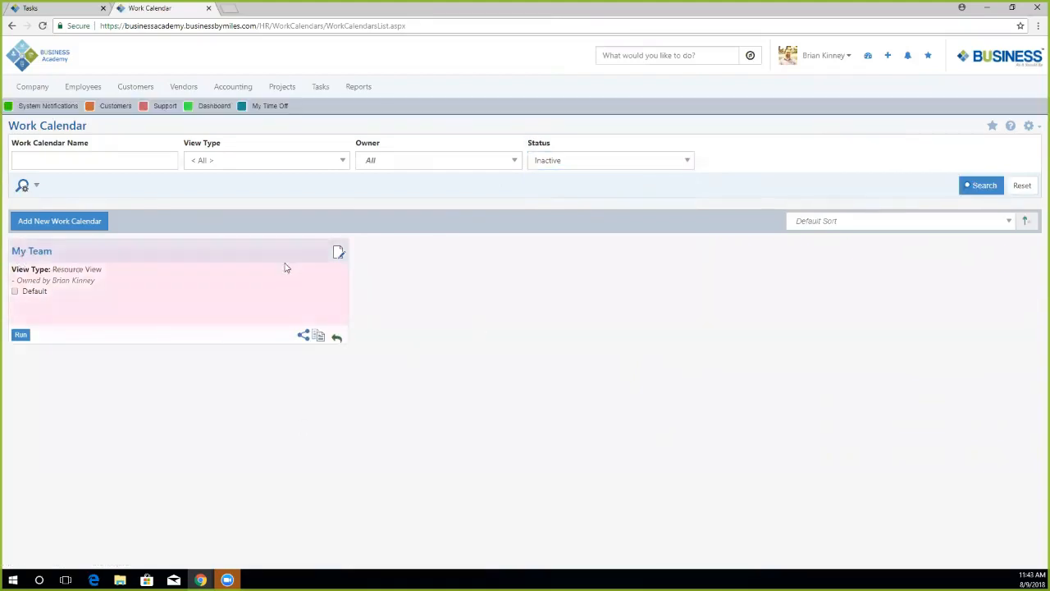
Step: Reactivate the My Team work calendar and list the work calendars with Active status
click(337, 341)
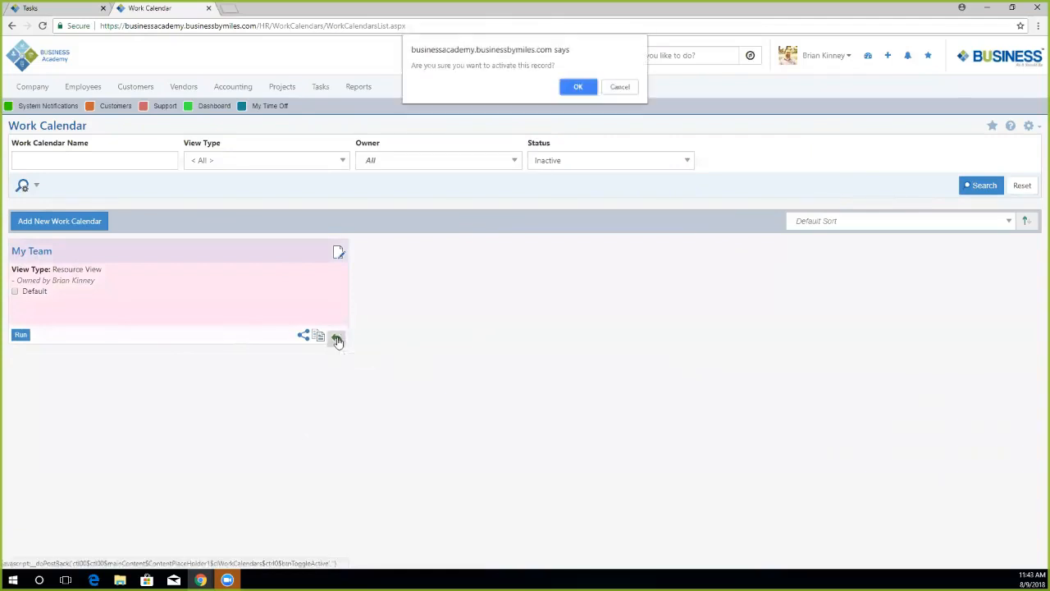
click(578, 81)
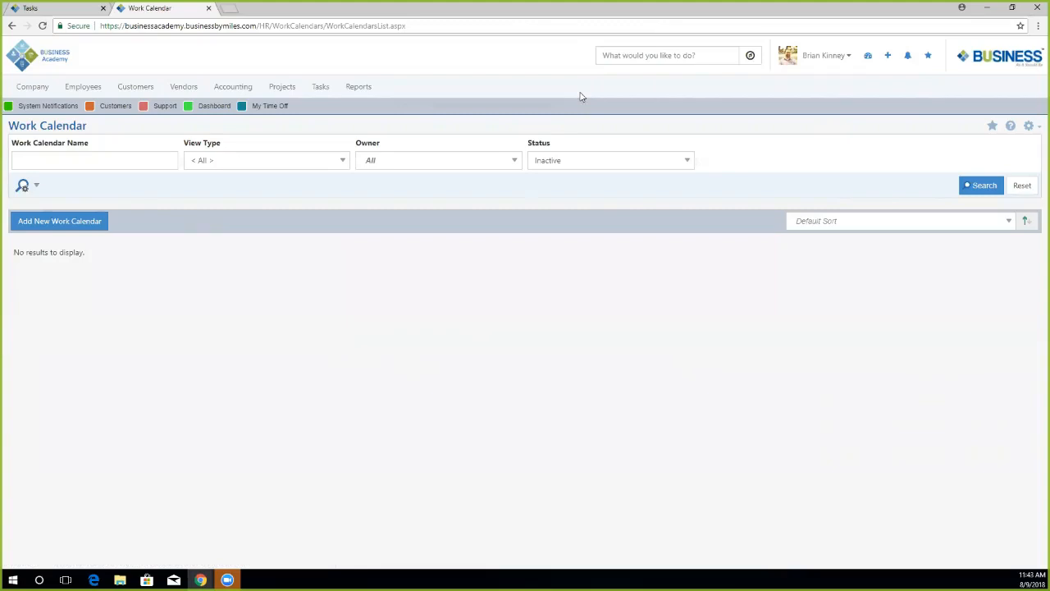
click(579, 160)
click(565, 186)
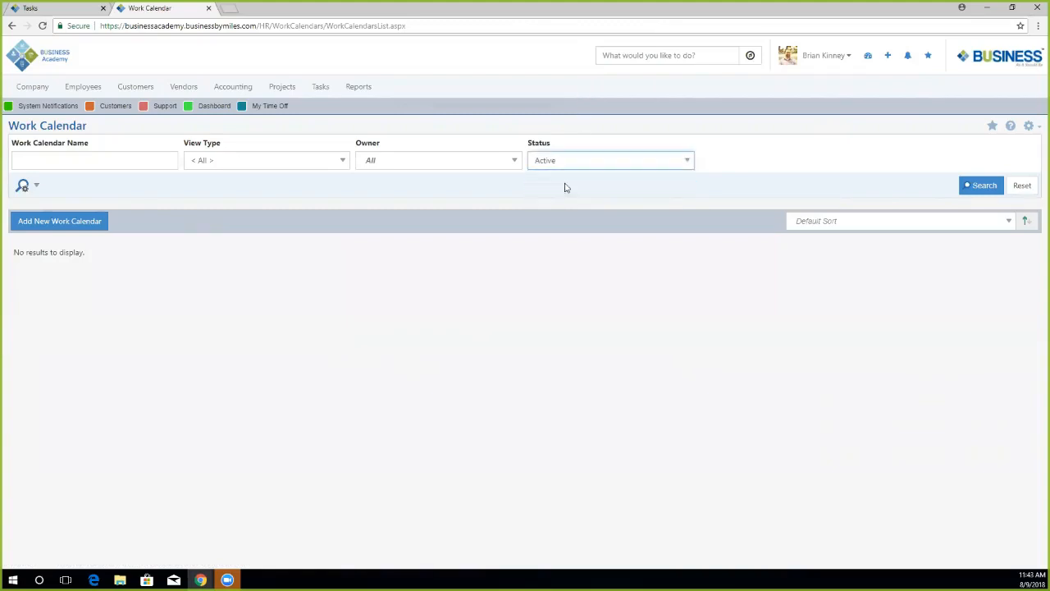
click(987, 185)
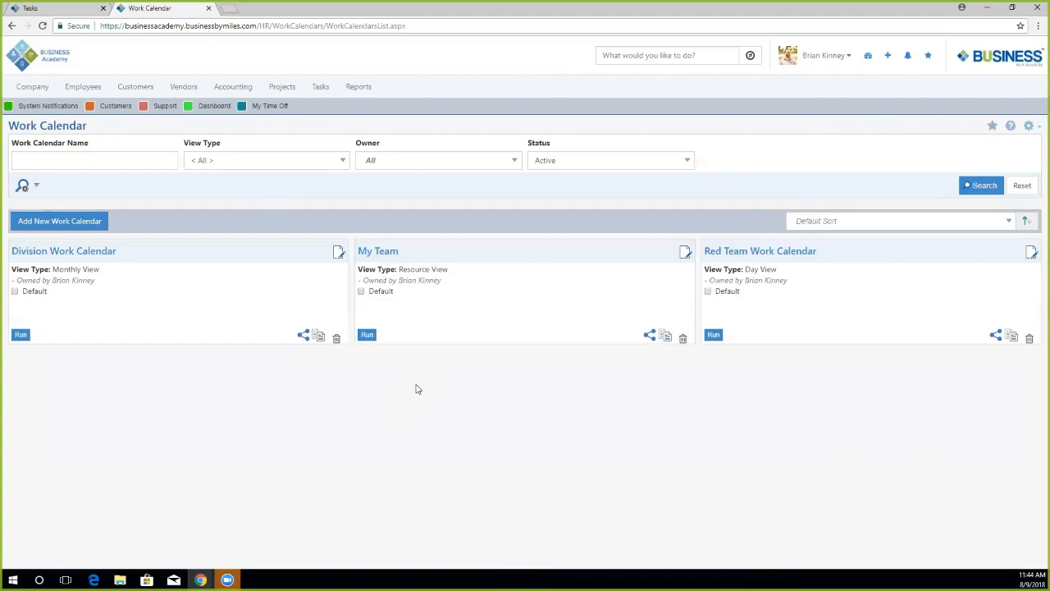
Step: Open the My Team work calendar's settings and look over the available view types and customer/vendor choices
click(391, 255)
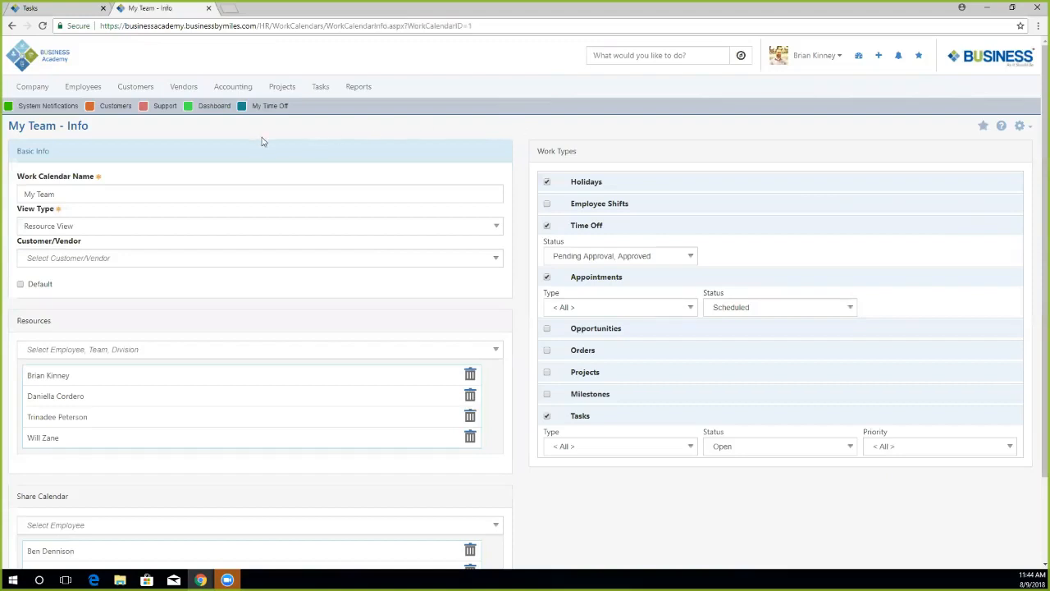
click(113, 229)
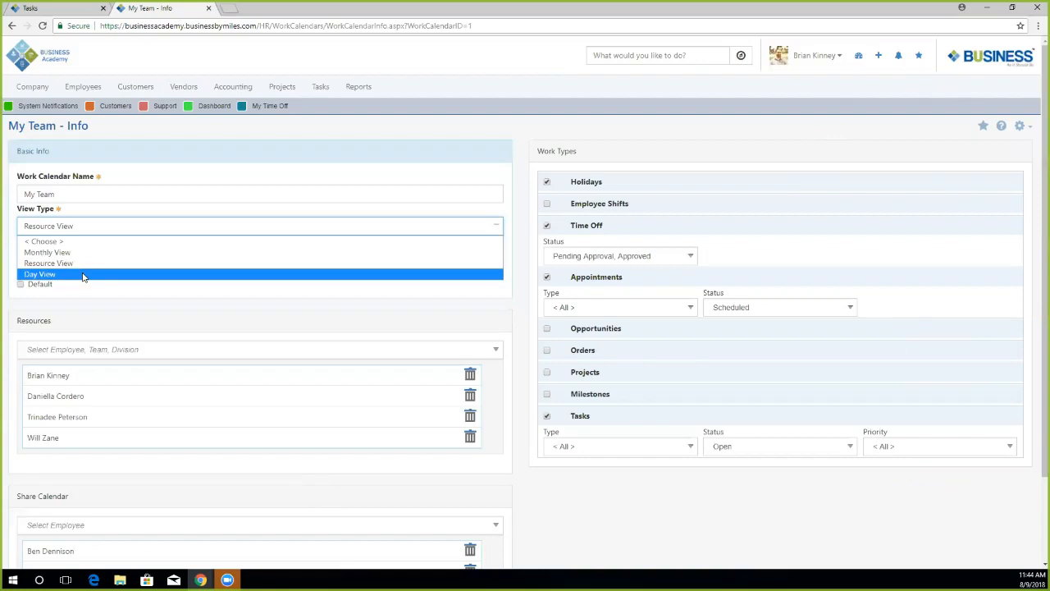
click(109, 309)
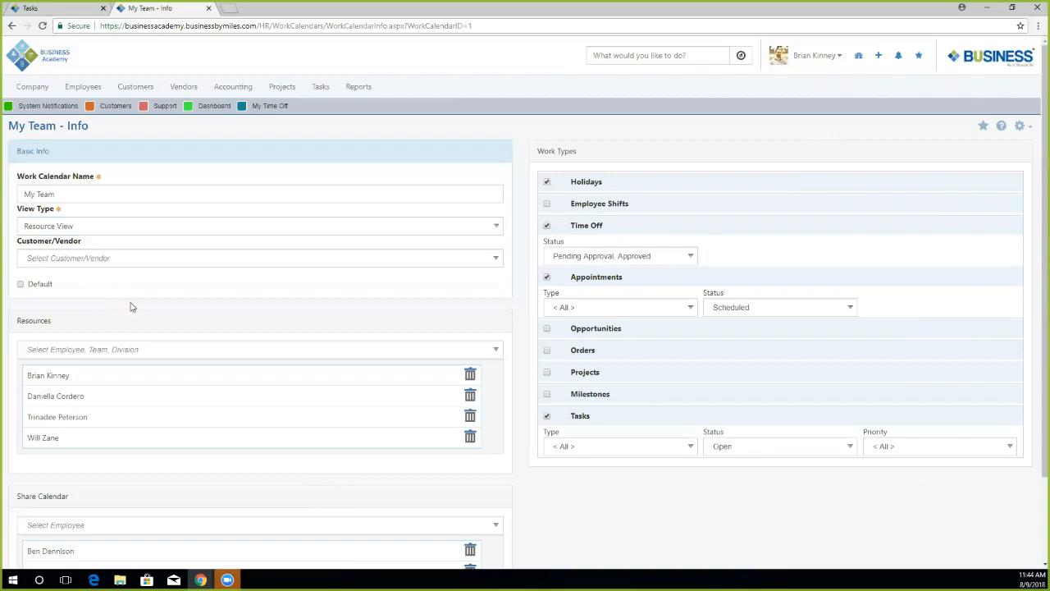
click(110, 258)
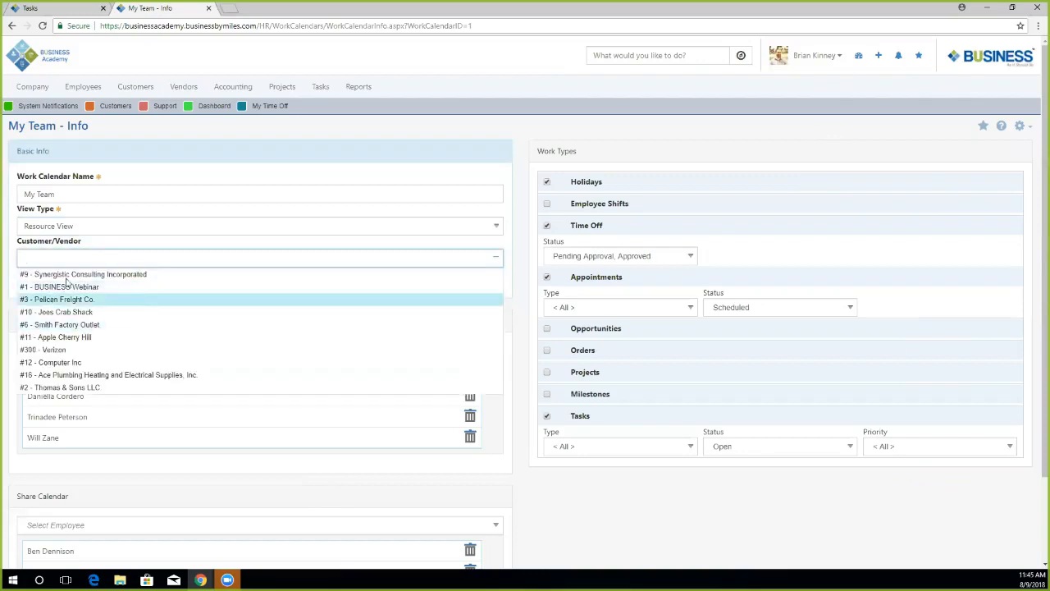
click(519, 284)
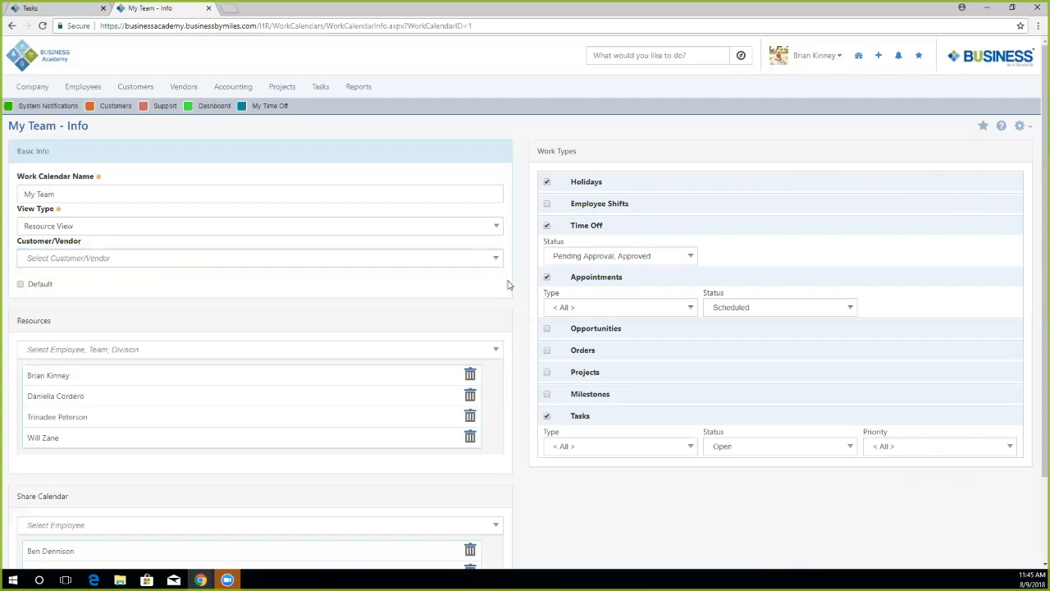
Step: Make My Team the default work calendar and check the personal options that include Work Calendar
click(33, 287)
click(820, 56)
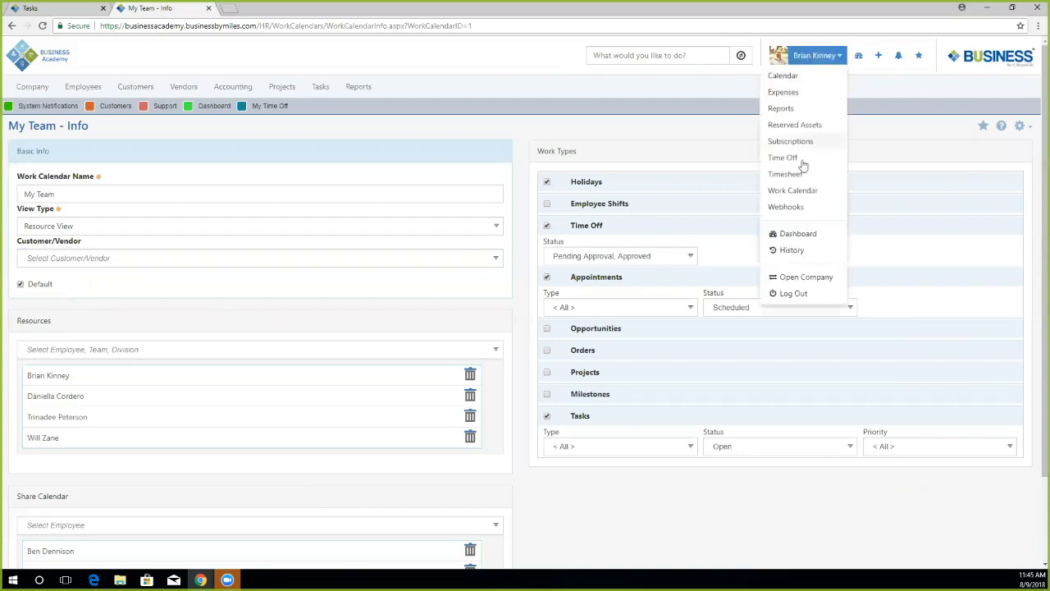
click(558, 116)
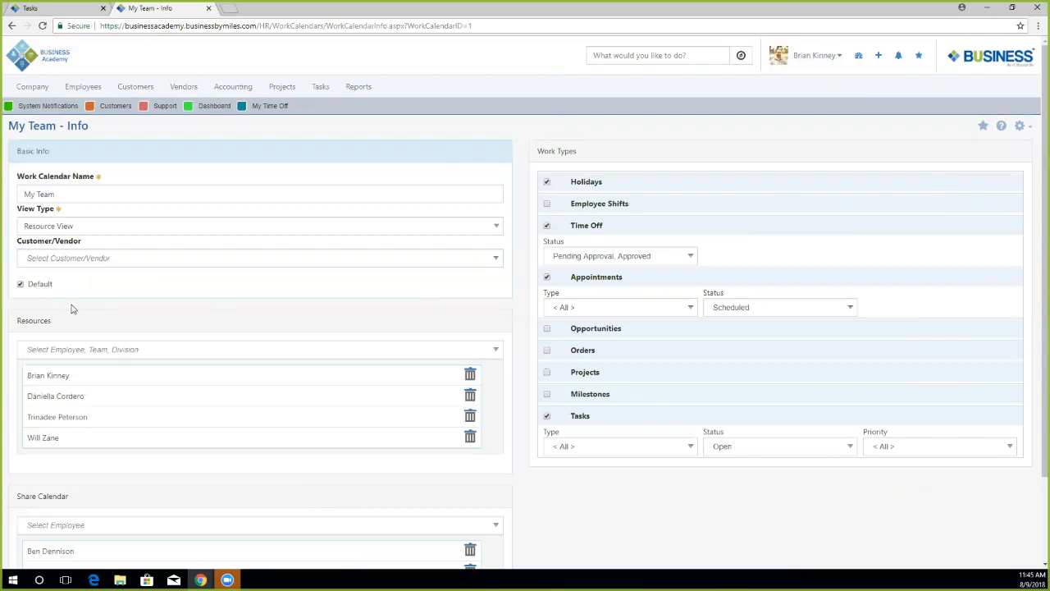
Step: Add Team: Red Team and Division: Technicians to the work calendar's resources
scroll(71, 308, down, 1)
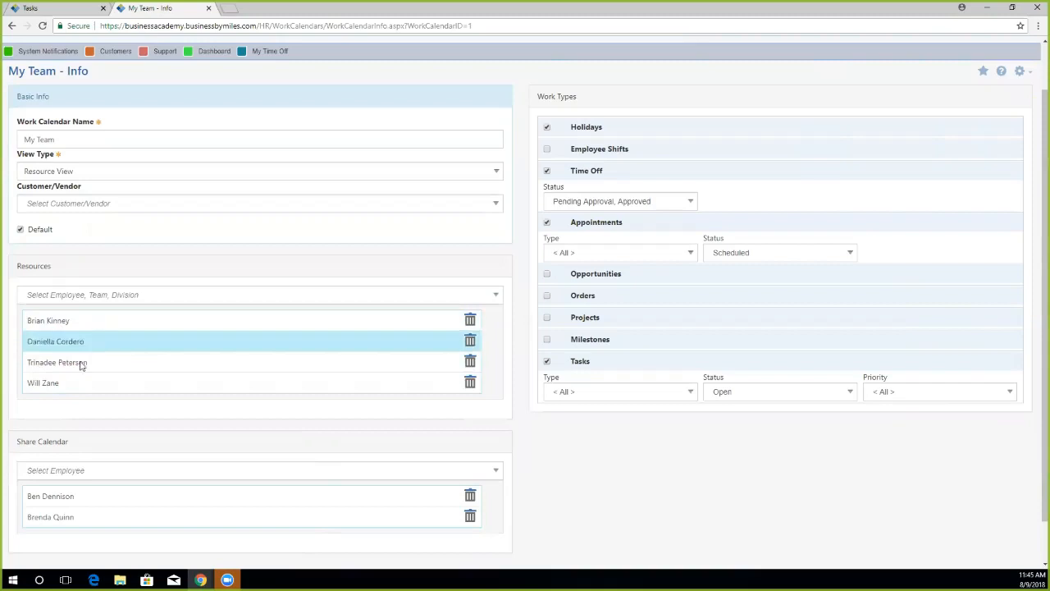
click(86, 294)
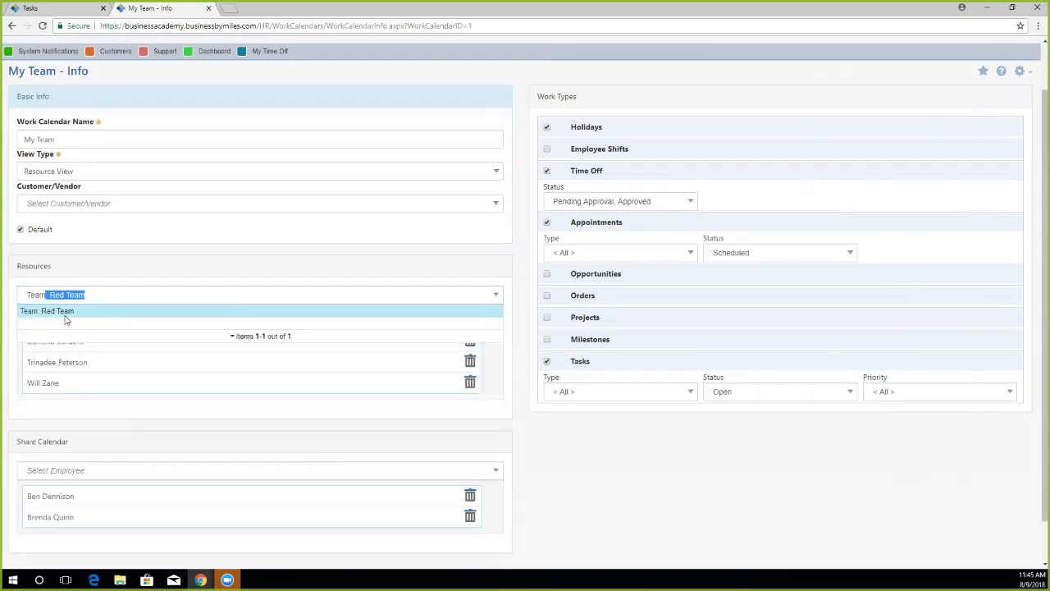
click(66, 316)
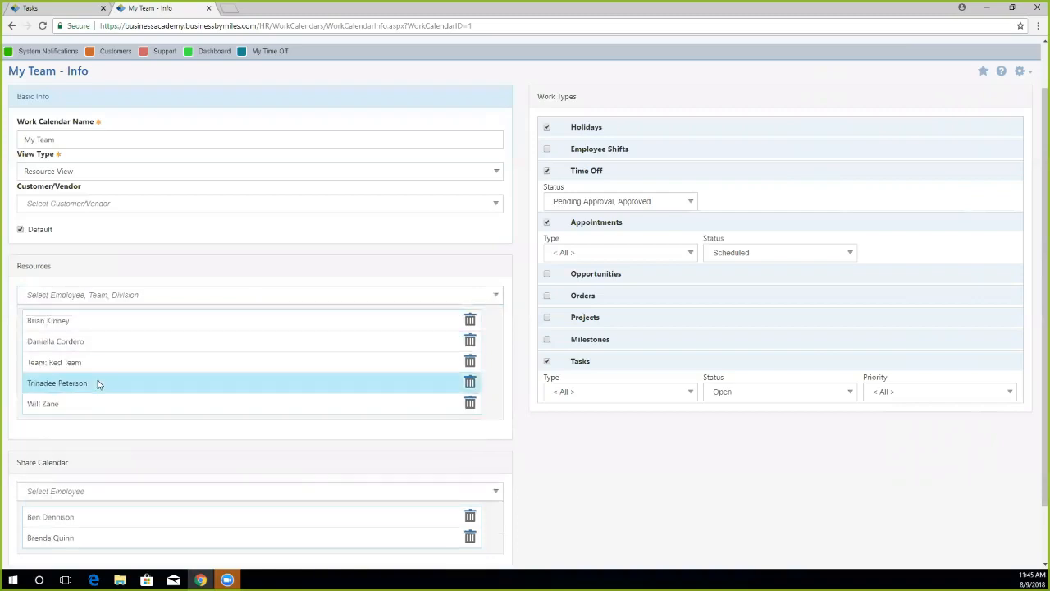
click(118, 293)
text(D)
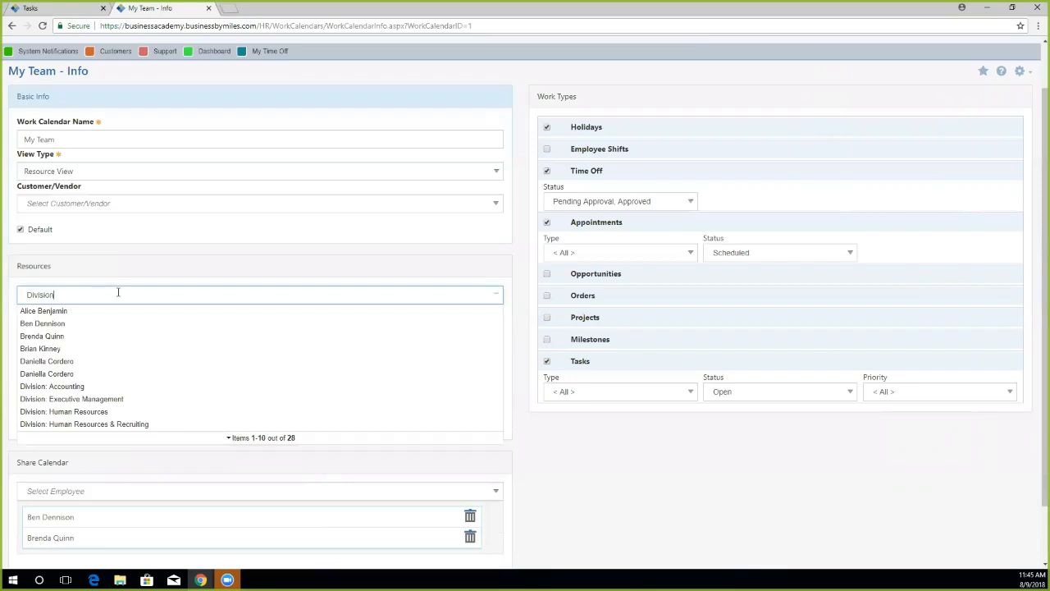
text(ivision)
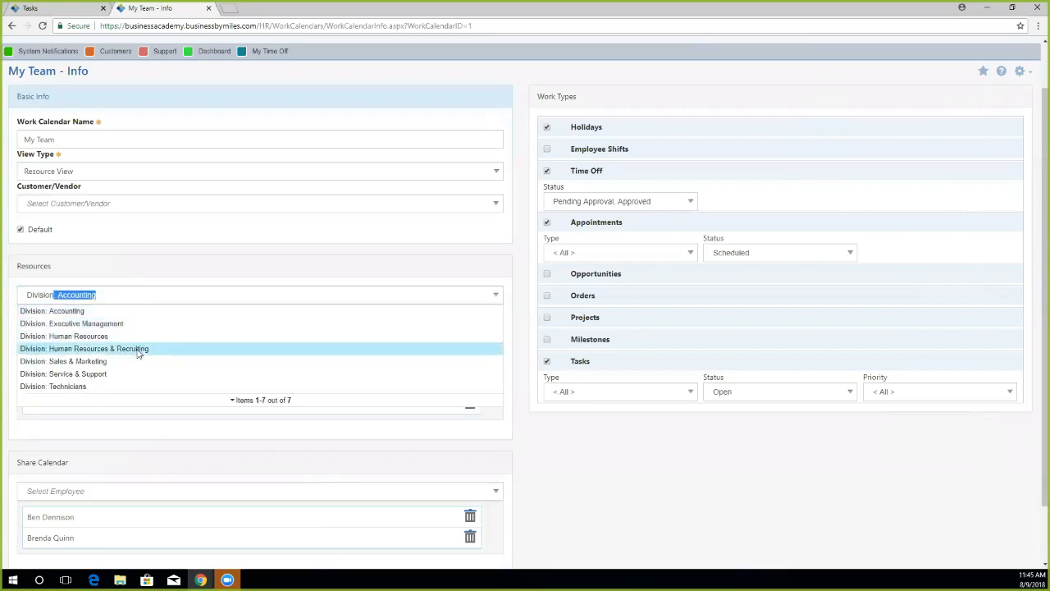
click(129, 386)
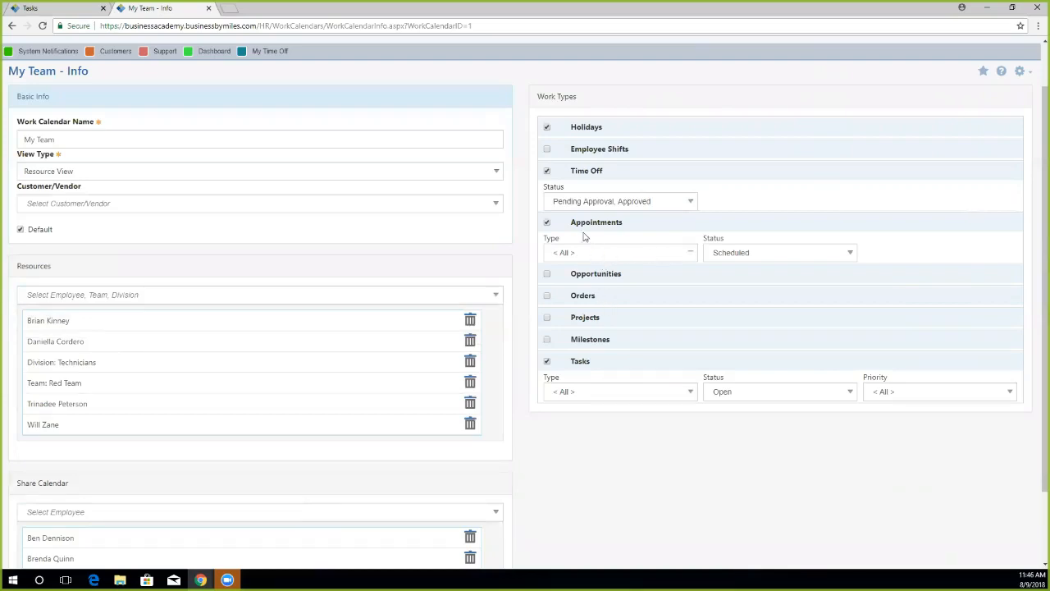
Step: Review the type and status options available for the Appointments work type
click(593, 256)
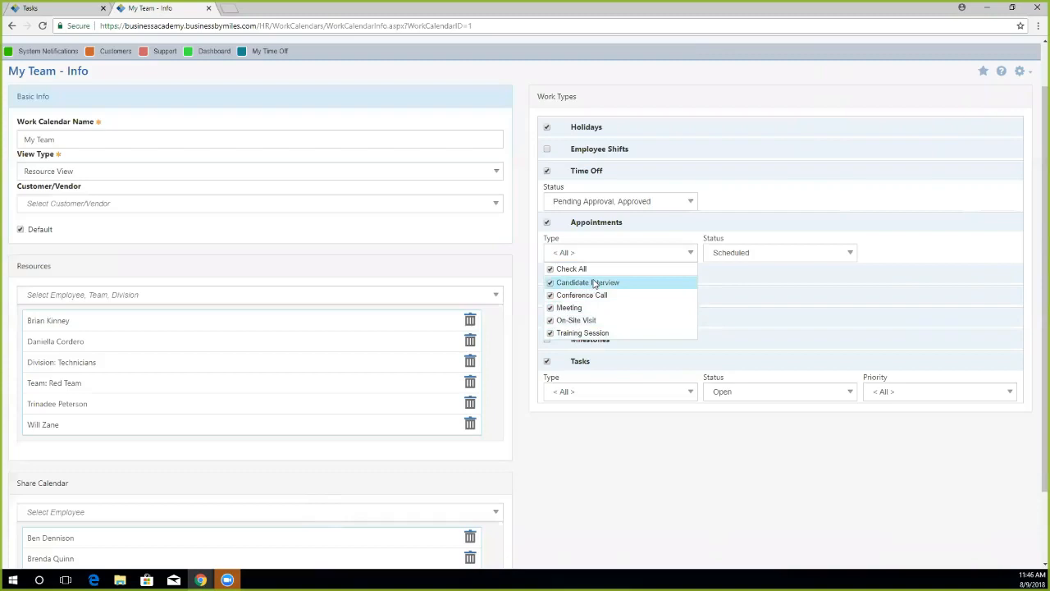
click(738, 255)
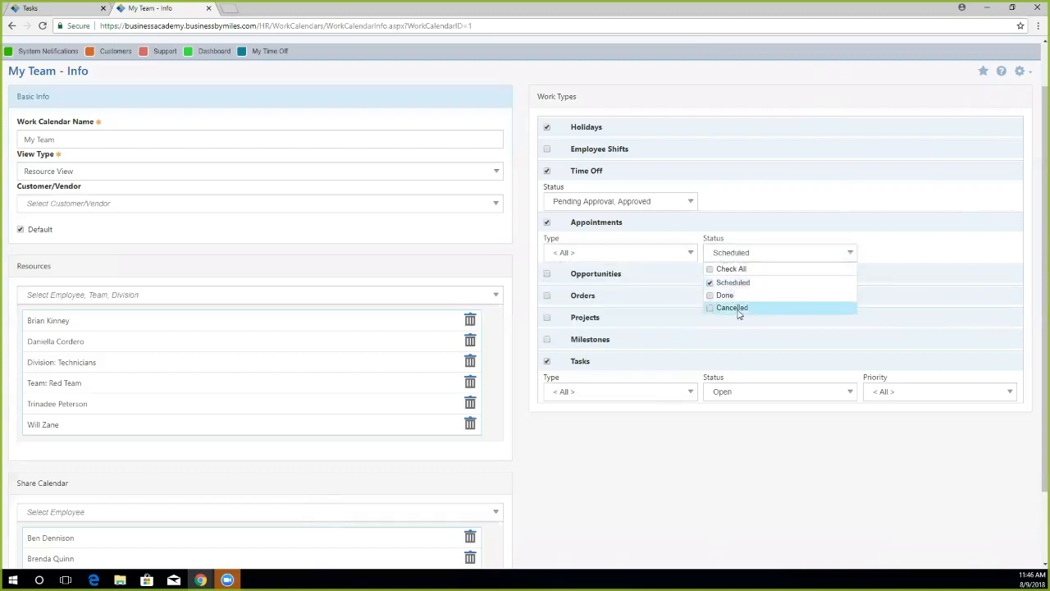
click(742, 203)
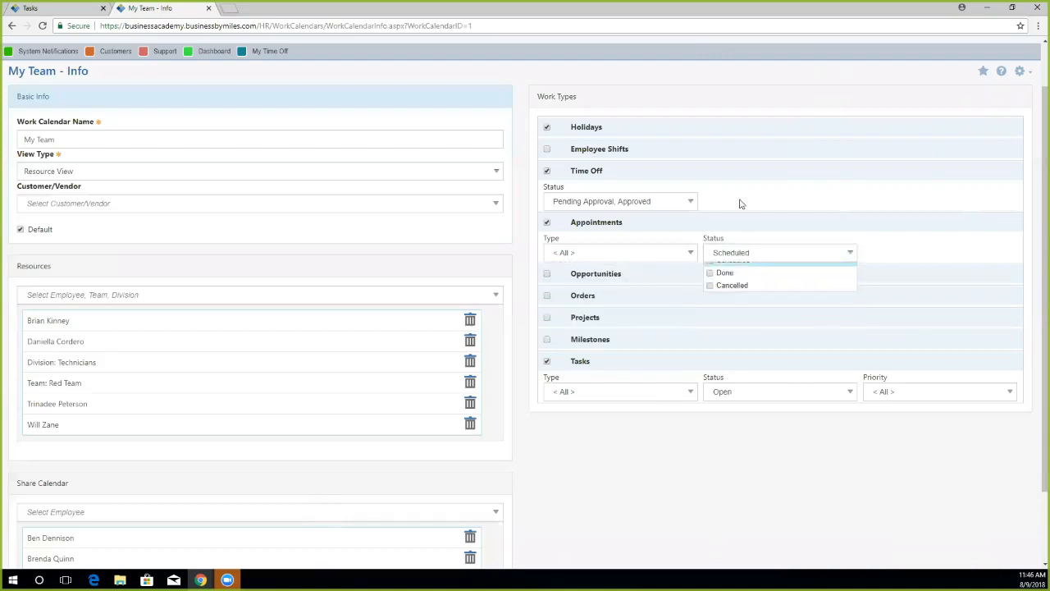
Step: Try including the Denied and Cancelled statuses for Time Off and clear both again
click(619, 206)
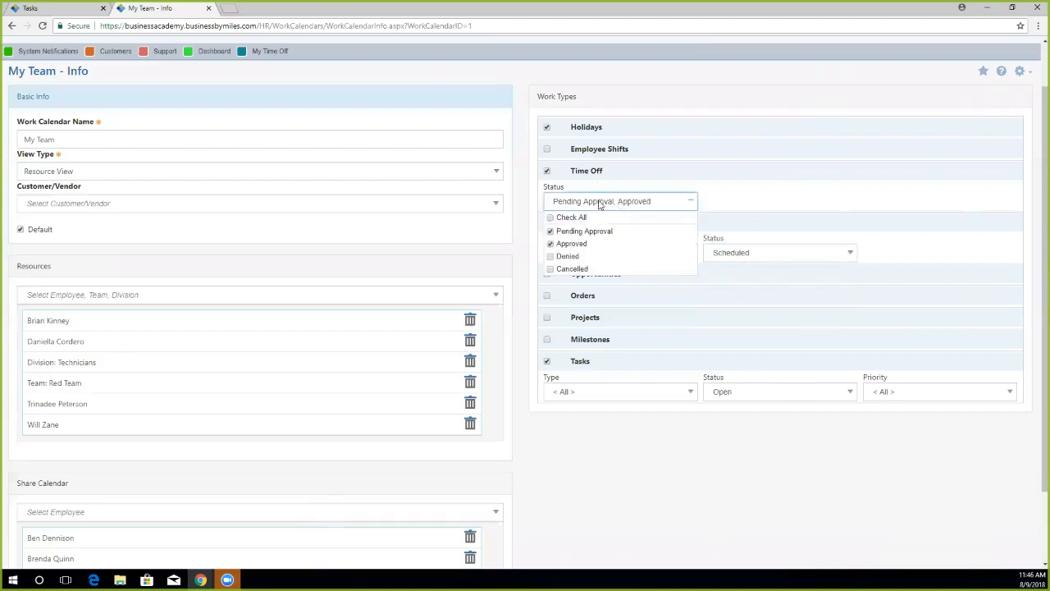
click(551, 257)
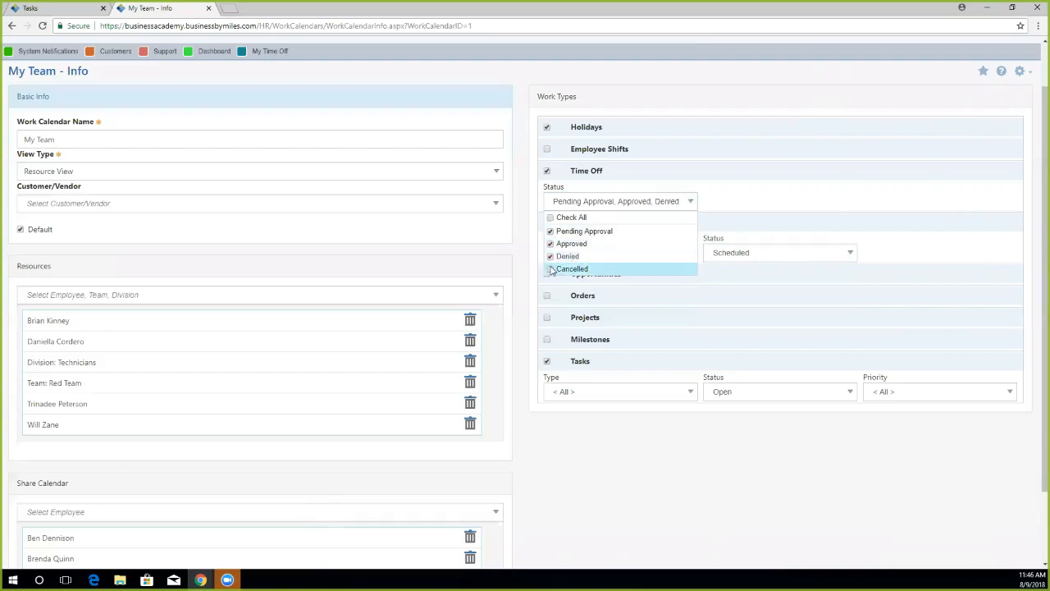
click(551, 268)
click(549, 257)
click(550, 269)
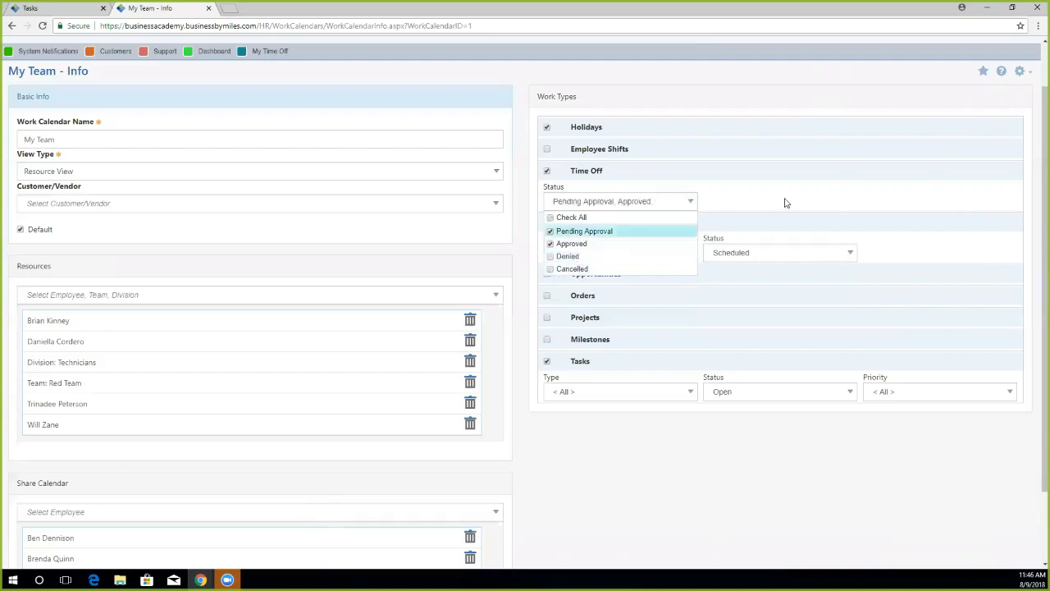
click(784, 203)
Step: Include Employee Shifts in the calendar's work types
click(548, 149)
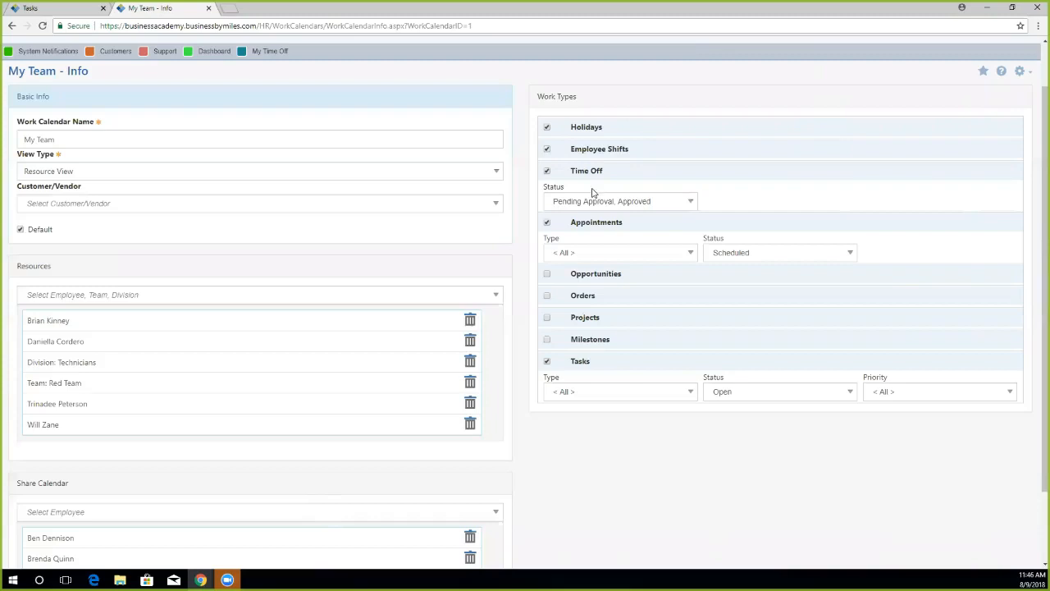
Step: Try including Opportunities, Orders and Projects to view their filter options, and exclude all three again
click(547, 274)
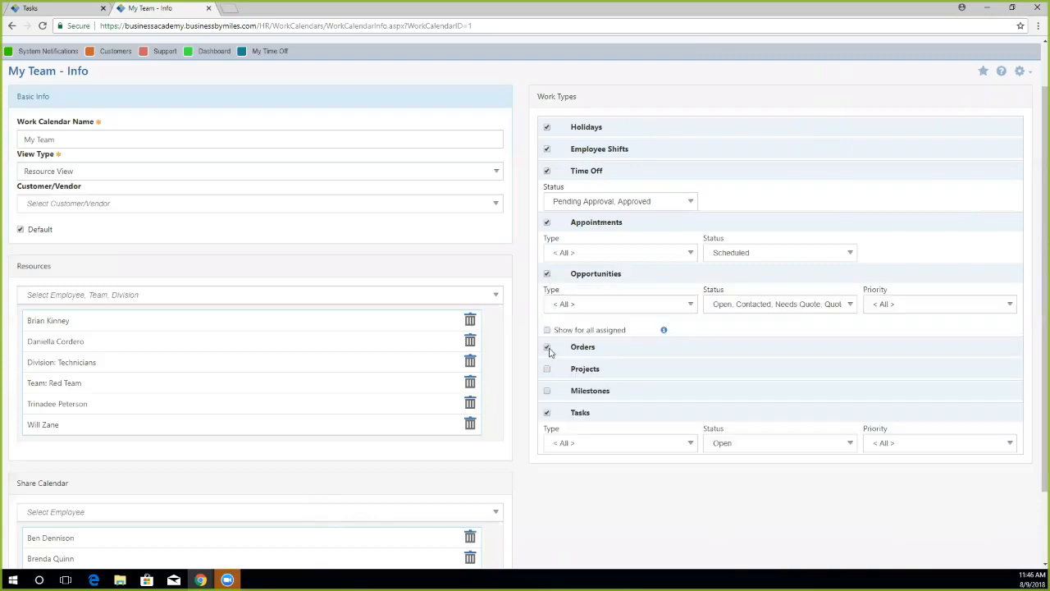
click(547, 348)
click(547, 446)
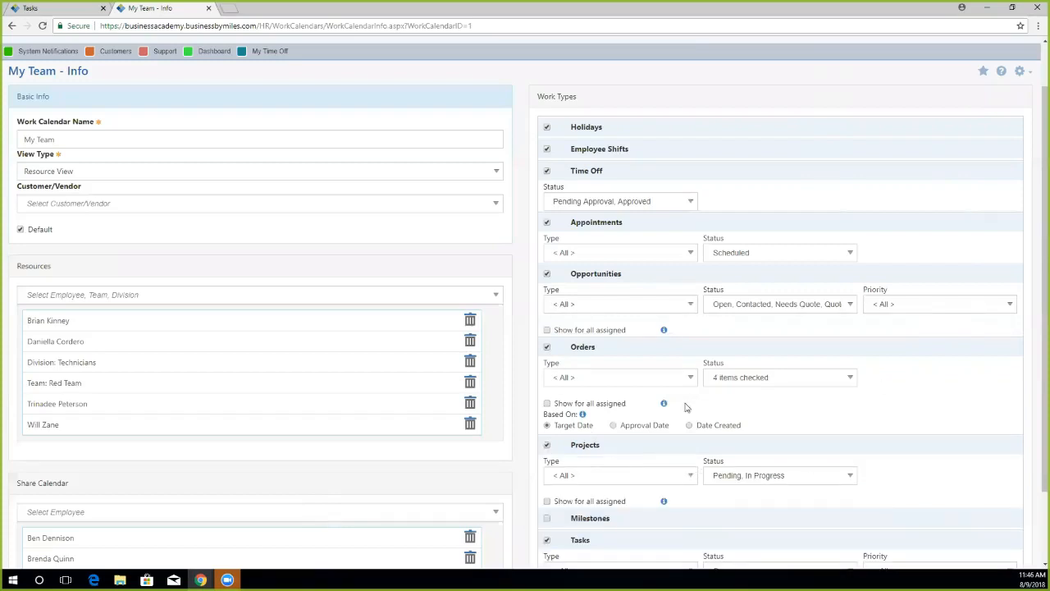
click(646, 307)
click(547, 446)
click(547, 348)
click(547, 274)
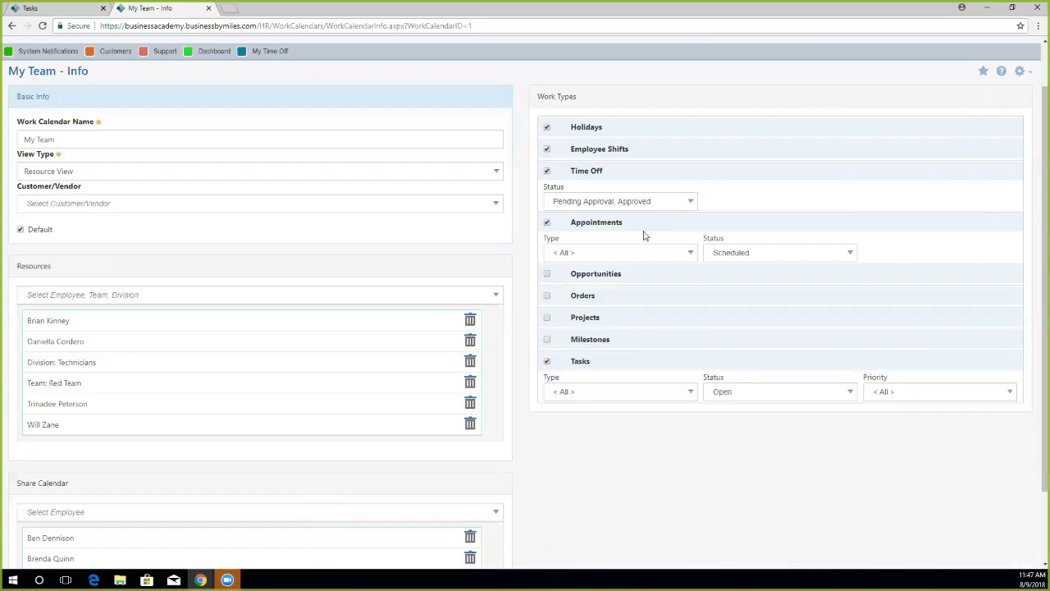
Step: Share the My Team calendar with the first employee in the list, and save and run the calendar
scroll(530, 349, down, 2)
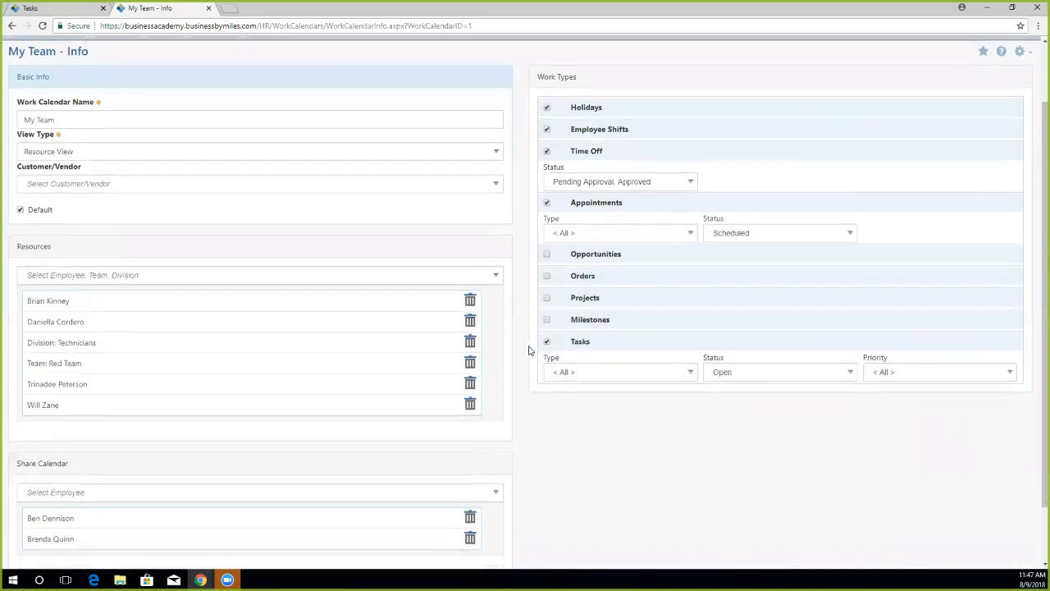
scroll(530, 347, down, 1)
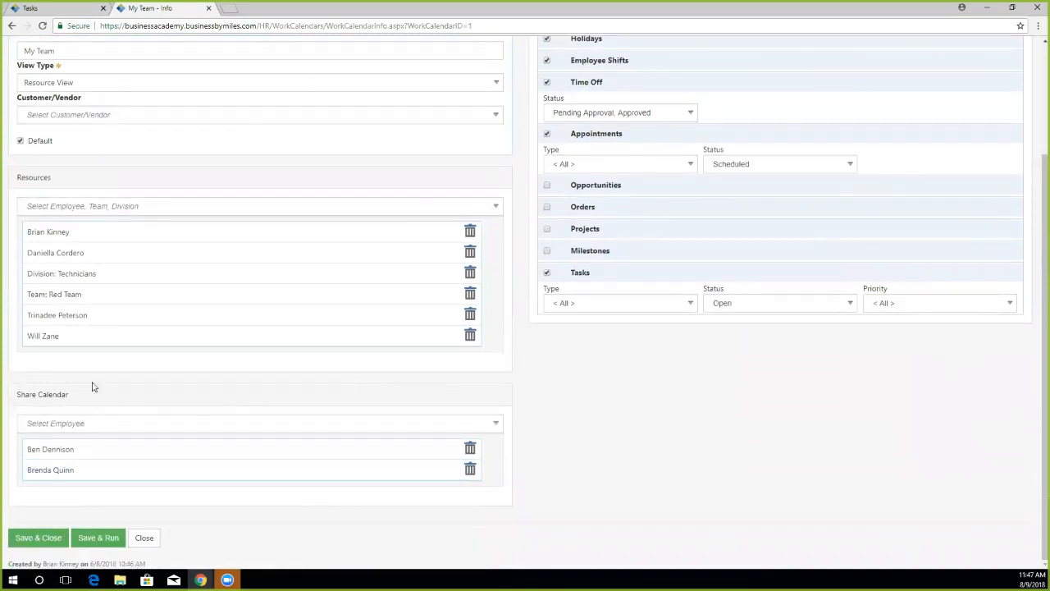
click(125, 422)
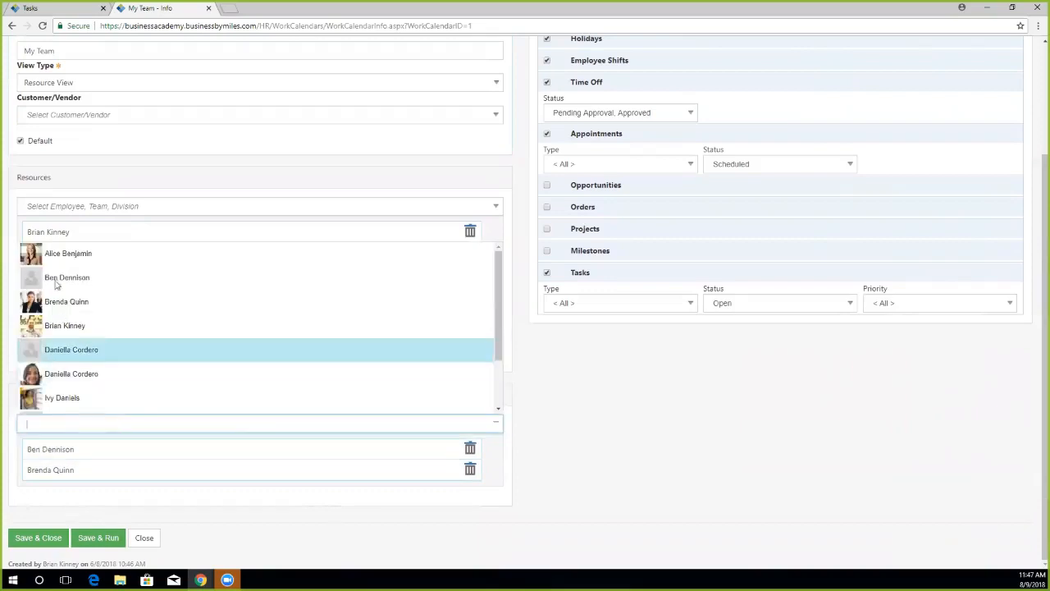
click(66, 252)
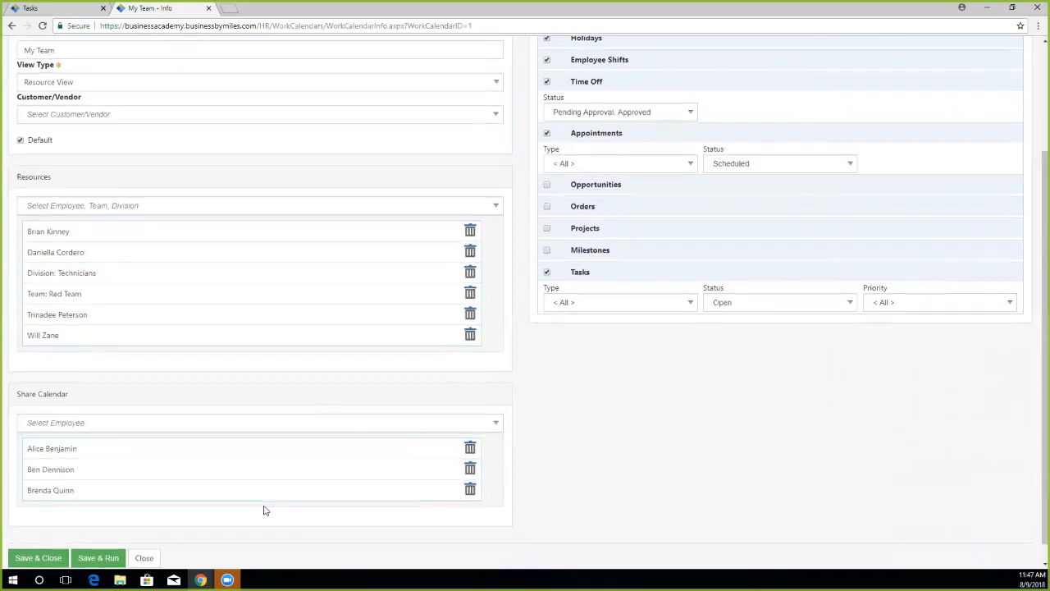
scroll(263, 509, down, 1)
click(95, 537)
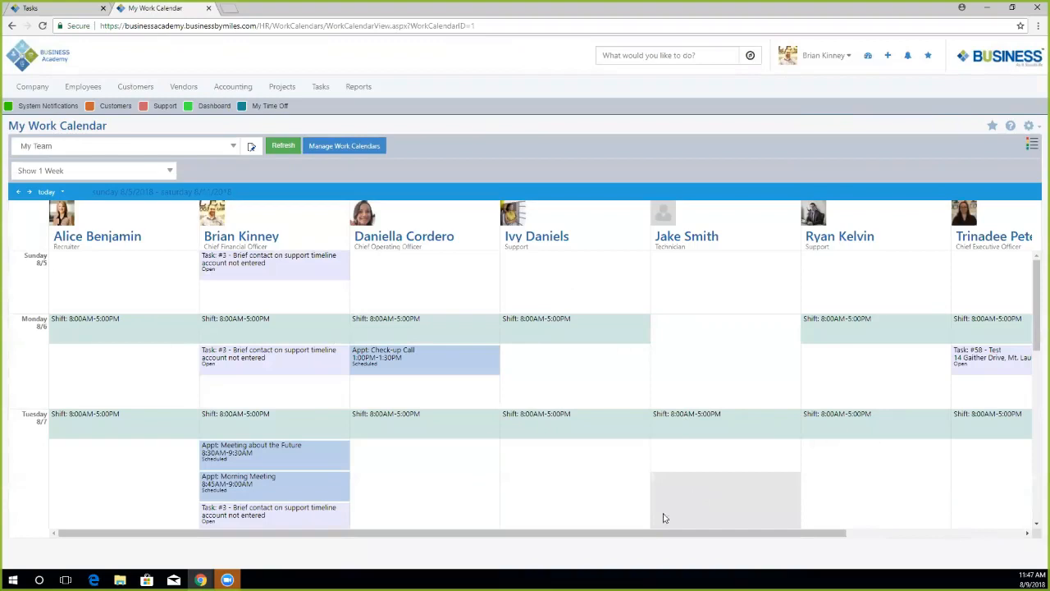
Step: Review the shifts, appointments, tasks and time off of all My Team resources across the week
drag(652, 537, 938, 534)
drag(804, 543, 404, 567)
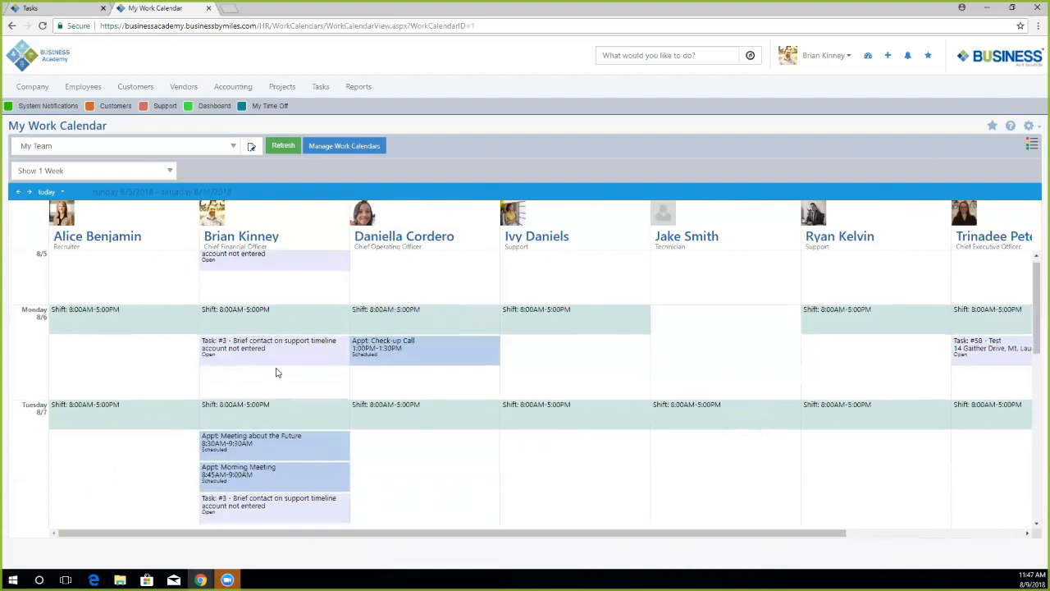
scroll(276, 372, down, 5)
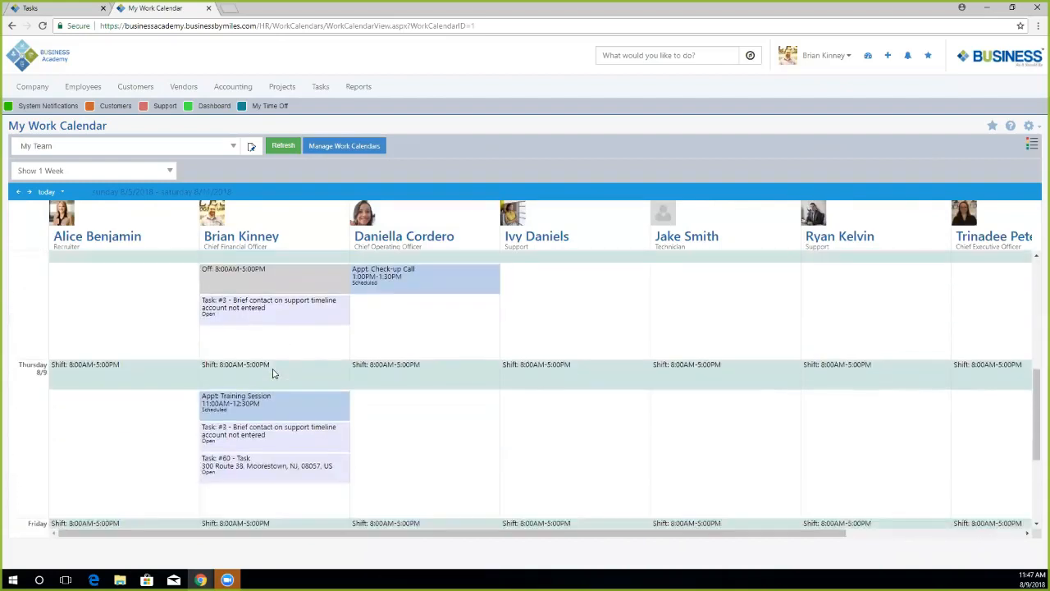
scroll(274, 374, down, 1)
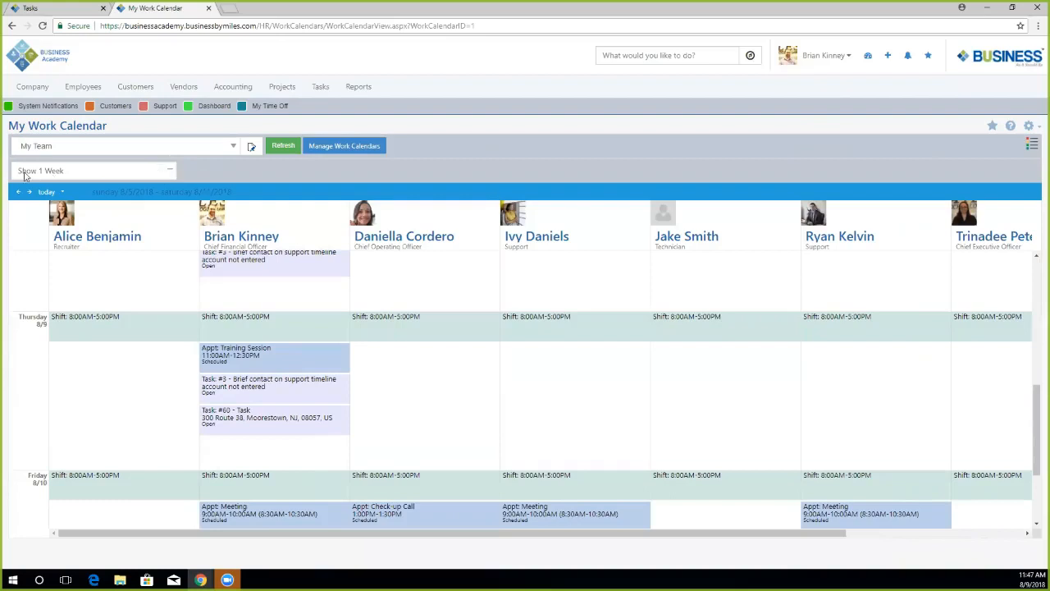
Step: Set the My Team calendar to show 2 weeks and look through the longer schedule
click(82, 175)
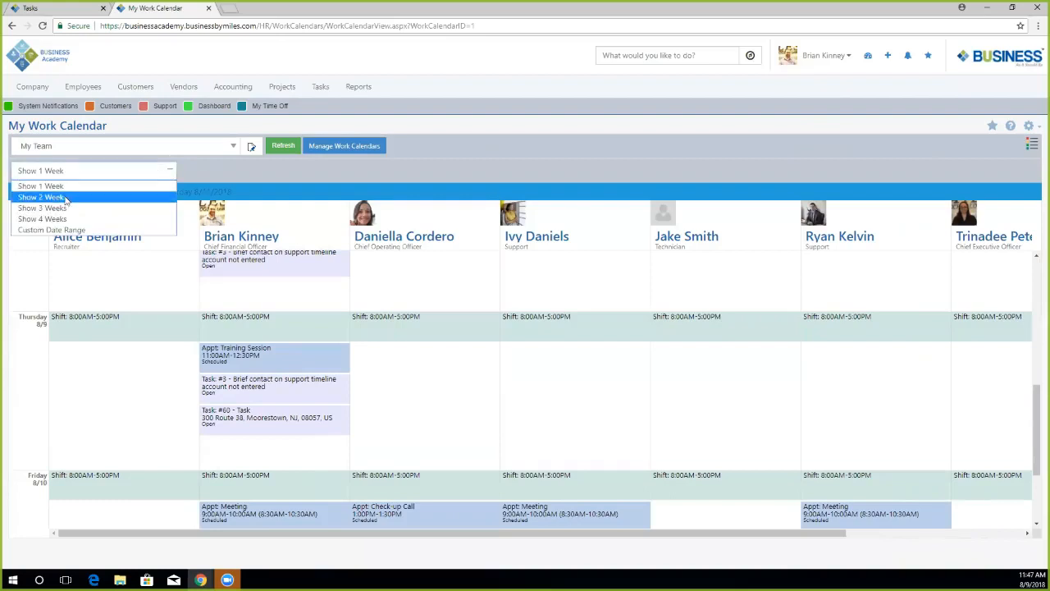
click(60, 198)
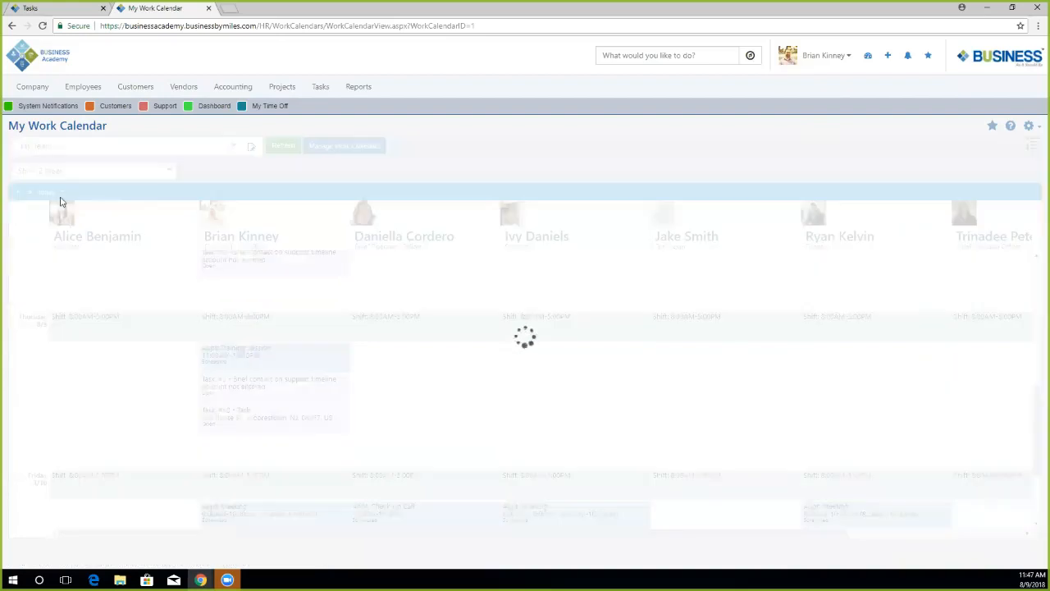
scroll(180, 398, down, 2)
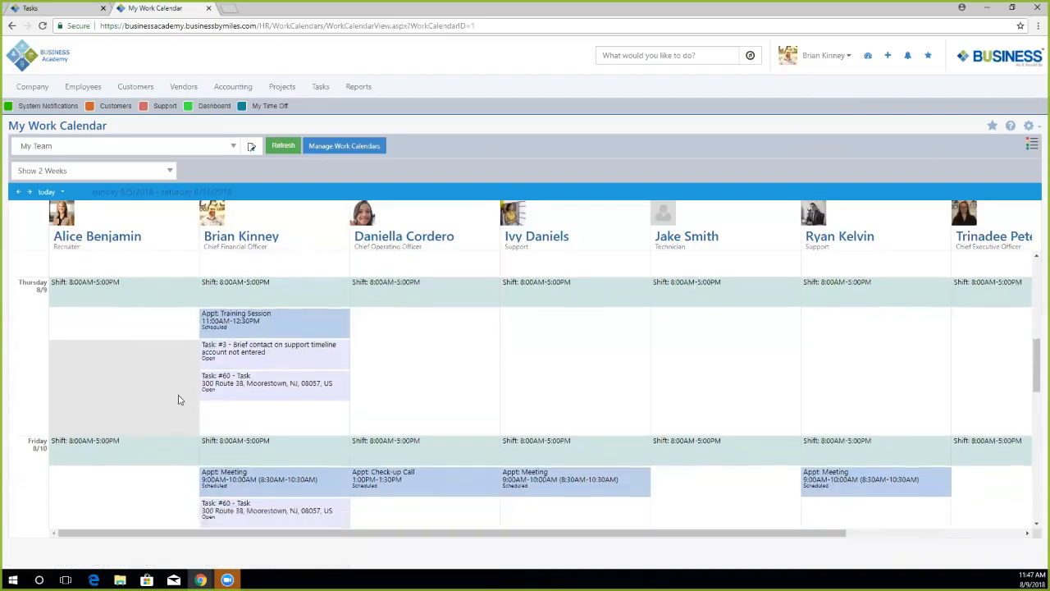
scroll(1030, 402, down, 1)
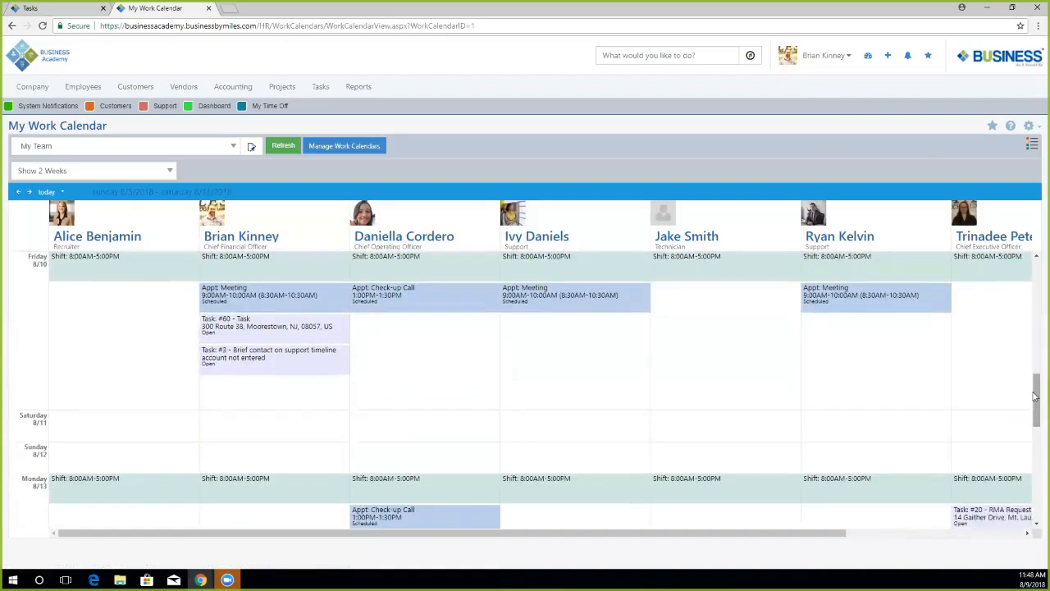
Step: View the end of the two-week My Team schedule and set the calendar to show 4 weeks
drag(1036, 404, 1035, 511)
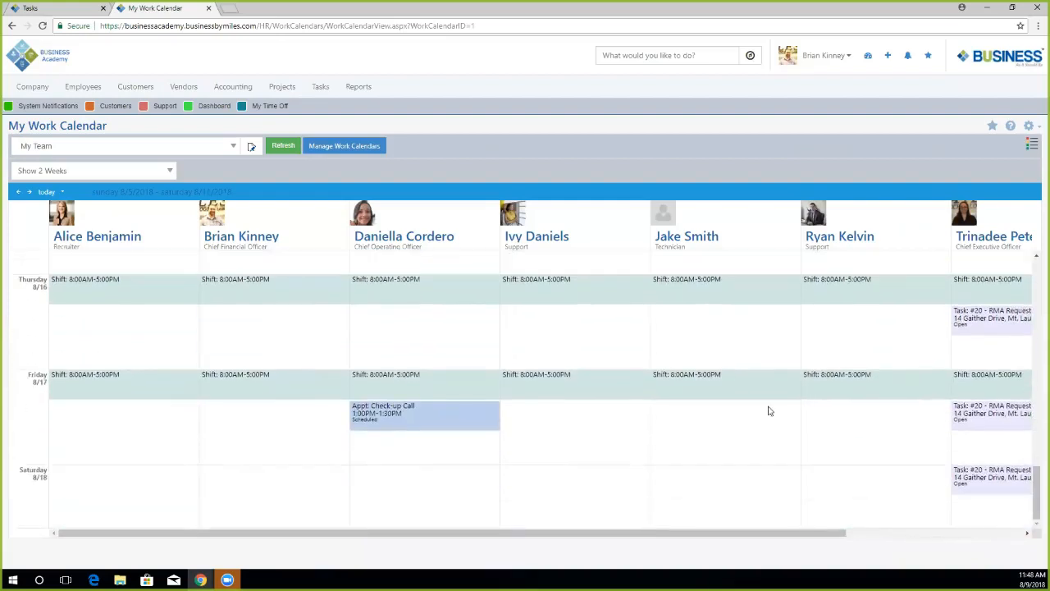
click(131, 173)
click(95, 220)
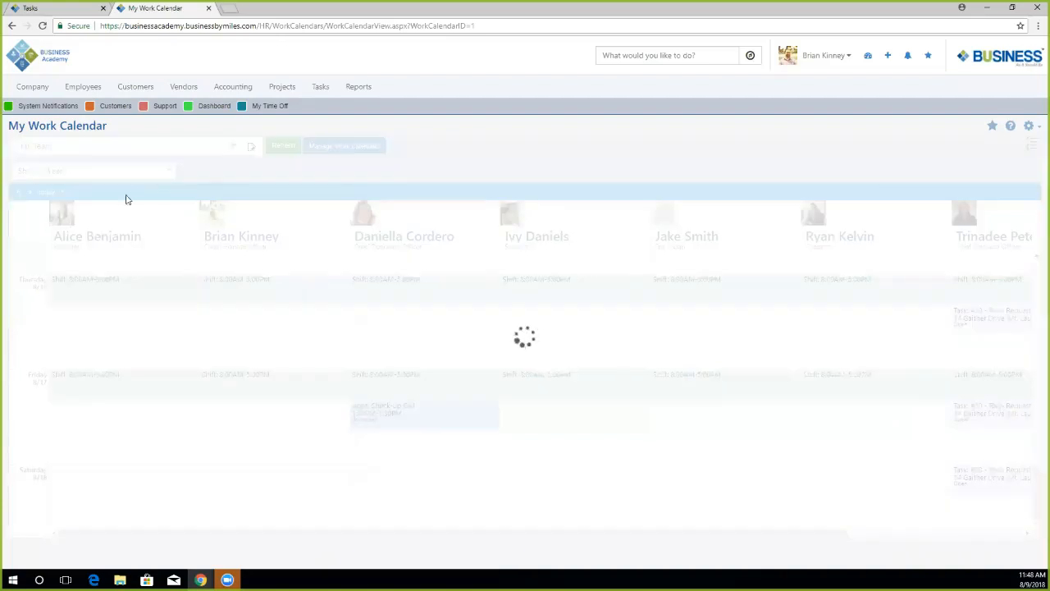
Step: Set the My Team calendar to a custom date range from 07/02/2018 to 08/31/2018 and refresh it
click(169, 171)
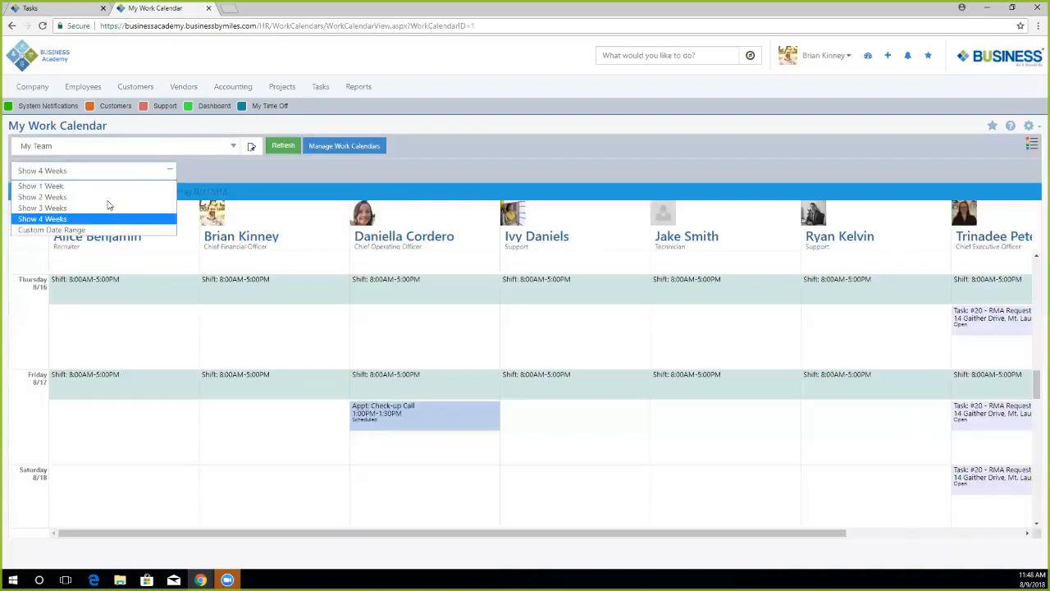
click(67, 230)
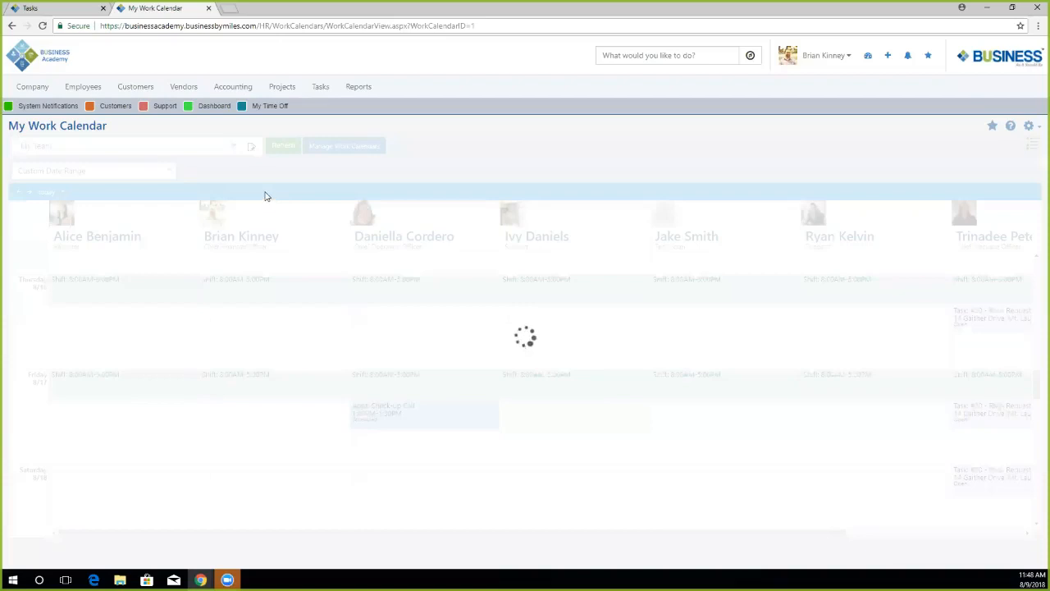
click(340, 170)
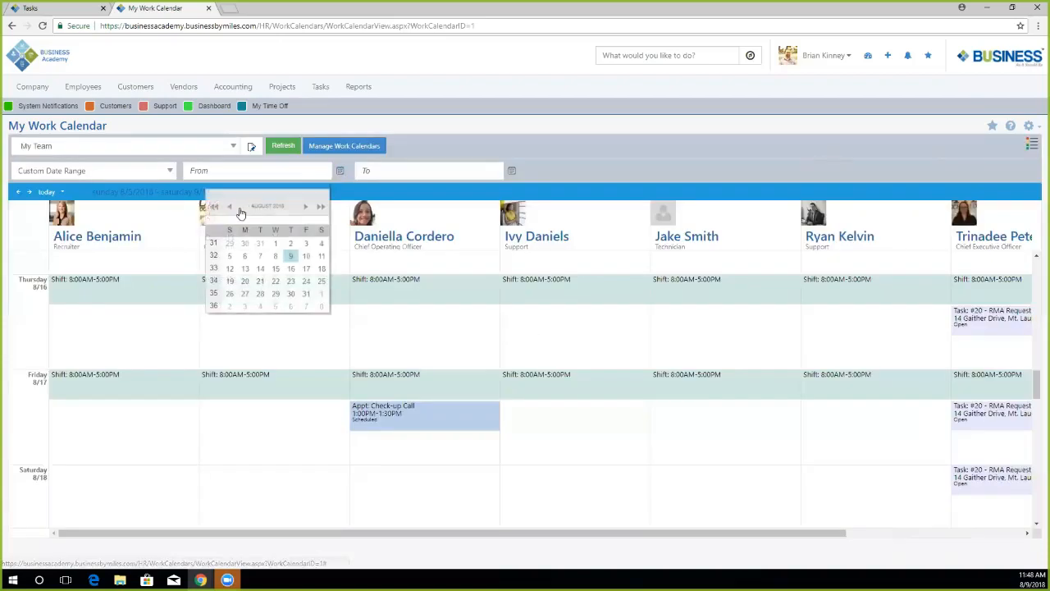
click(232, 207)
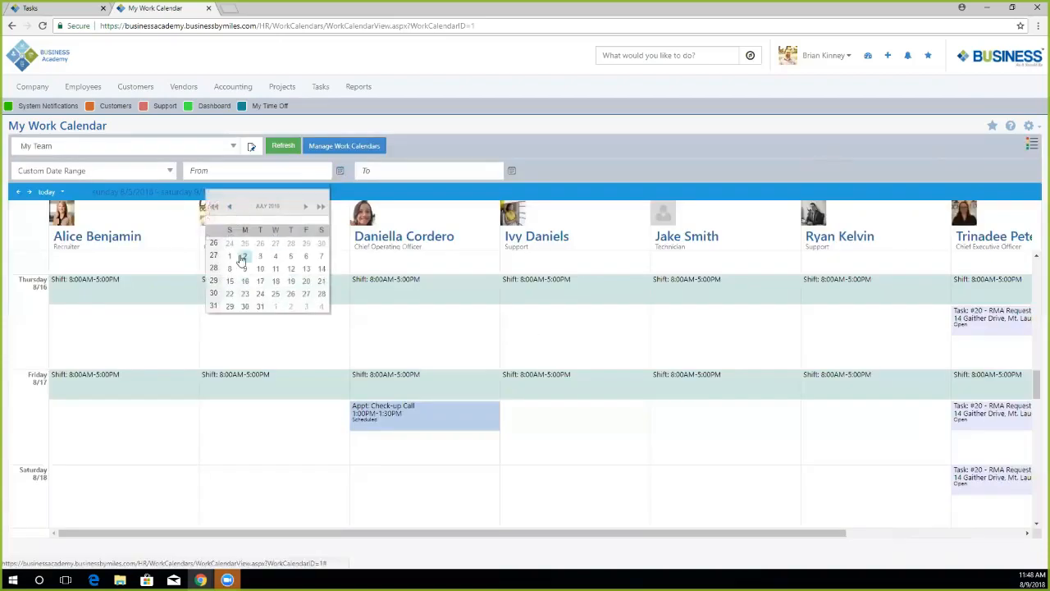
click(242, 258)
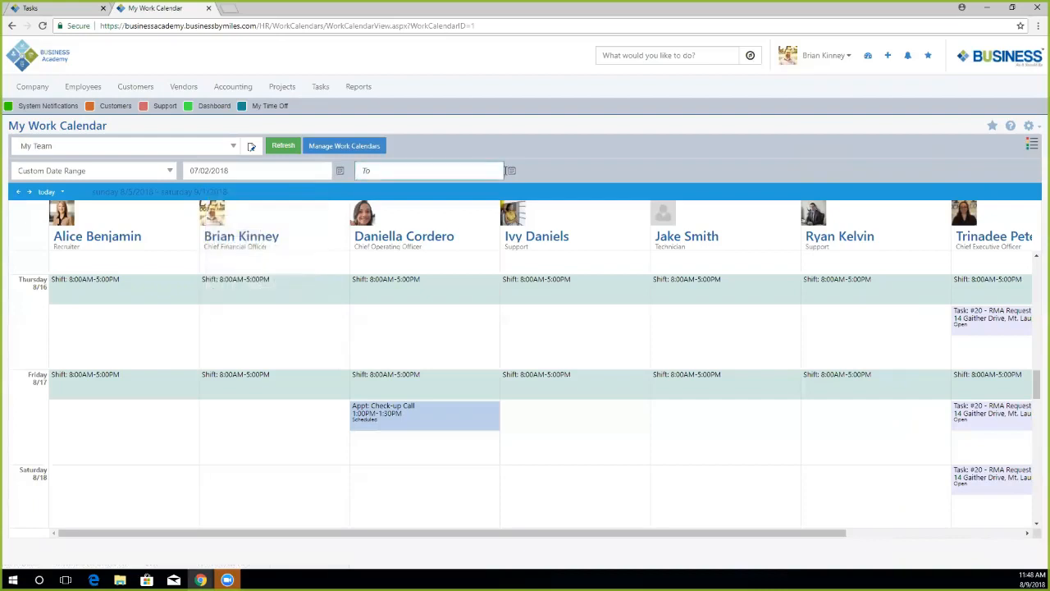
click(512, 172)
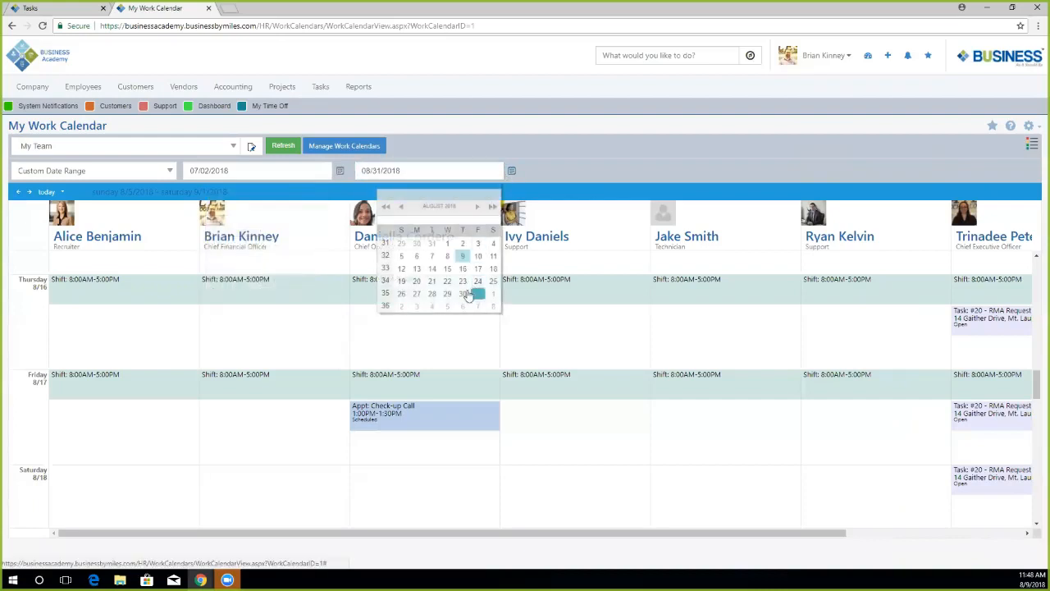
click(476, 293)
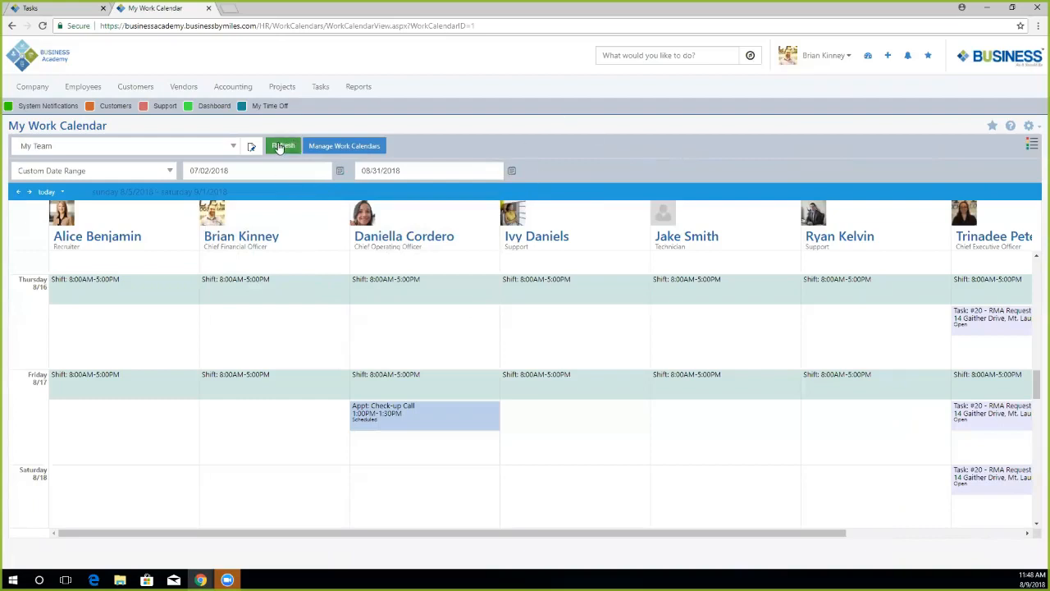
click(281, 146)
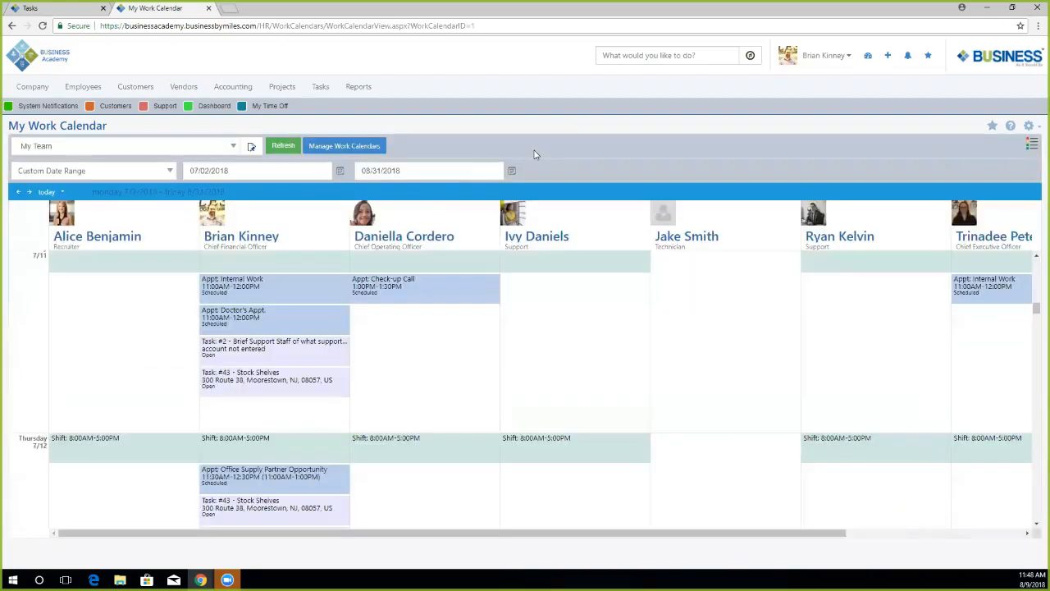
Step: Look through the My Team schedule from the first day of the custom range to the last
scroll(620, 312, up, 3)
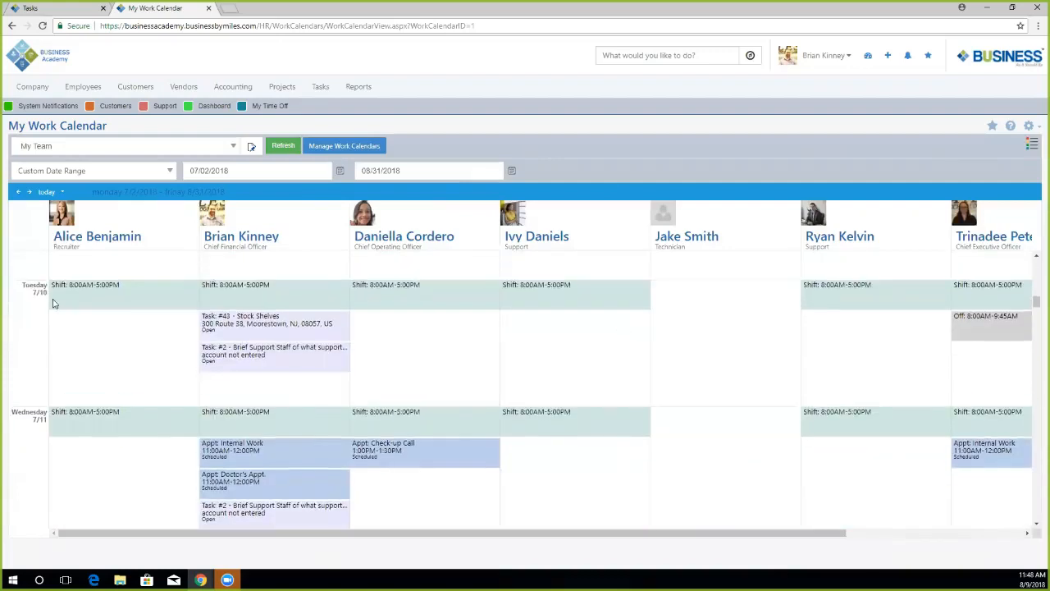
drag(1036, 302, 1036, 258)
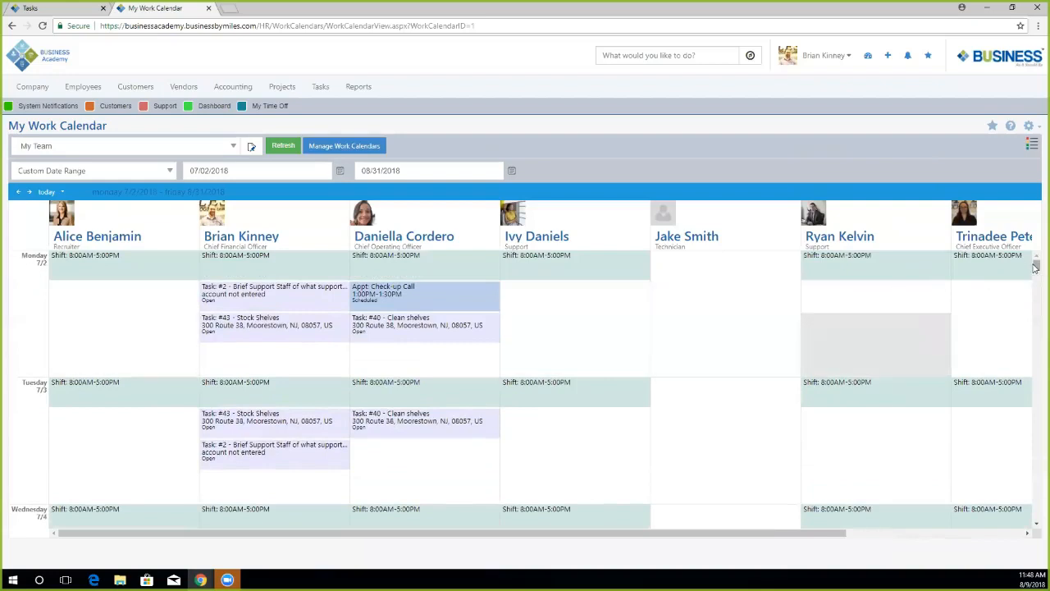
drag(1035, 272, 1035, 279)
drag(1035, 283, 1035, 569)
scroll(1035, 519, down, 3)
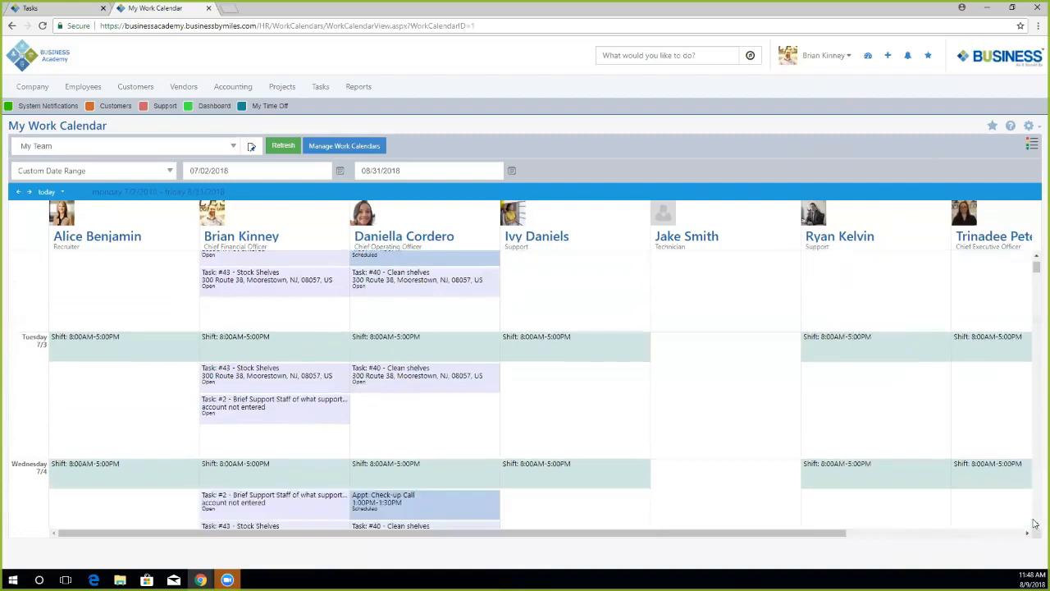
drag(1035, 279, 1035, 518)
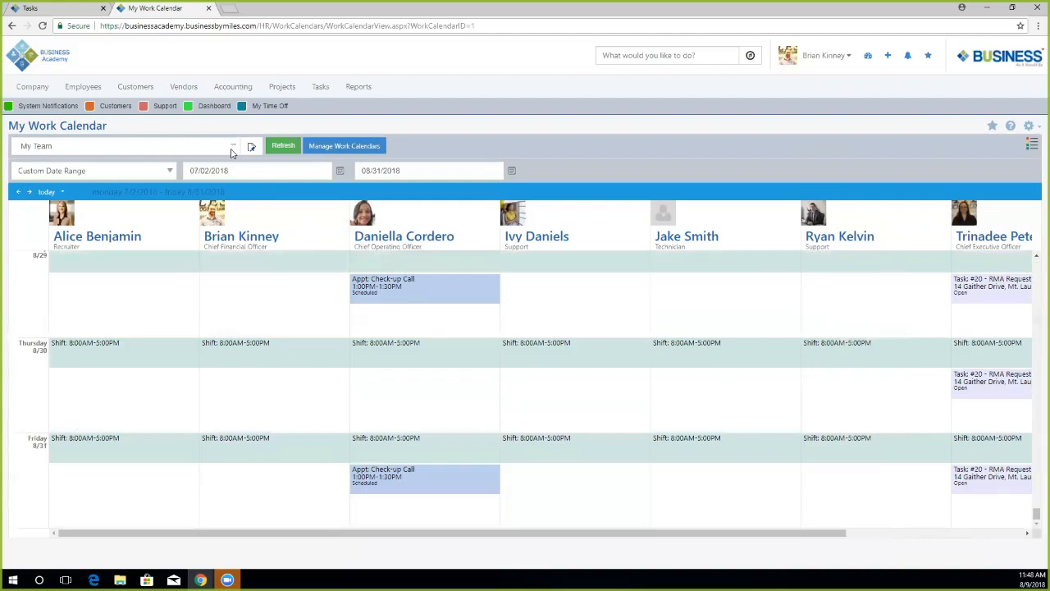
Step: Switch to the Red Team Work Calendar and view the day's schedule across all of its resources
click(232, 148)
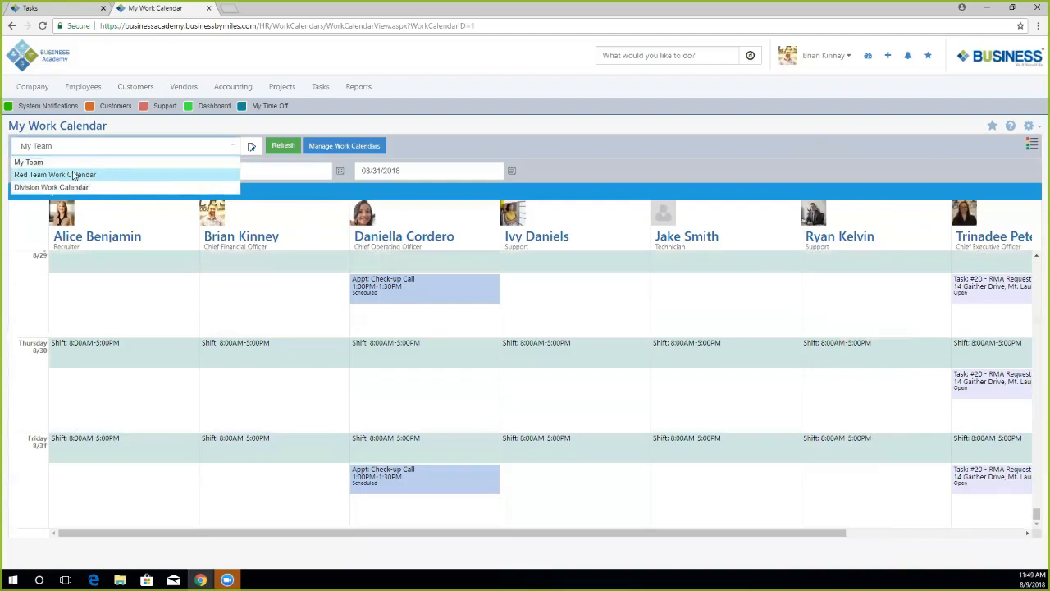
click(26, 176)
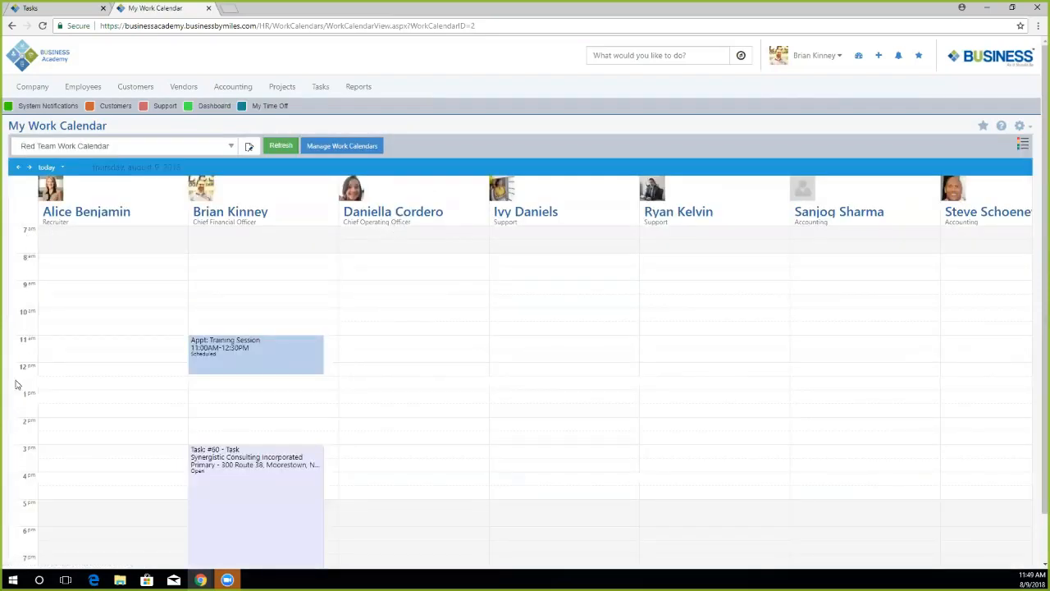
scroll(94, 330, down, 1)
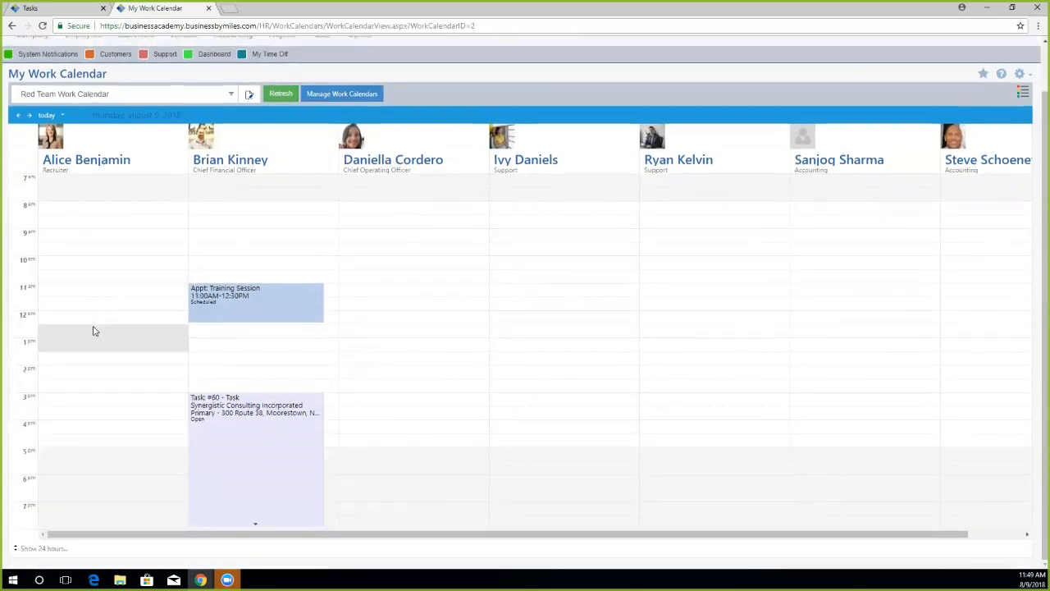
drag(529, 534, 721, 551)
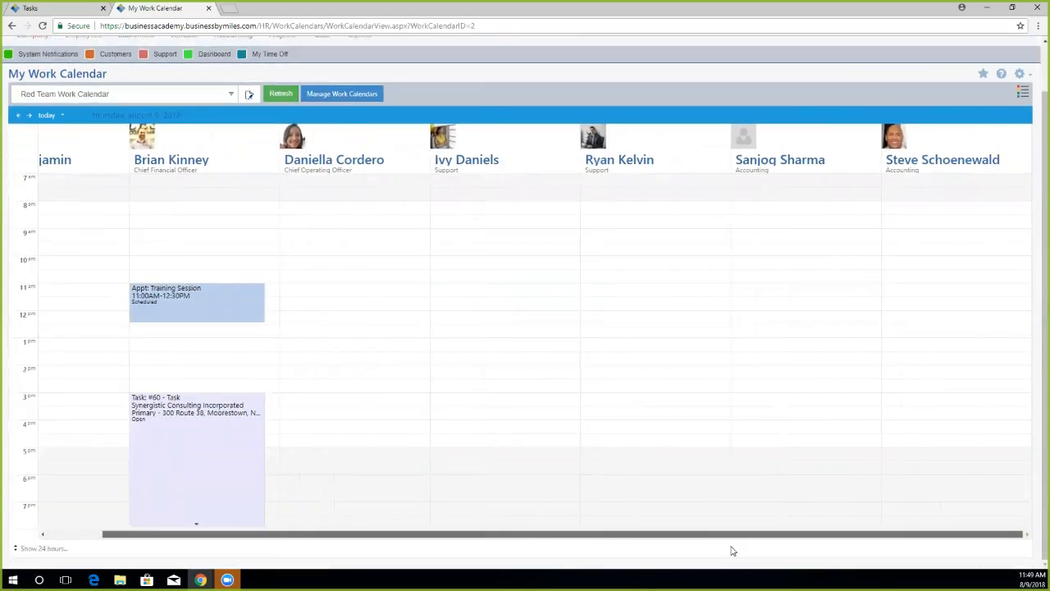
drag(624, 558, 335, 570)
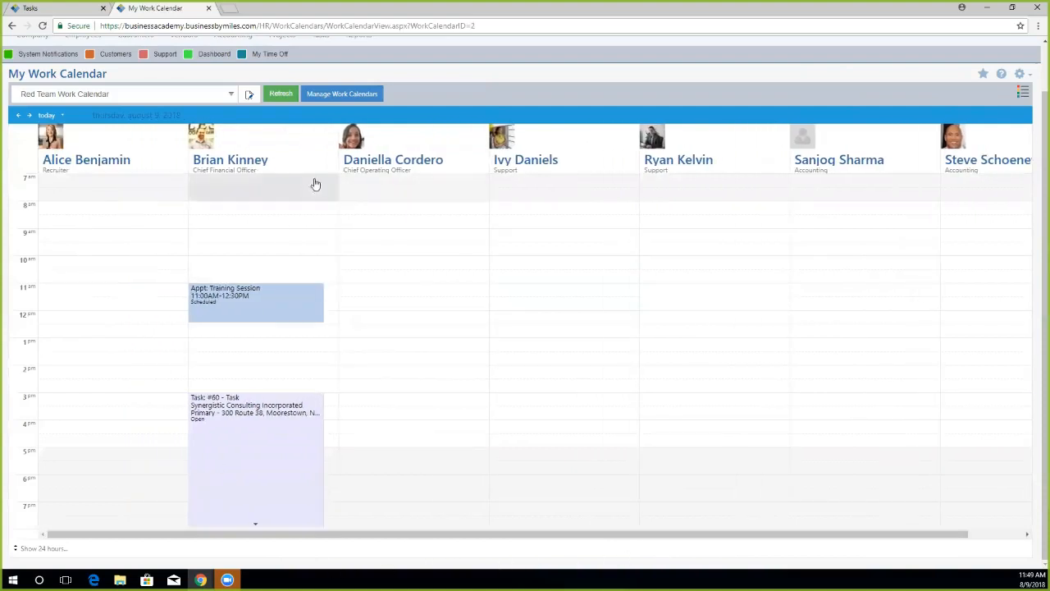
Step: Show the Red Team schedule for August 10, 2018, and return the calendar to today
click(227, 97)
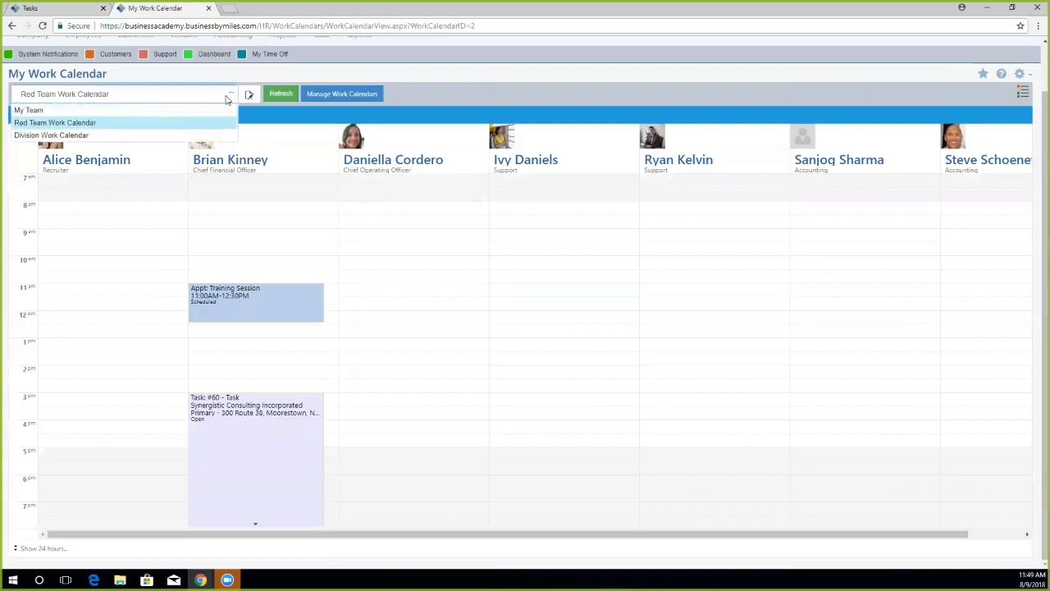
click(458, 99)
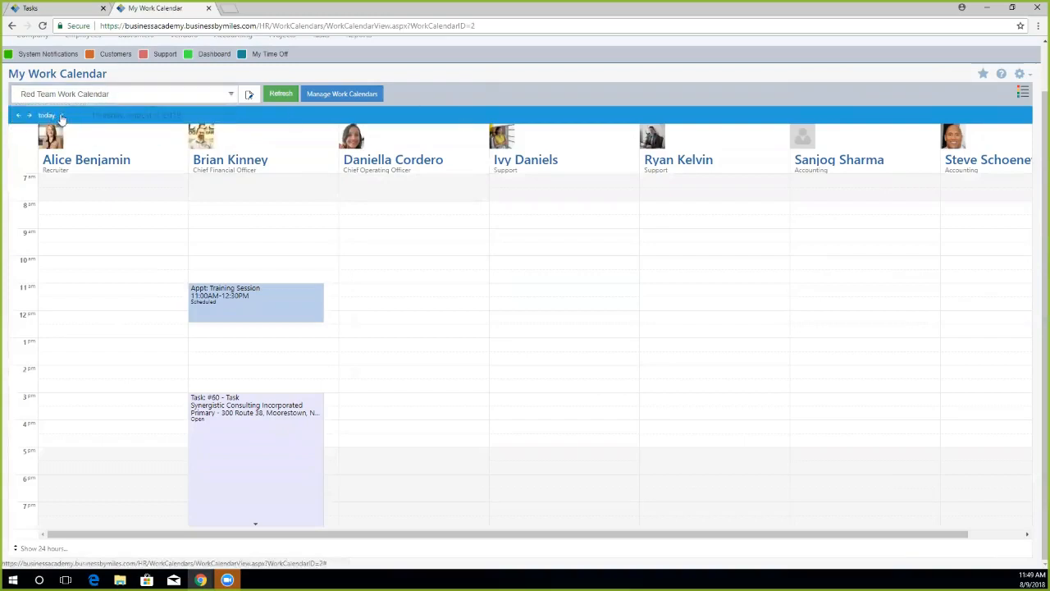
click(63, 118)
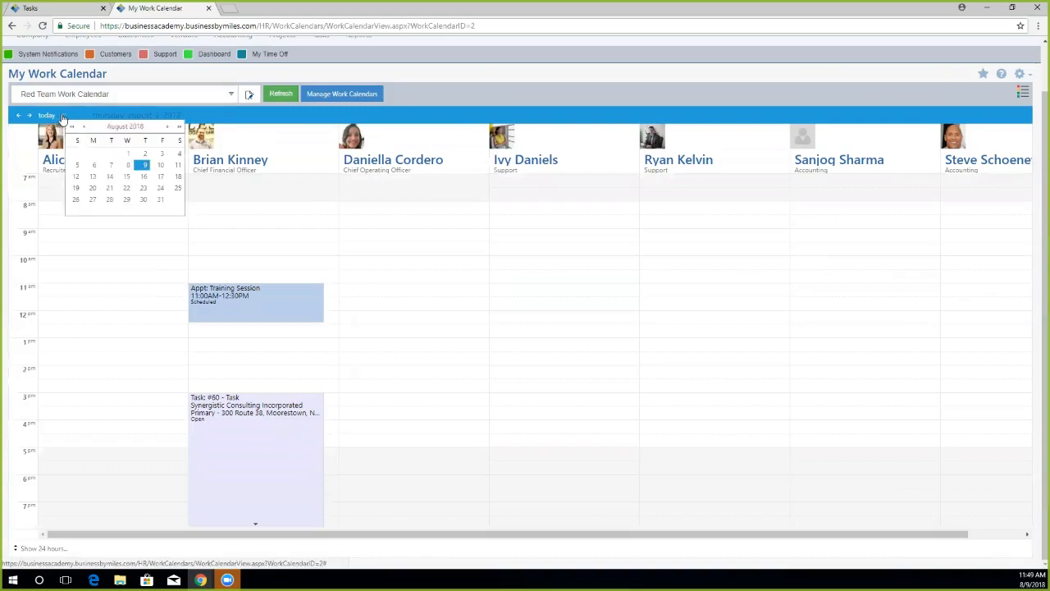
click(161, 167)
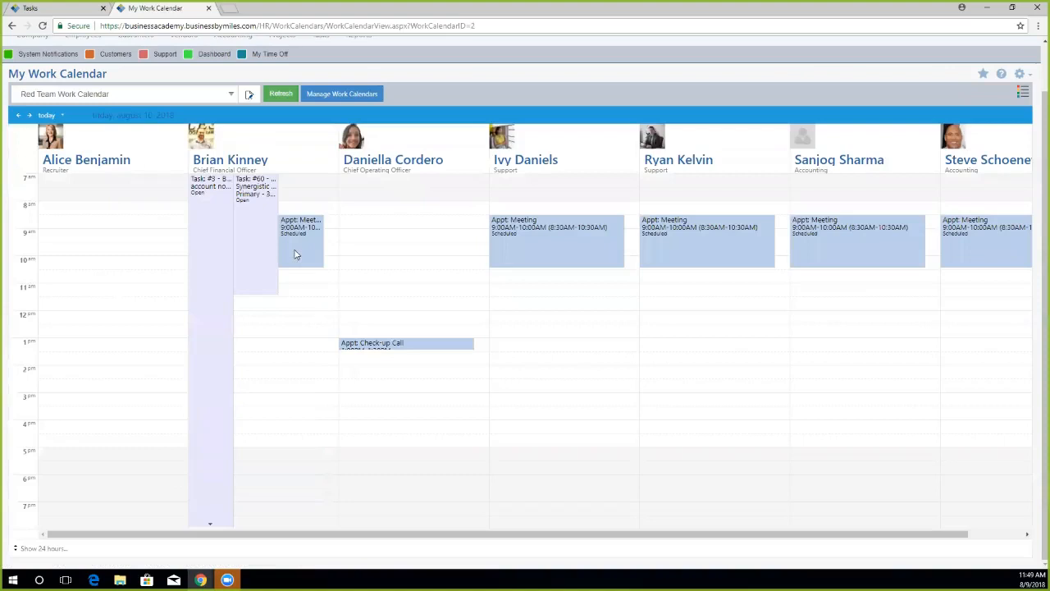
click(46, 116)
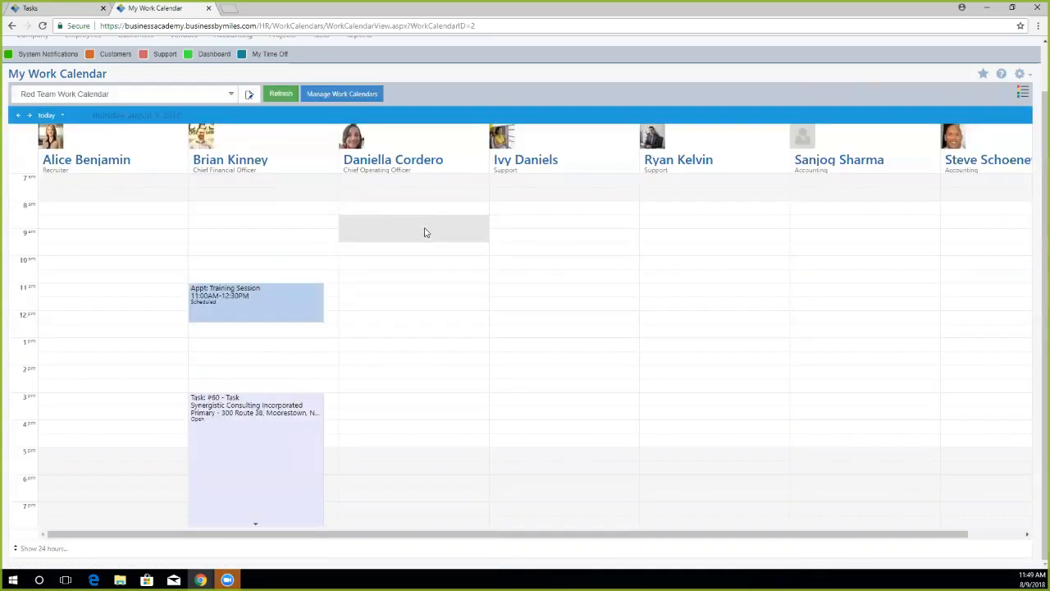
Step: Switch to the Division Work Calendar and look through the appointments, tasks and time off for August 2018
click(225, 96)
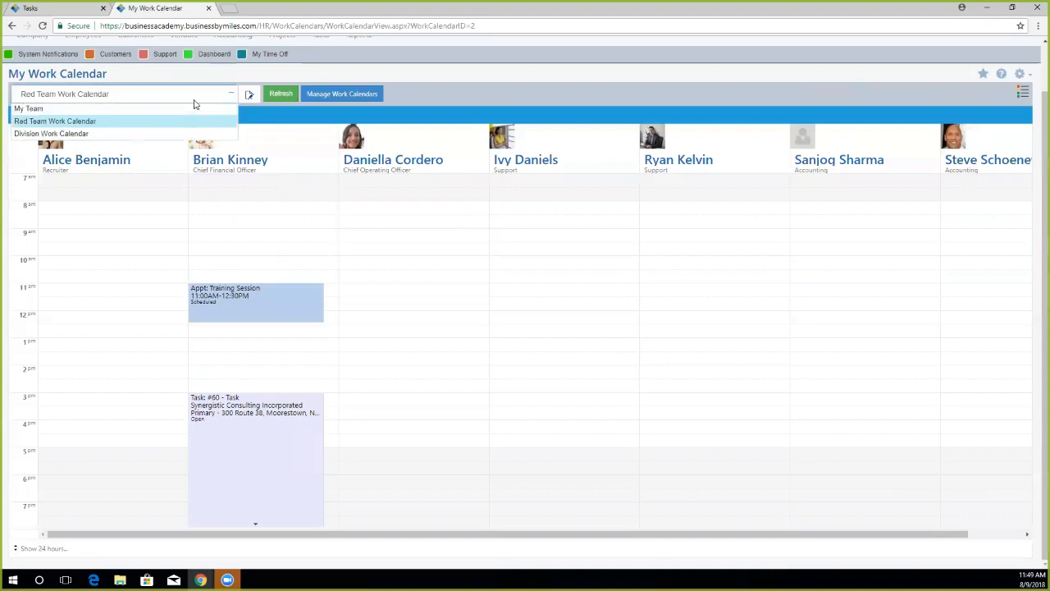
click(98, 136)
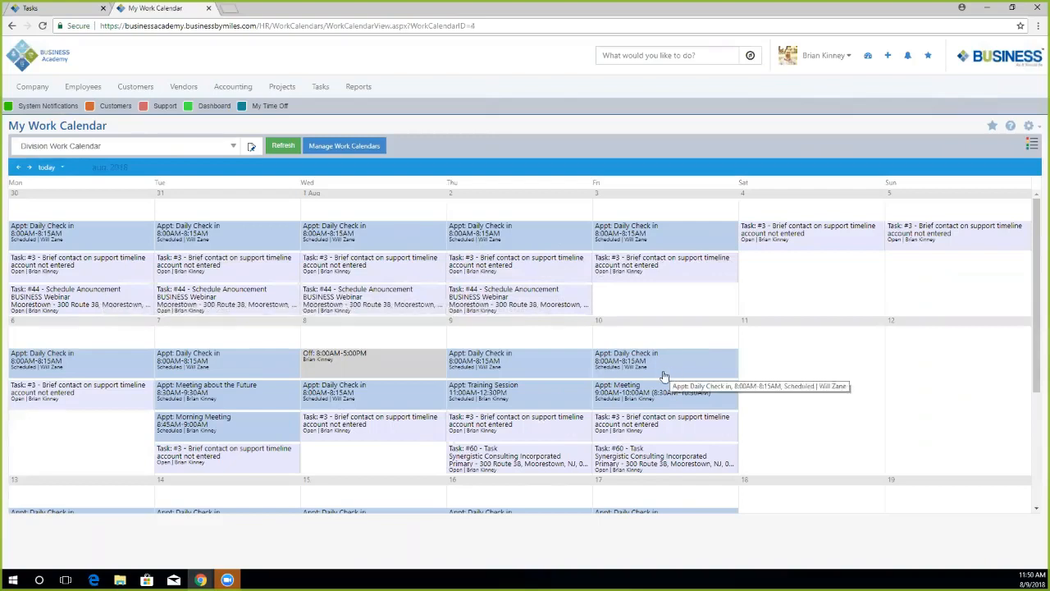
scroll(664, 376, down, 3)
scroll(652, 378, down, 2)
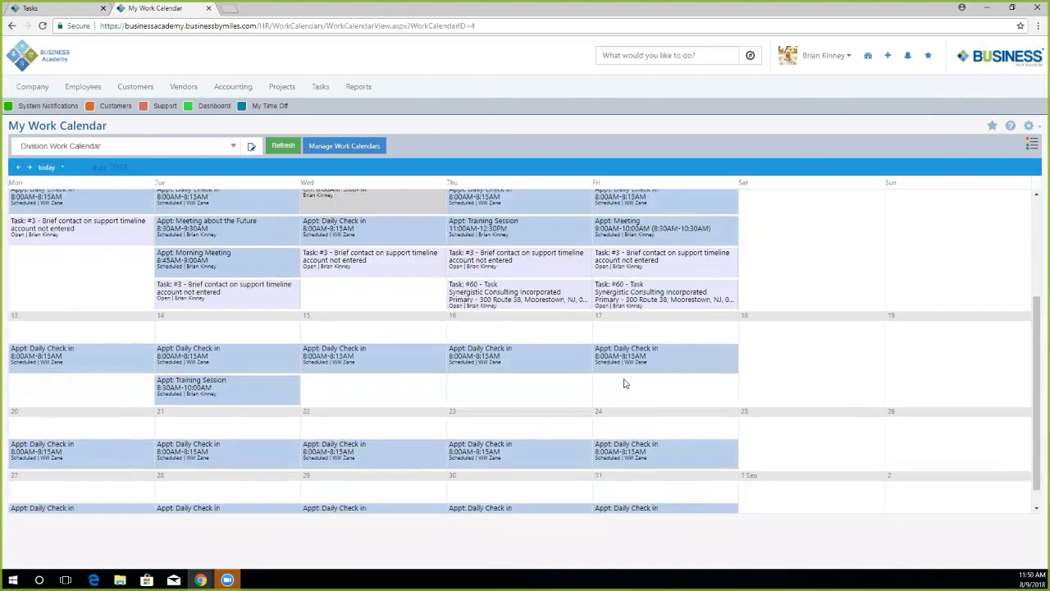
scroll(625, 384, down, 1)
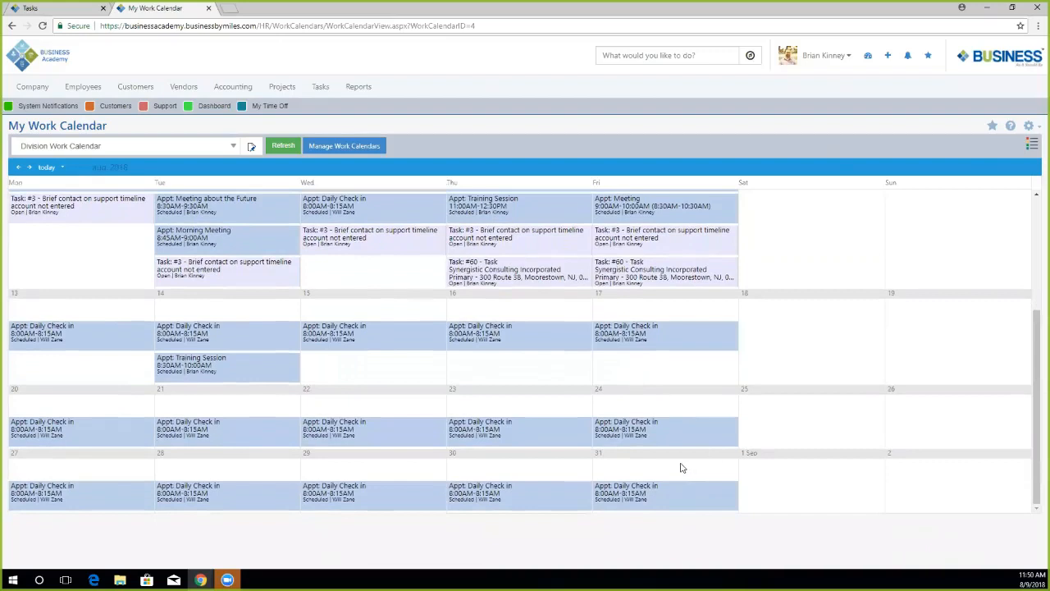
scroll(680, 466, up, 5)
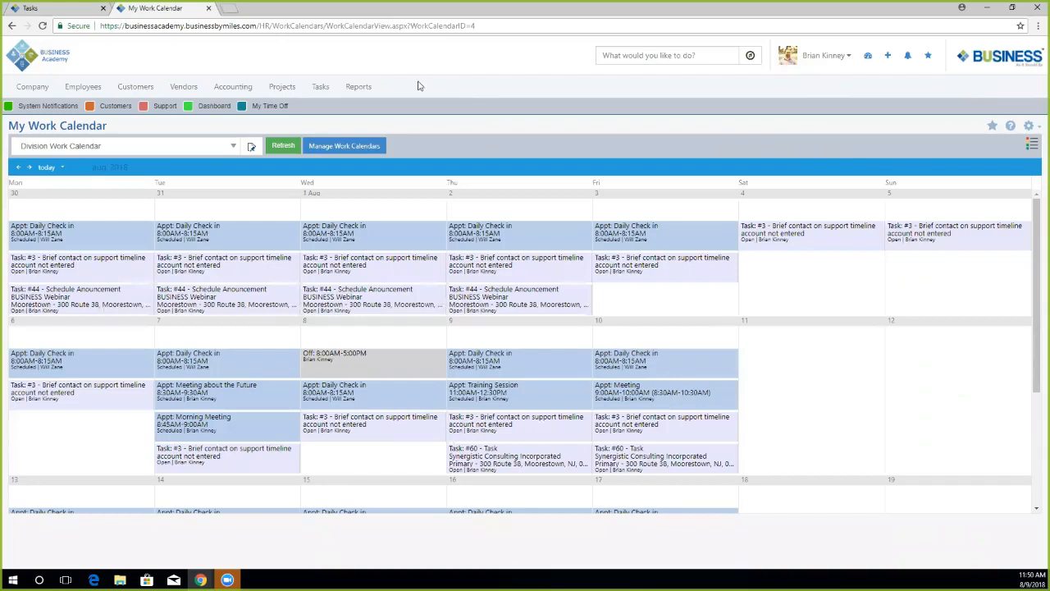
Step: Run the Purchasing by Vendor report for all dates and open its search options
mouse_move(358, 89)
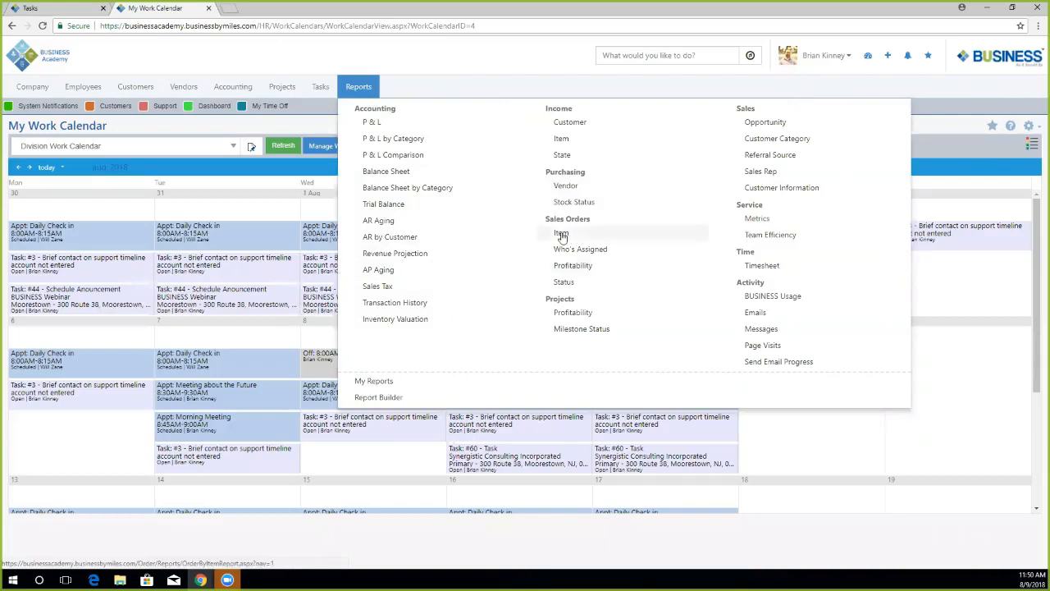
click(566, 187)
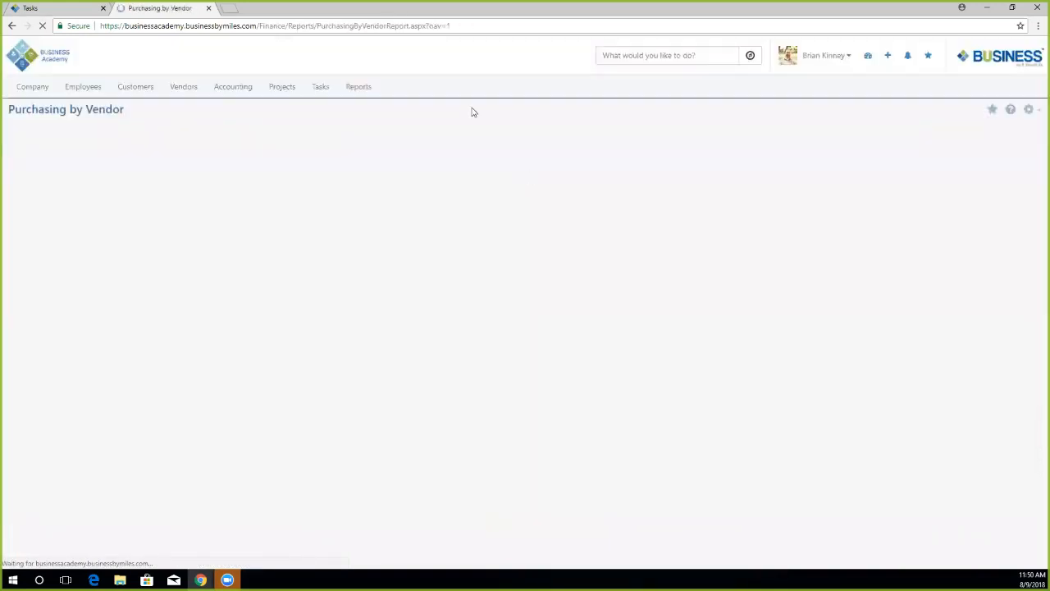
click(975, 188)
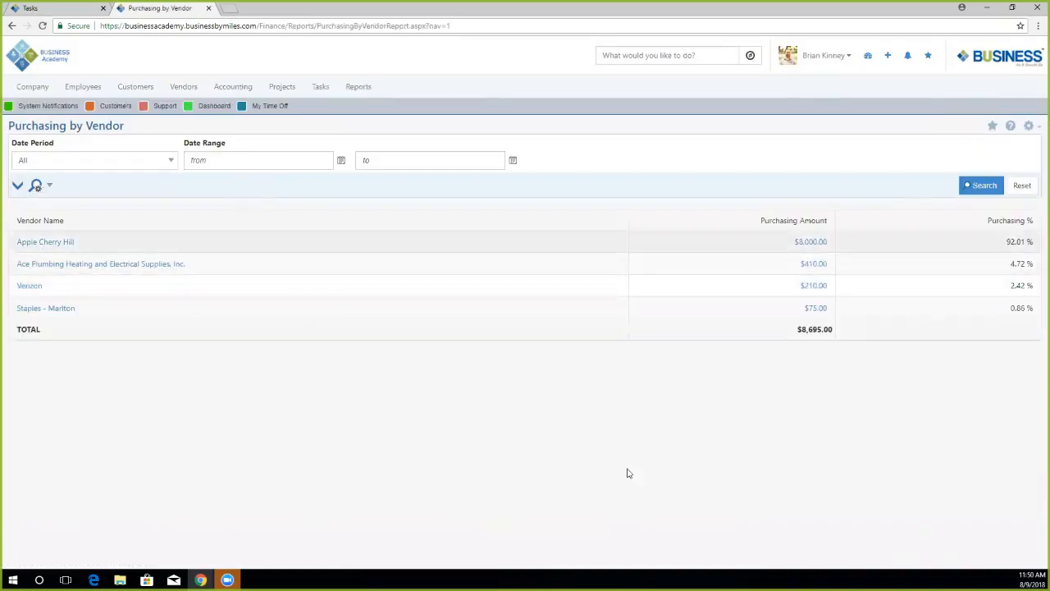
click(50, 187)
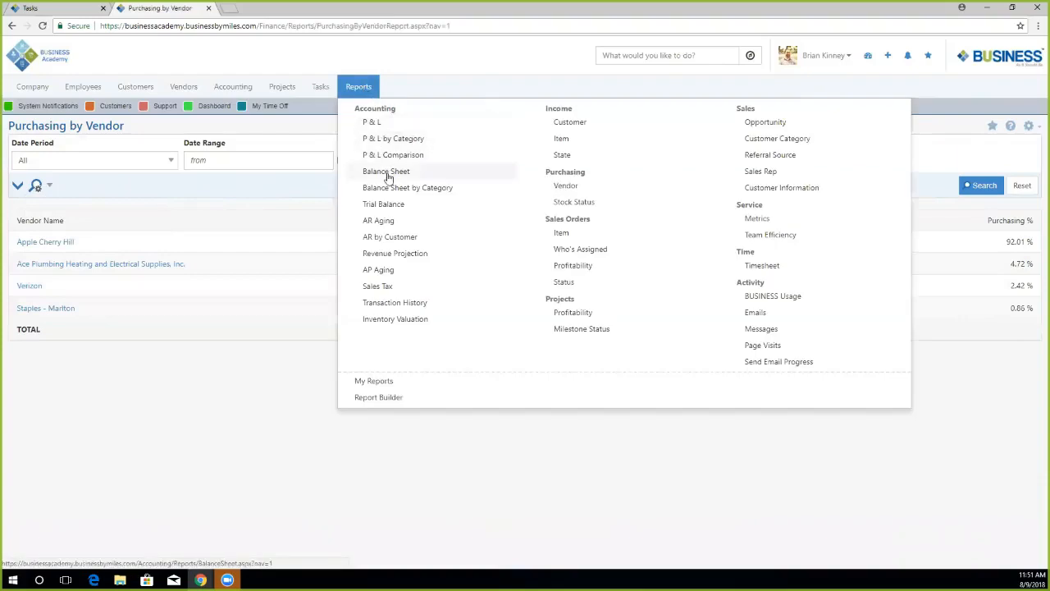
Step: Open the Balance Sheet report and display its saved search and export options
click(389, 176)
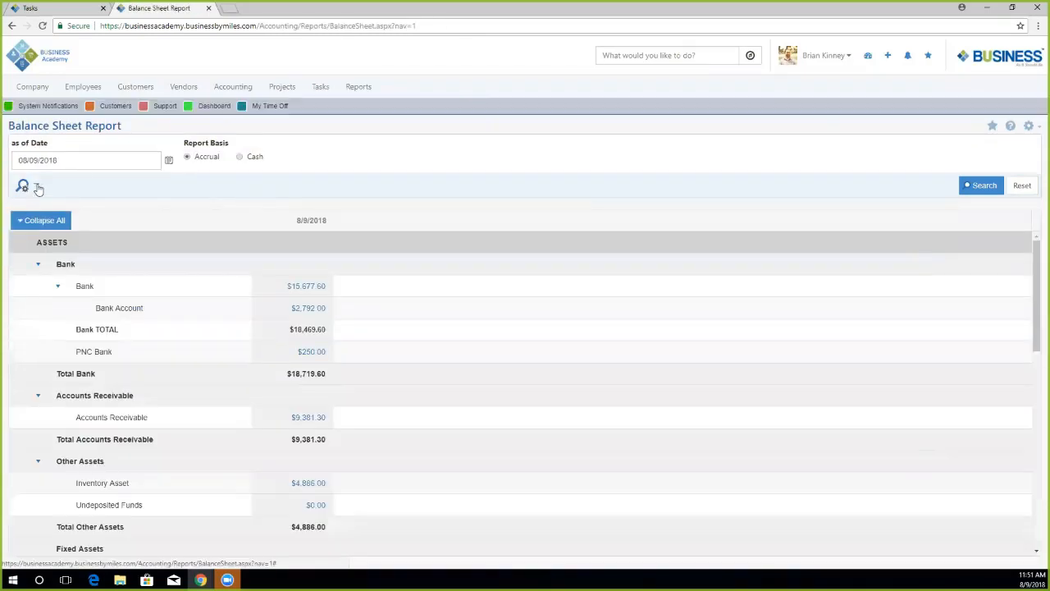
click(36, 185)
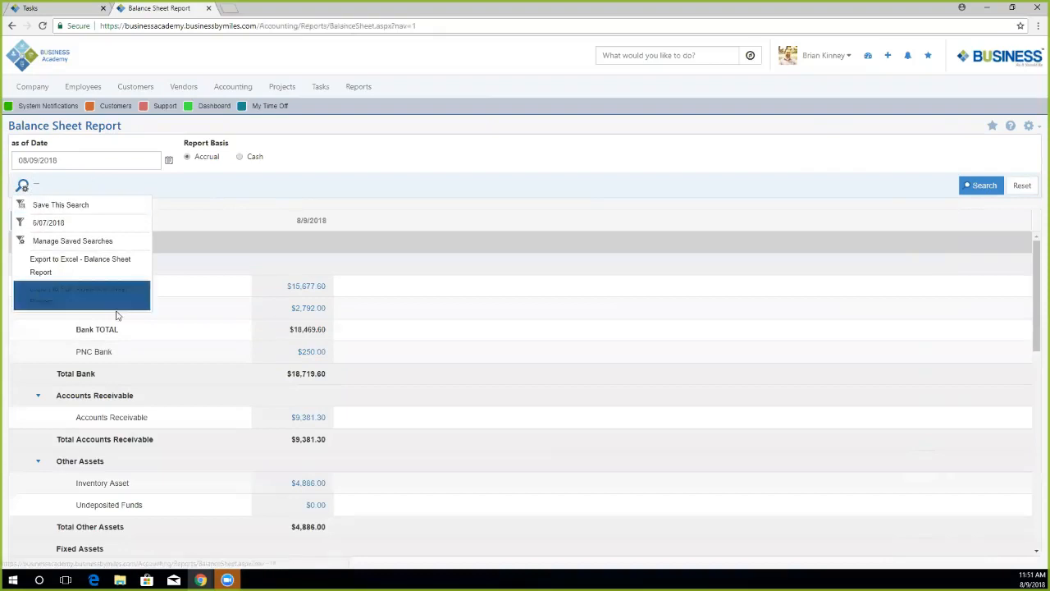
Step: Run the Sales Tax Liability report for last month, 07/01/2018 to 07/31/2018, and display its saved search options
click(206, 196)
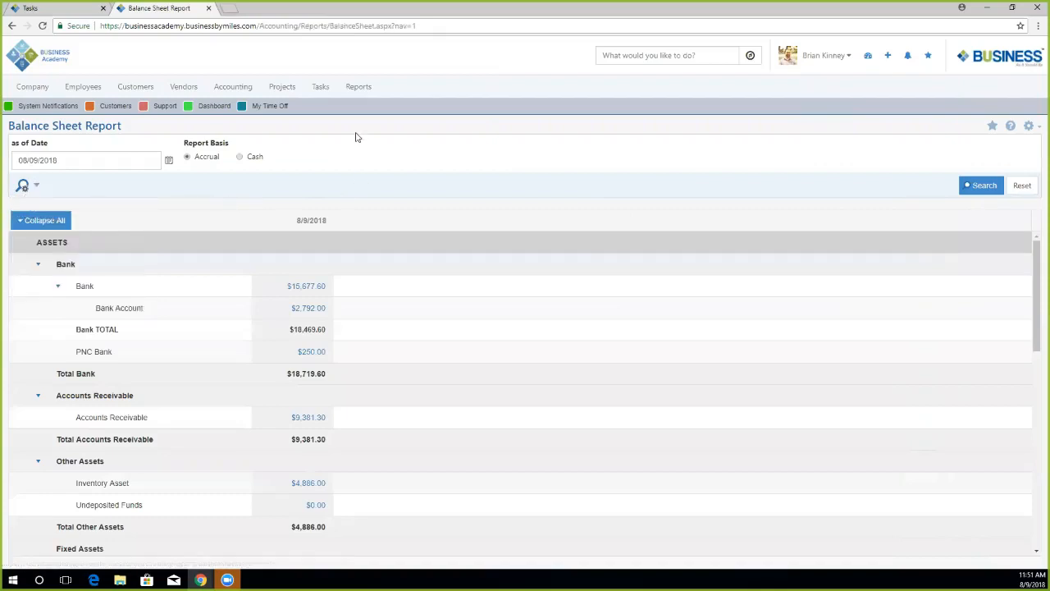
click(359, 89)
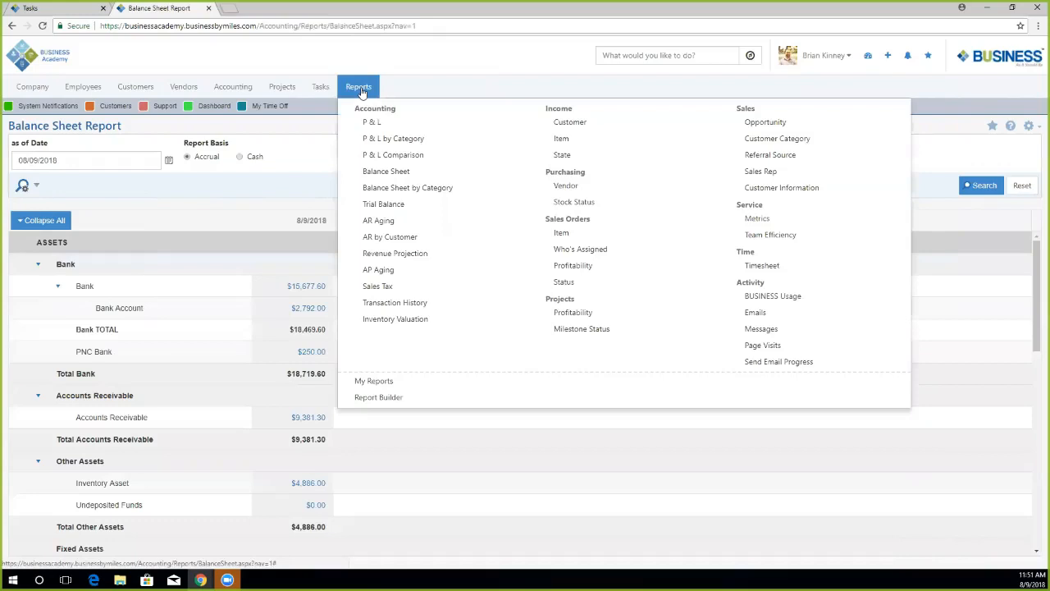
click(384, 288)
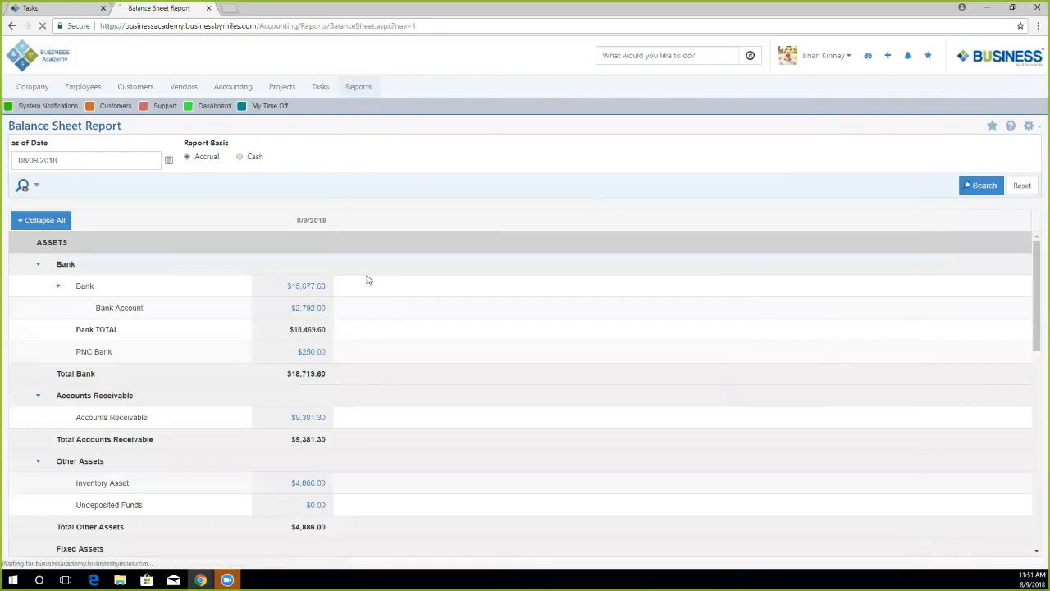
click(965, 186)
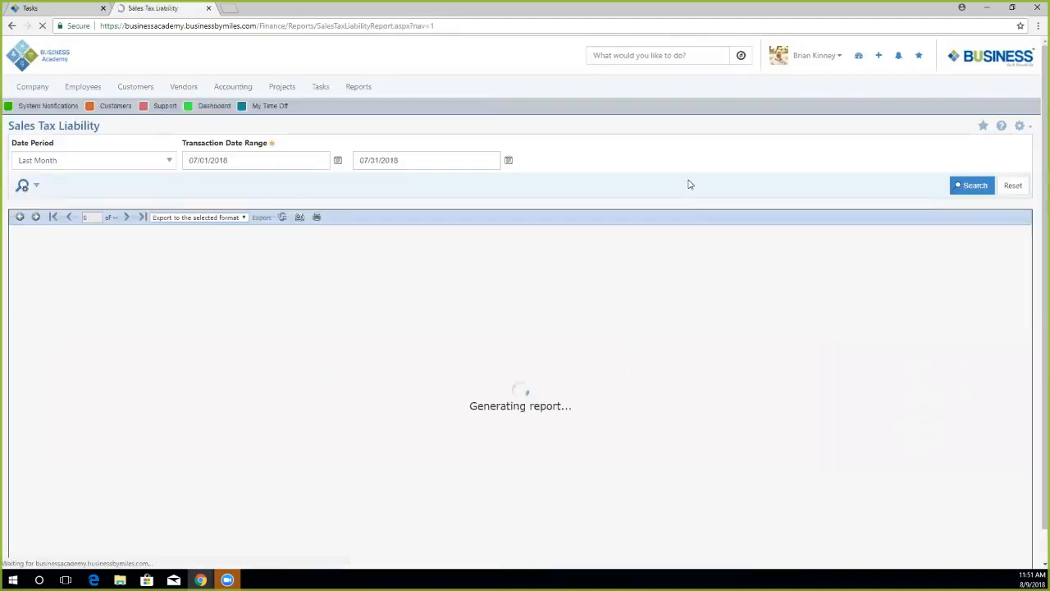
click(37, 187)
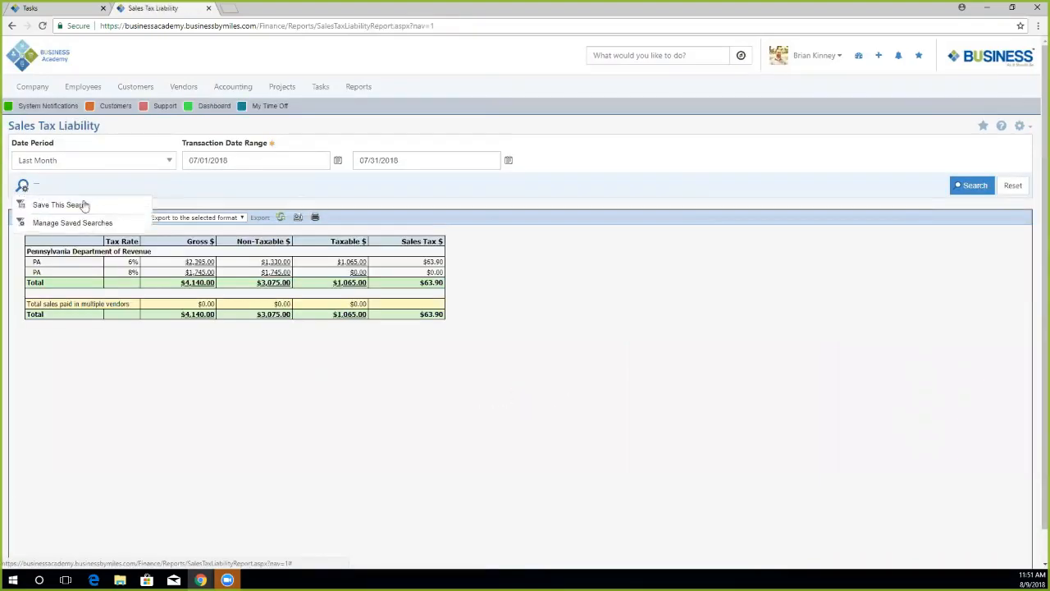
Step: Export the Sales Tax Liability report as an Acrobat (PDF) file, then view the downloaded file and close it
click(242, 218)
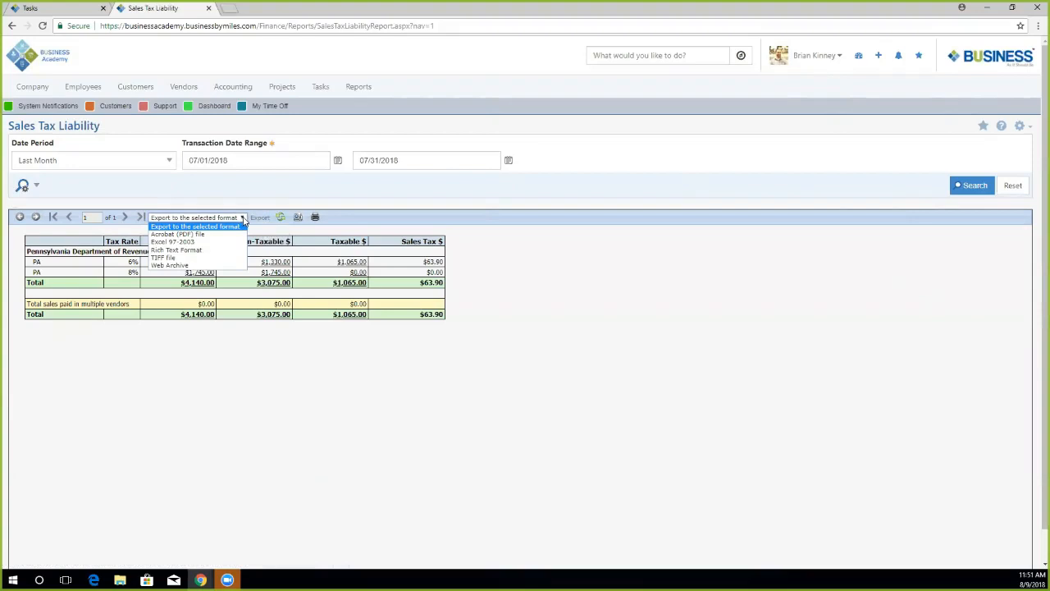
click(160, 218)
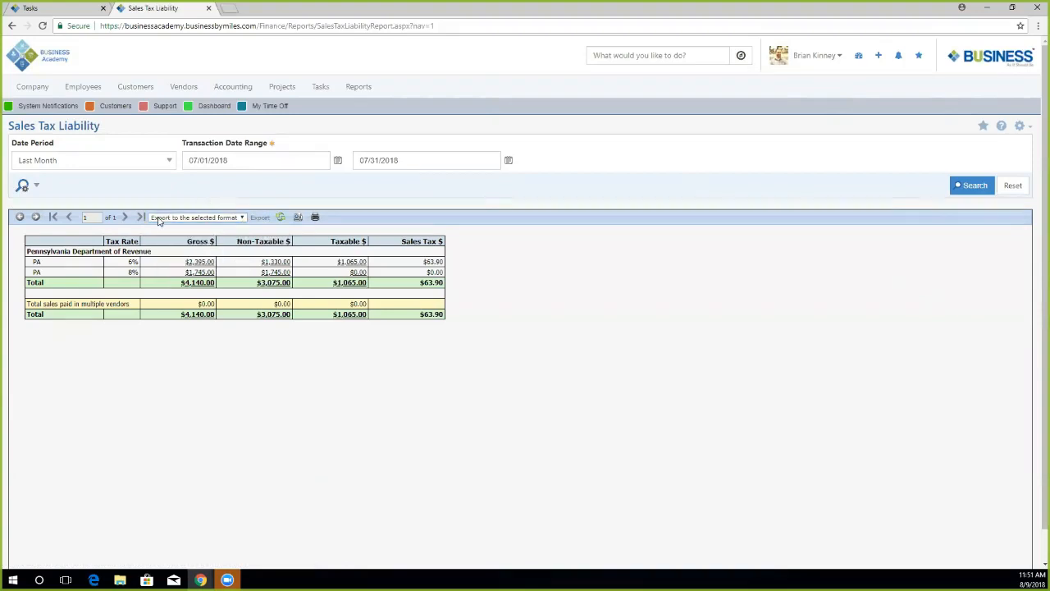
click(220, 218)
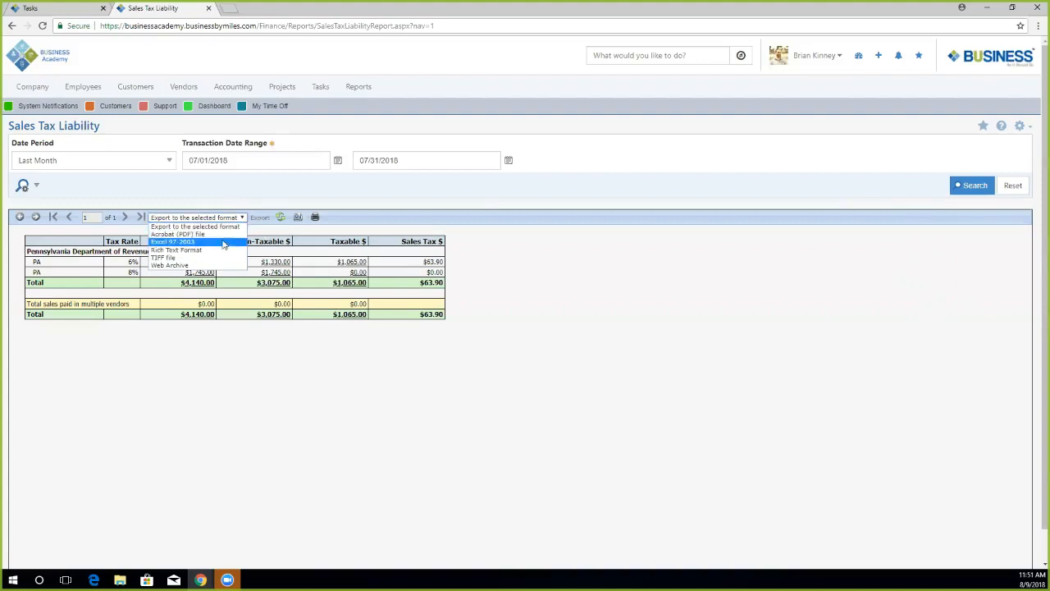
click(195, 233)
click(260, 218)
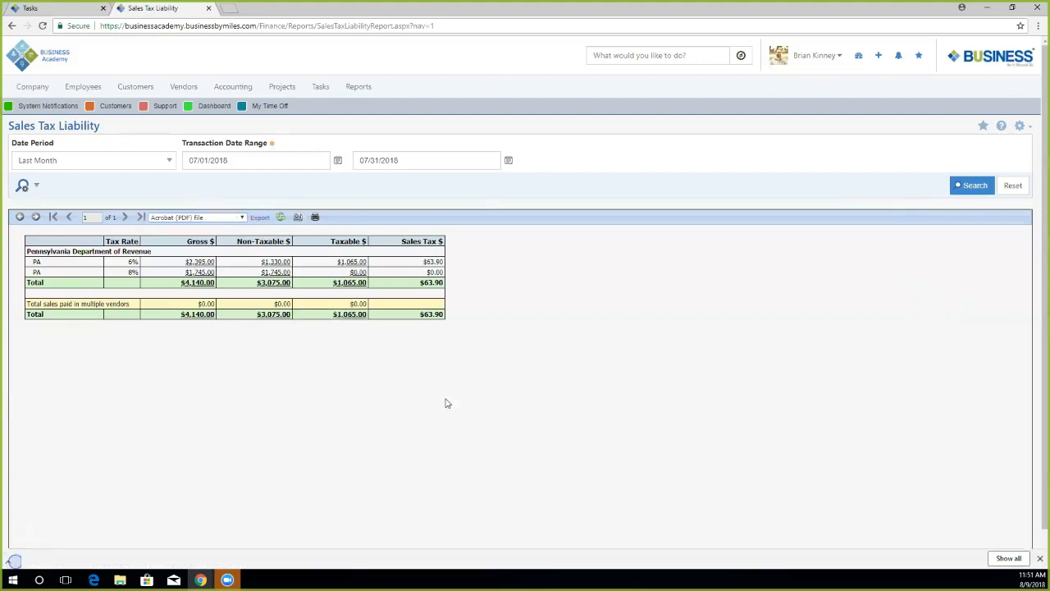
click(41, 557)
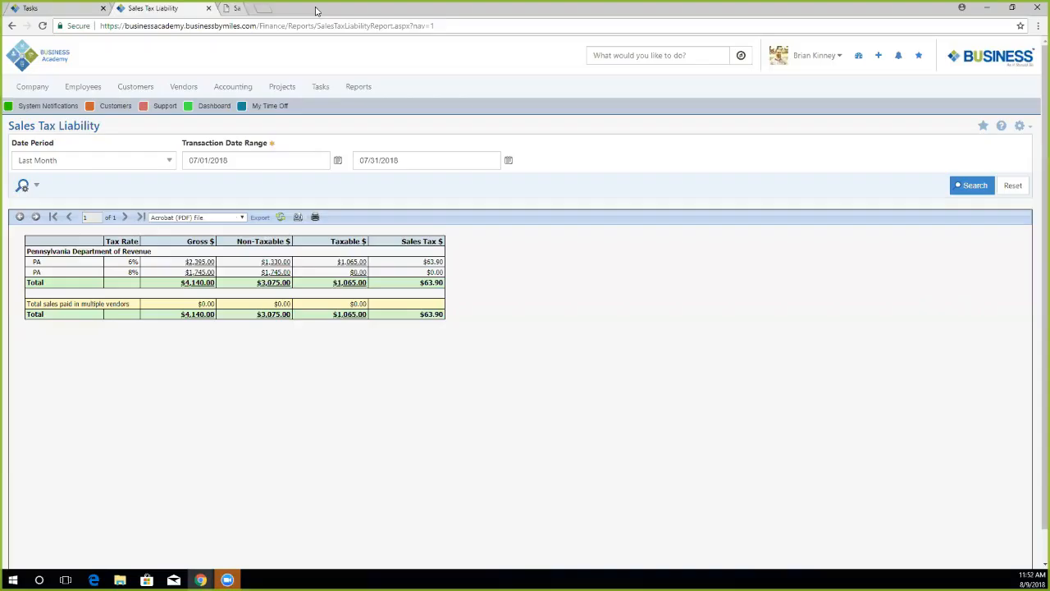
click(314, 8)
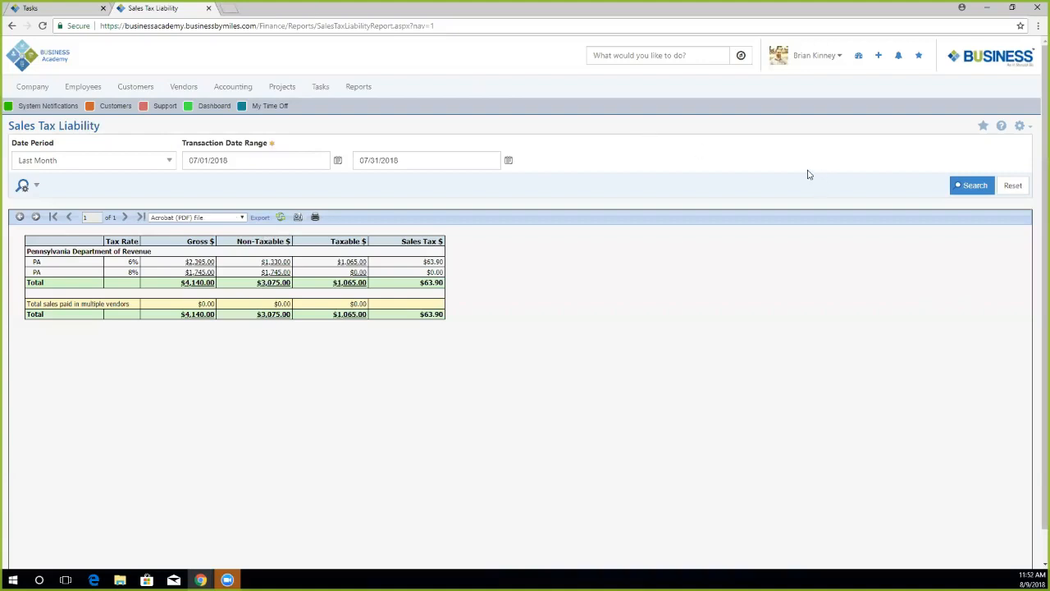